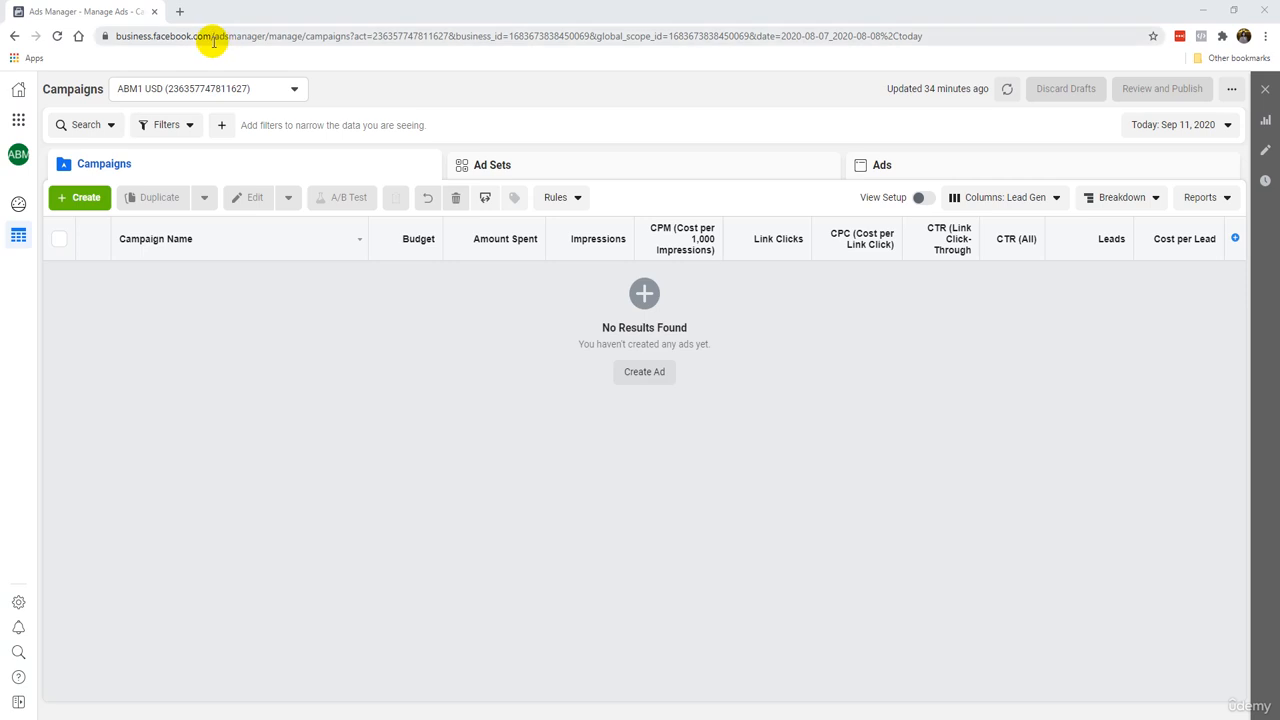
Go to the Business Manager home page and open Ads Manager from there
left_click_drag(213, 42, 291, 42)
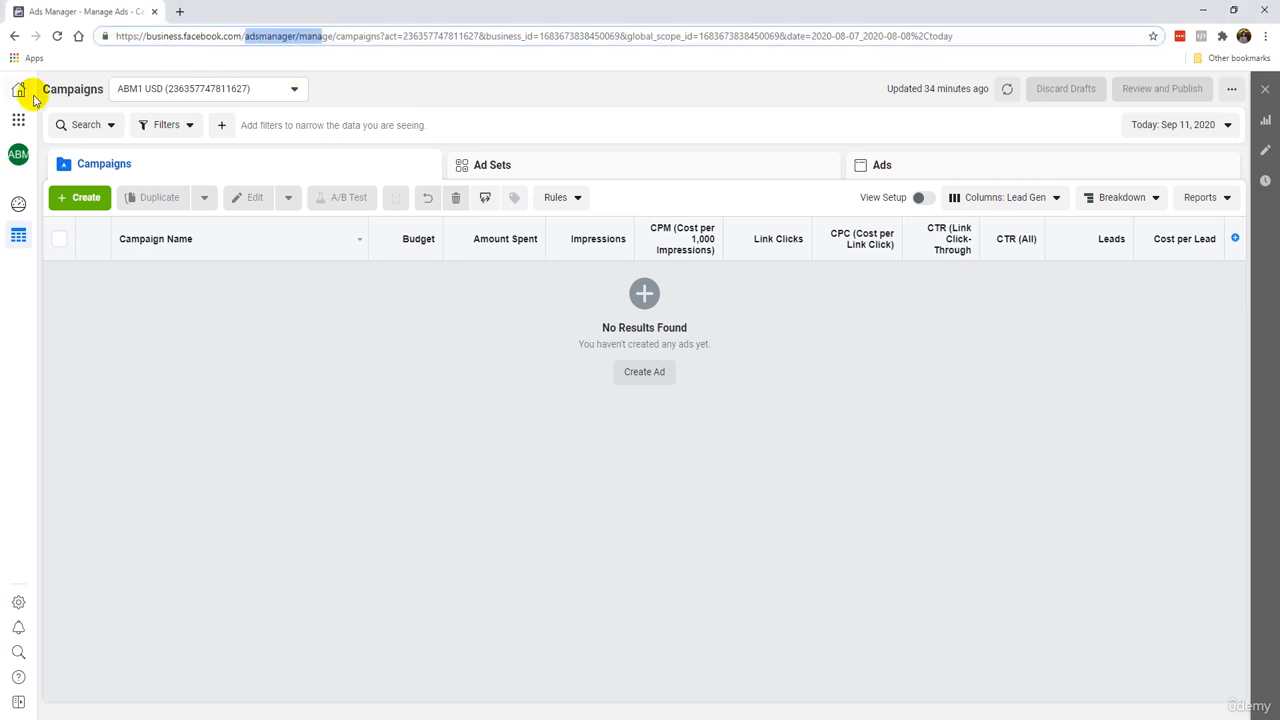
left_click(171, 423)
left_click(21, 92)
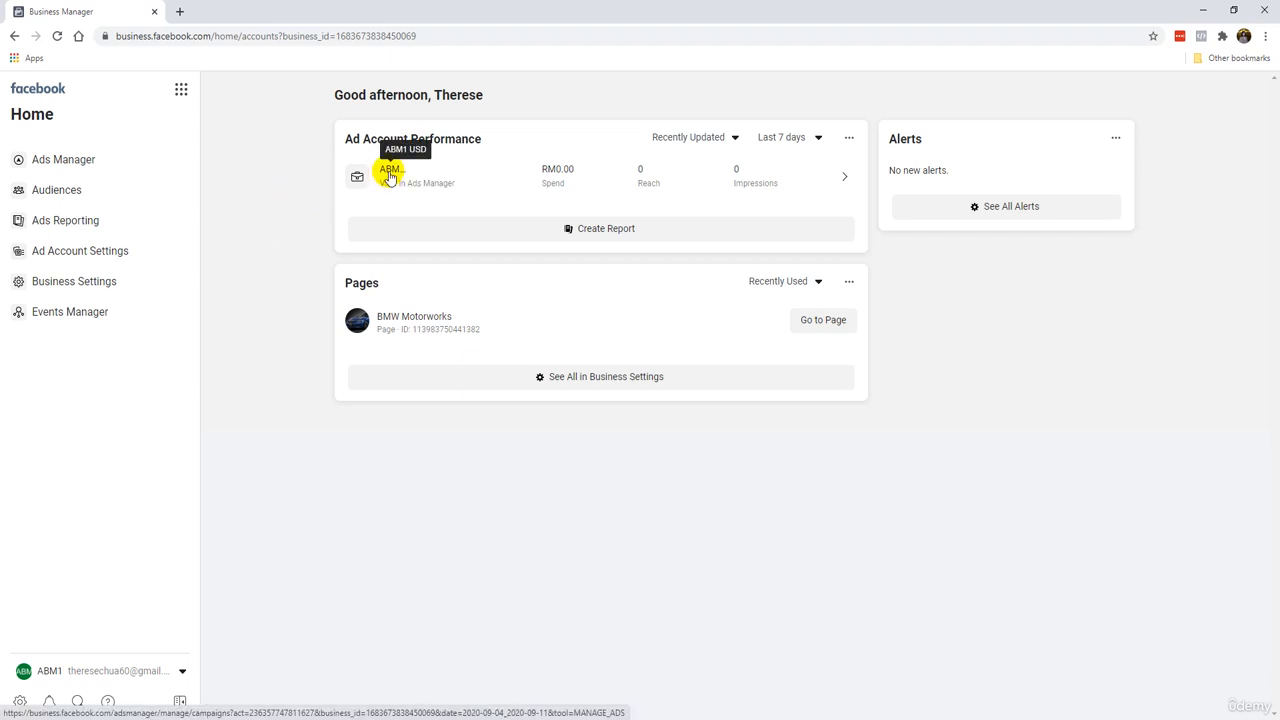
left_click(87, 163)
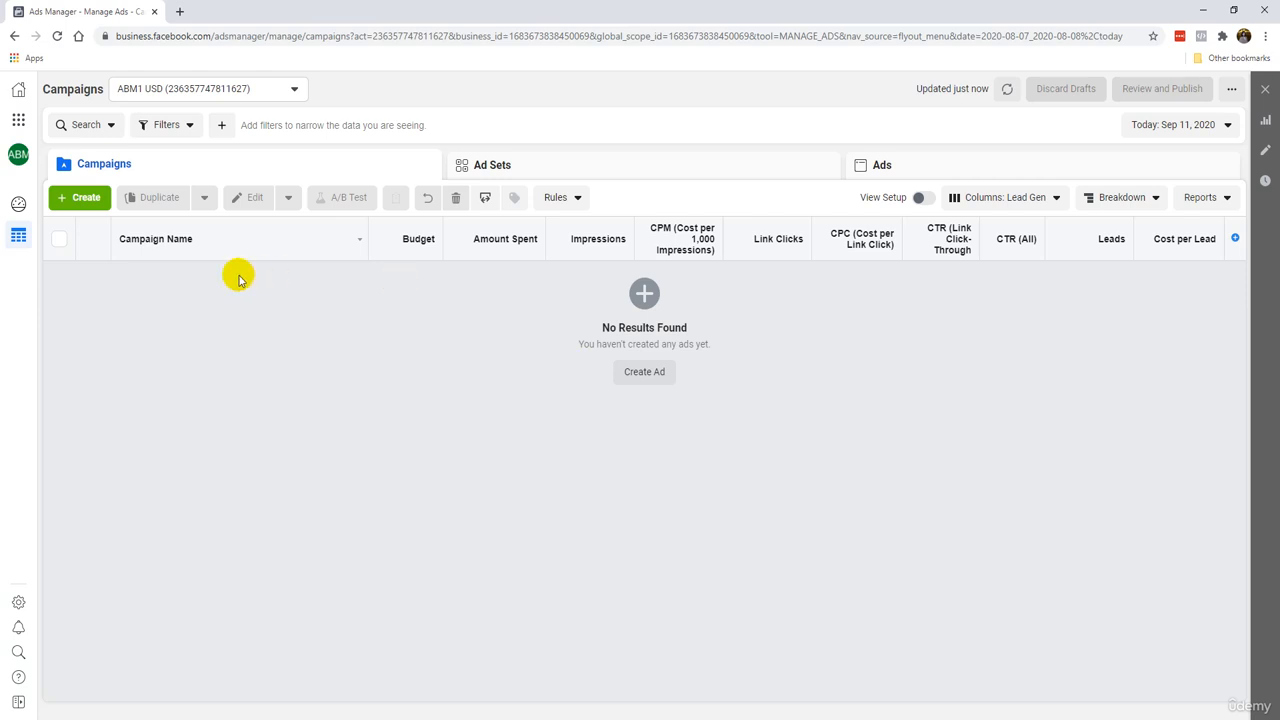
Start a new campaign and choose Conversions as its objective
left_click(86, 205)
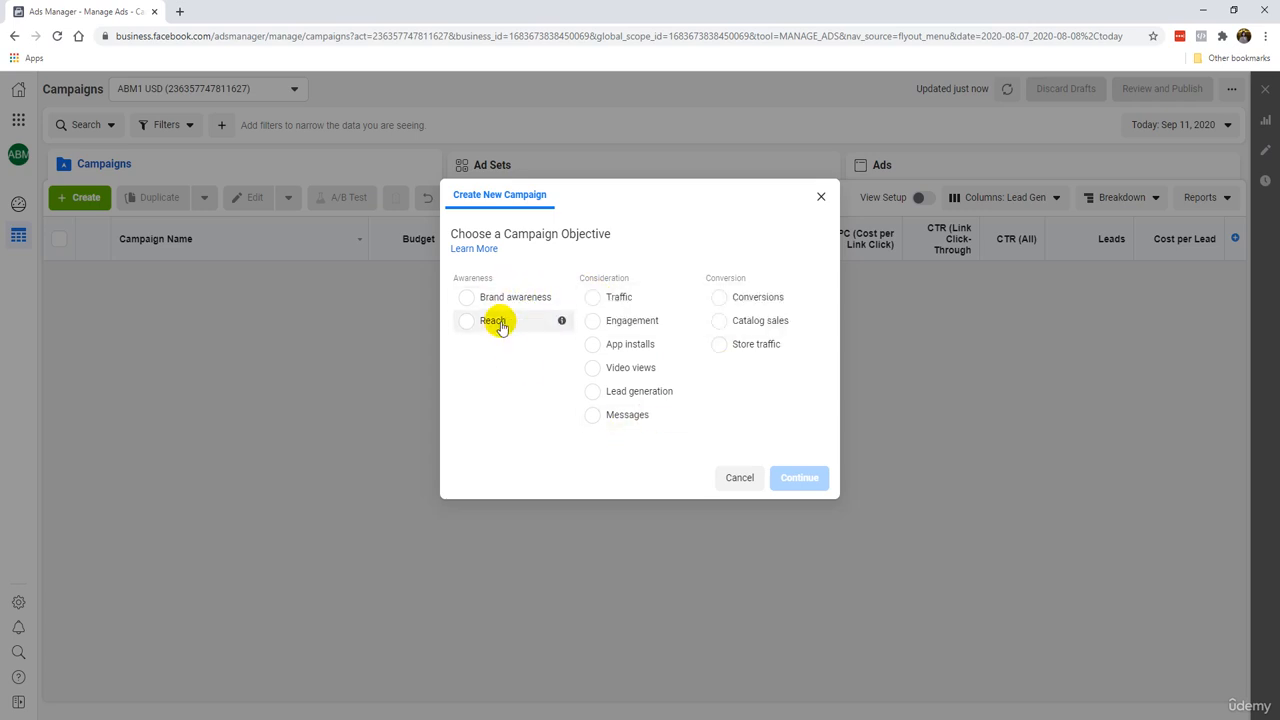
left_click(641, 398)
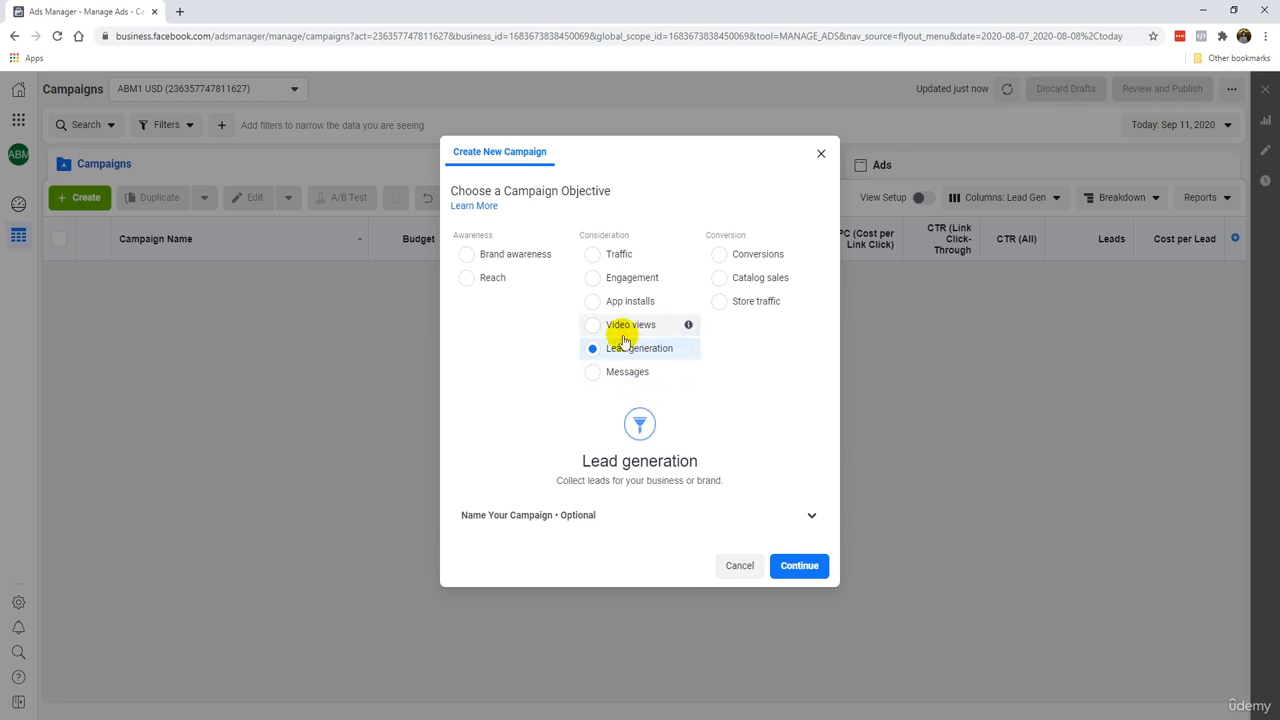
left_click(763, 256)
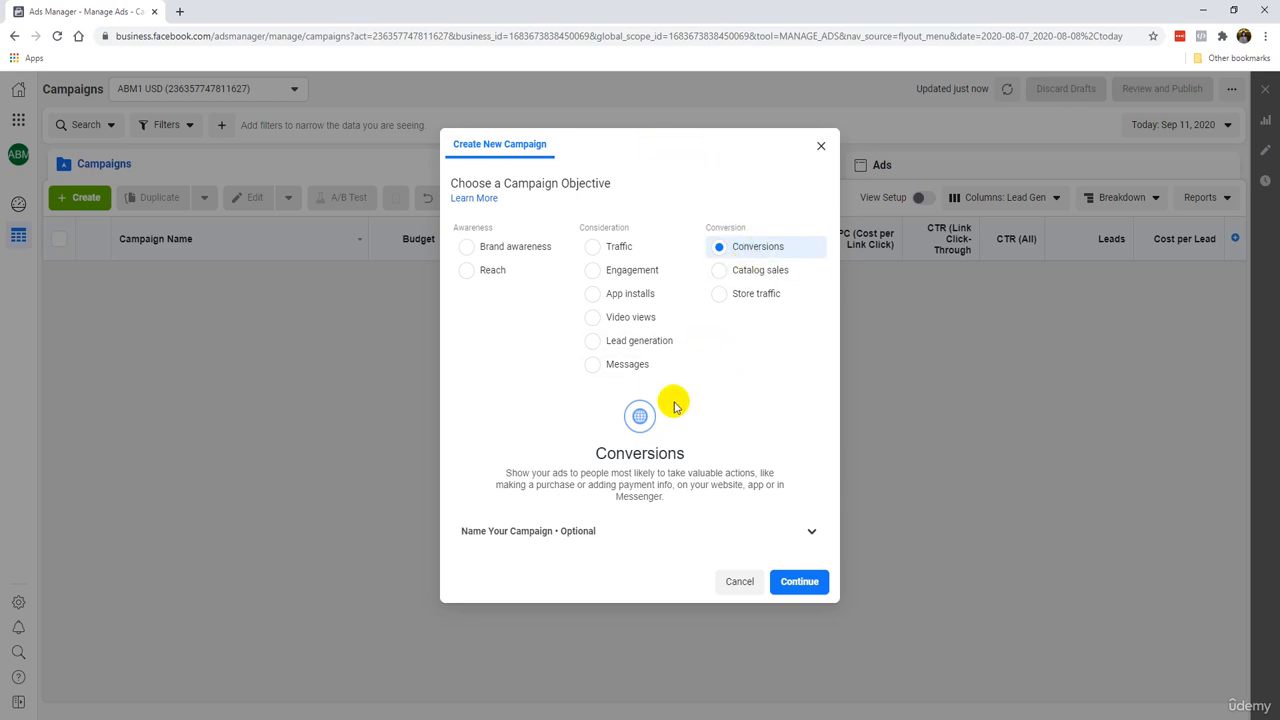
Expand the optional naming section and name the campaign "Conversions - PDF Book"
left_click(557, 532)
scroll(563, 480, "down", 2)
left_click(571, 483)
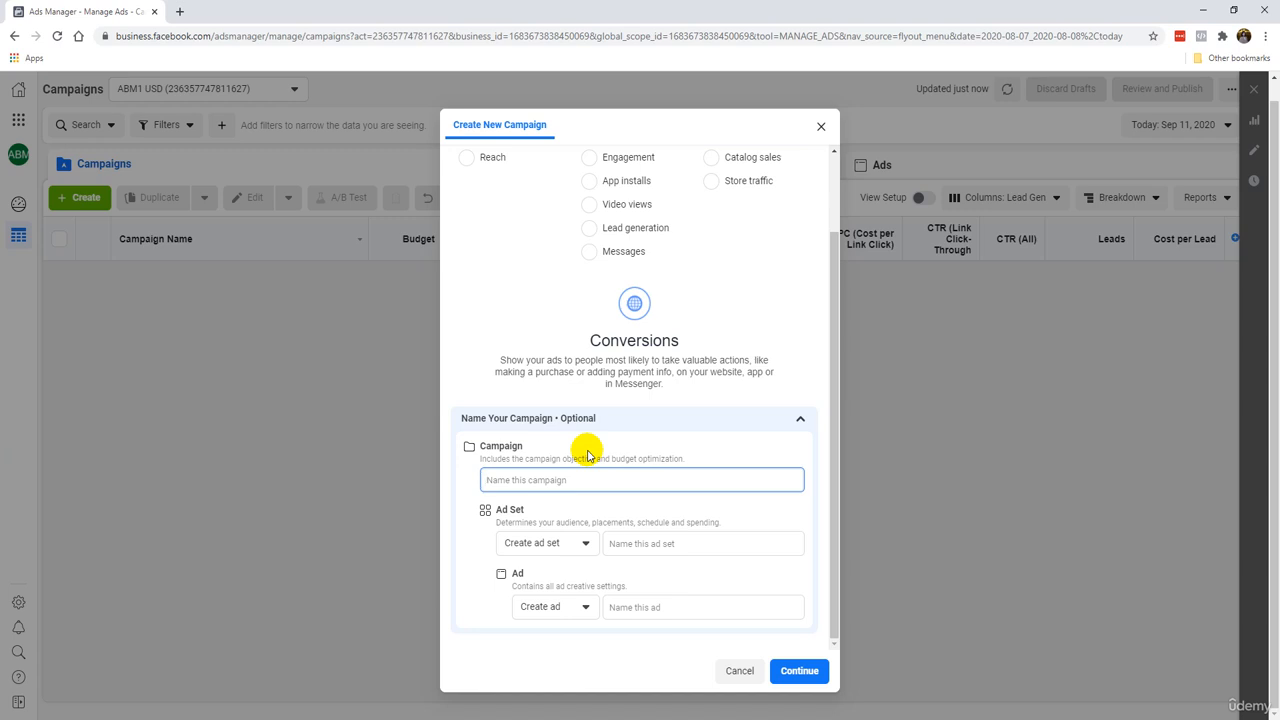
type("PDF Book")
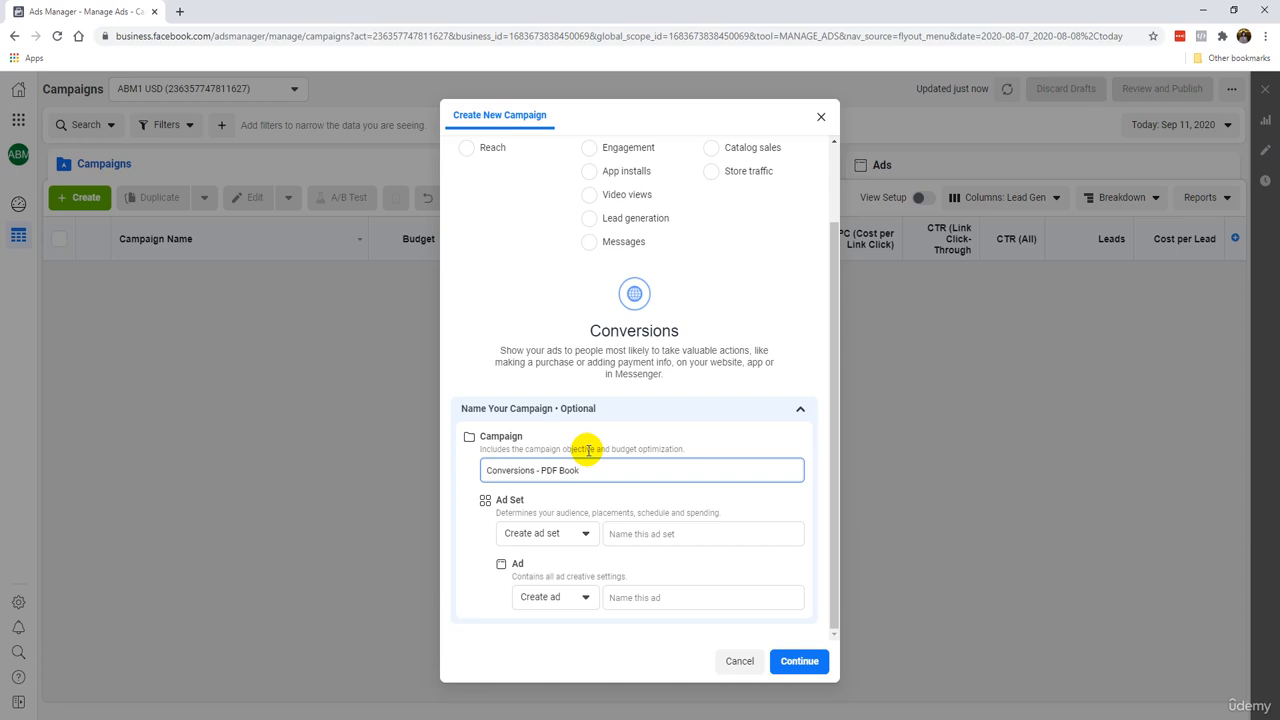
scroll(580, 320, "up", 2)
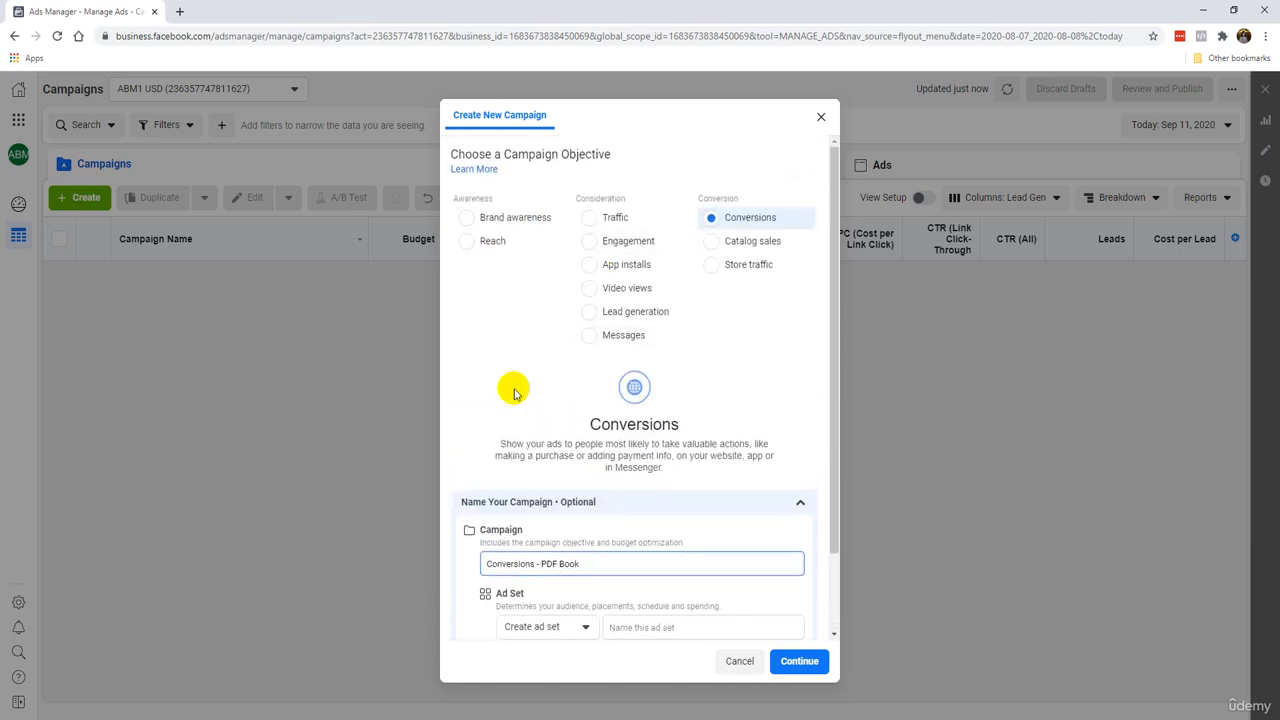
scroll(520, 440, "down", 2)
left_click(497, 467)
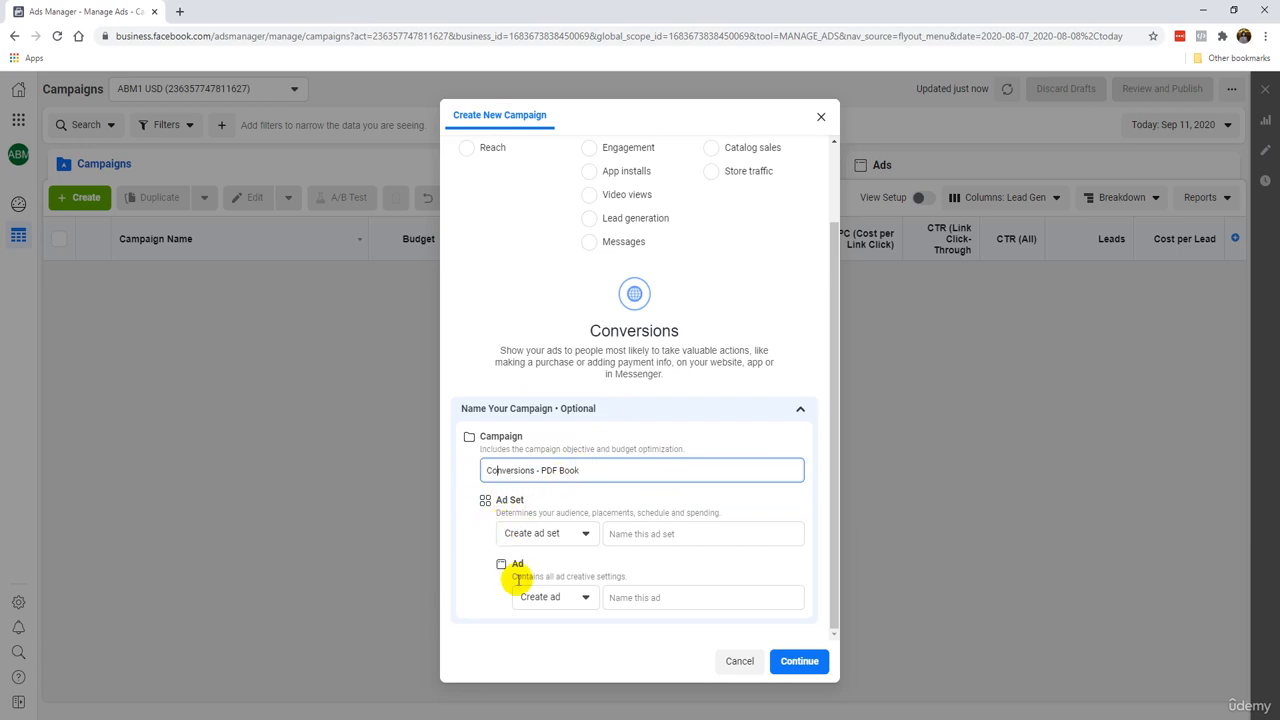
Choose to skip the ad set and continue to create the campaign draft
left_click(519, 536)
left_click(500, 536)
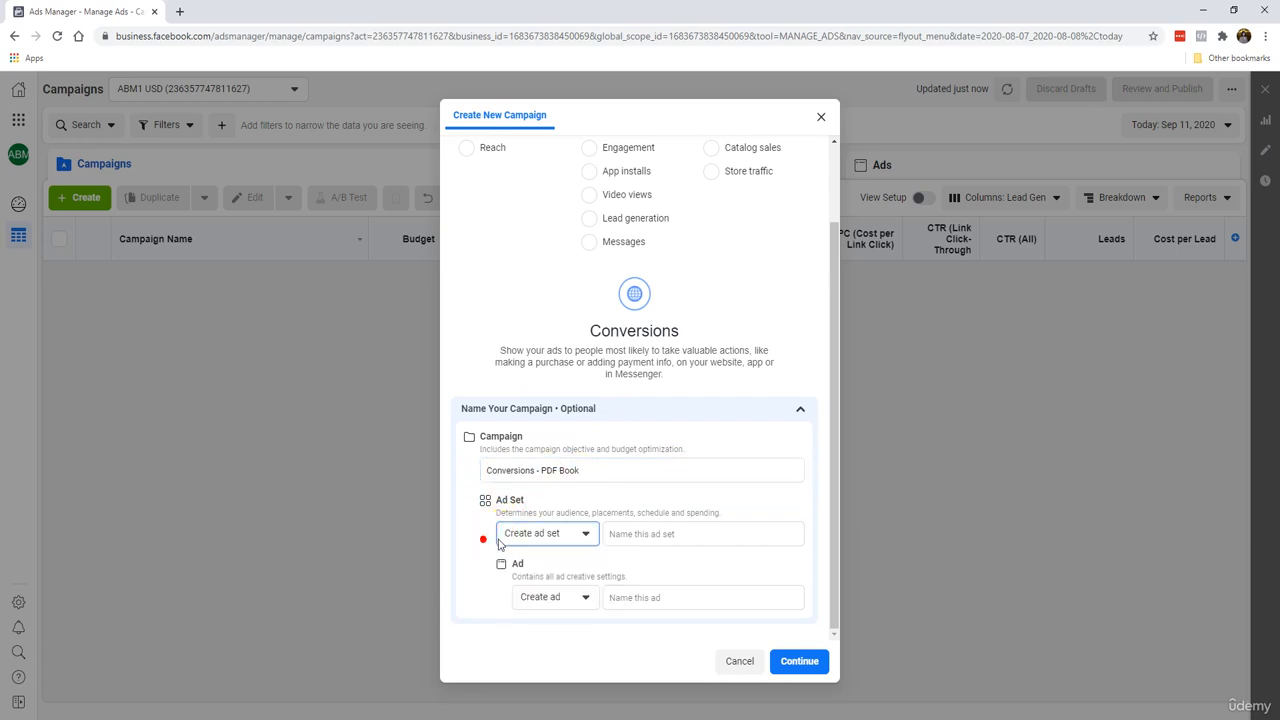
left_click(505, 538)
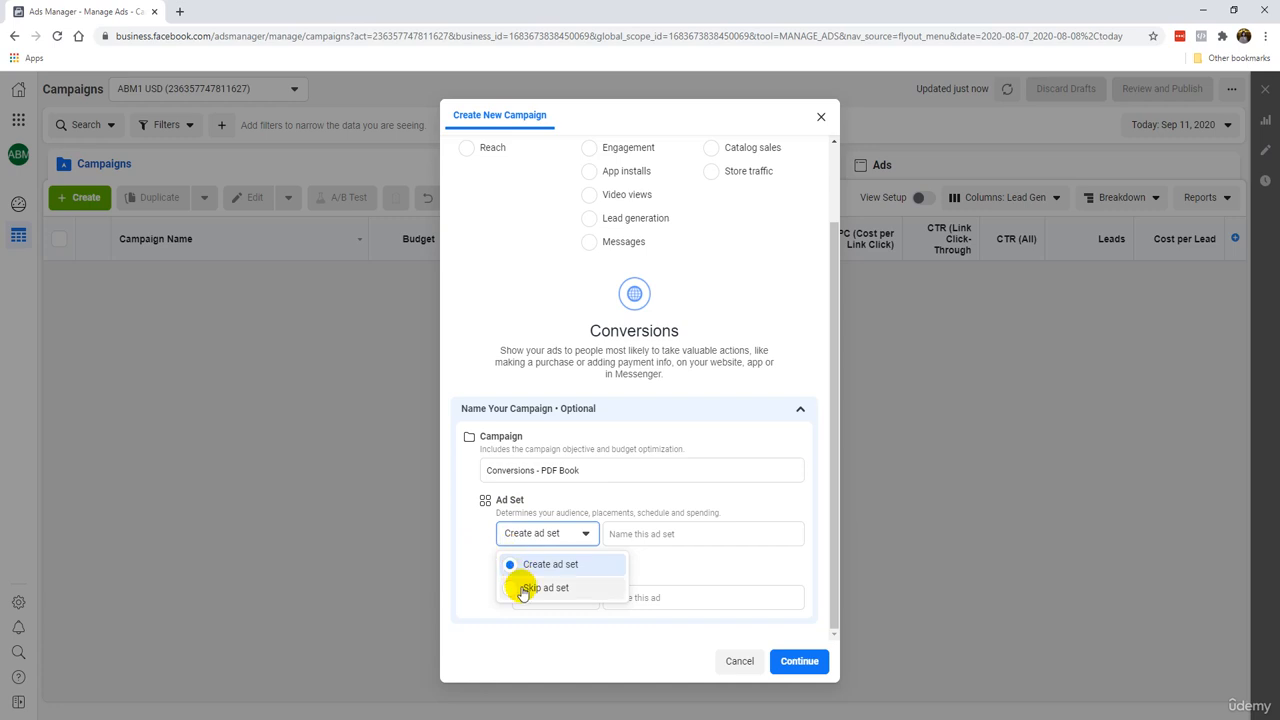
left_click(520, 587)
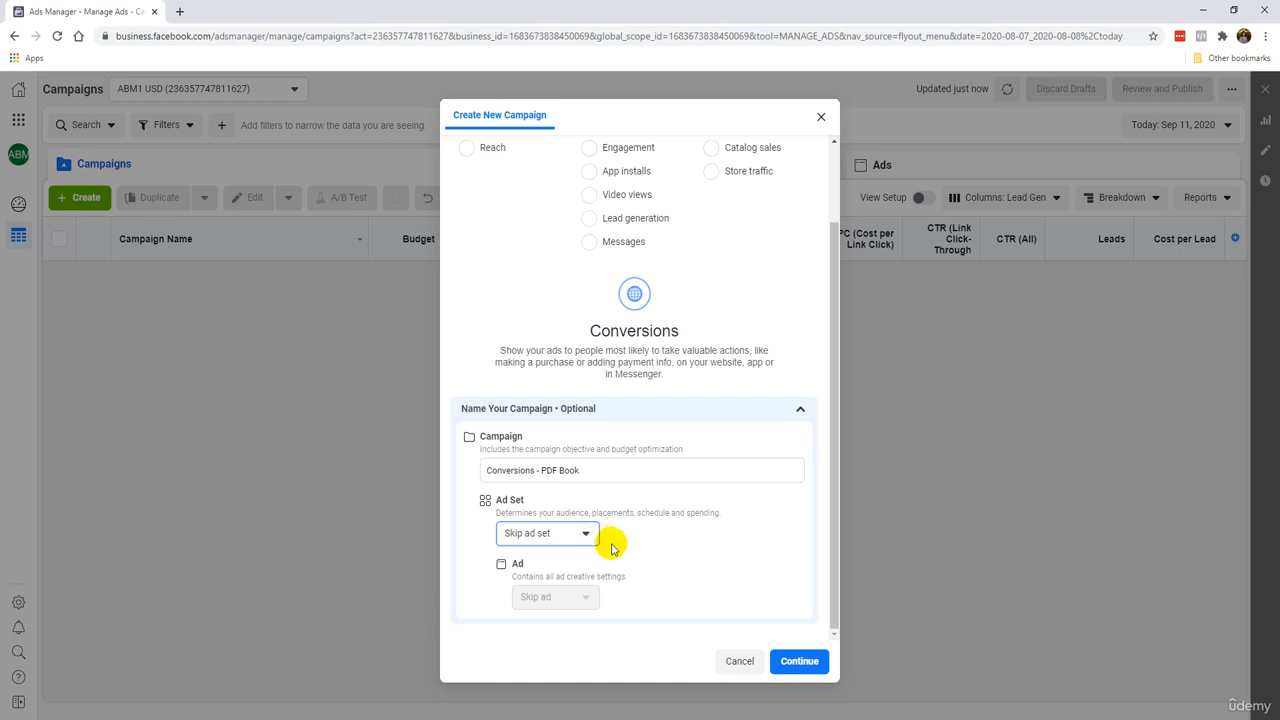
left_click(800, 661)
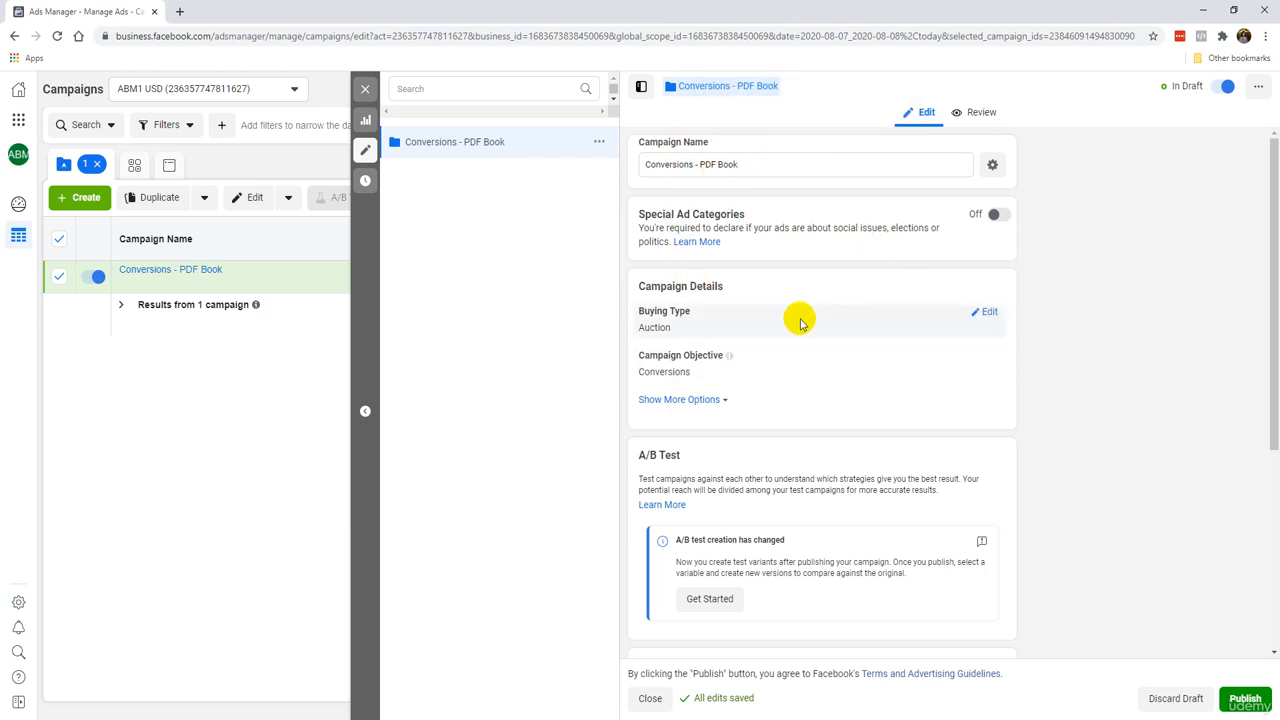
Turn off Campaign Budget Optimization for the Conversions - PDF Book campaign
scroll(785, 325, "down", 2)
scroll(775, 310, "down", 3)
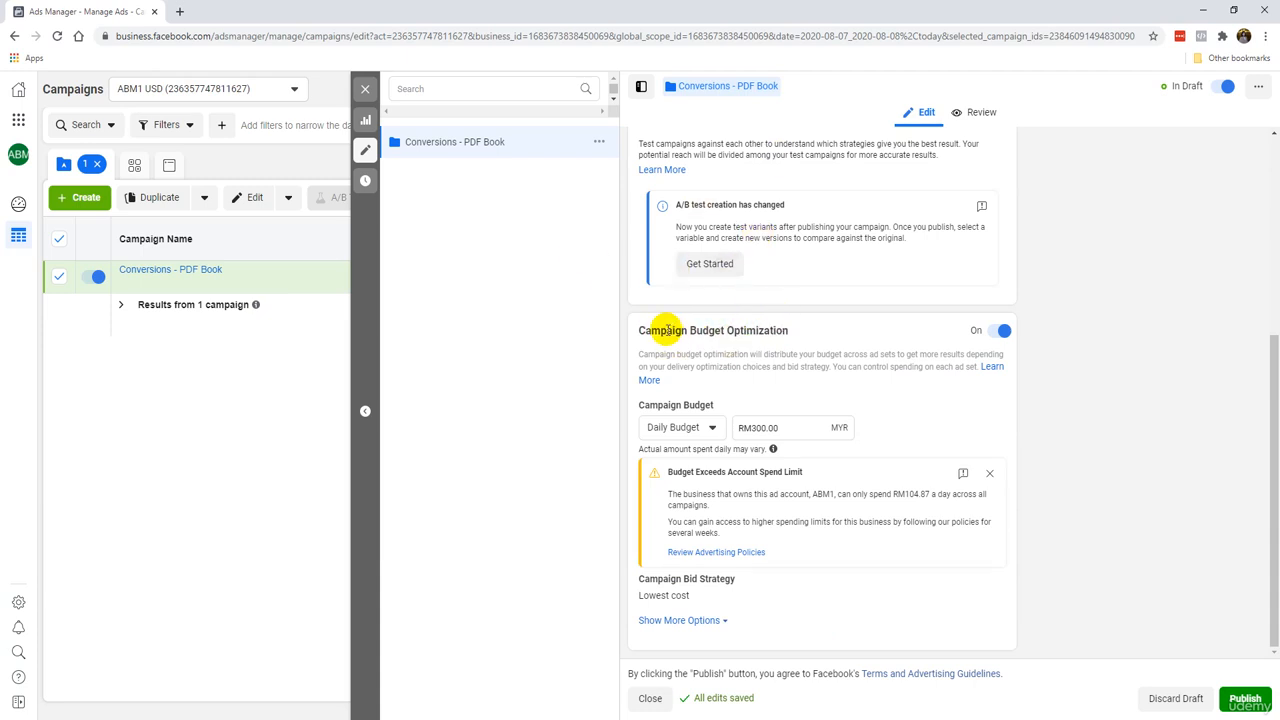
left_click(993, 333)
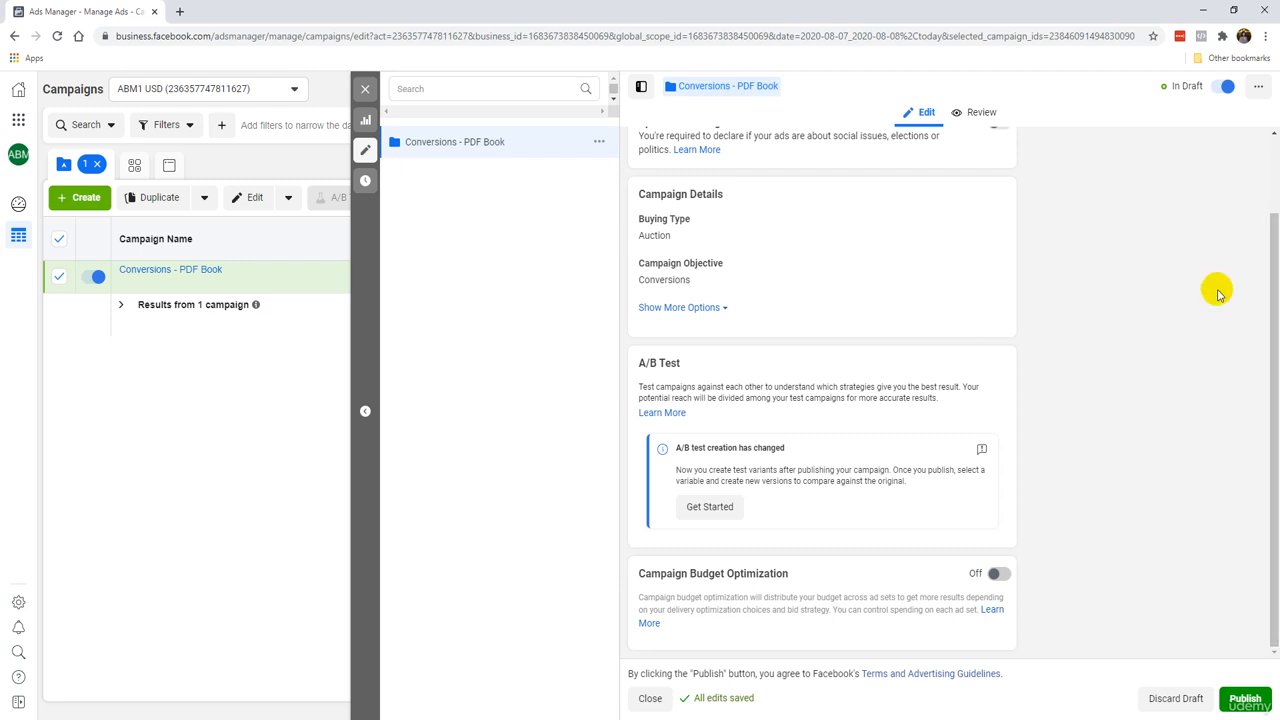
Review the campaign settings, publish the Conversions - PDF Book campaign and close its editor
scroll(866, 434, "up", 2)
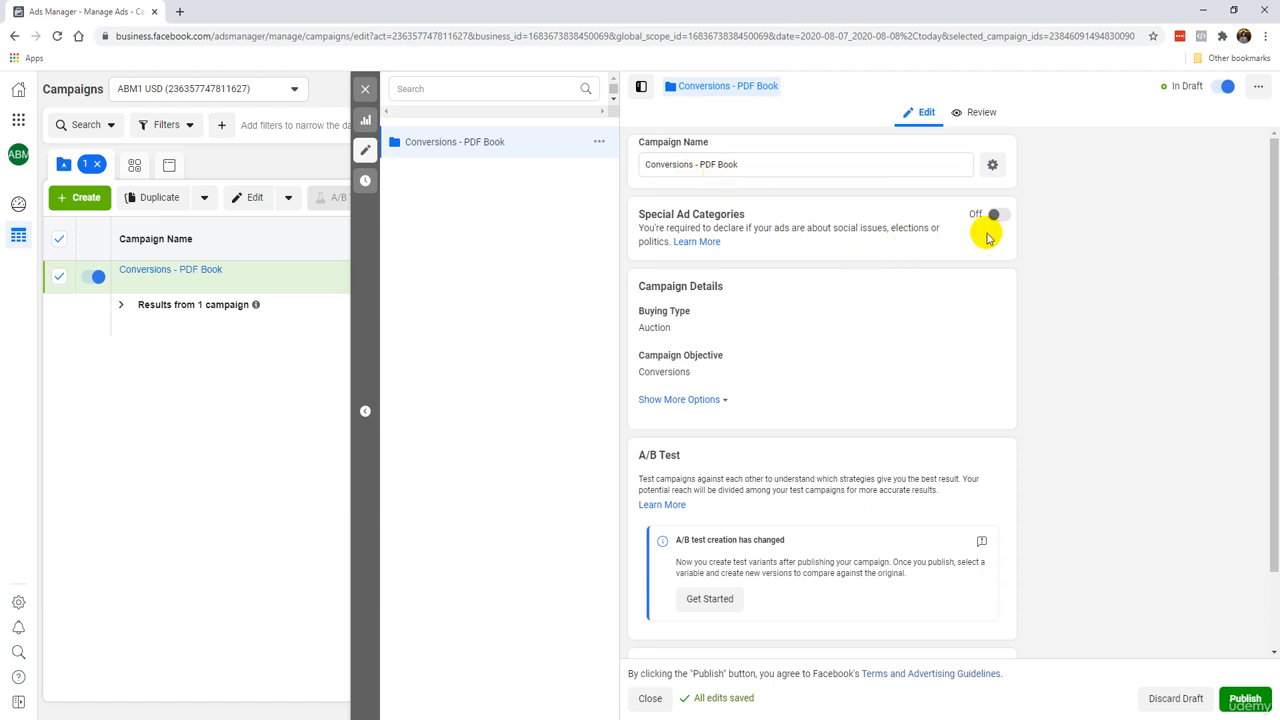
scroll(768, 440, "down", 2)
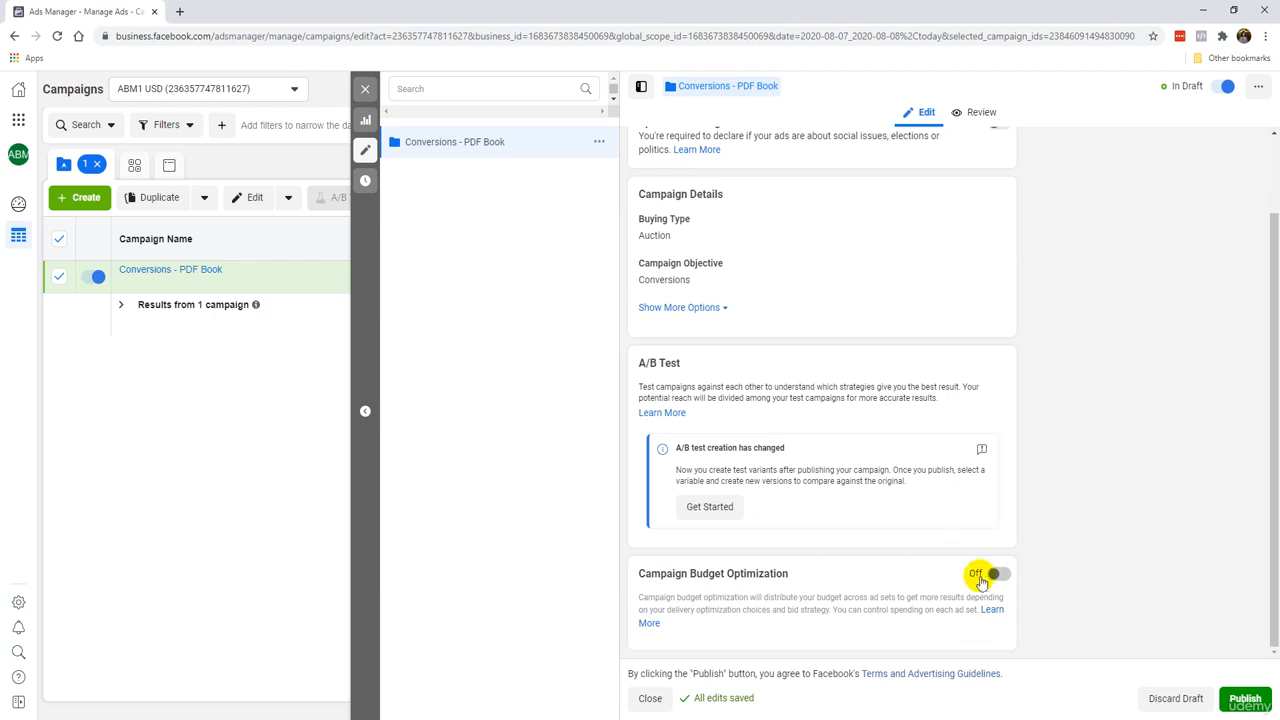
left_click(1250, 700)
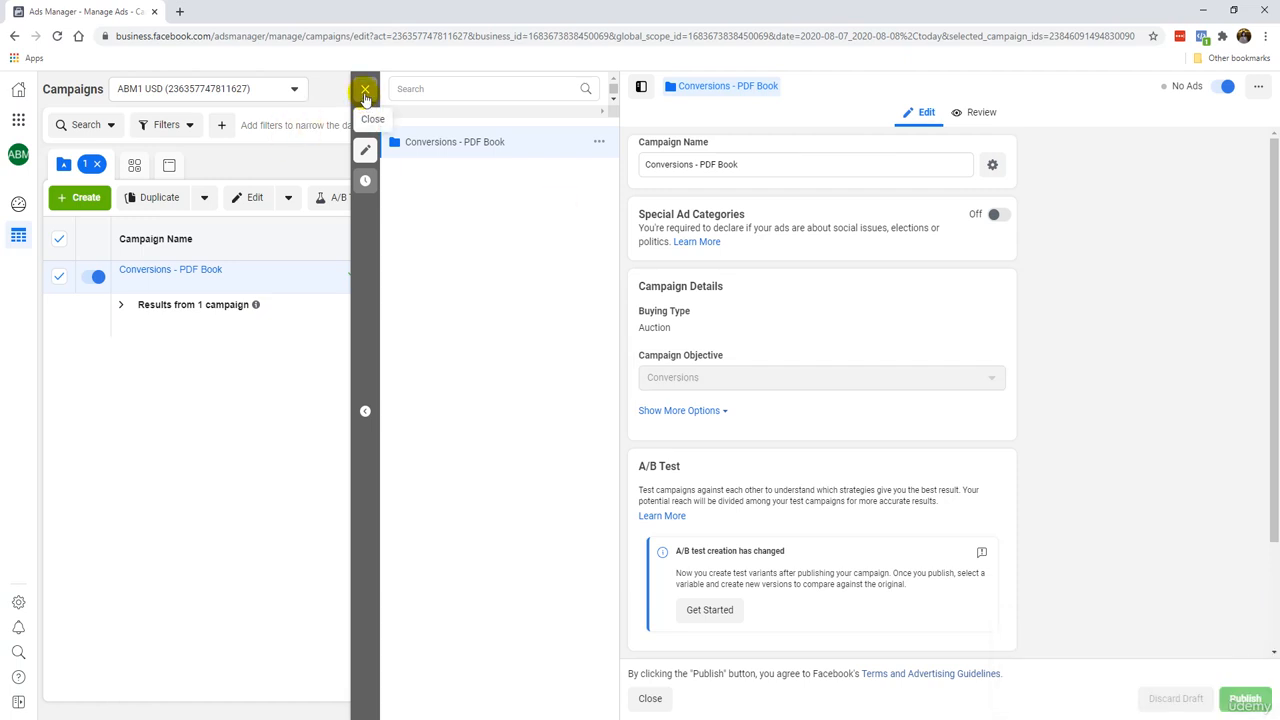
left_click(365, 92)
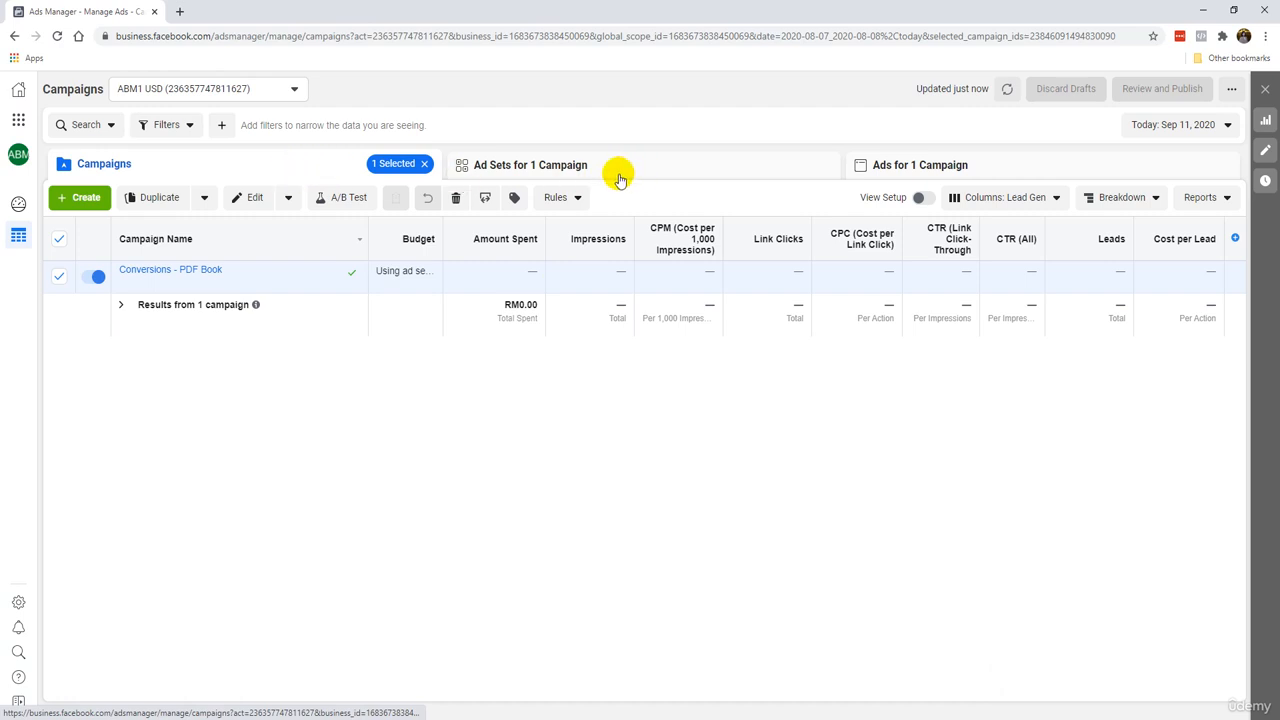
Clear the campaign selection, reselect only Conversions - PDF Book and show its ad sets
left_click(59, 239)
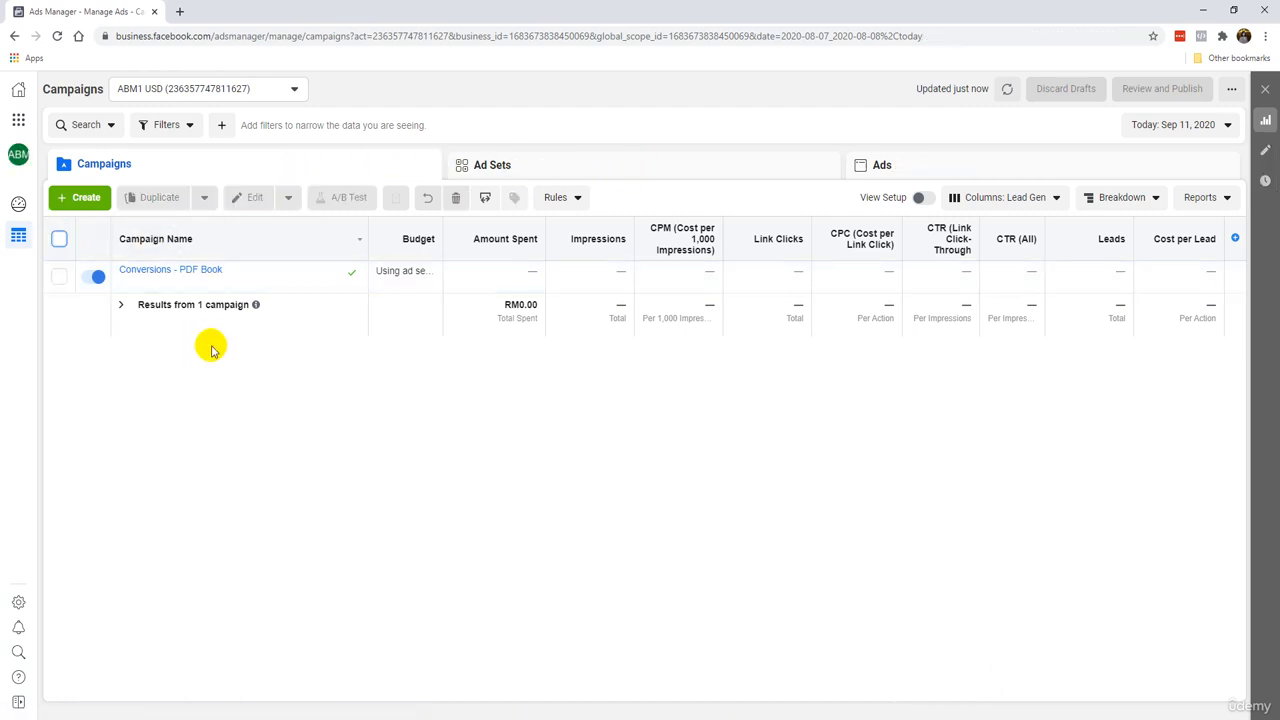
mouse_move(214, 277)
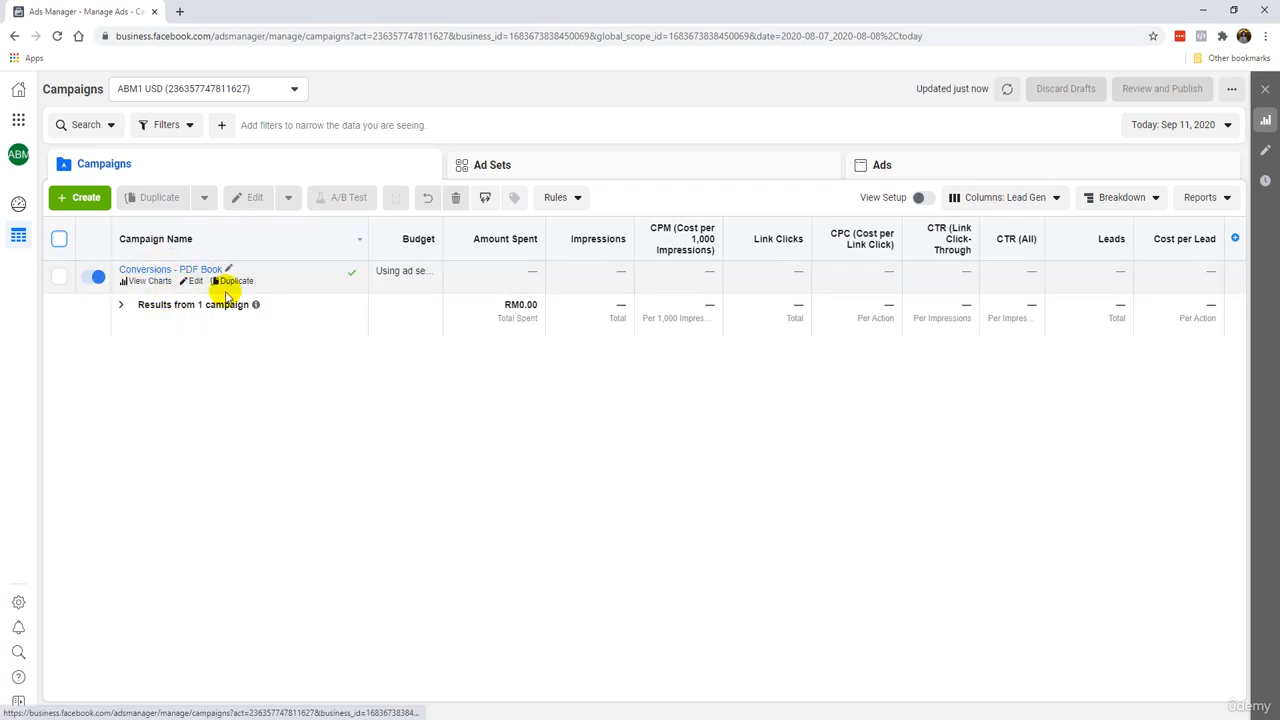
left_click(98, 275)
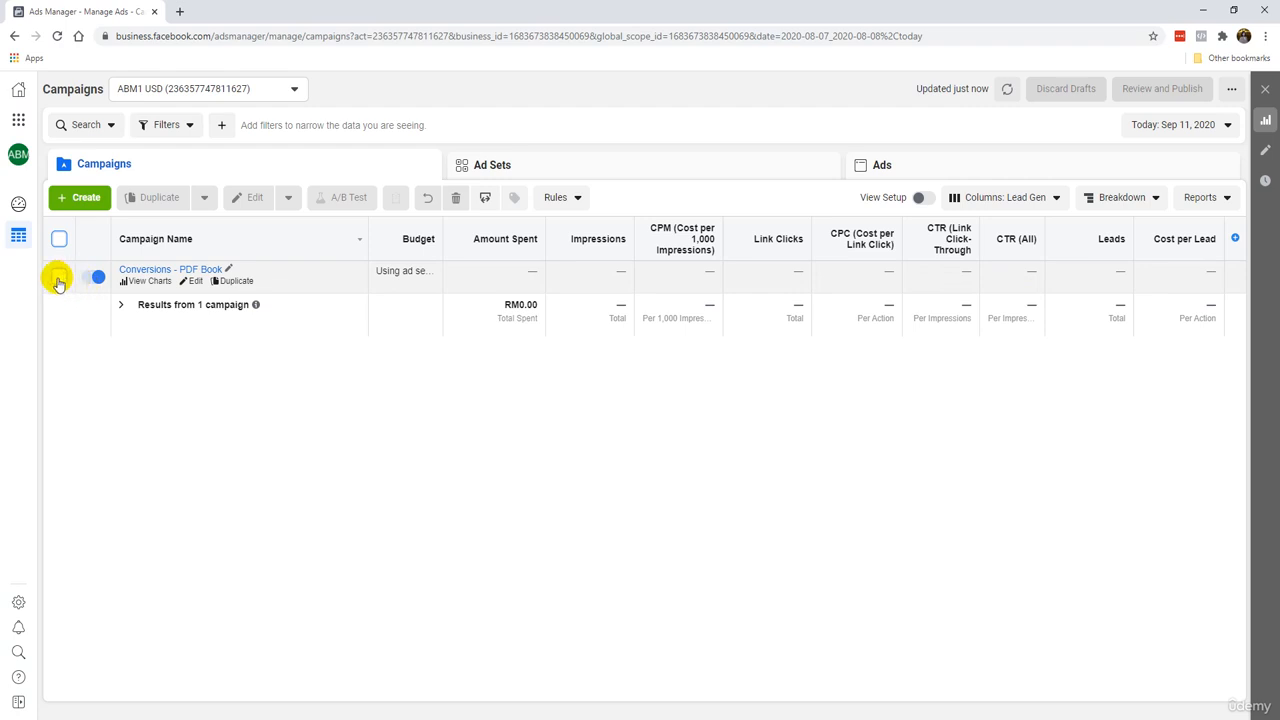
left_click(59, 278)
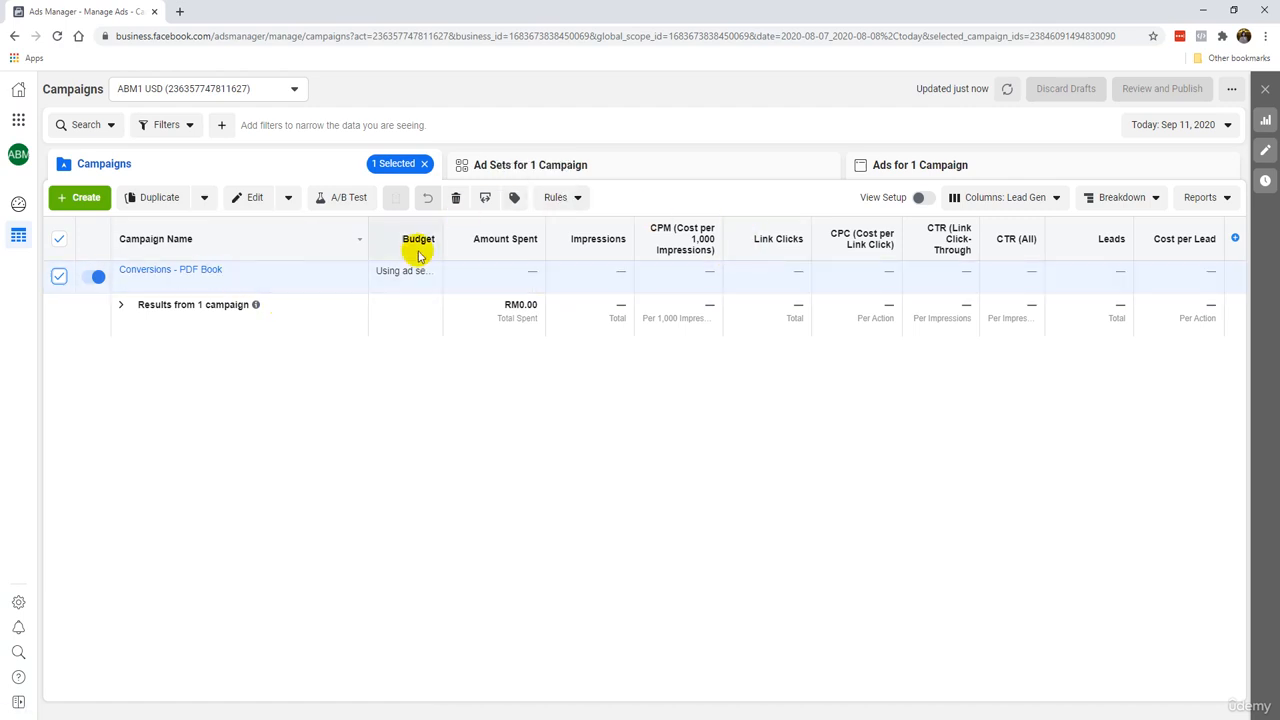
left_click(610, 168)
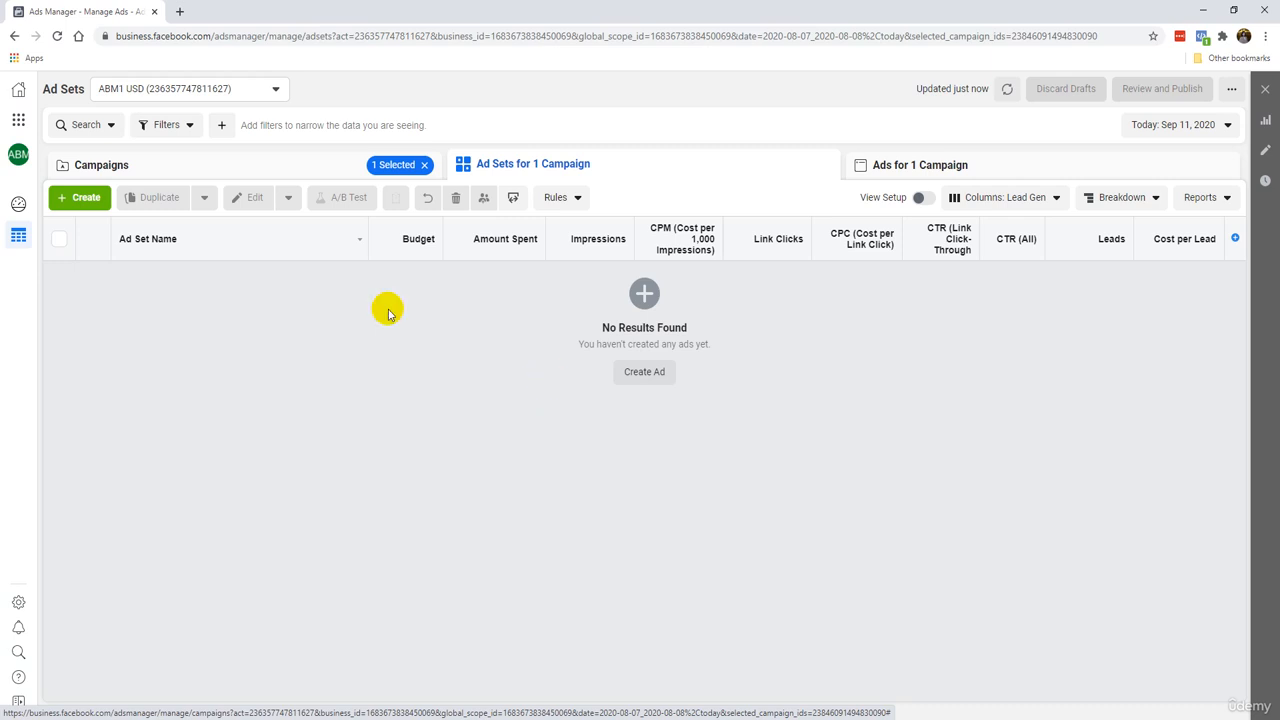
Create a new ad set named "Test" with a new ad inside the Conversions - PDF Book campaign
left_click(90, 200)
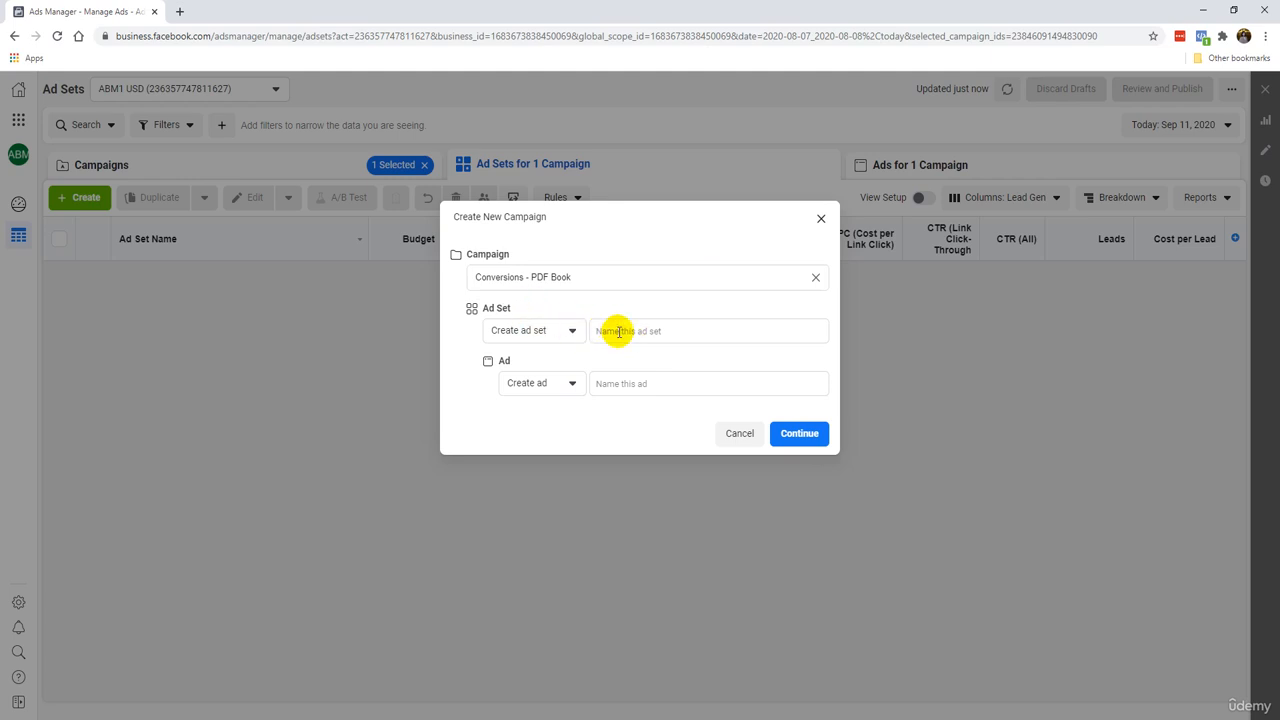
left_click(607, 330)
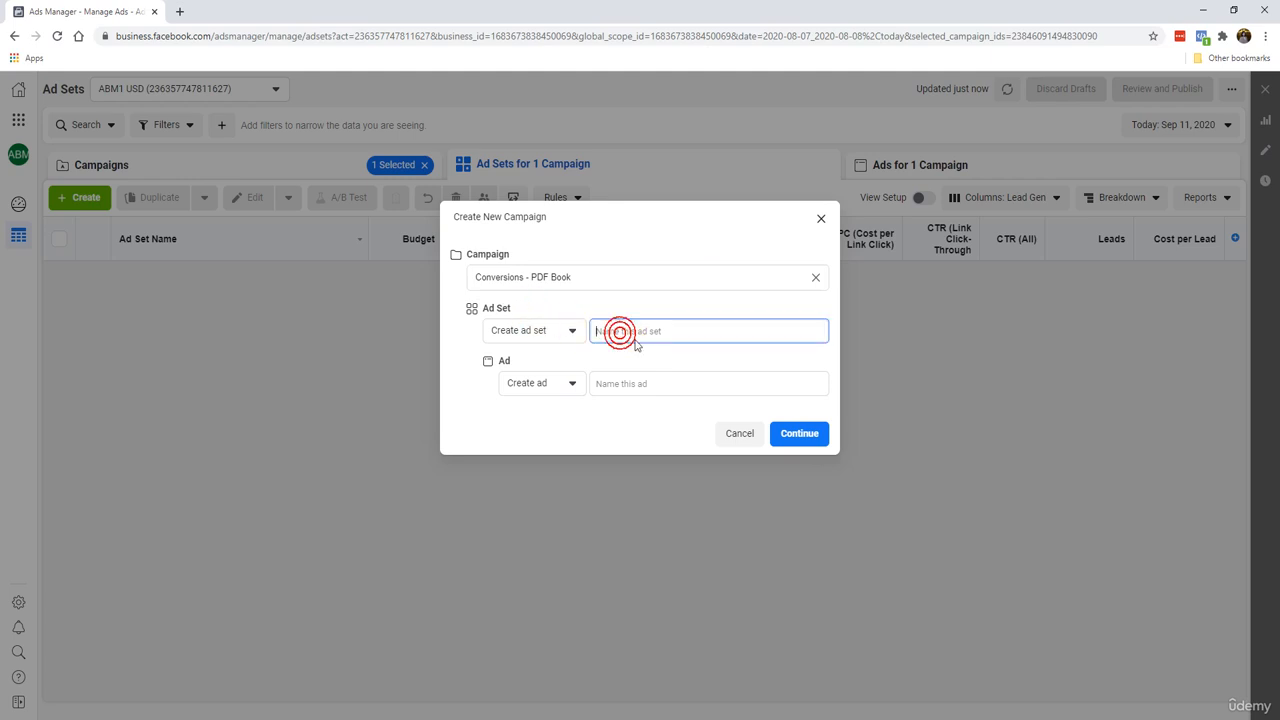
left_click(550, 330)
left_click(544, 330)
left_click(604, 328)
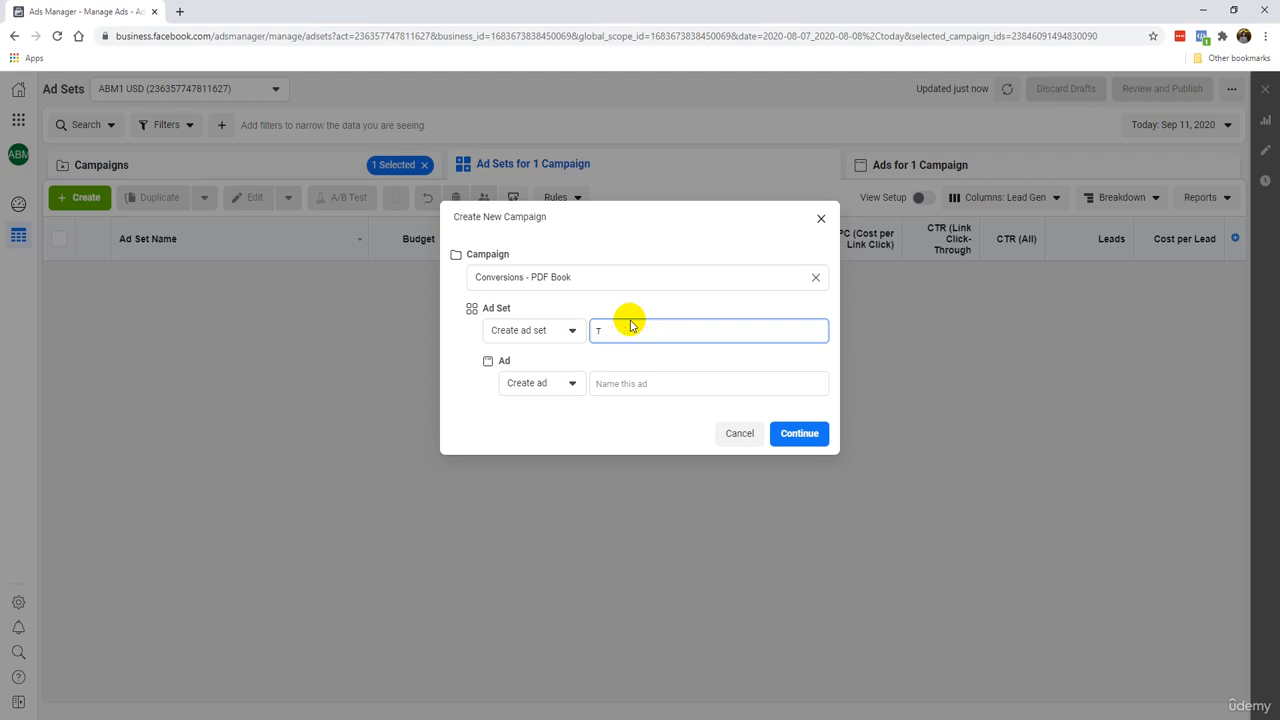
left_click(785, 437)
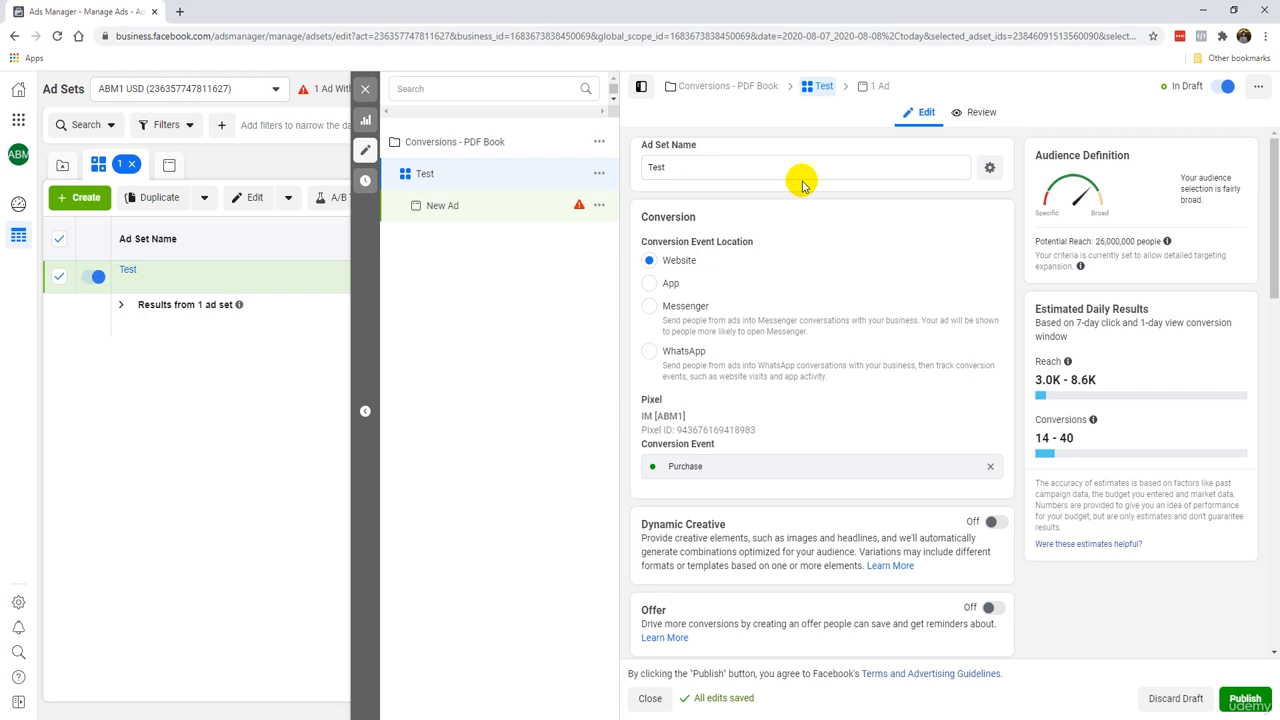
Clear the Test ad set's conversion event and set it to Lead
left_click(688, 166)
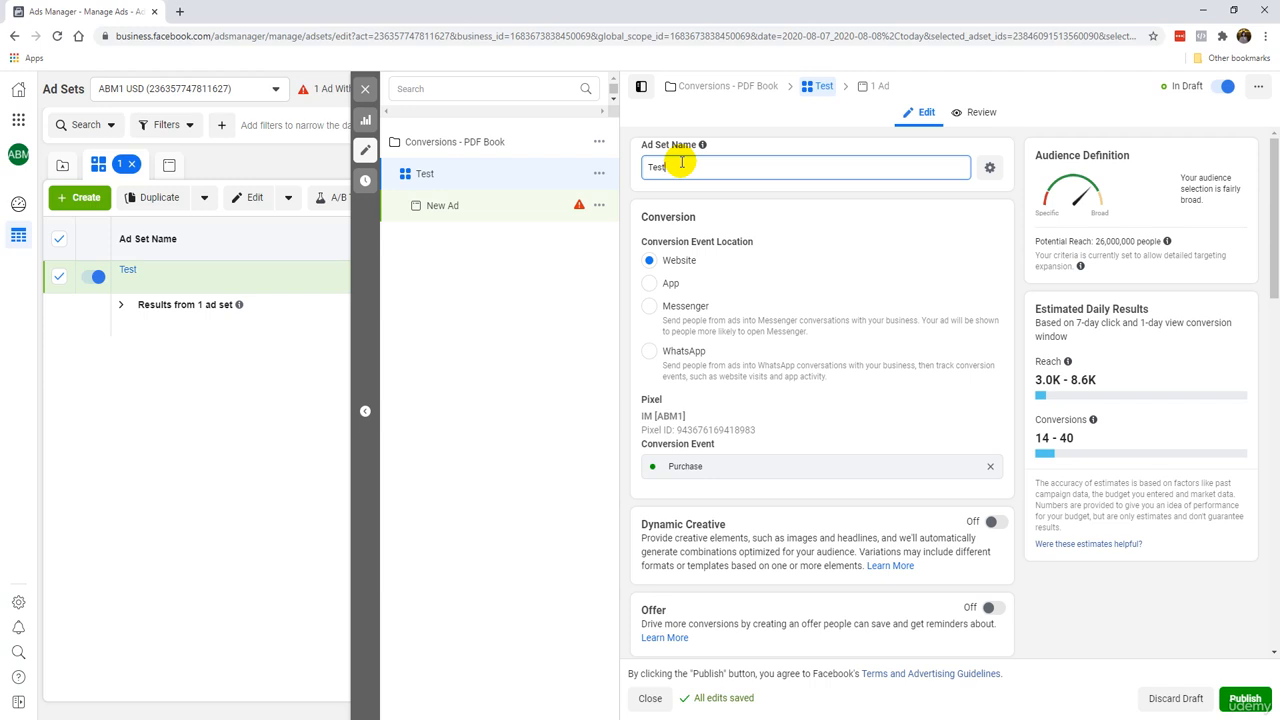
left_click(722, 204)
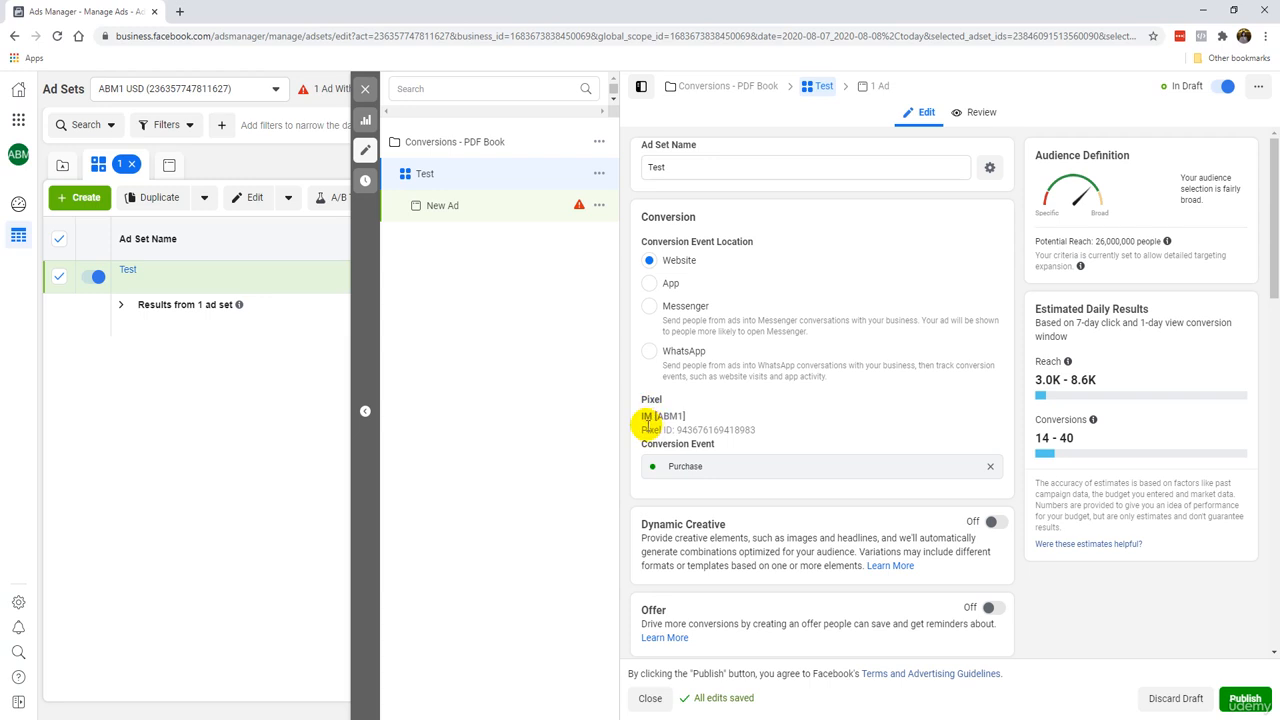
left_click(990, 466)
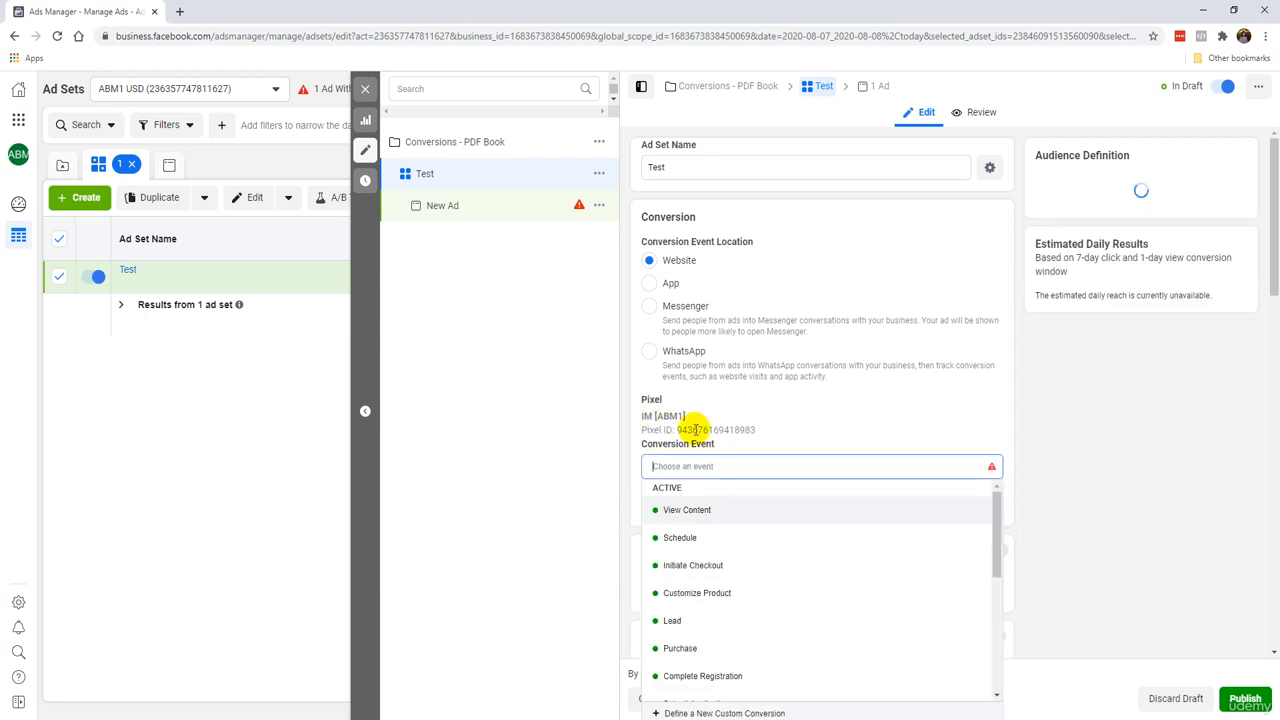
left_click(692, 628)
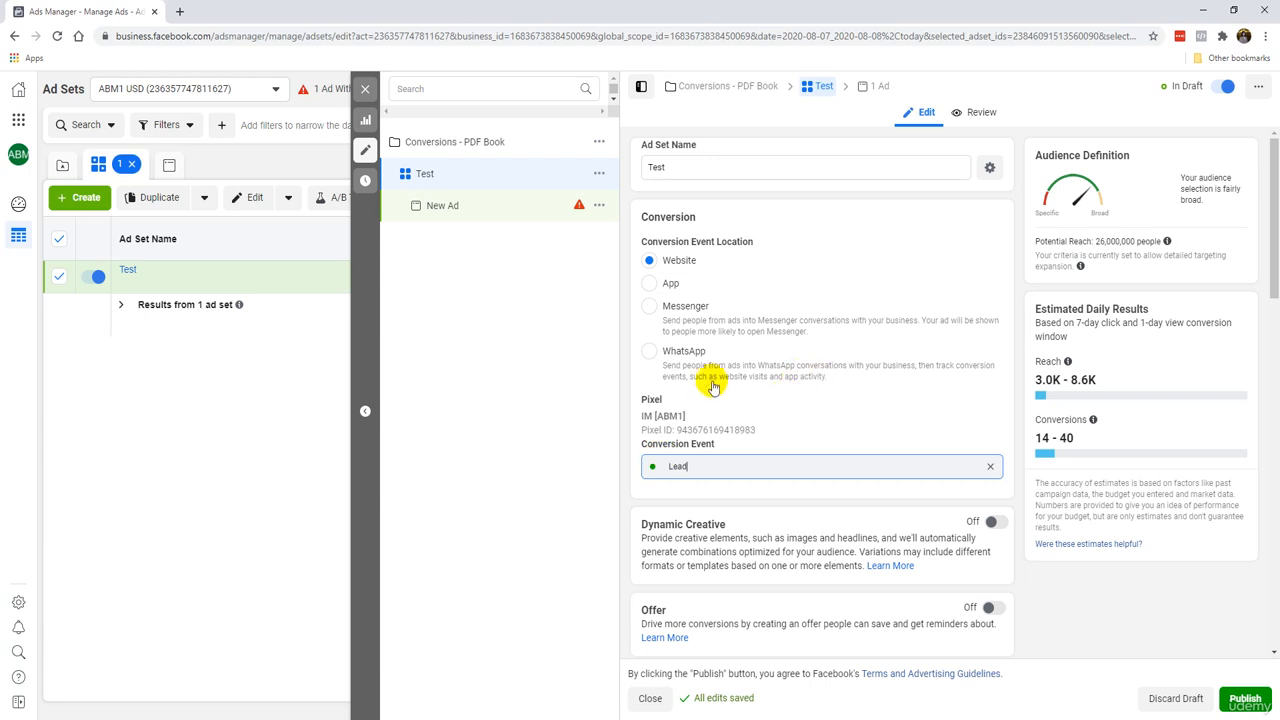
Change the Test ad set's conversion event to the inactive Add to Cart event
left_click(988, 468)
scroll(800, 557, "down", 3)
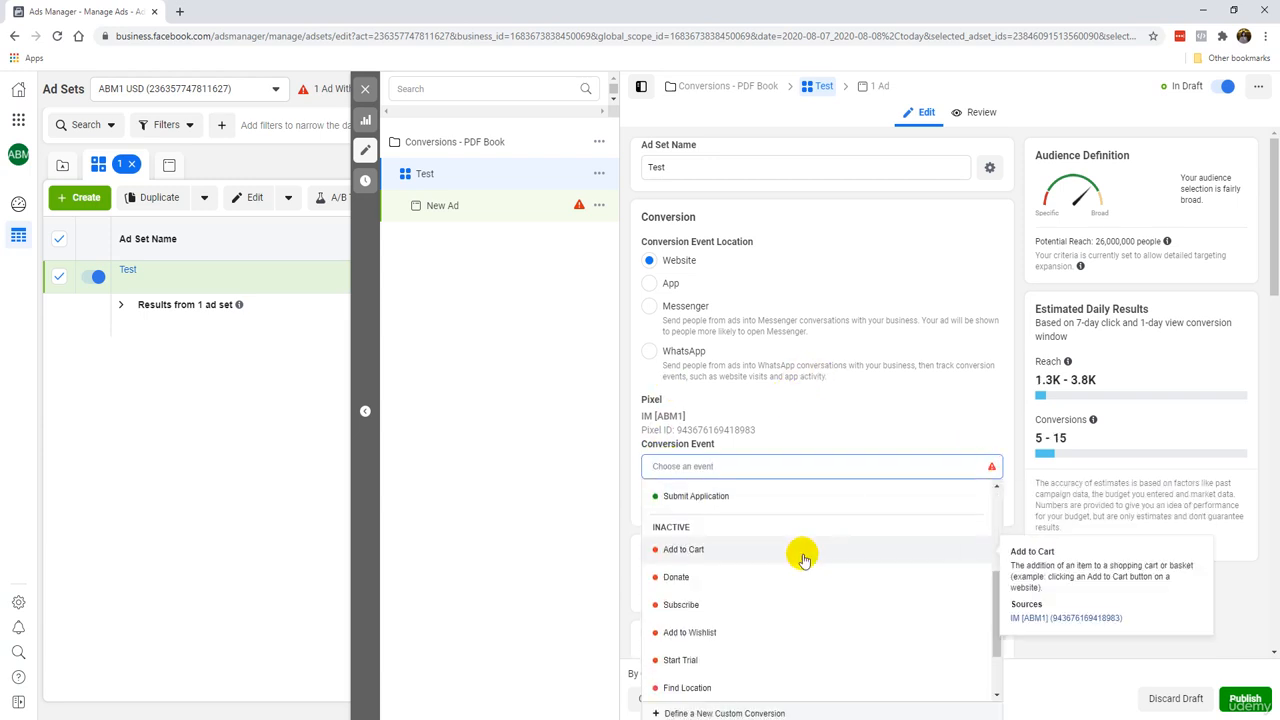
left_click(684, 555)
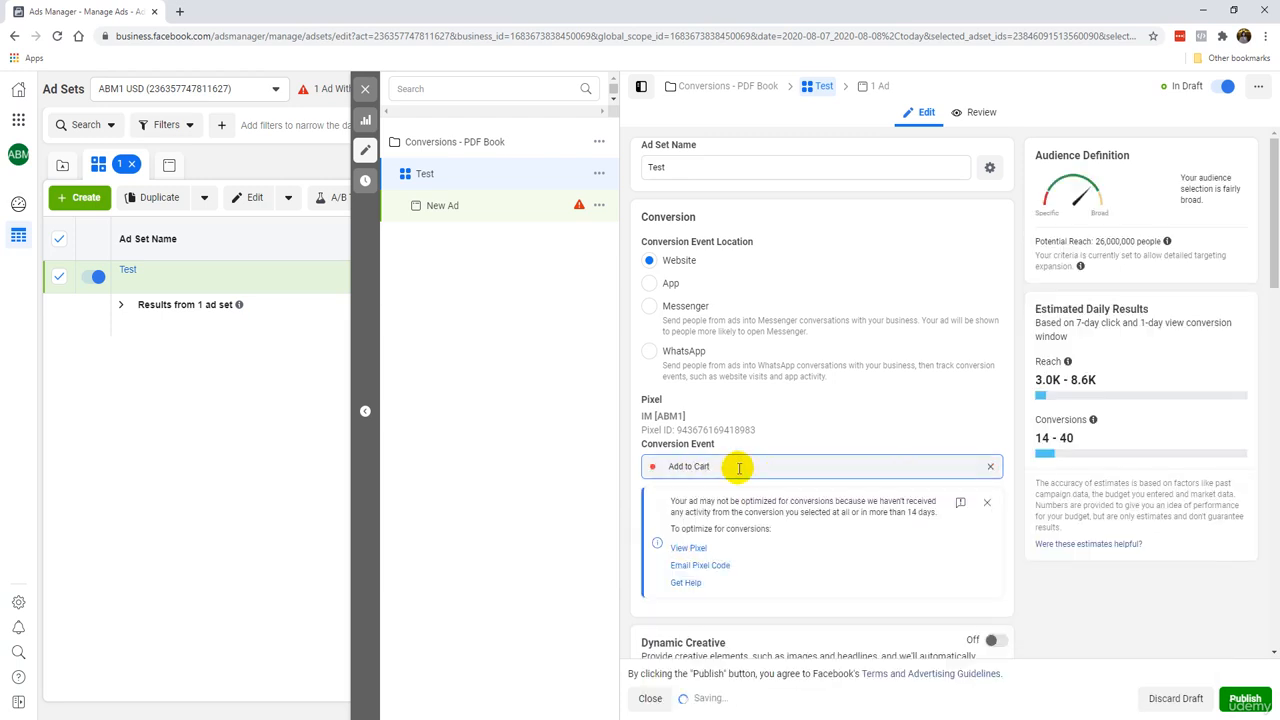
Replace the Test ad set's Add to Cart conversion event with the active Lead event
left_click(990, 466)
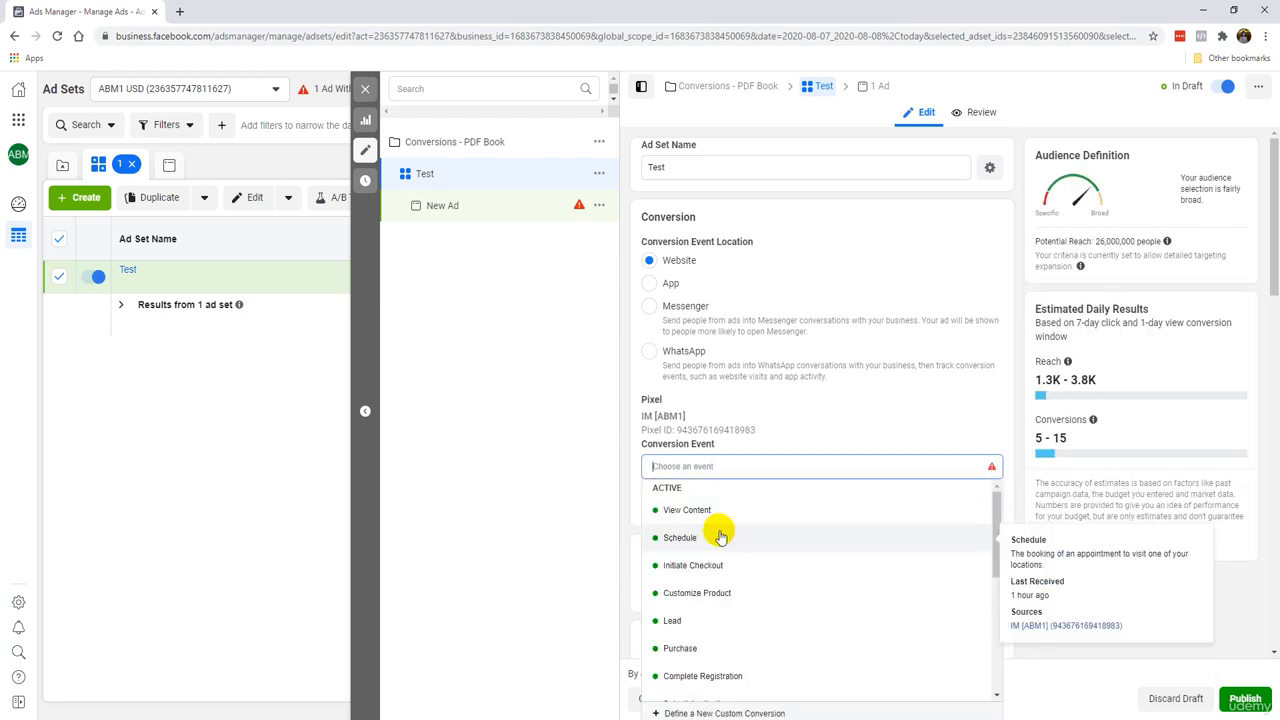
left_click(688, 621)
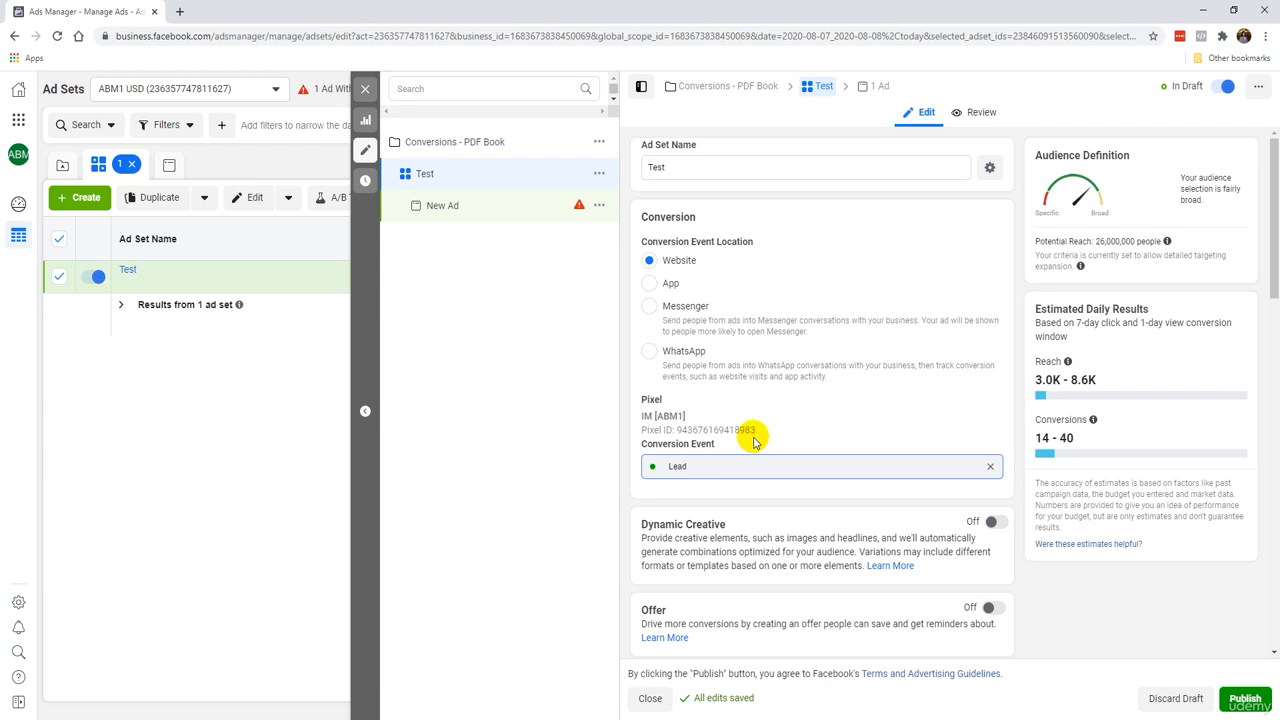
Switch the conversion event to Purchase, and set it back to Lead
left_click(990, 466)
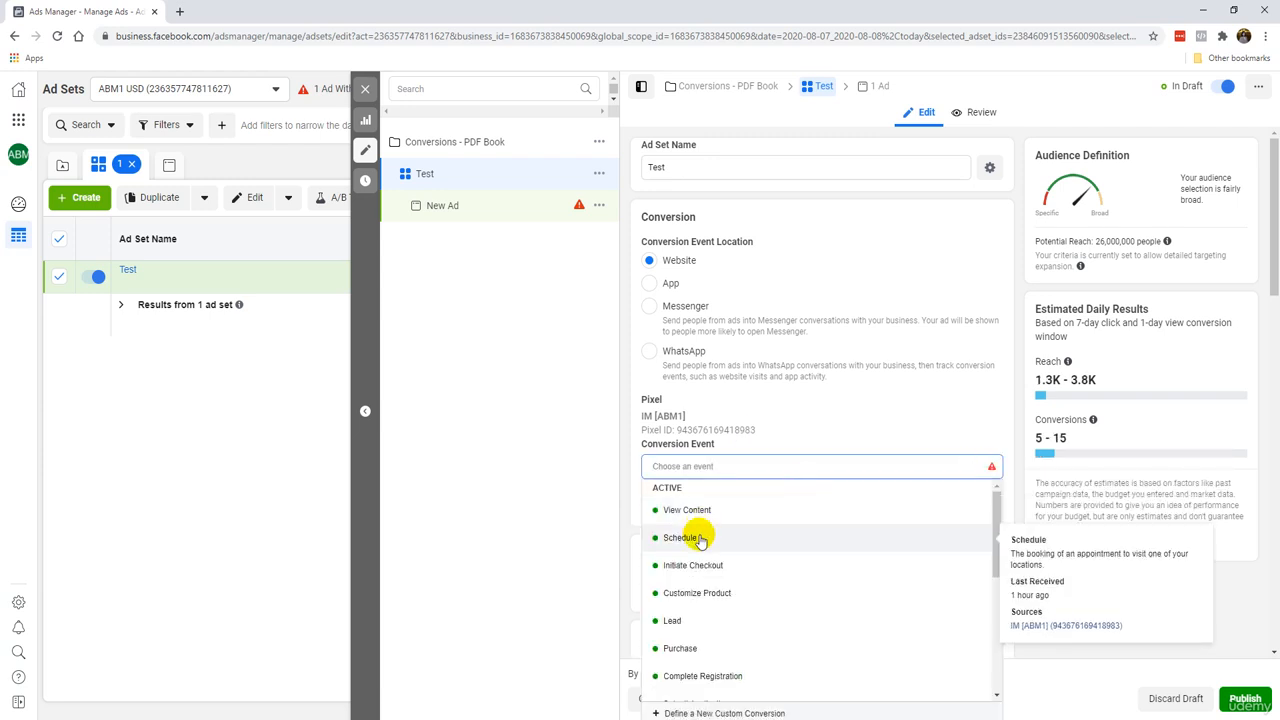
left_click(680, 648)
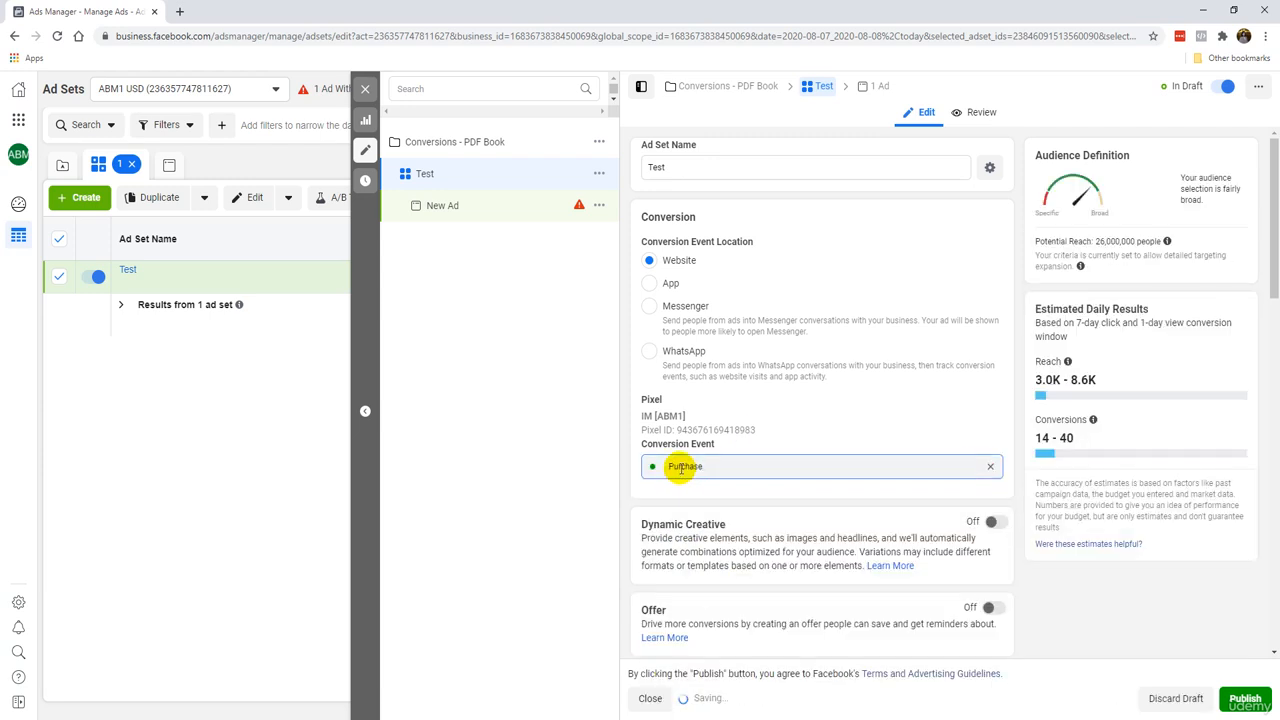
left_click(990, 466)
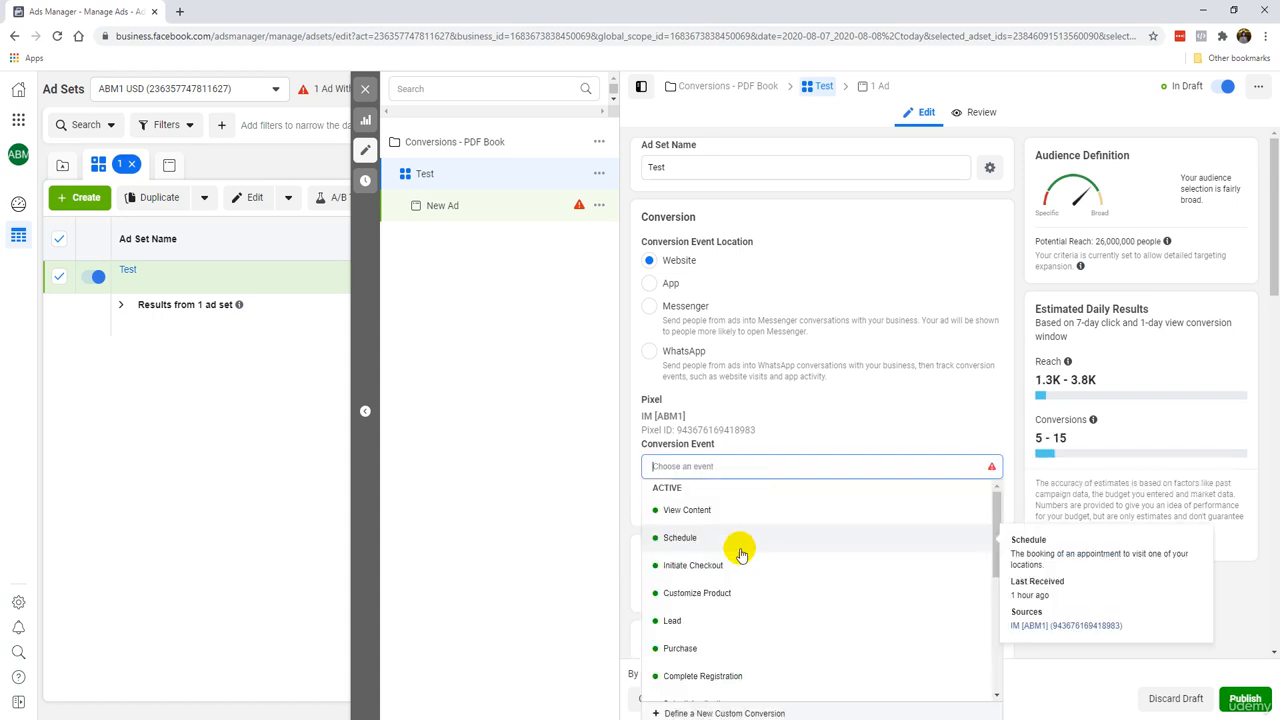
left_click(690, 618)
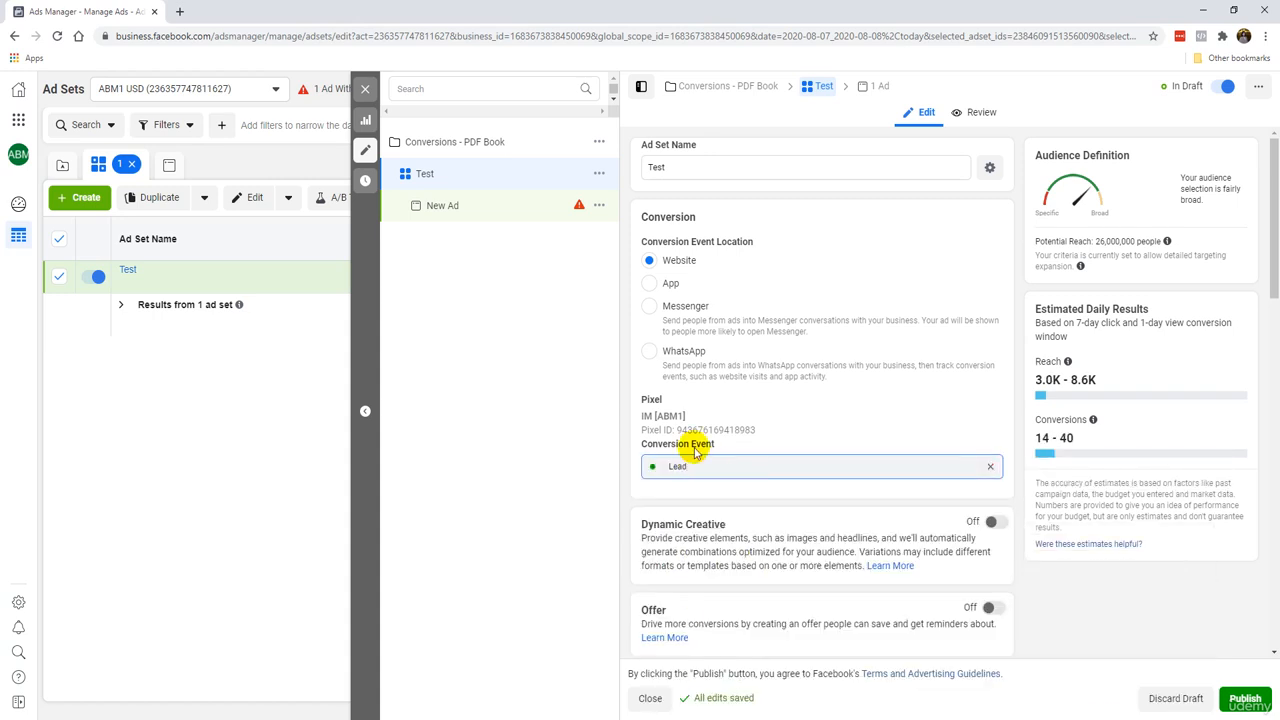
Review the Dynamic Creative, Offer and Budget & Schedule settings and reveal the additional ad scheduling options
scroll(690, 399, "down", 2)
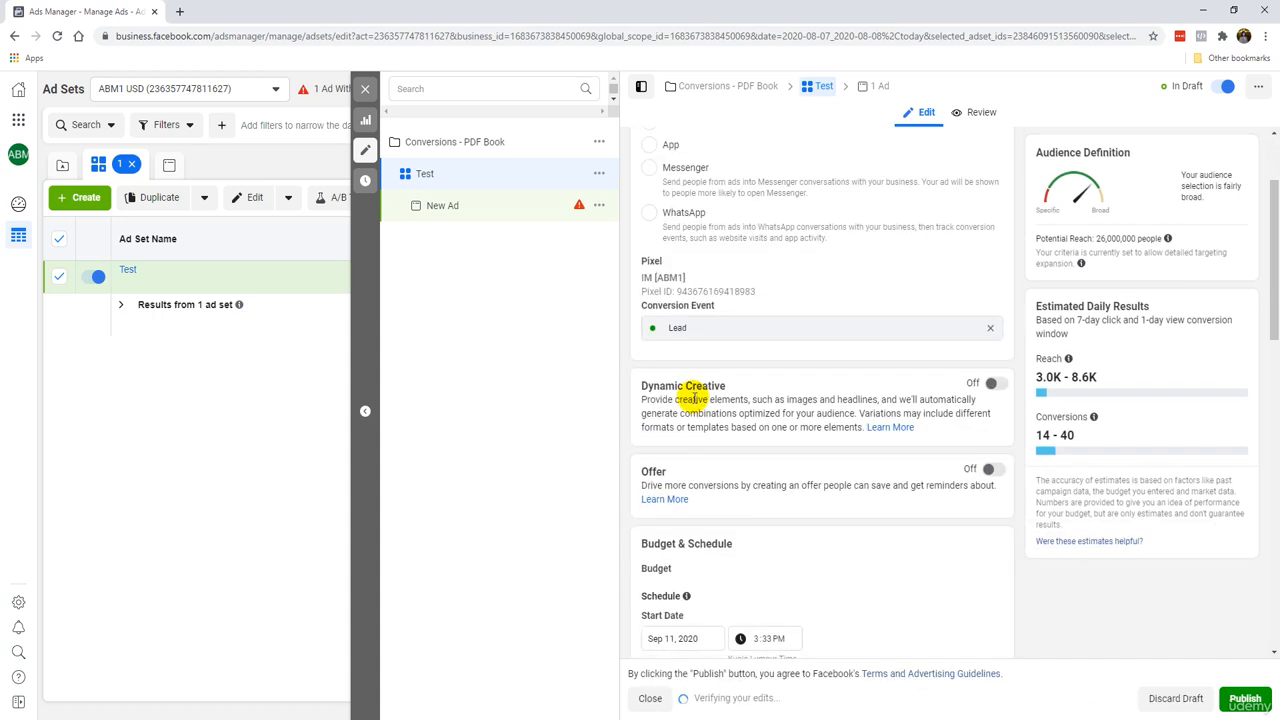
scroll(693, 399, "down", 2)
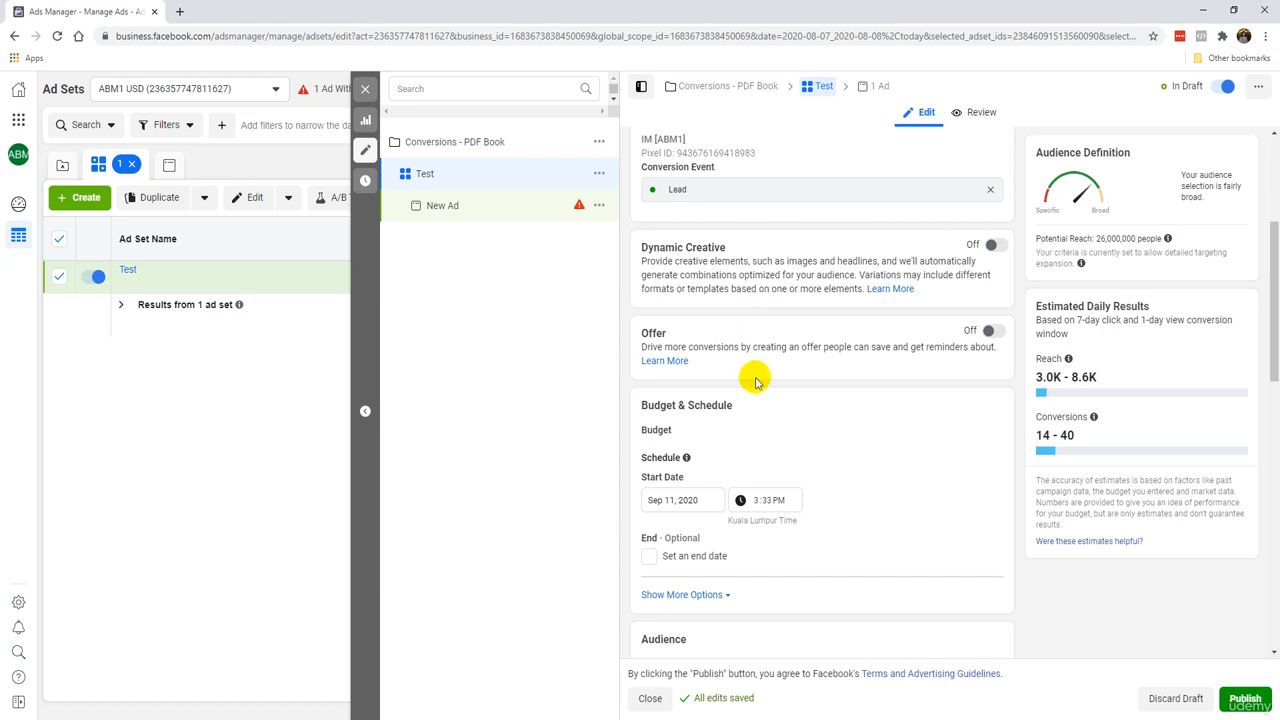
scroll(748, 397, "down", 1)
scroll(673, 410, "down", 1)
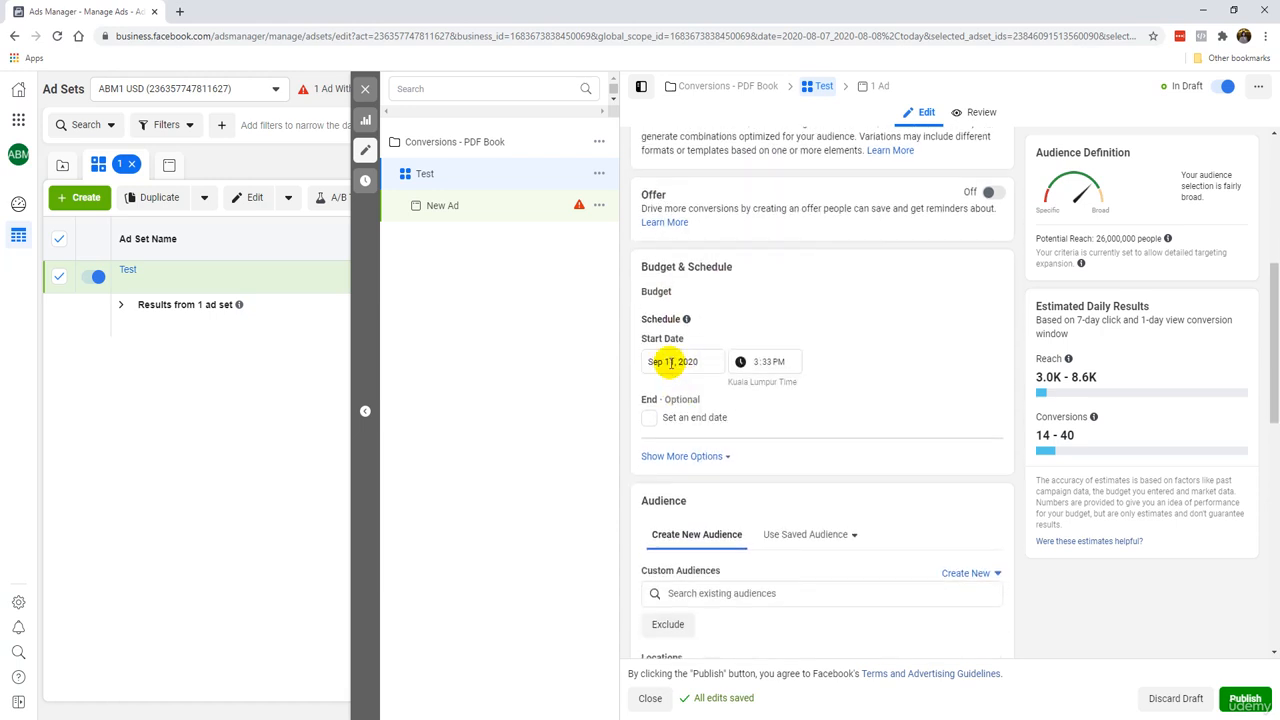
left_click(677, 460)
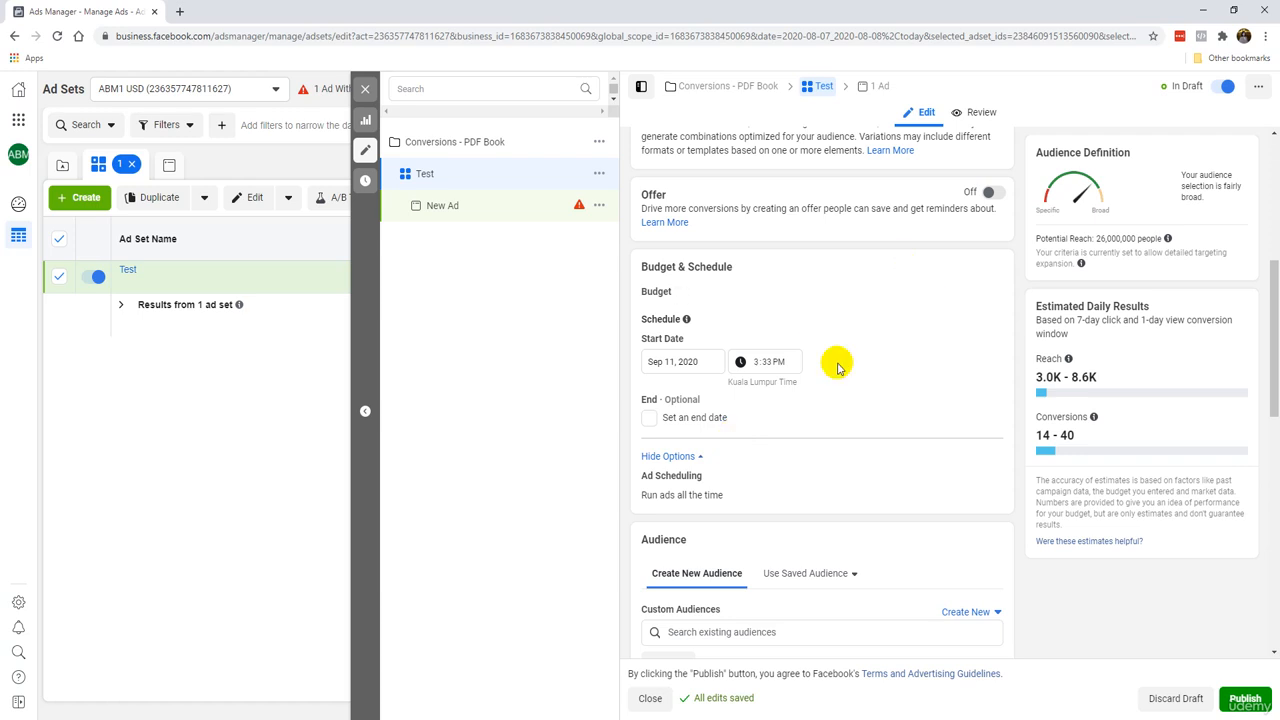
Replace Malaysia with United States as the included location of the ad set's audience
scroll(840, 375, "down", 2)
scroll(845, 390, "down", 3)
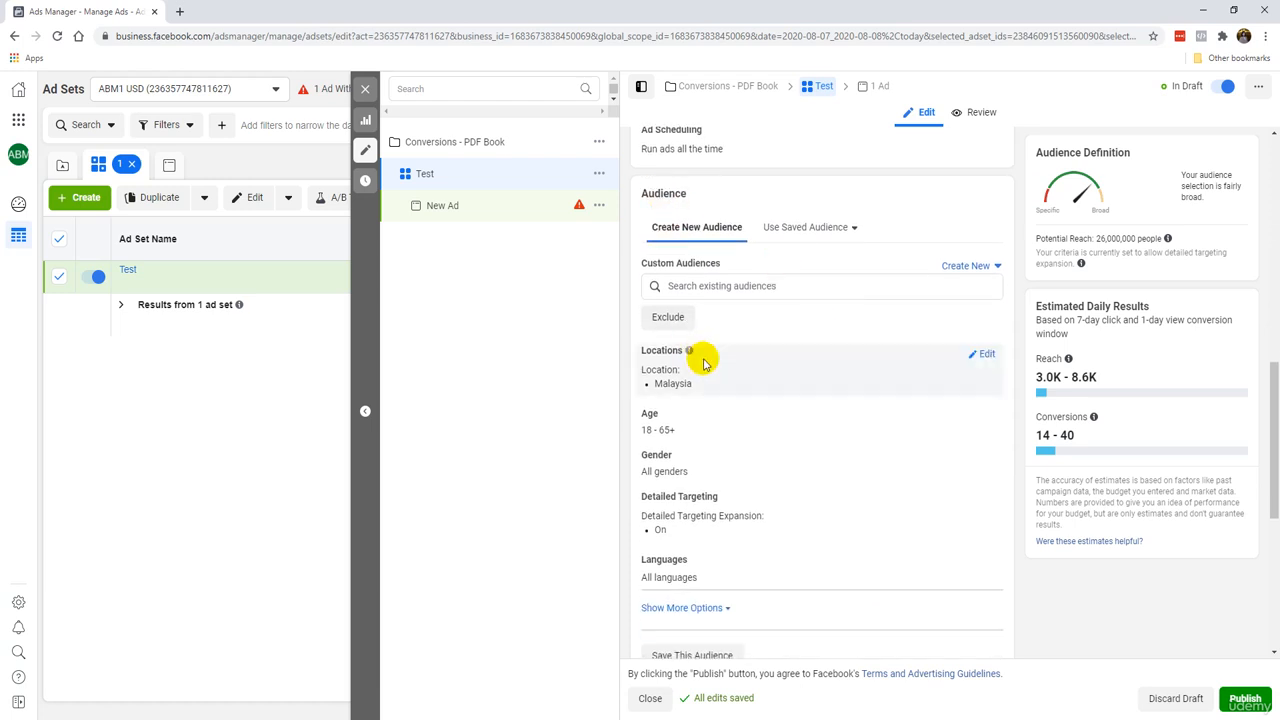
scroll(709, 354, "down", 1)
scroll(748, 266, "up", 1)
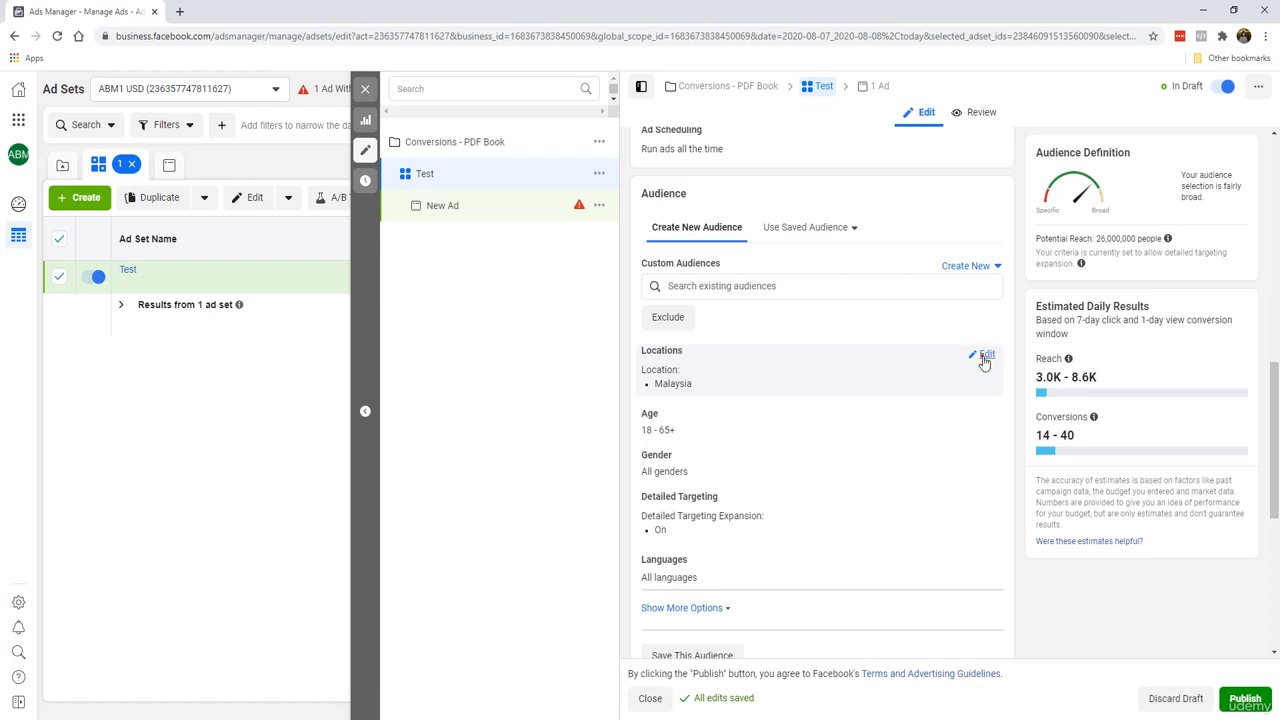
left_click(985, 357)
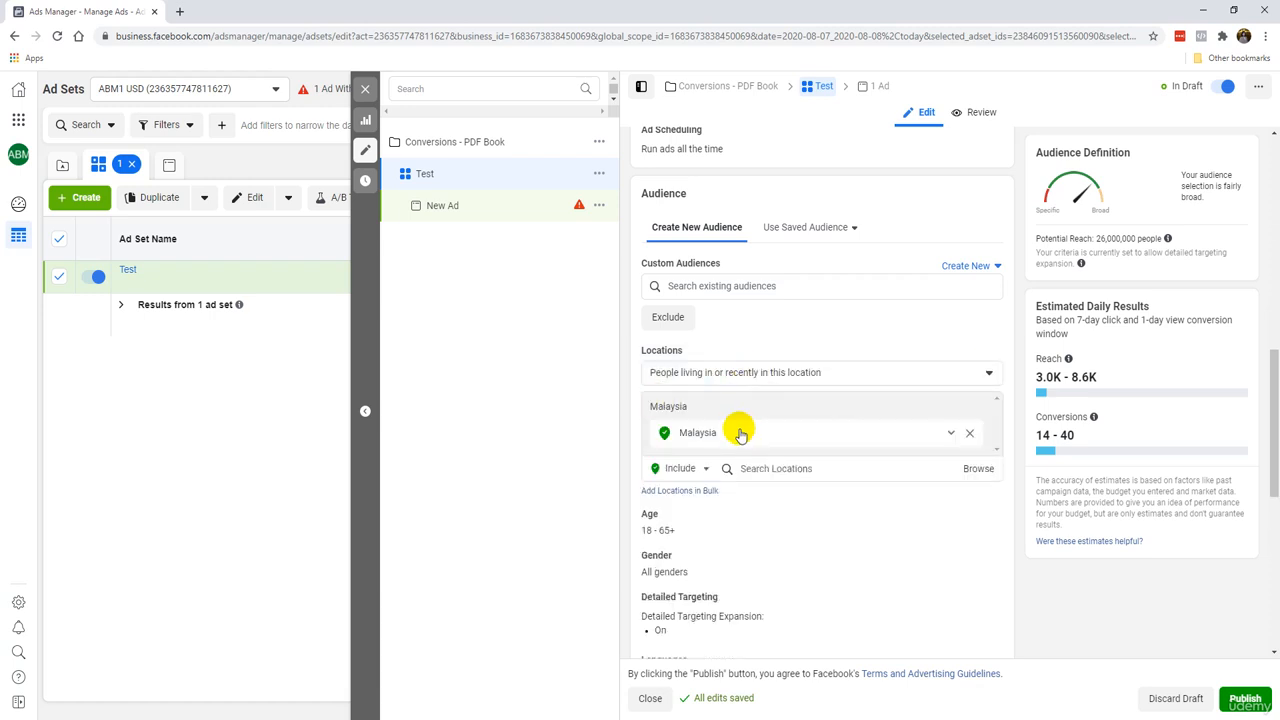
left_click(969, 432)
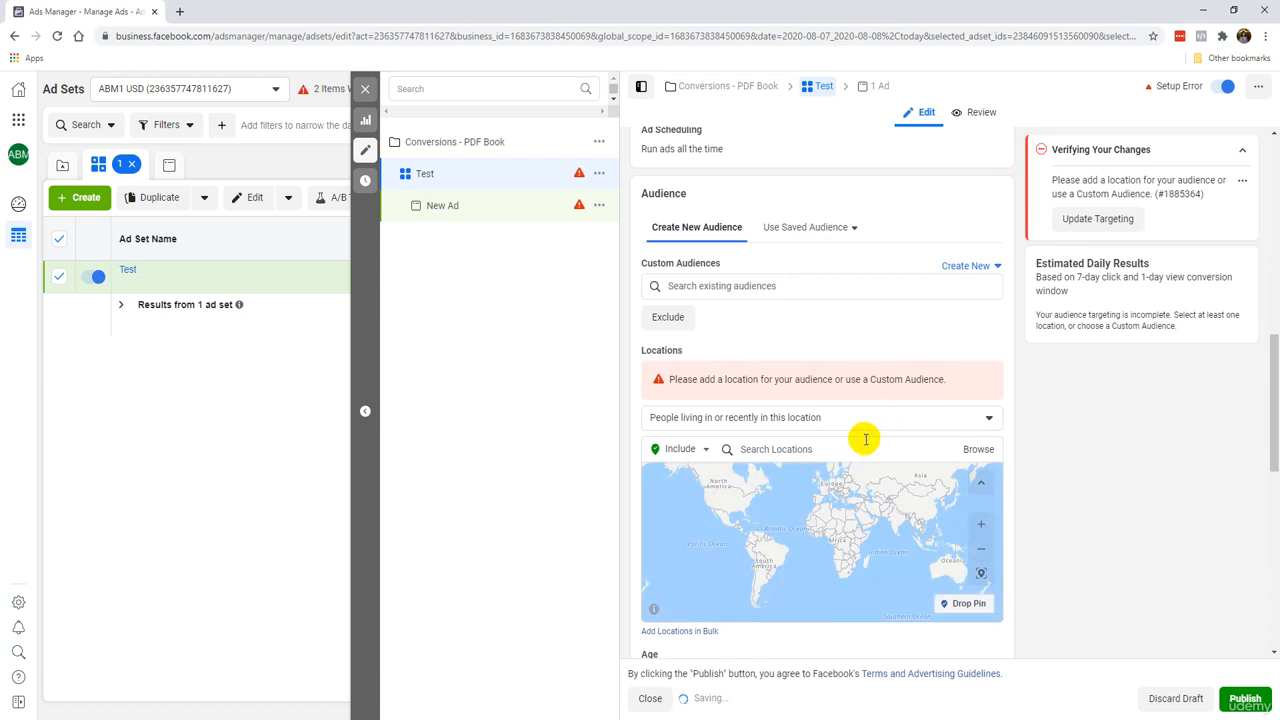
left_click(865, 440)
type("united states")
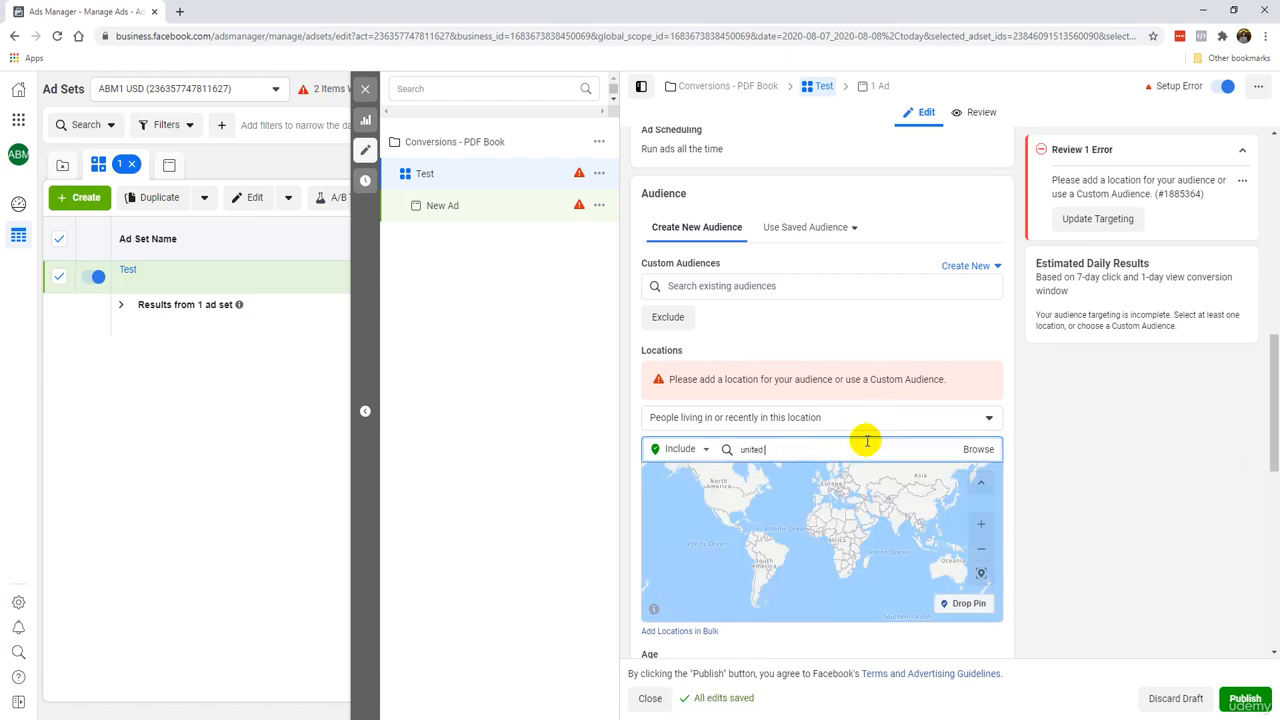
left_click(837, 481)
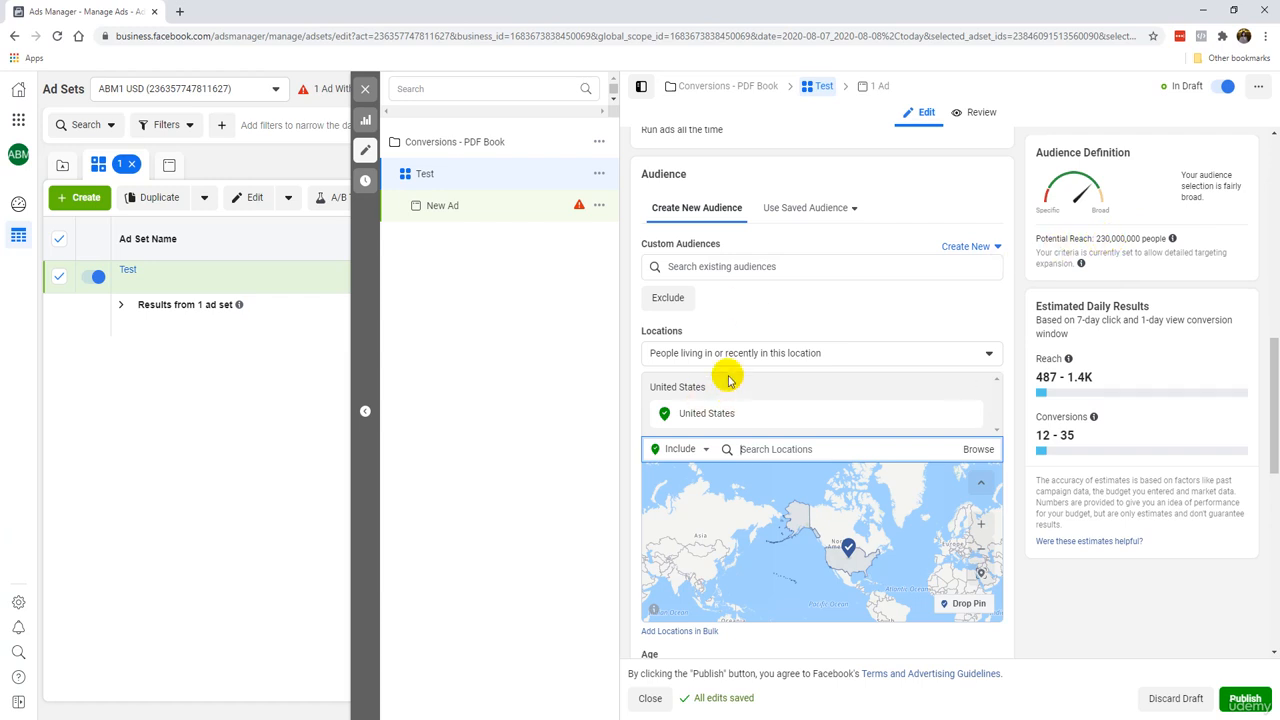
Limit the United States location targeting to "People living in this location"
scroll(737, 320, "down", 1)
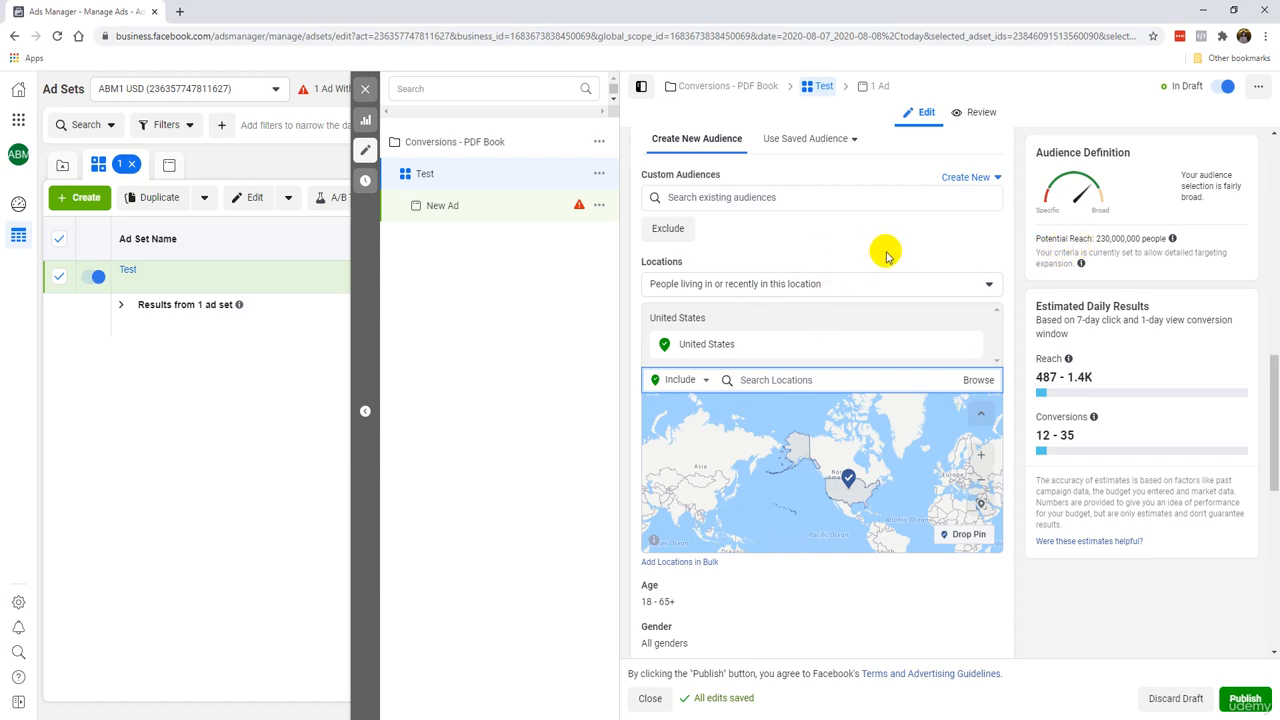
left_click(765, 288)
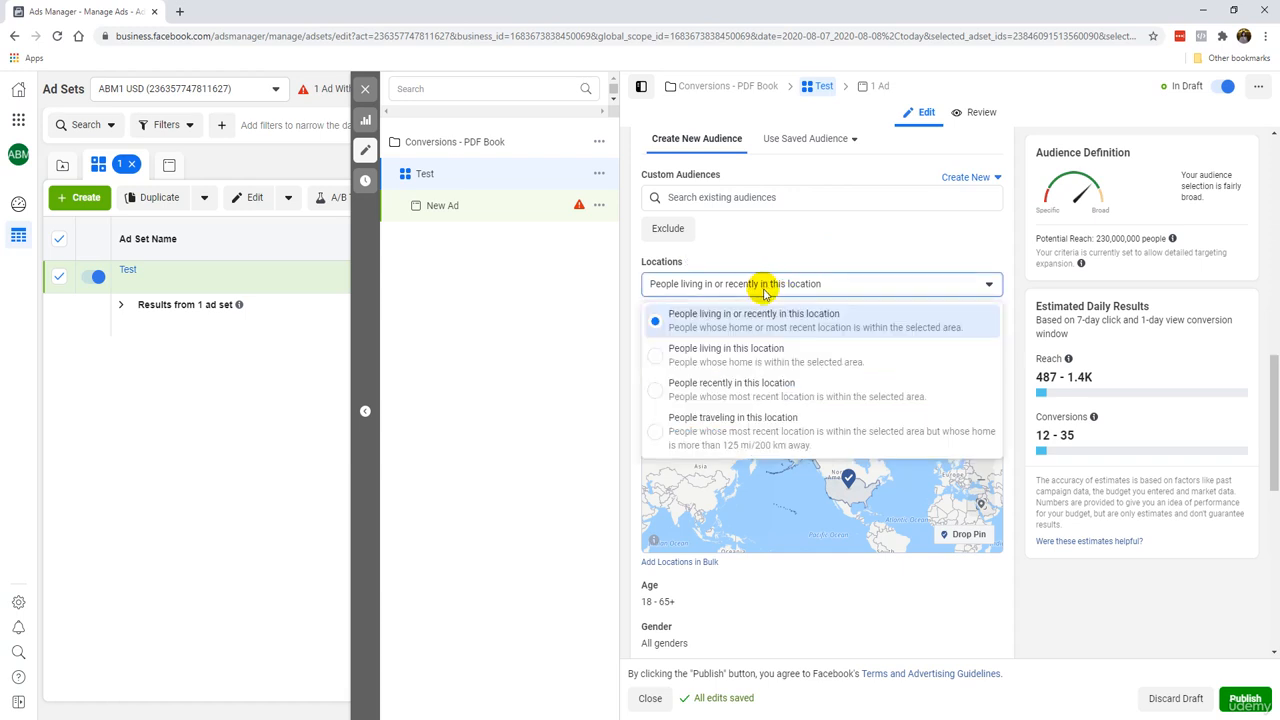
left_click(755, 284)
left_click(689, 286)
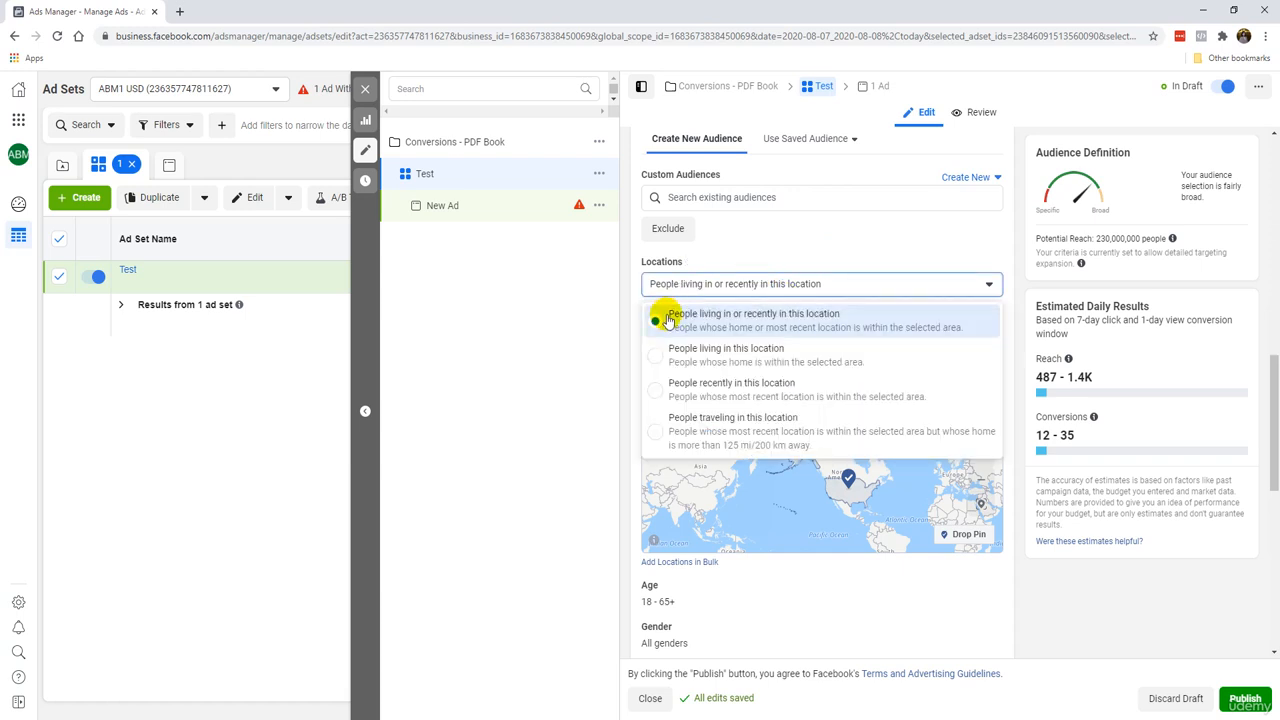
left_click(770, 362)
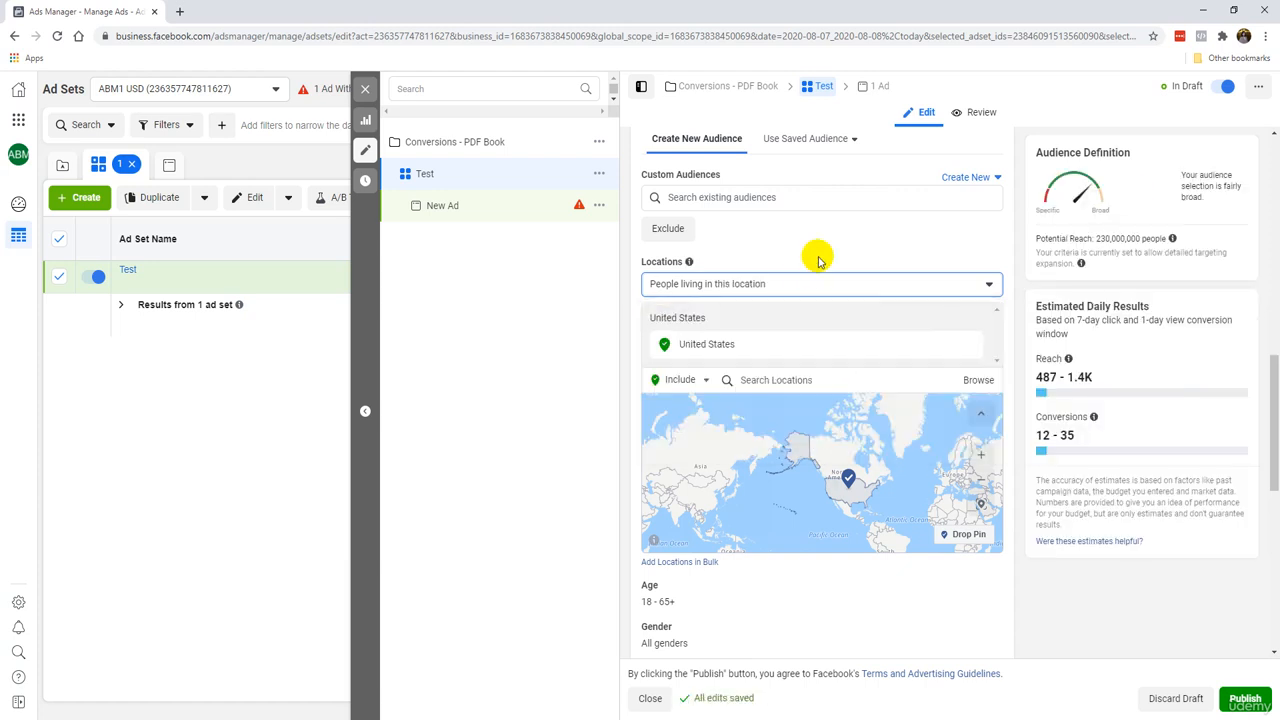
Switch the location targeting to "People living in or recently in this location" and back to "People living in this location"
left_click(793, 283)
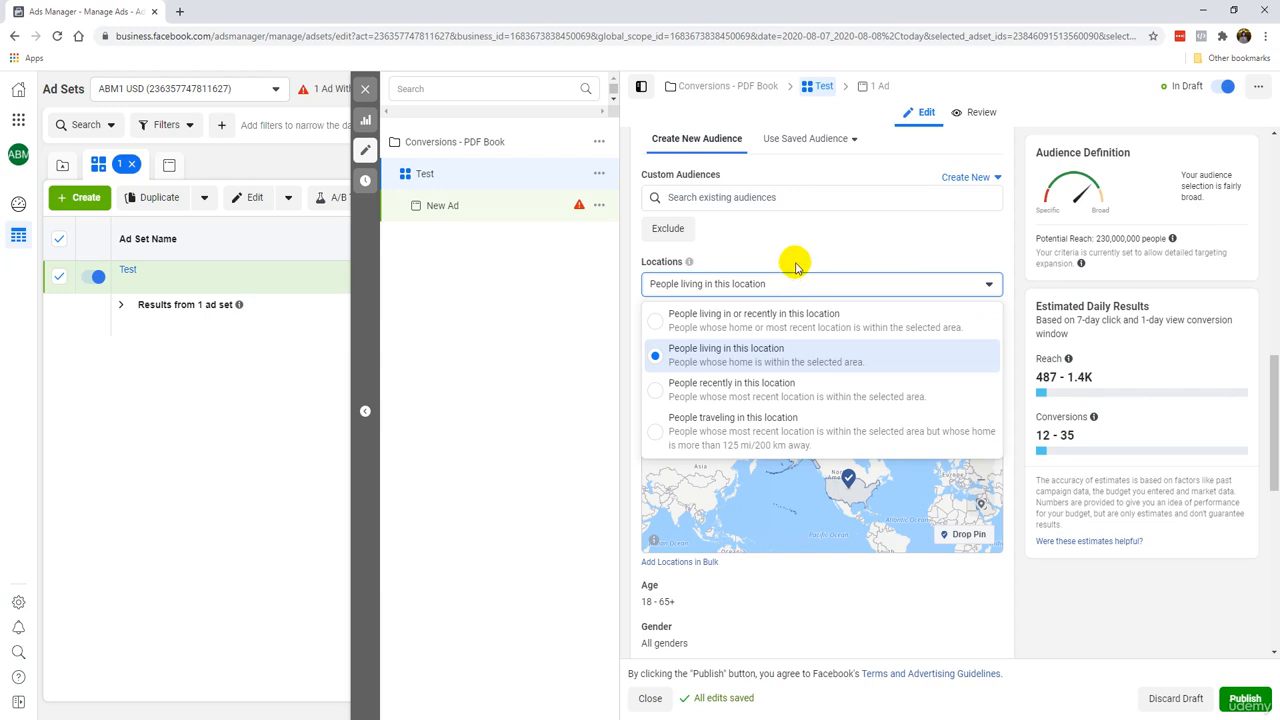
left_click(795, 266)
left_click(806, 281)
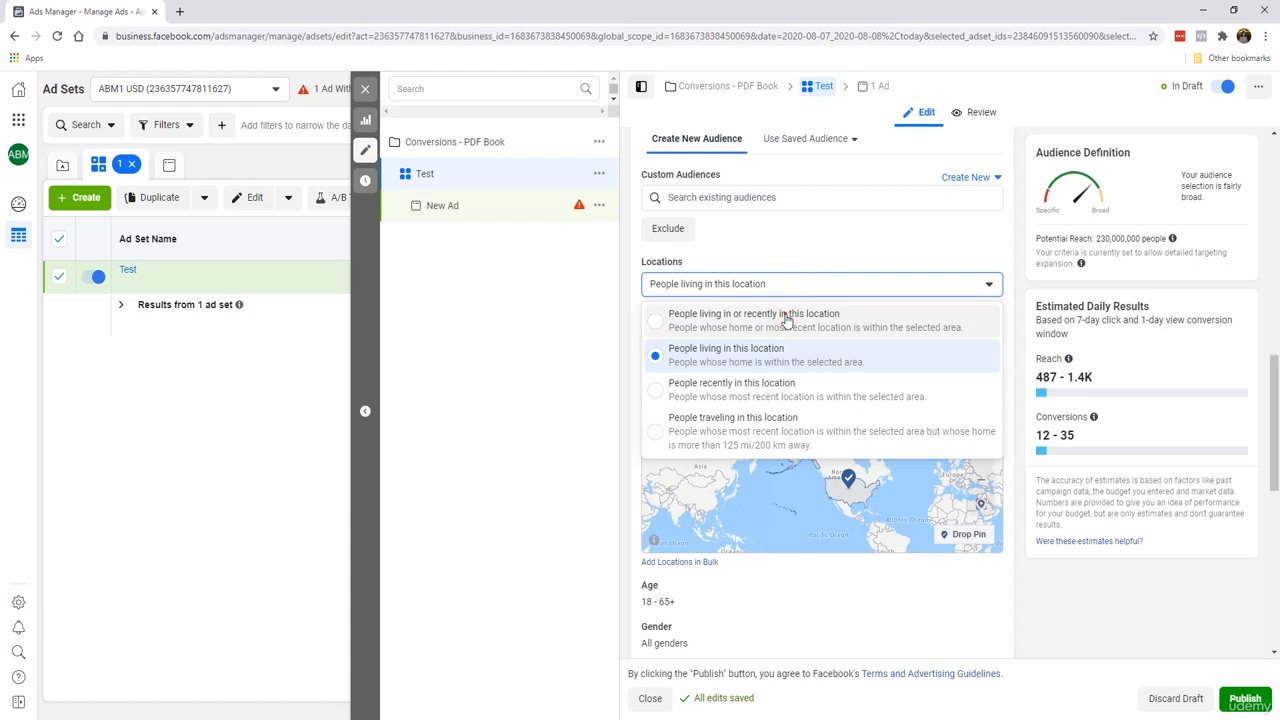
left_click(786, 314)
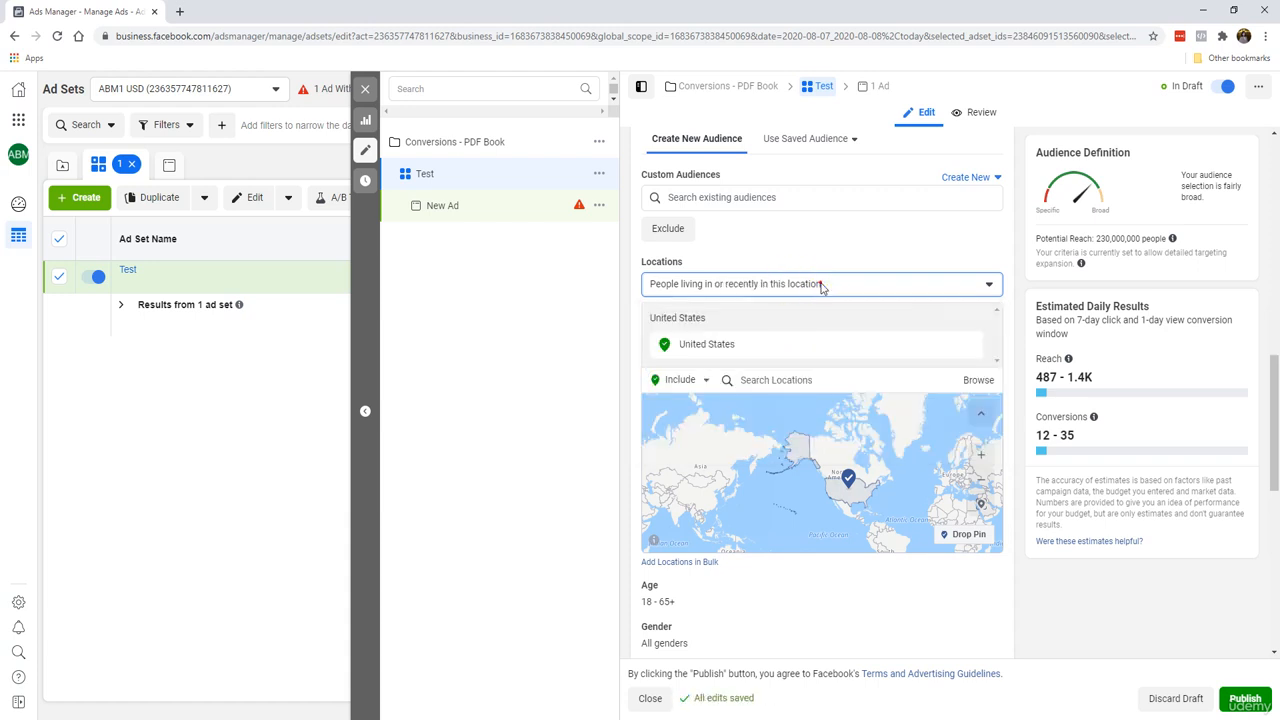
left_click(820, 285)
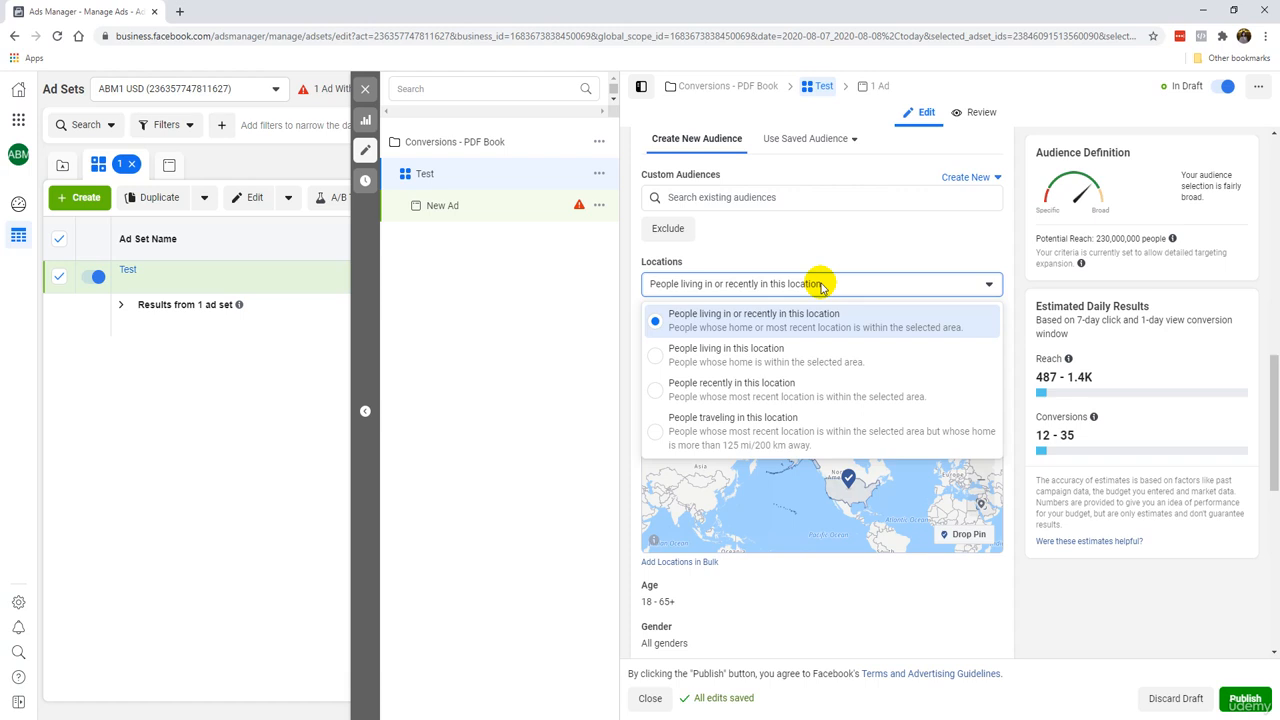
left_click(725, 354)
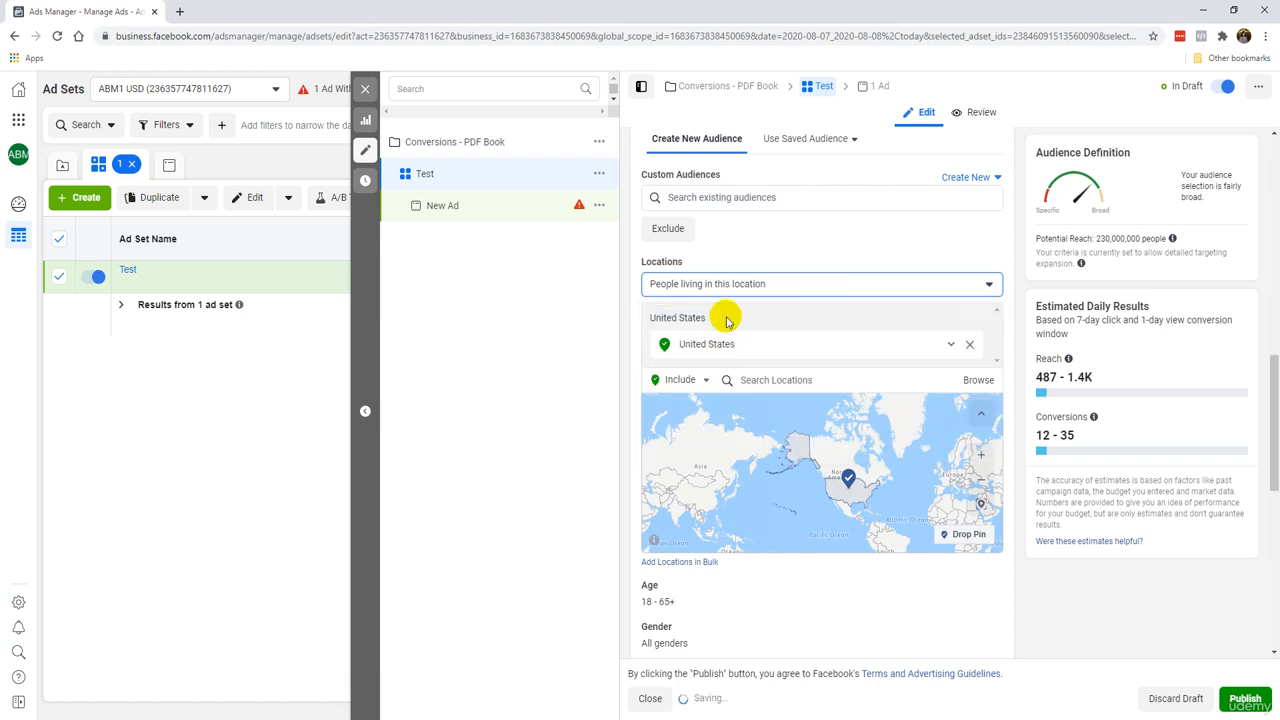
left_click(632, 388)
Open the audience's age range for editing and set the minimum age to 27
scroll(632, 388, "down", 3)
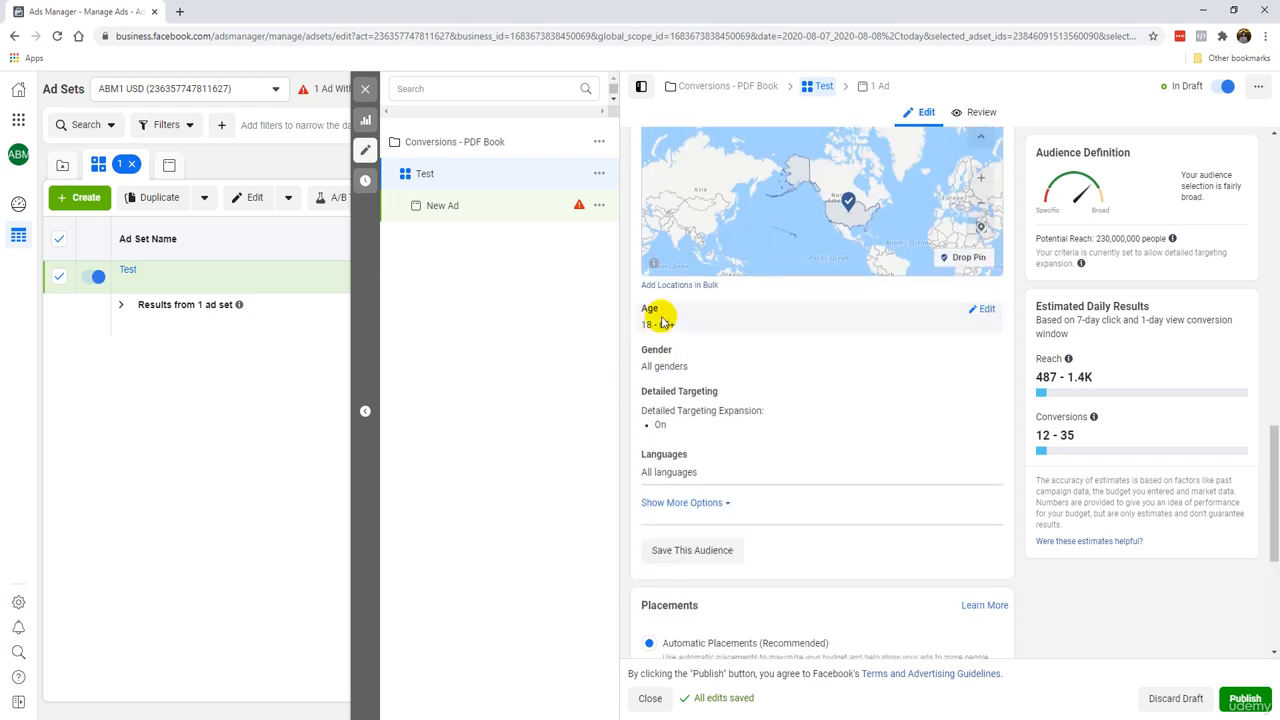
left_click(980, 313)
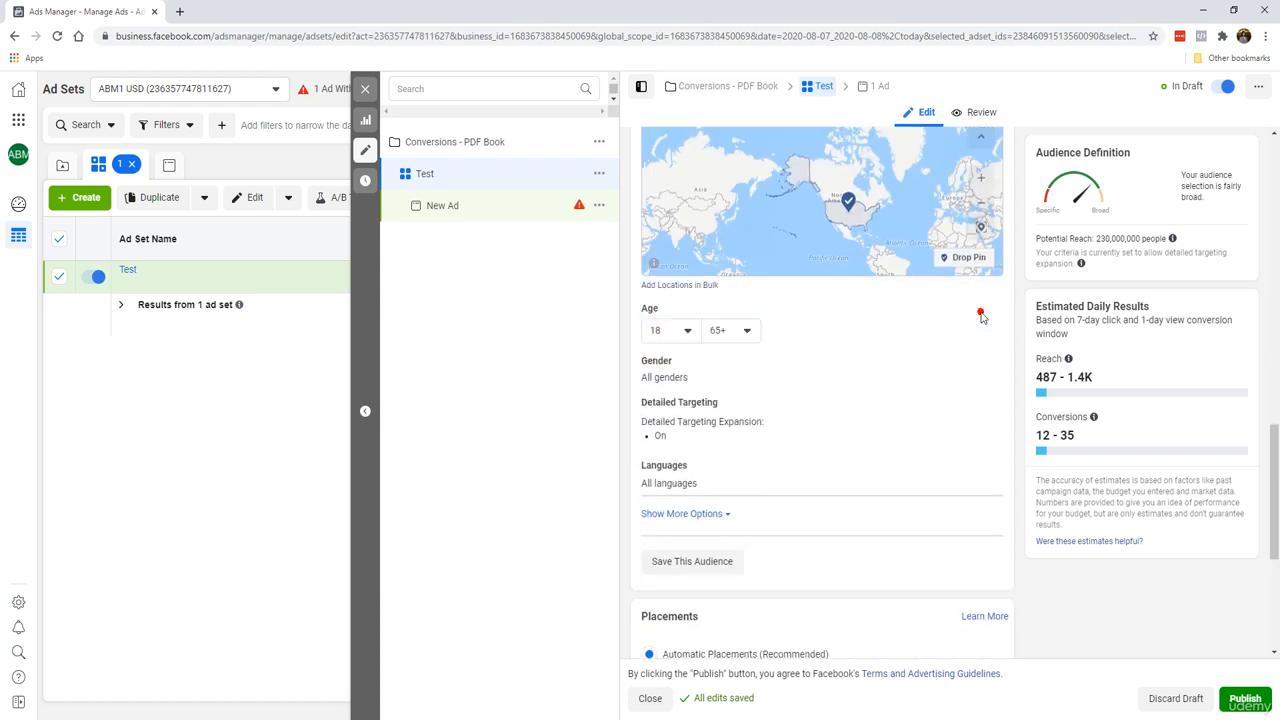
left_click(665, 333)
scroll(707, 459, "down", 2)
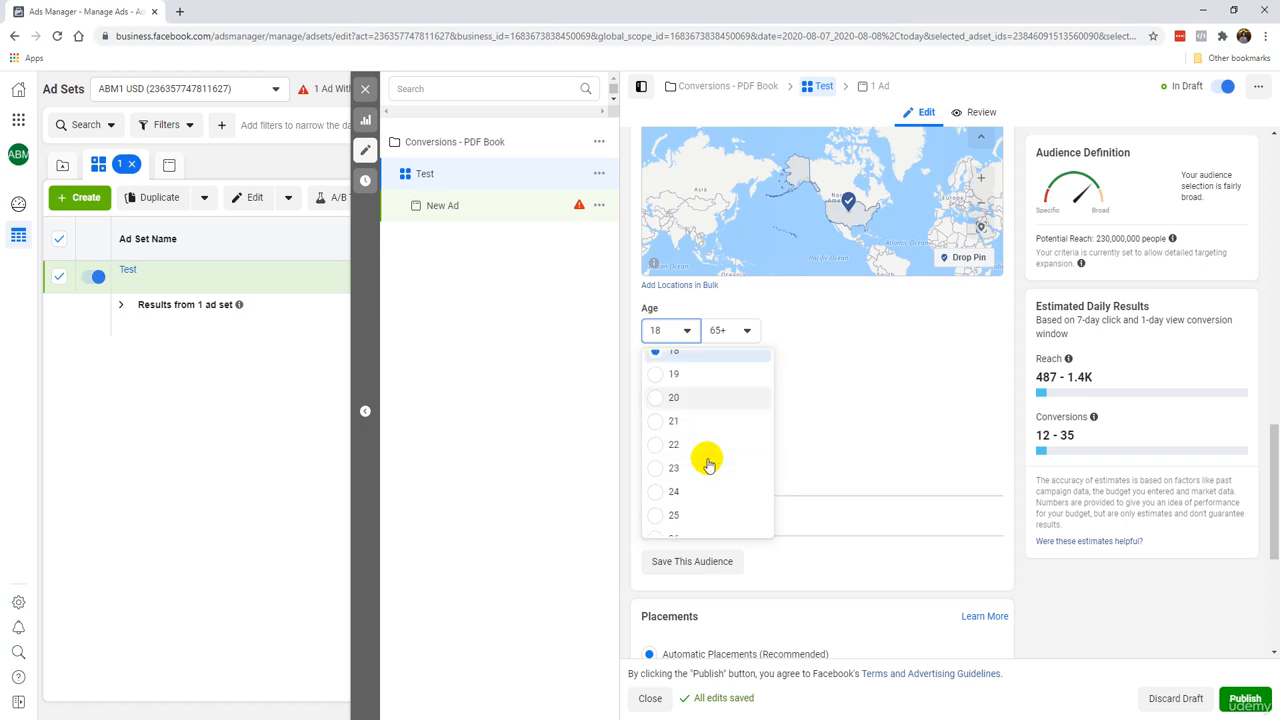
scroll(706, 460, "up", 2)
scroll(702, 440, "down", 1)
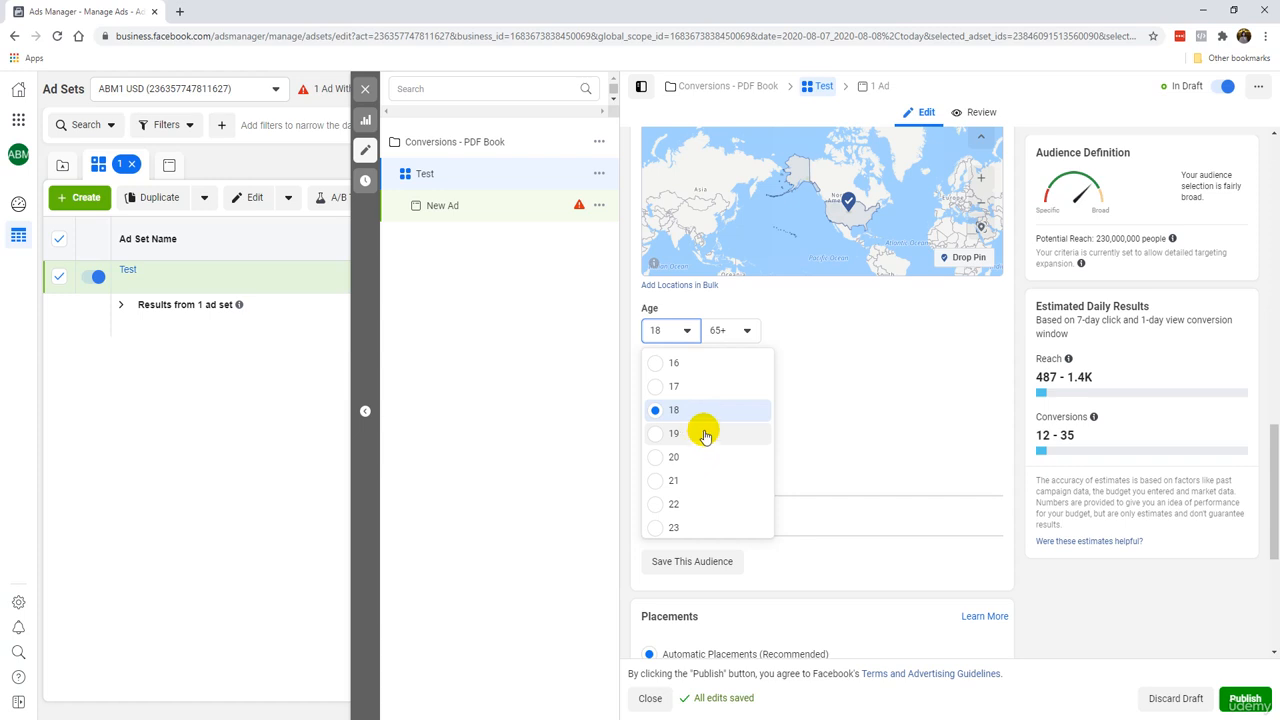
scroll(703, 442, "down", 3)
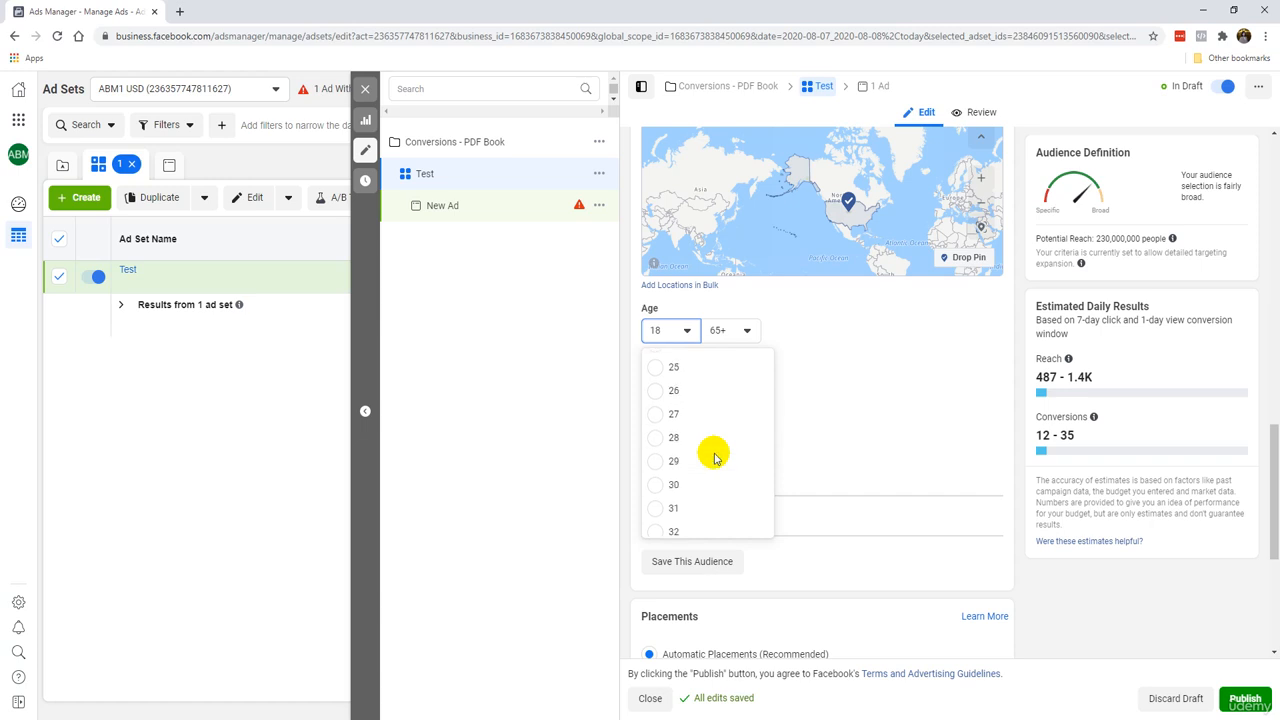
scroll(714, 451, "down", 3)
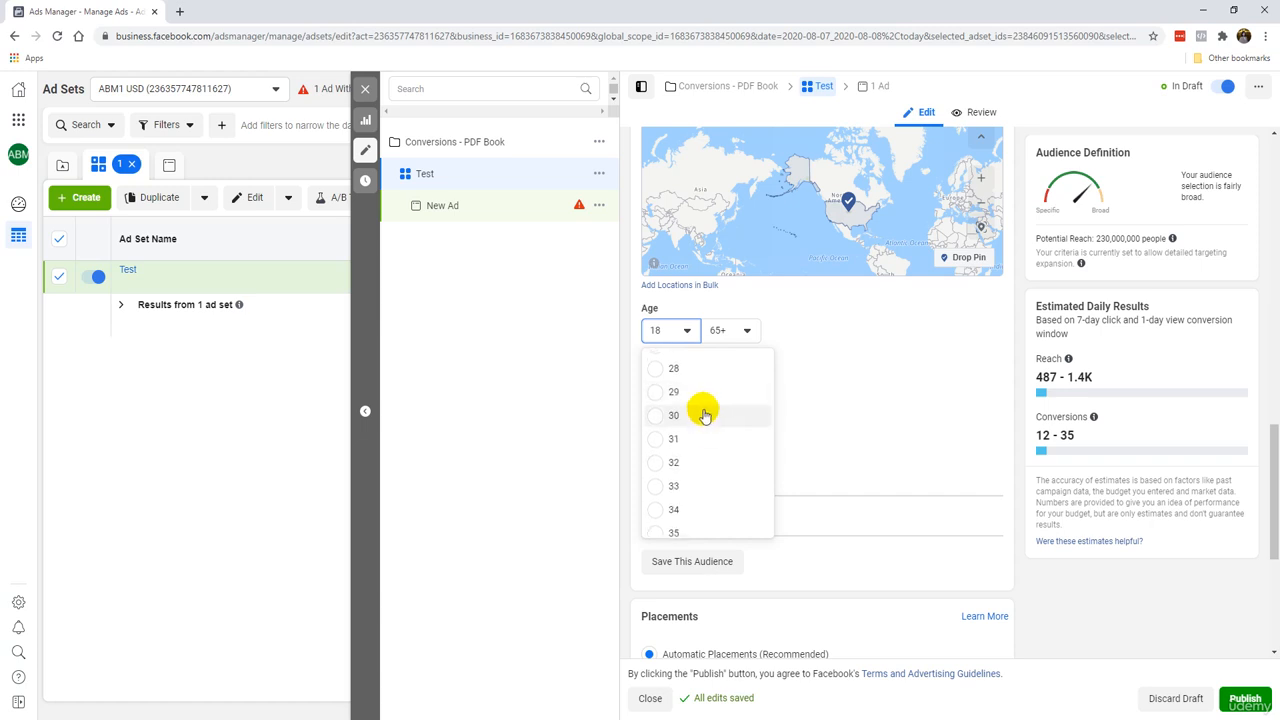
scroll(704, 414, "up", 1)
left_click(701, 412)
Set the audience's maximum age to 55
left_click(735, 331)
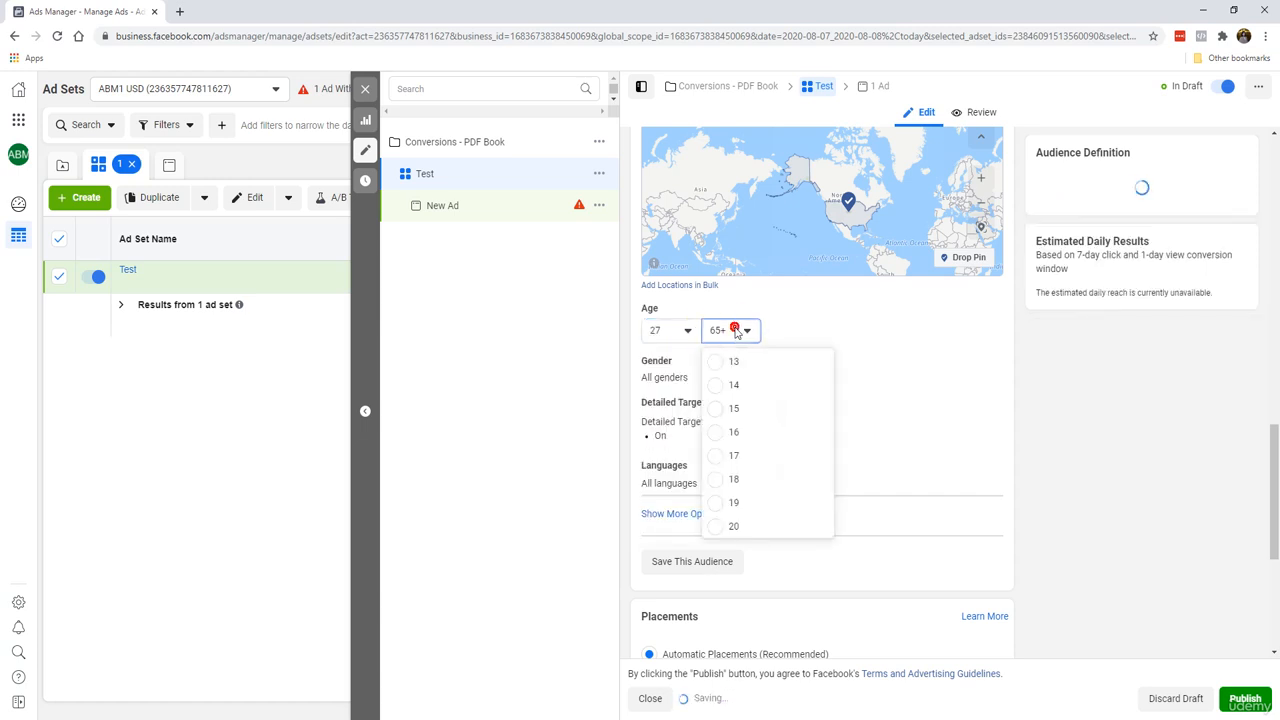
scroll(748, 415, "up", 3)
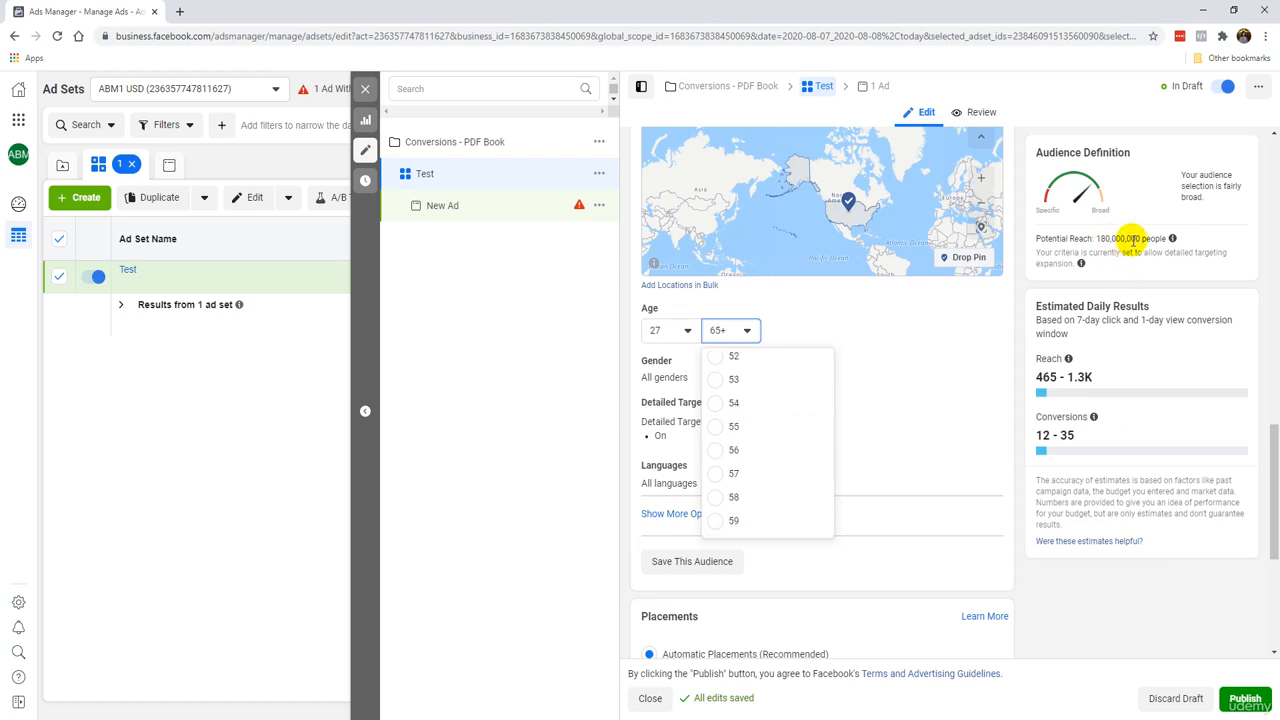
left_click(753, 428)
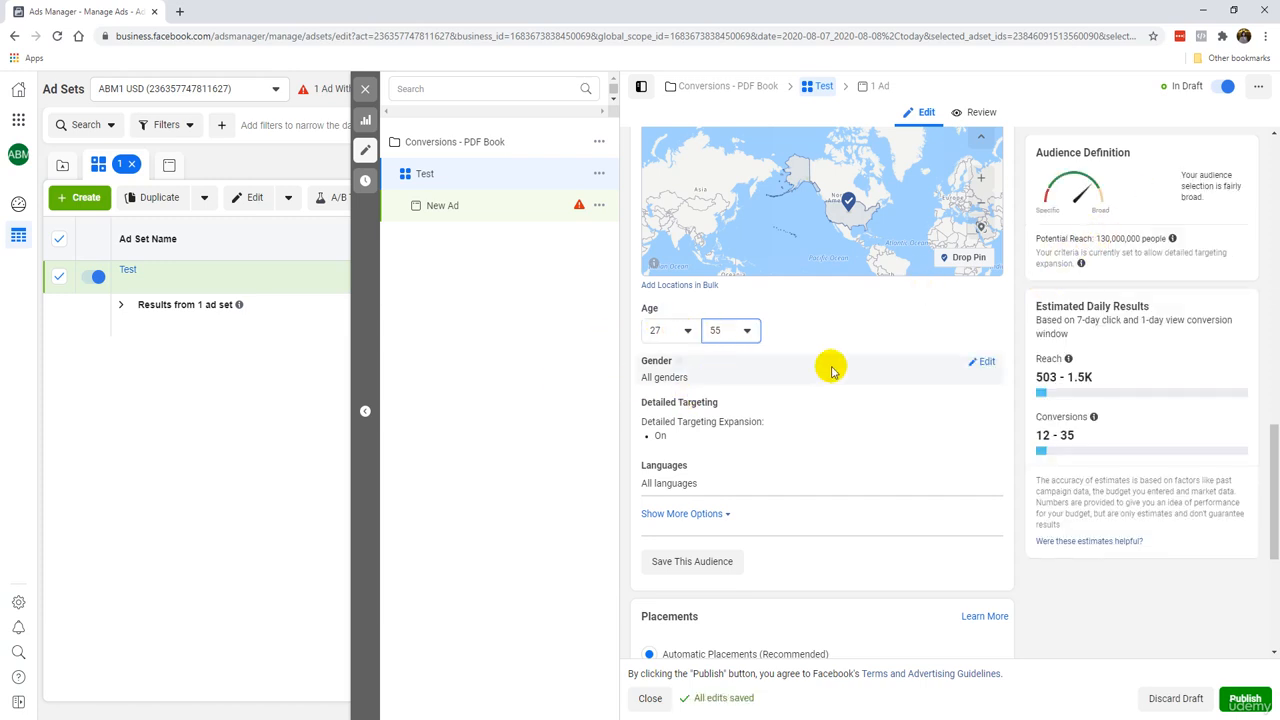
Open the audience's gender setting, switch it to Women and return it to All
left_click(975, 361)
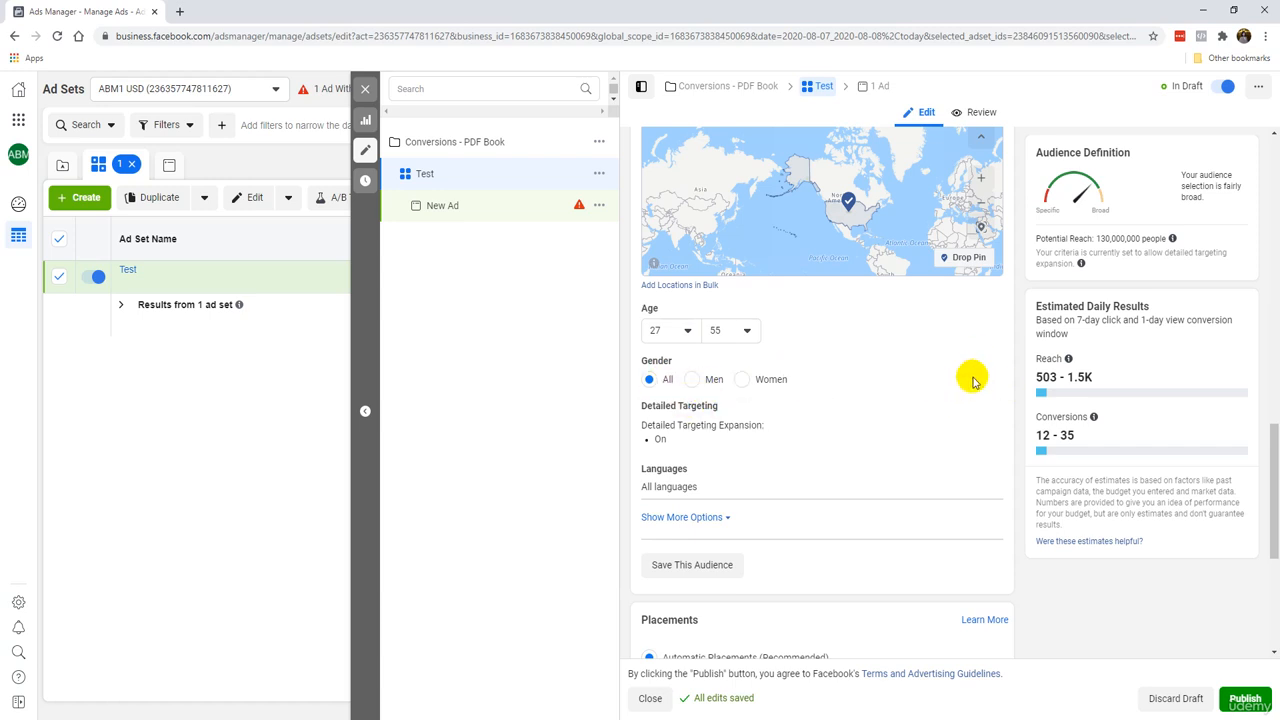
left_click(740, 380)
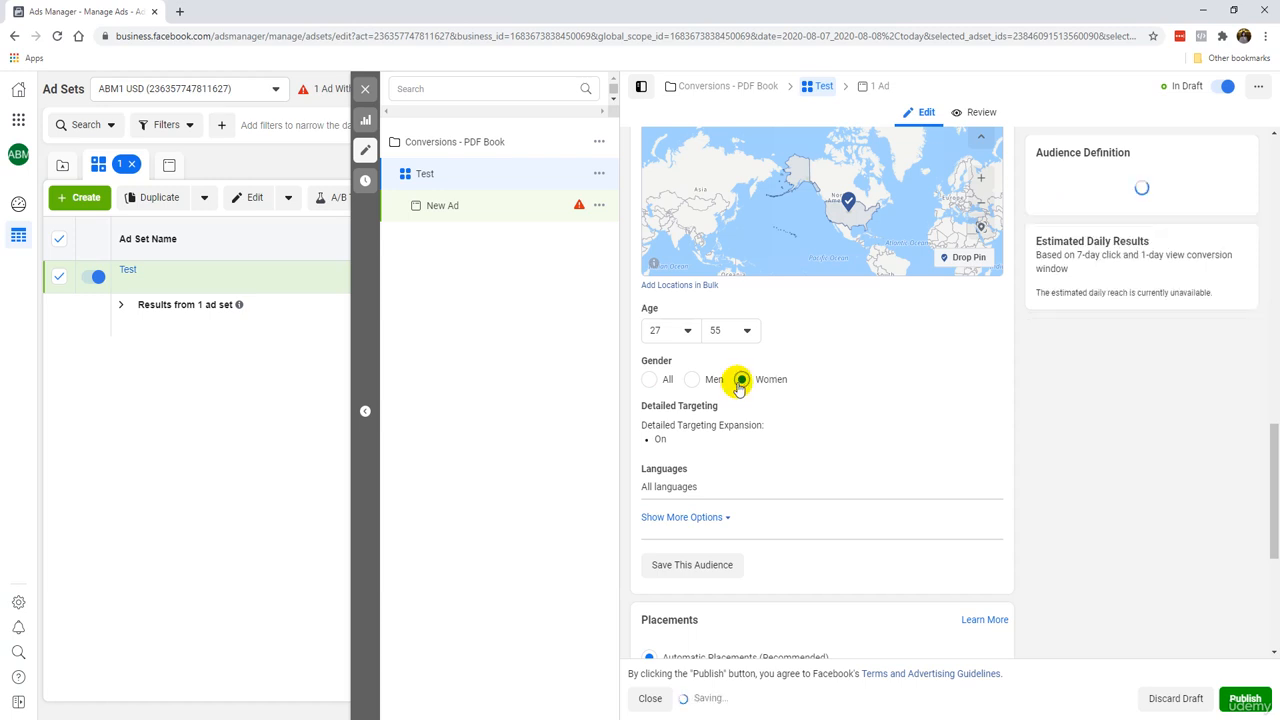
left_click(650, 380)
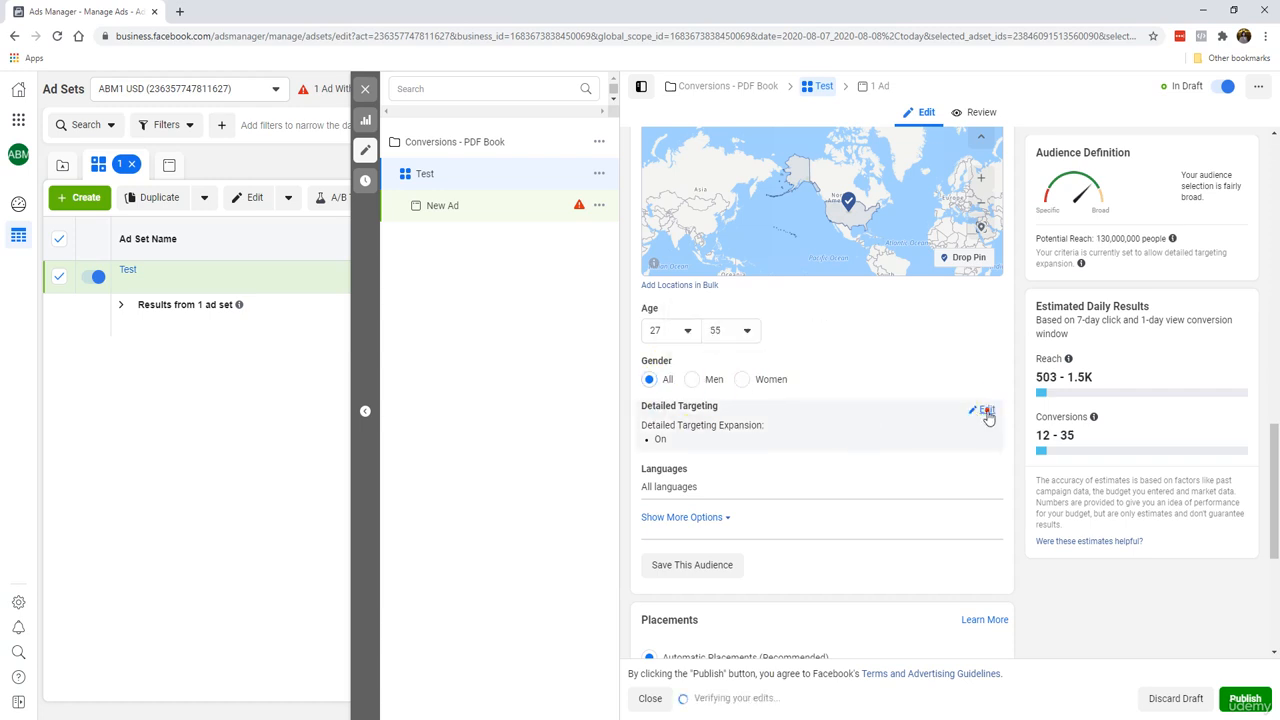
Open the detailed targeting settings for editing and turn off Detailed Targeting Expansion
left_click(985, 410)
scroll(781, 404, "down", 1)
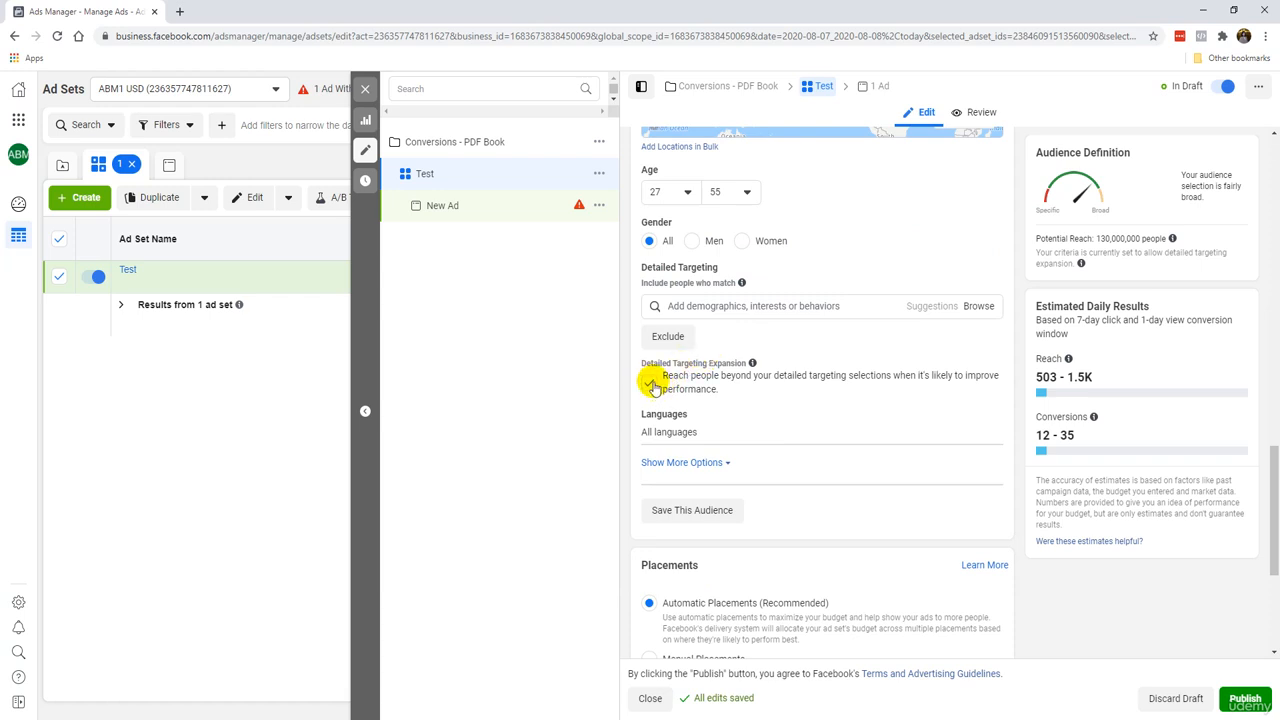
left_click(649, 384)
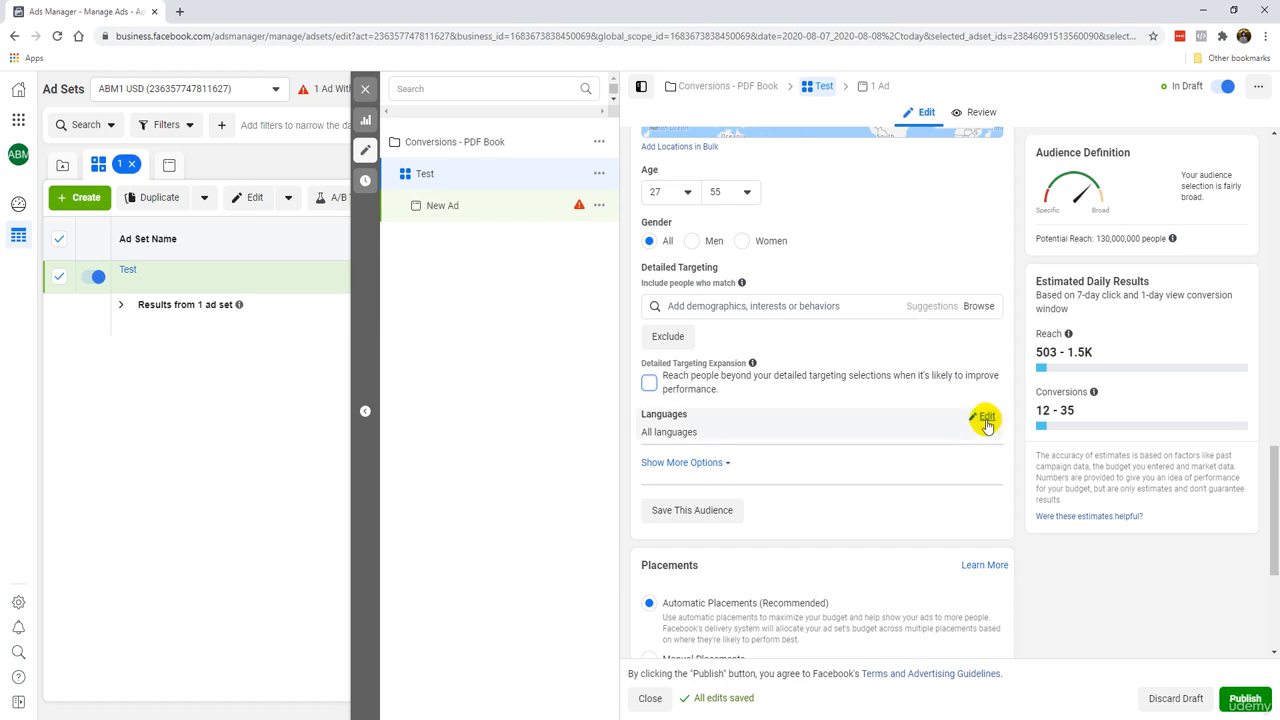
Limit the audience's languages to English (All)
left_click(986, 421)
left_click(722, 438)
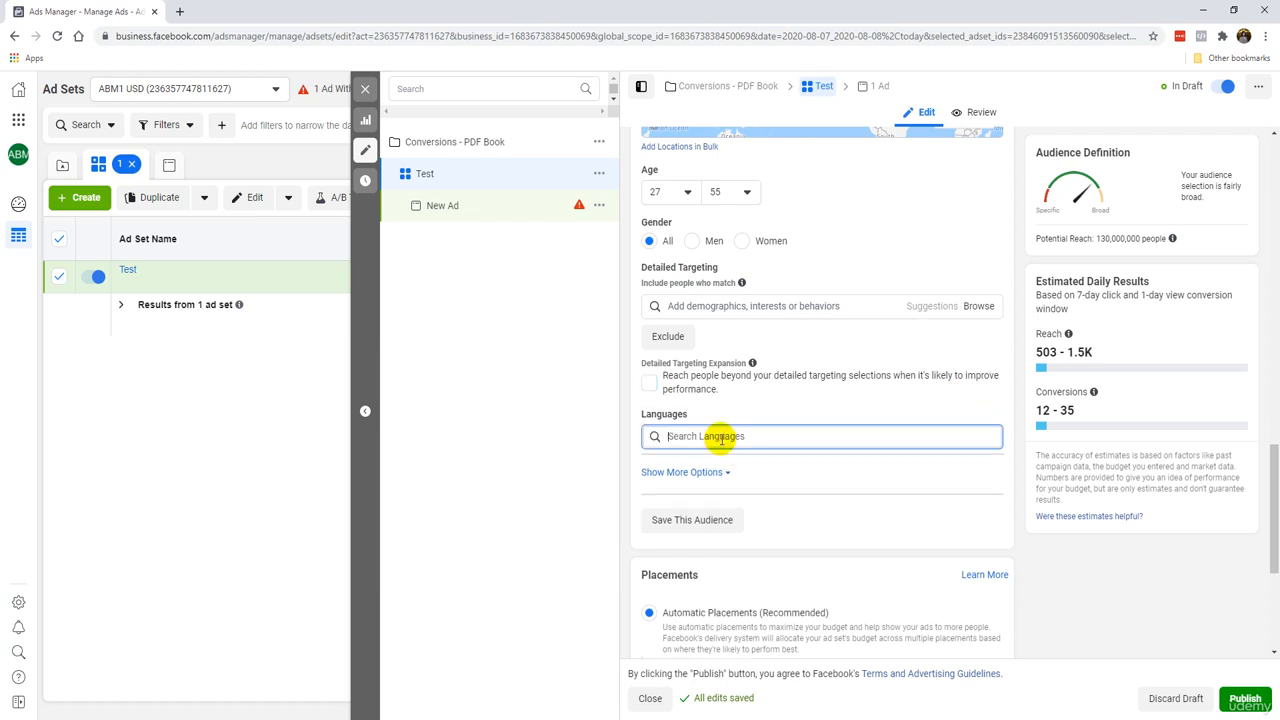
type("eng")
left_click(722, 458)
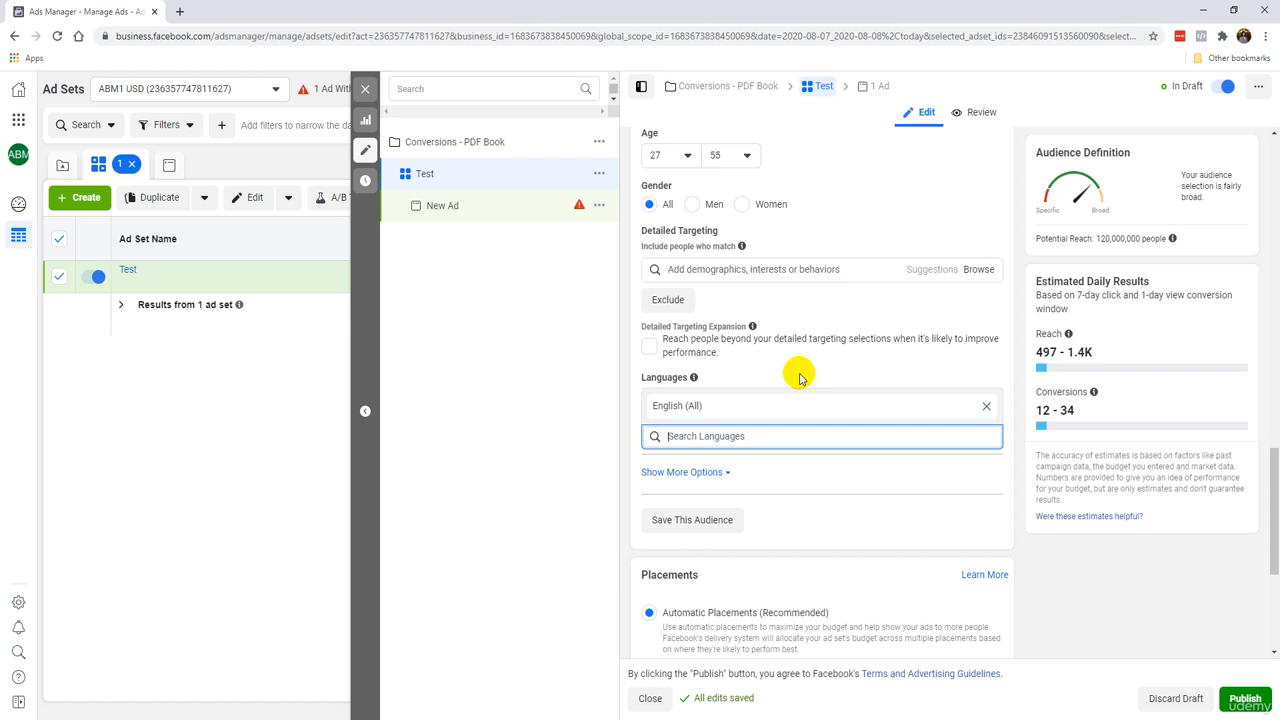
Look at the additional audience options for Connections and collapse them again
left_click(703, 472)
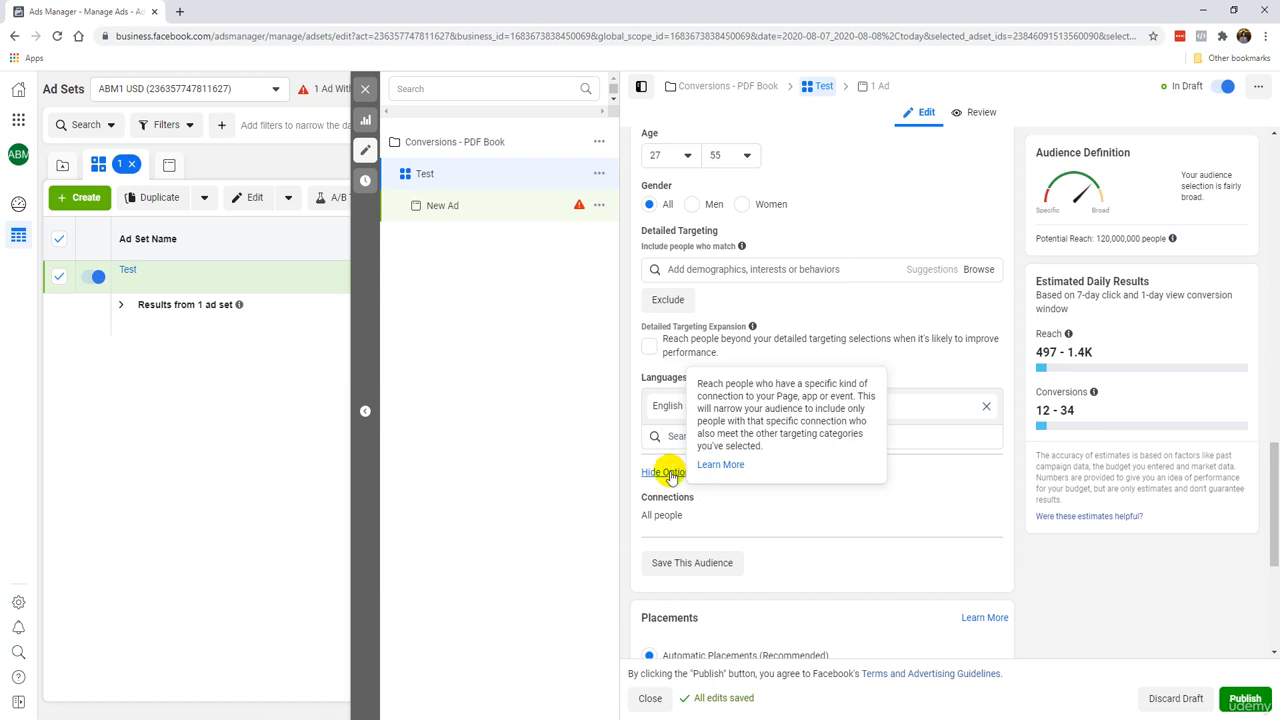
left_click(669, 472)
scroll(723, 323, "up", 1)
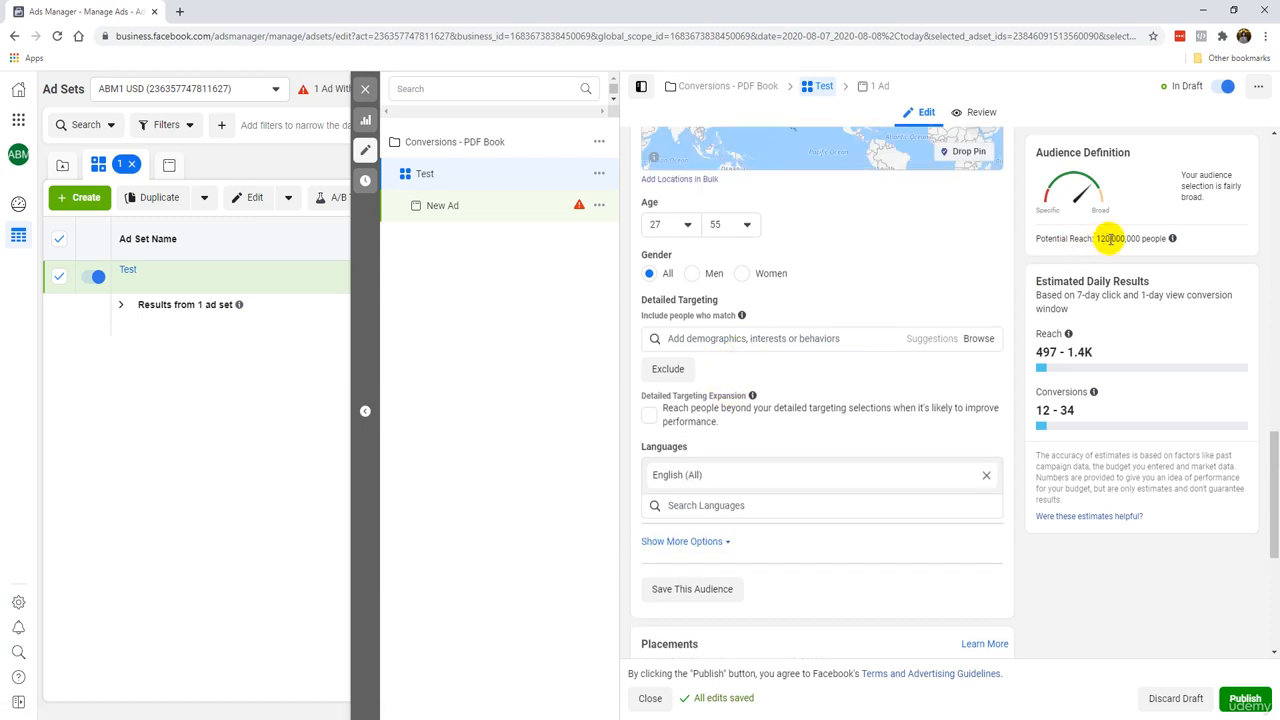
Search the detailed targeting for "digital marketing" and add the Digital marketing interest to the audience
left_click(791, 338)
scroll(802, 337, "up", 1)
scroll(802, 337, "up", 2)
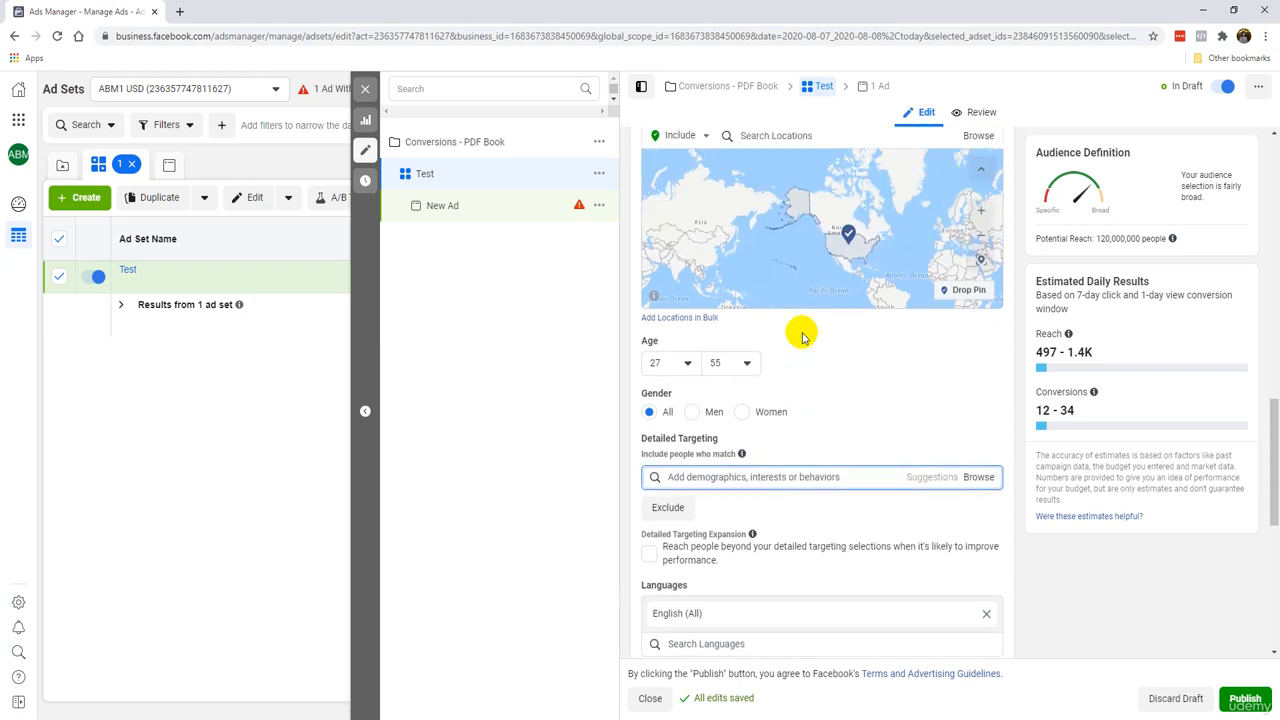
scroll(650, 450, "down", 2)
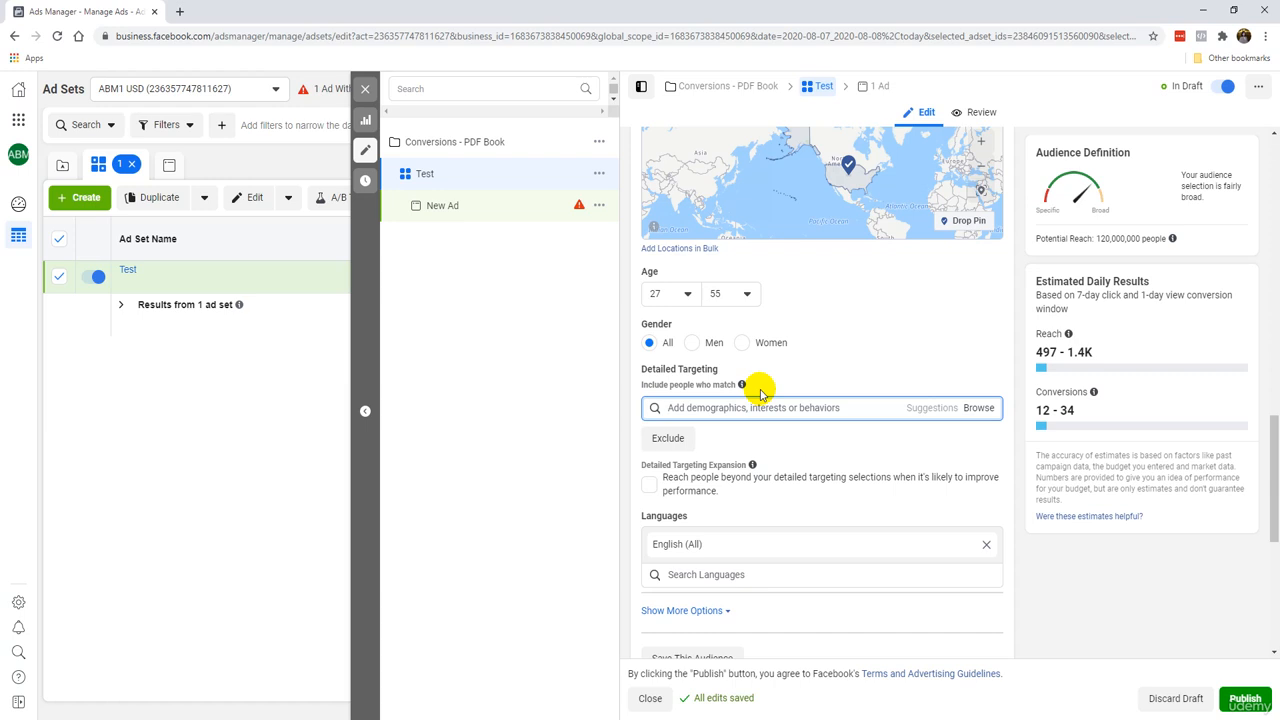
mouse_move(742, 386)
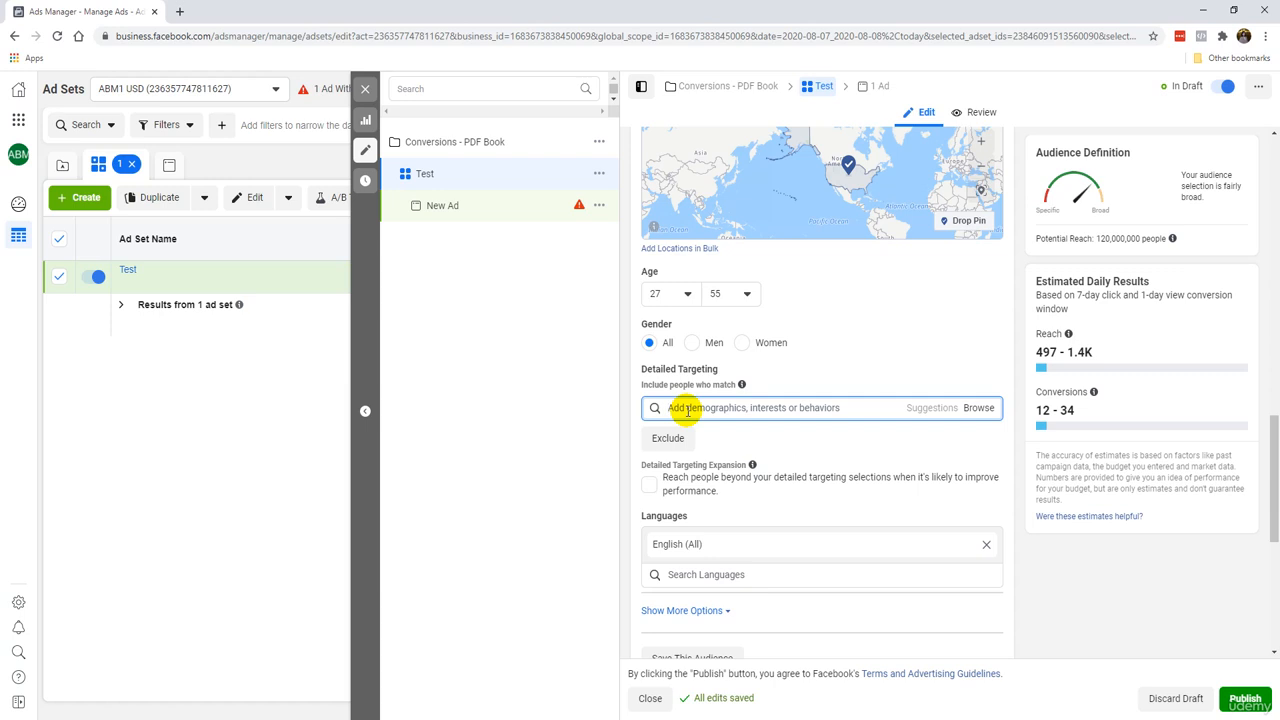
type("digital")
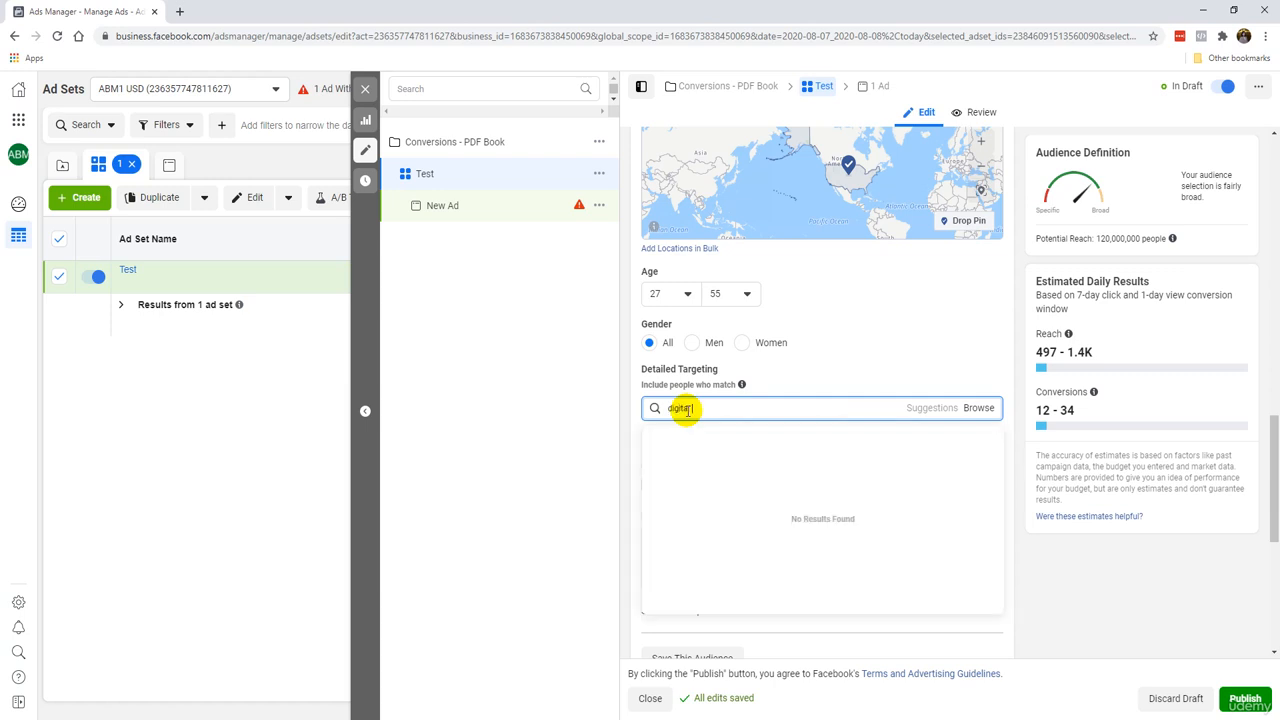
type(" marketing")
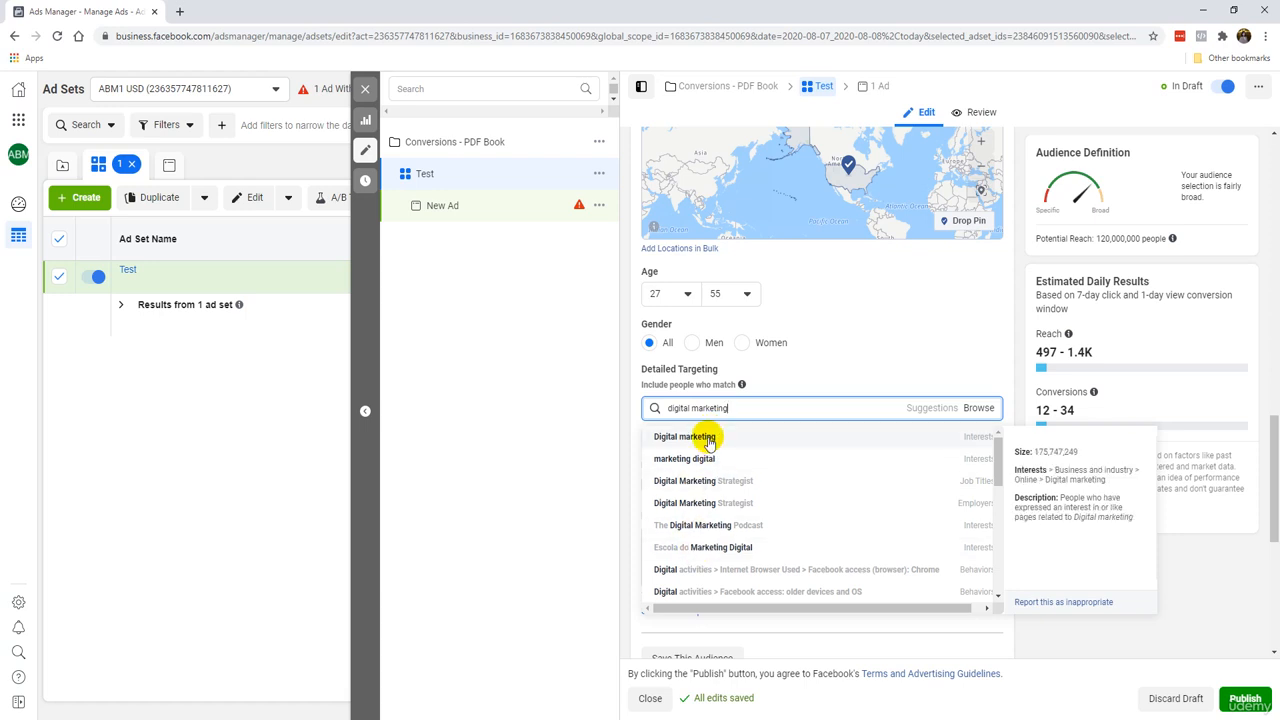
left_click(708, 440)
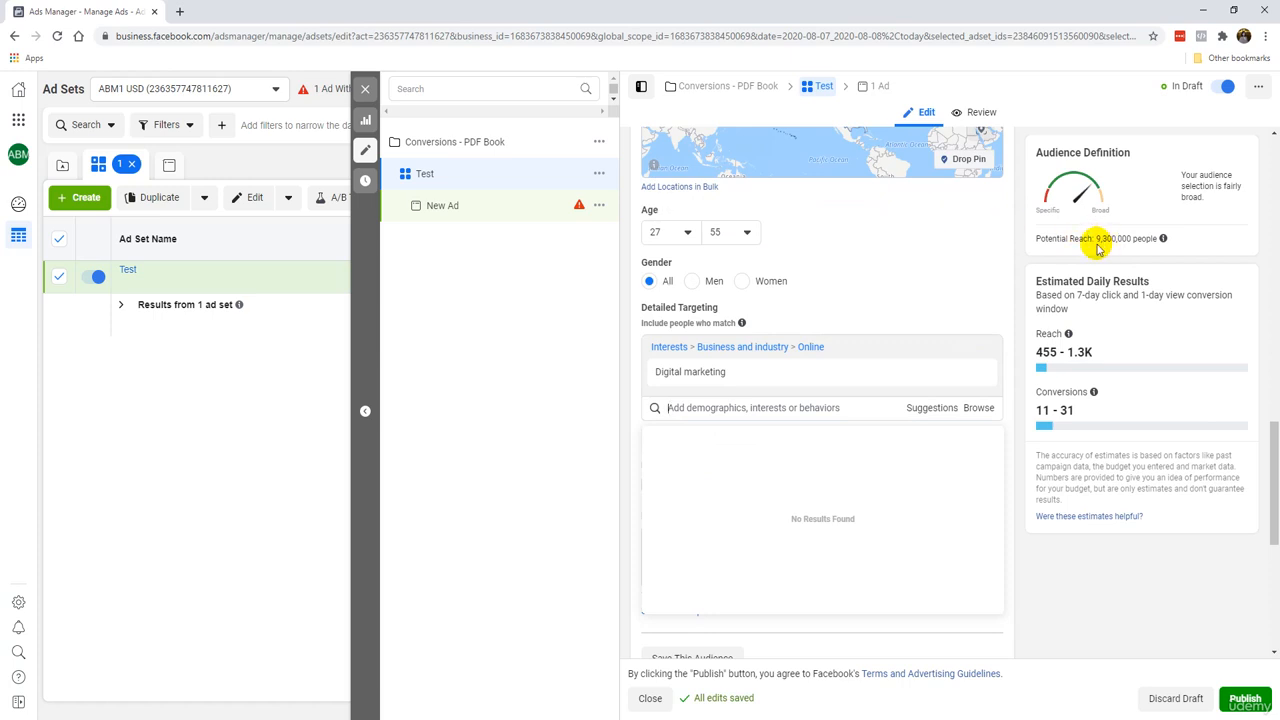
Add the suggested Social media marketing interest to the detailed targeting and remove the Digital marketing interest
mouse_move(893, 371)
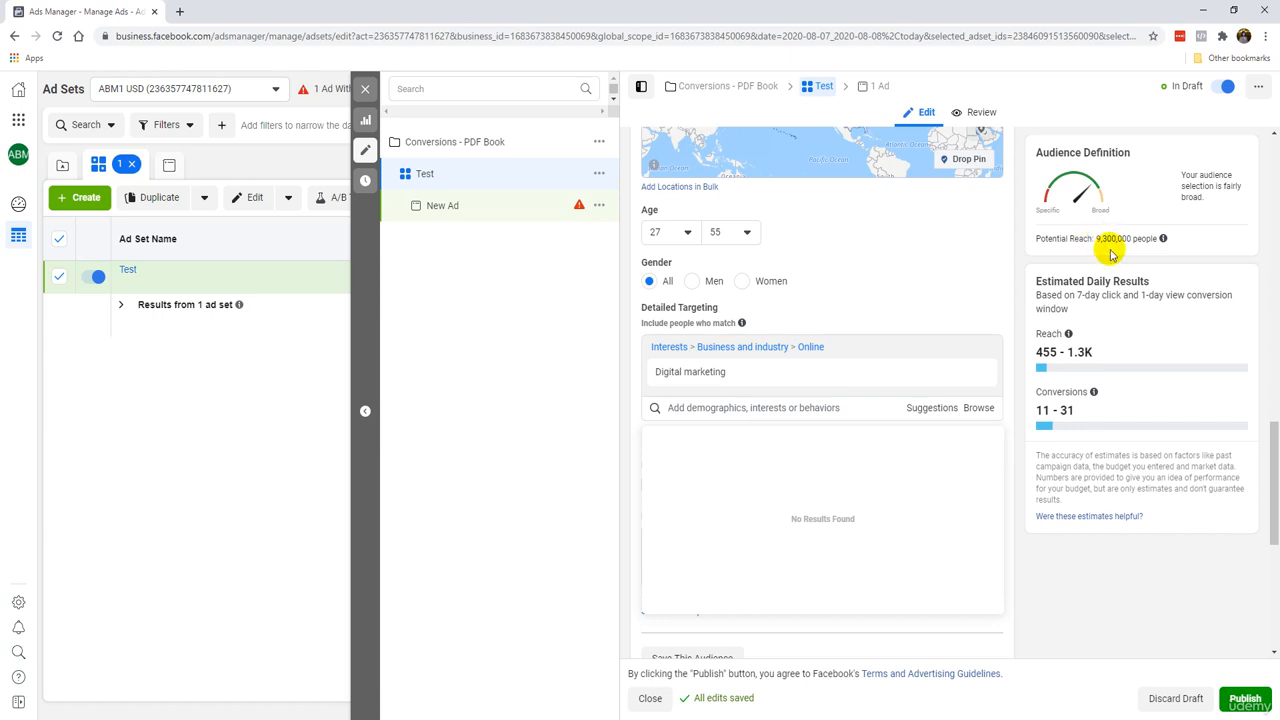
left_click(928, 412)
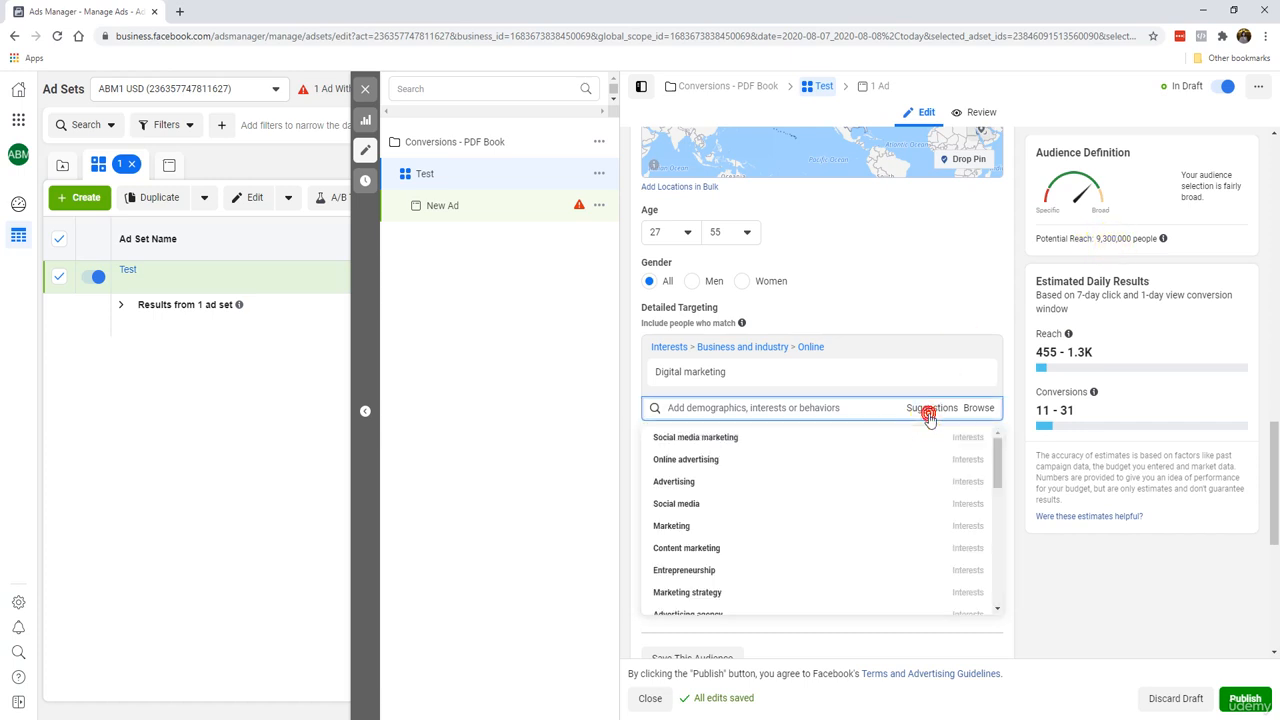
left_click(733, 440)
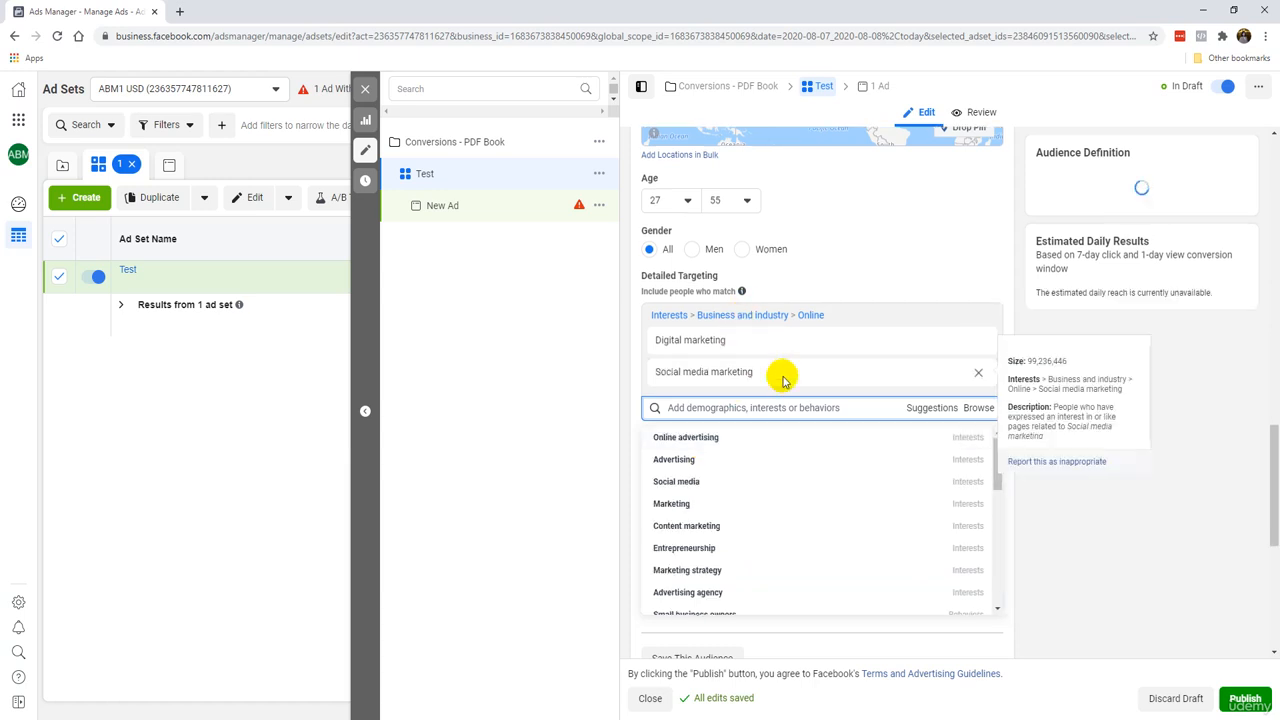
left_click(944, 274)
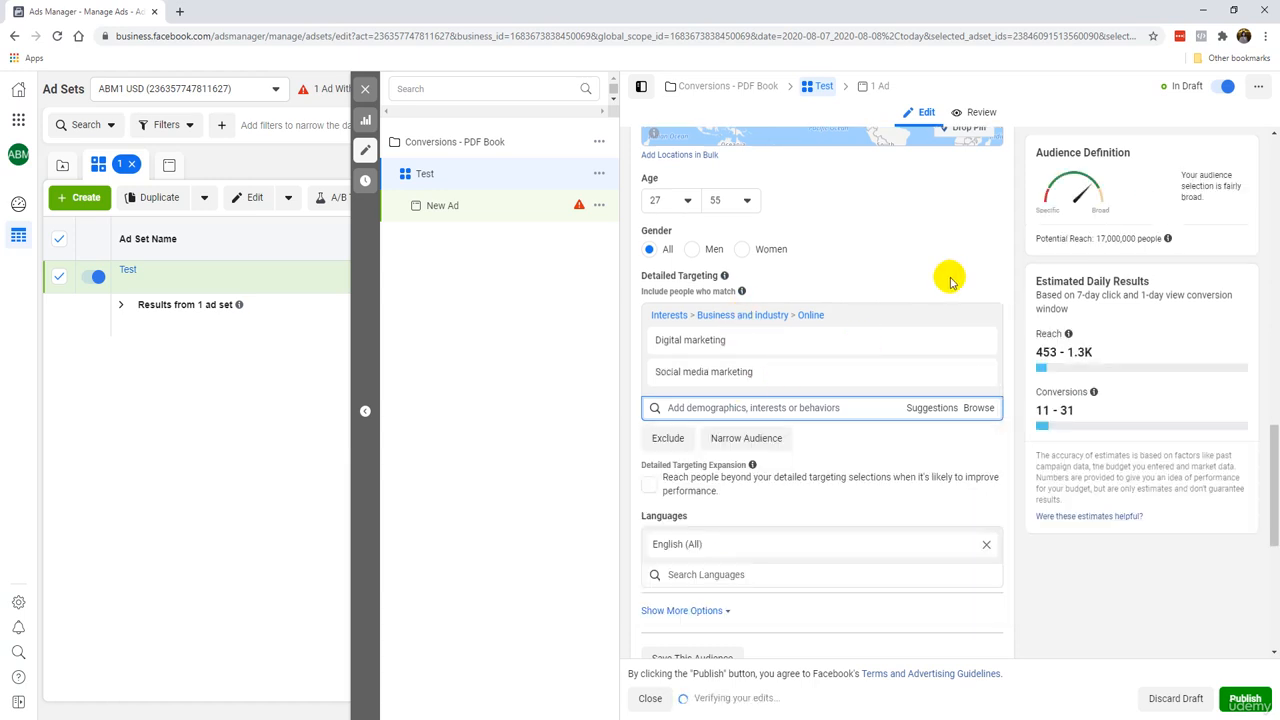
left_click(978, 344)
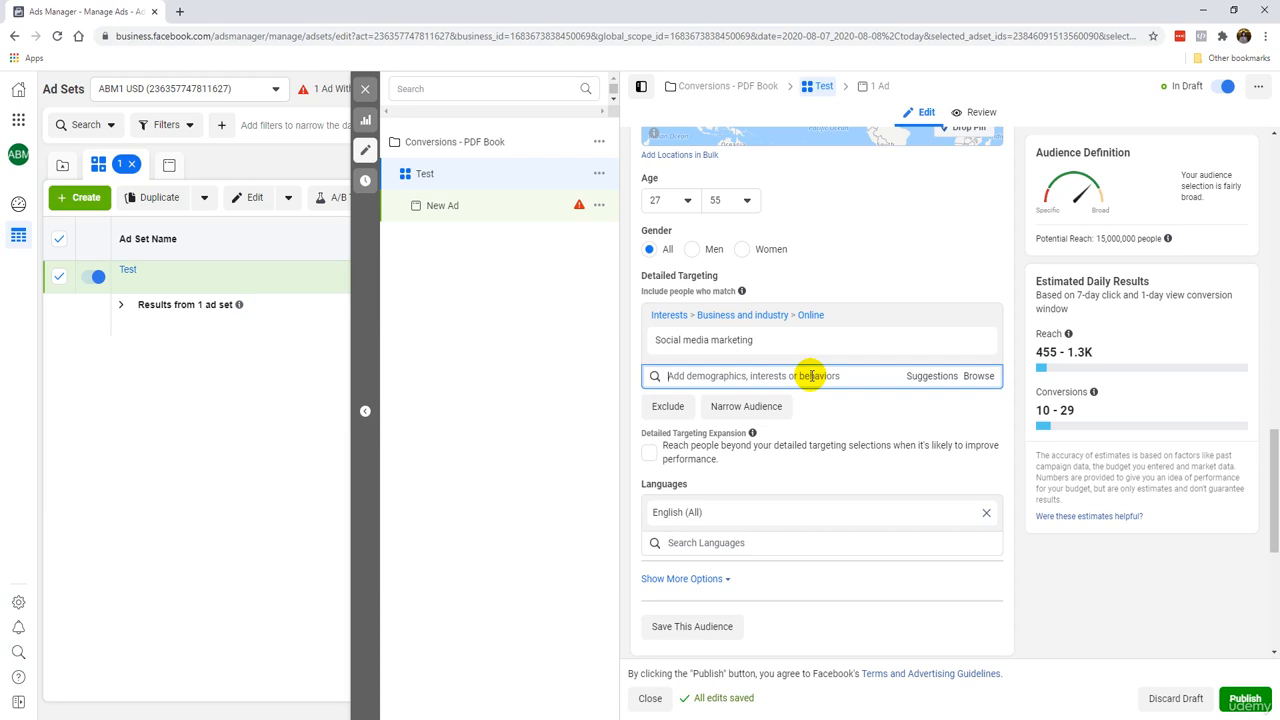
Change the audience's location from the whole country to the state of California, United States
scroll(857, 263, "up", 3)
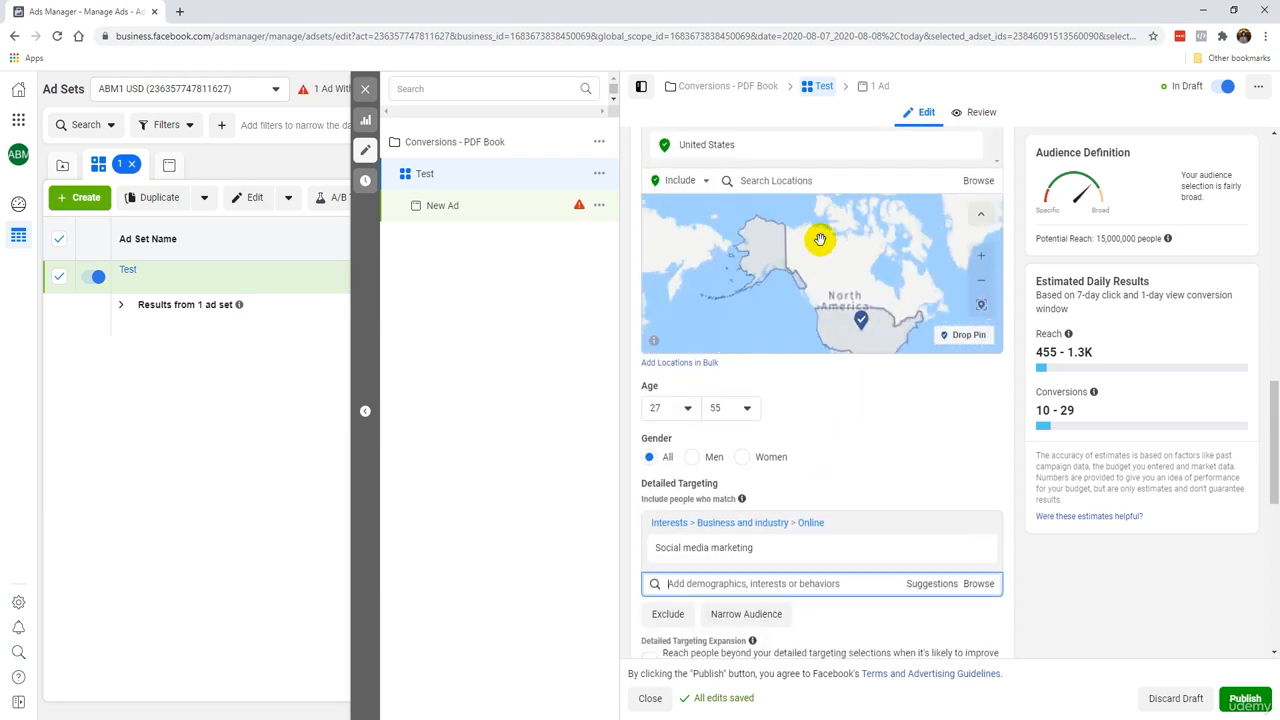
left_click(829, 186)
type("cal")
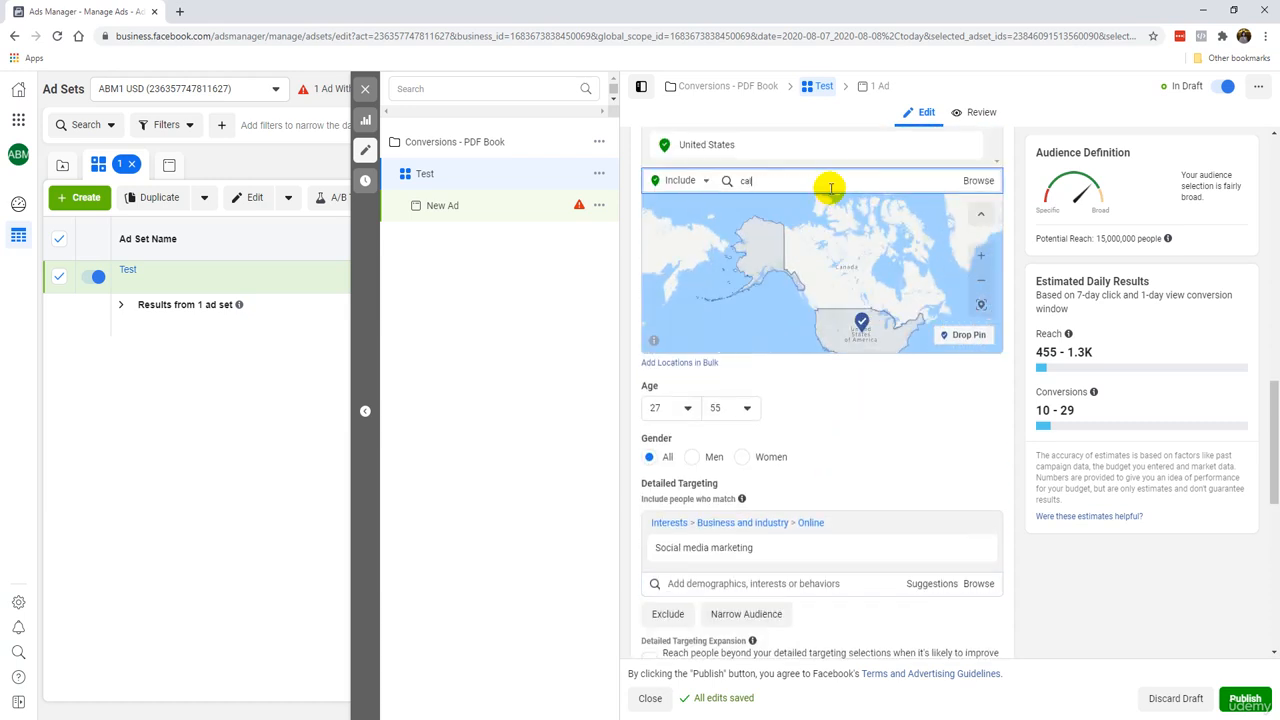
type("ifornia")
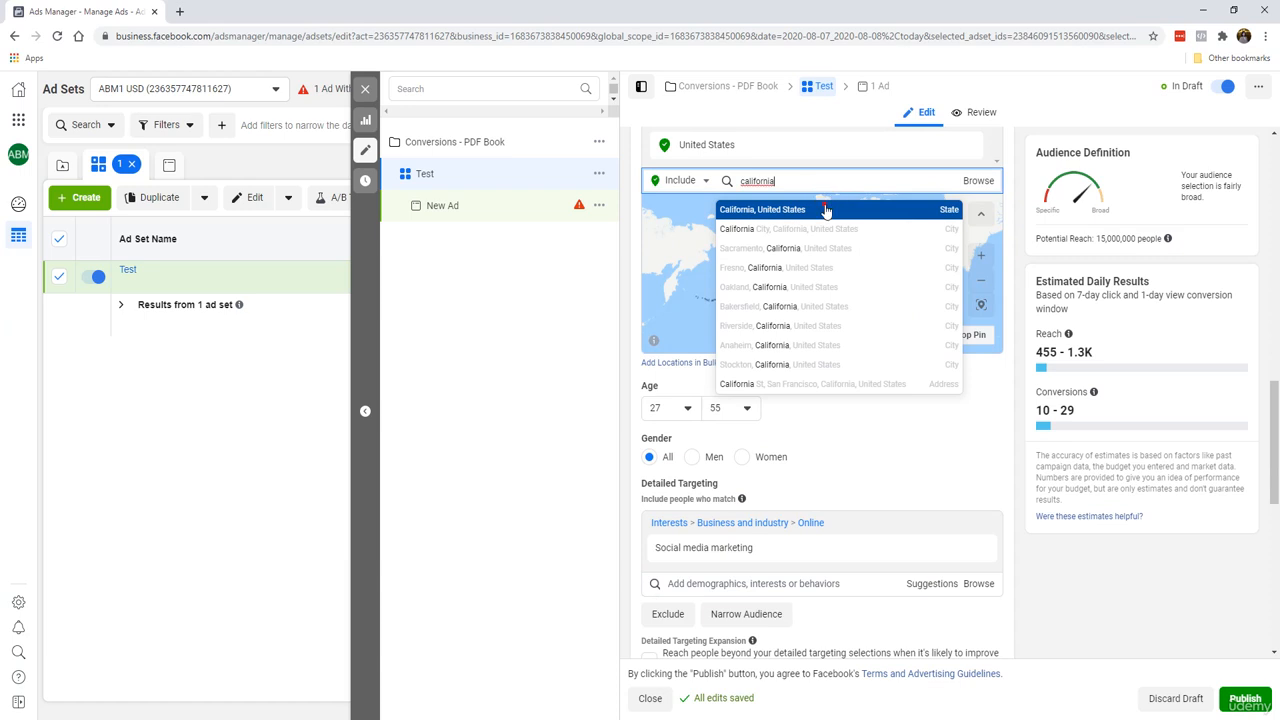
left_click(825, 210)
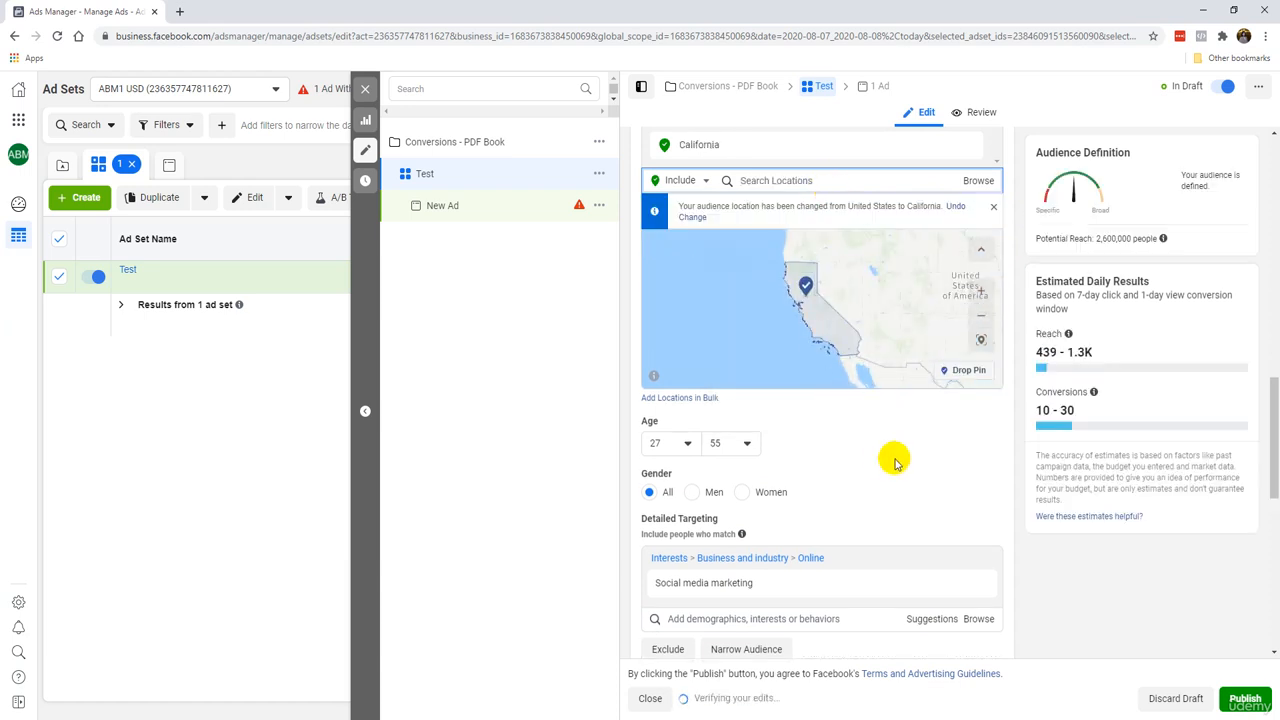
Add the suggested Digital marketing interest, remove and re-add it, and remove the Social media marketing interest
scroll(867, 466, "down", 1)
left_click(918, 551)
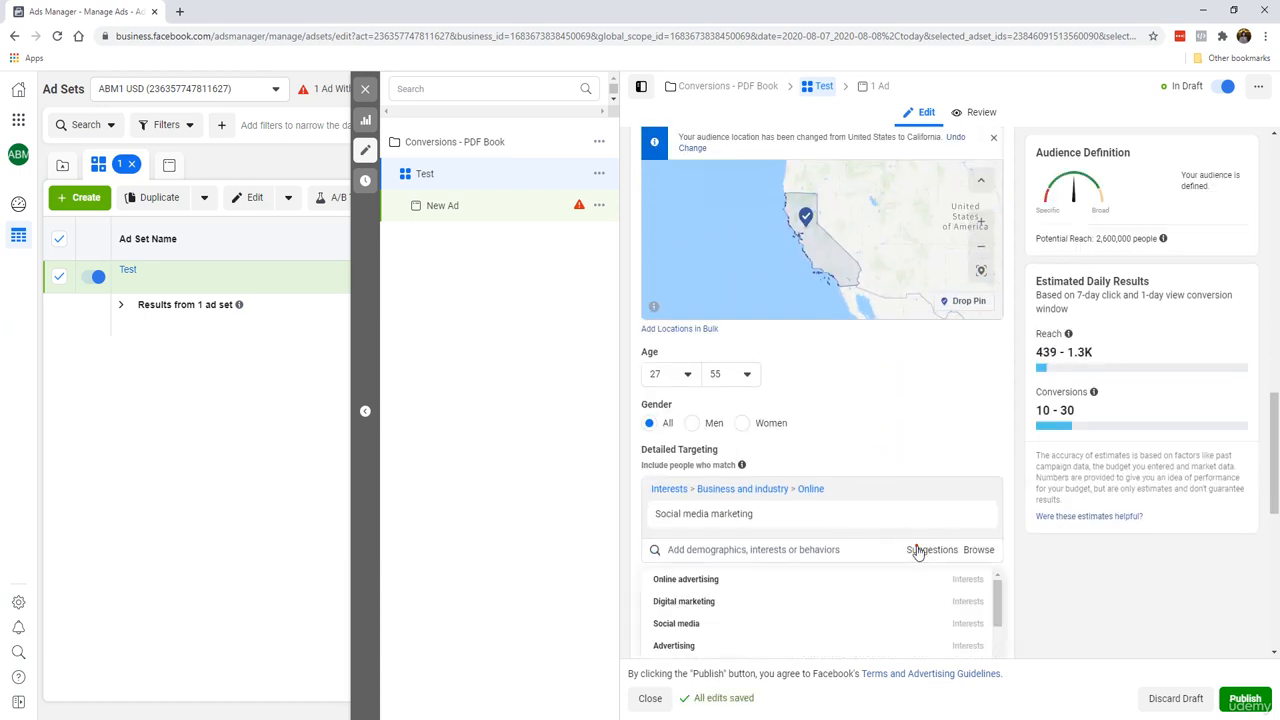
left_click(837, 601)
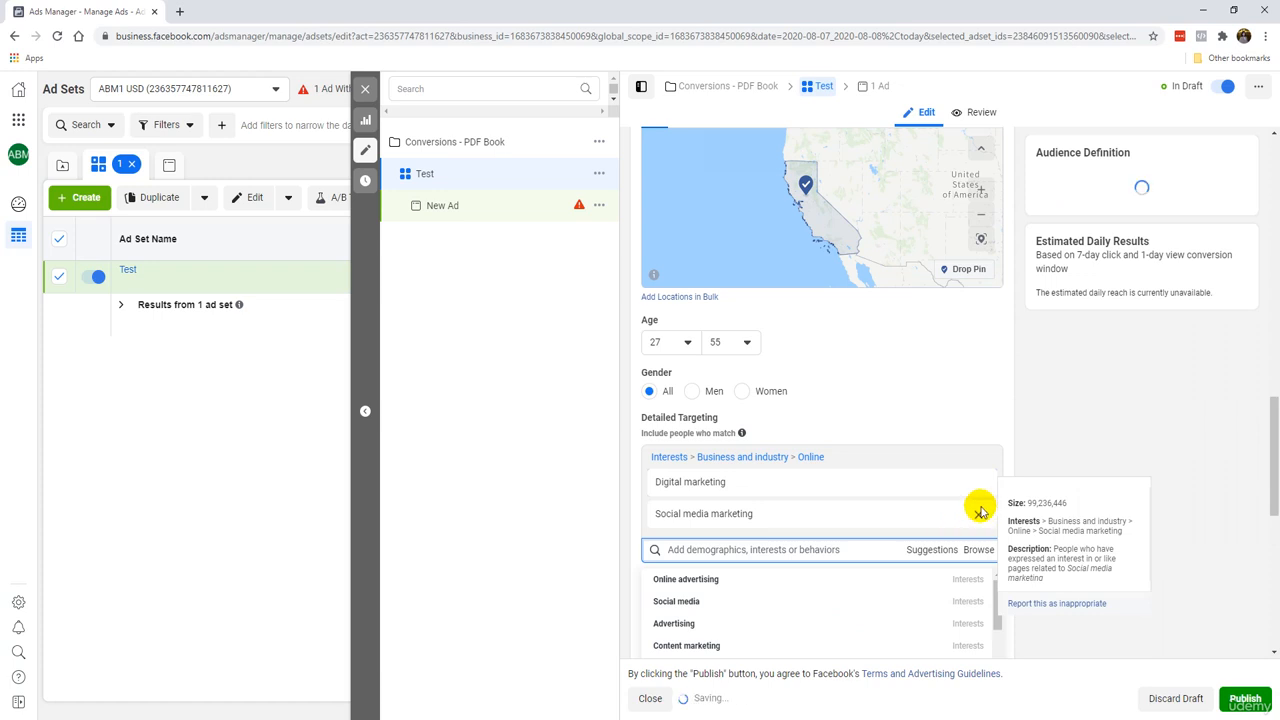
left_click(975, 483)
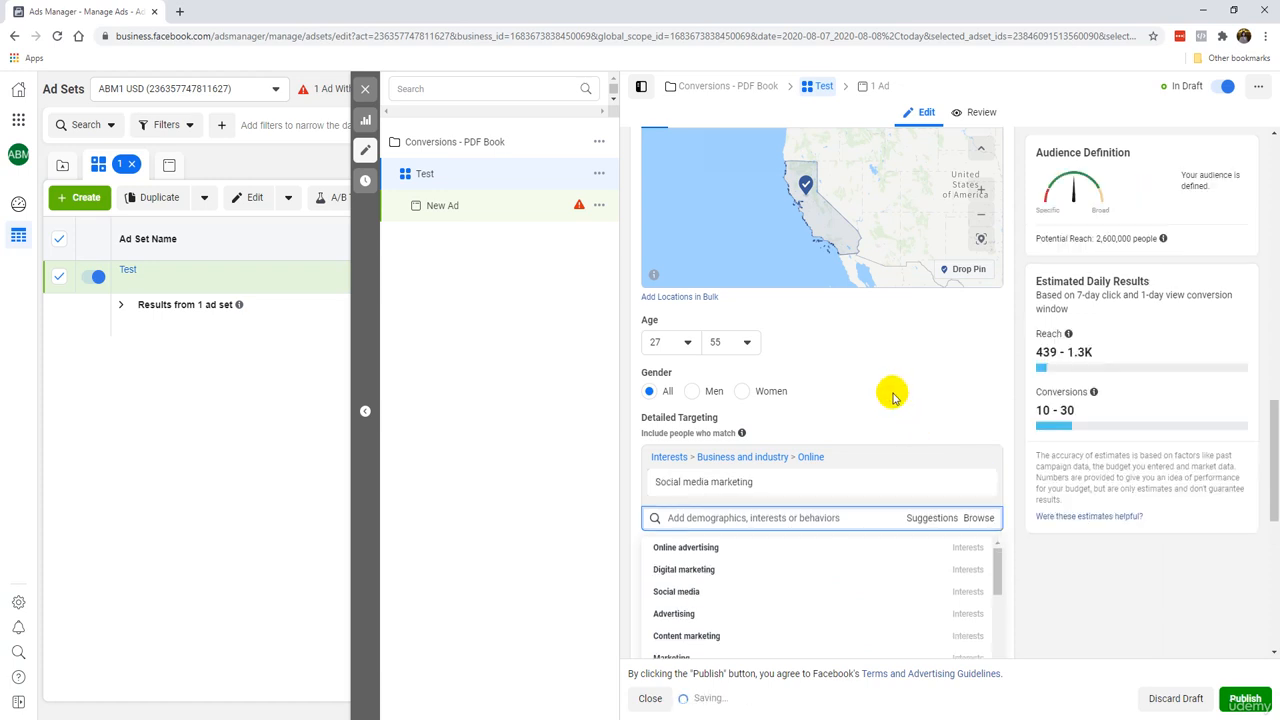
left_click(845, 571)
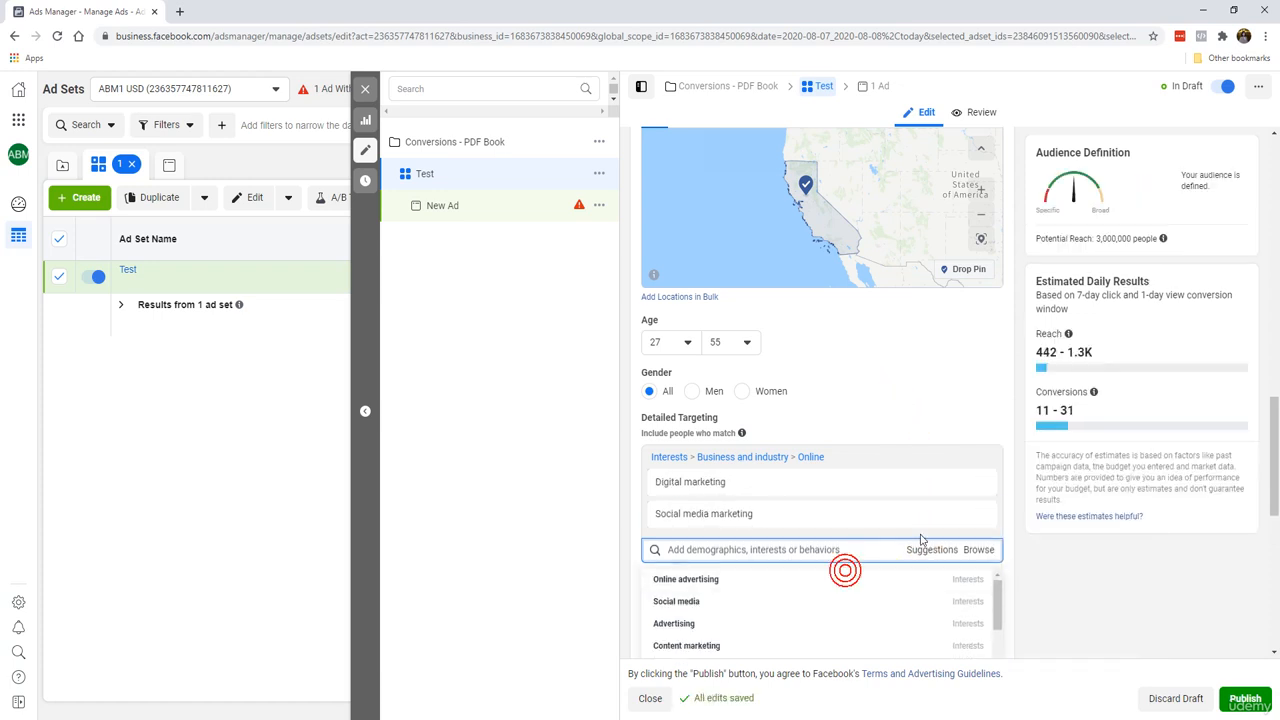
left_click(979, 517)
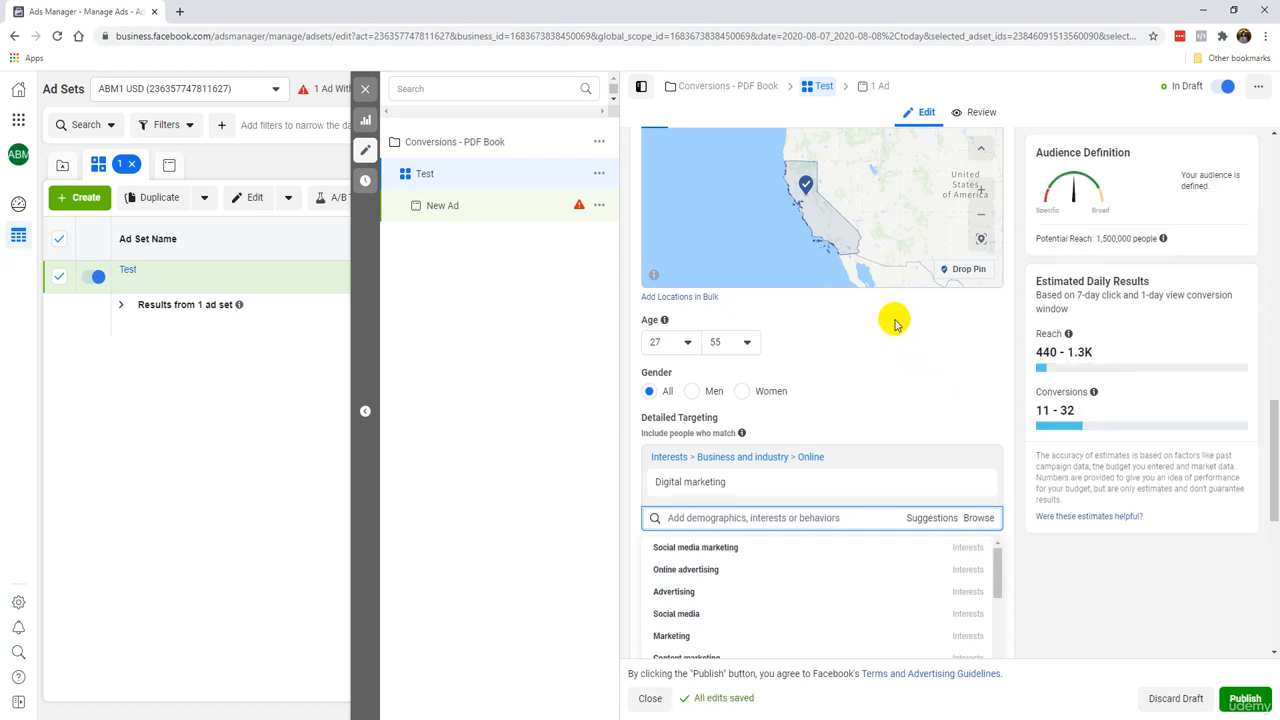
Set the audience's minimum age to 30
left_click(726, 342)
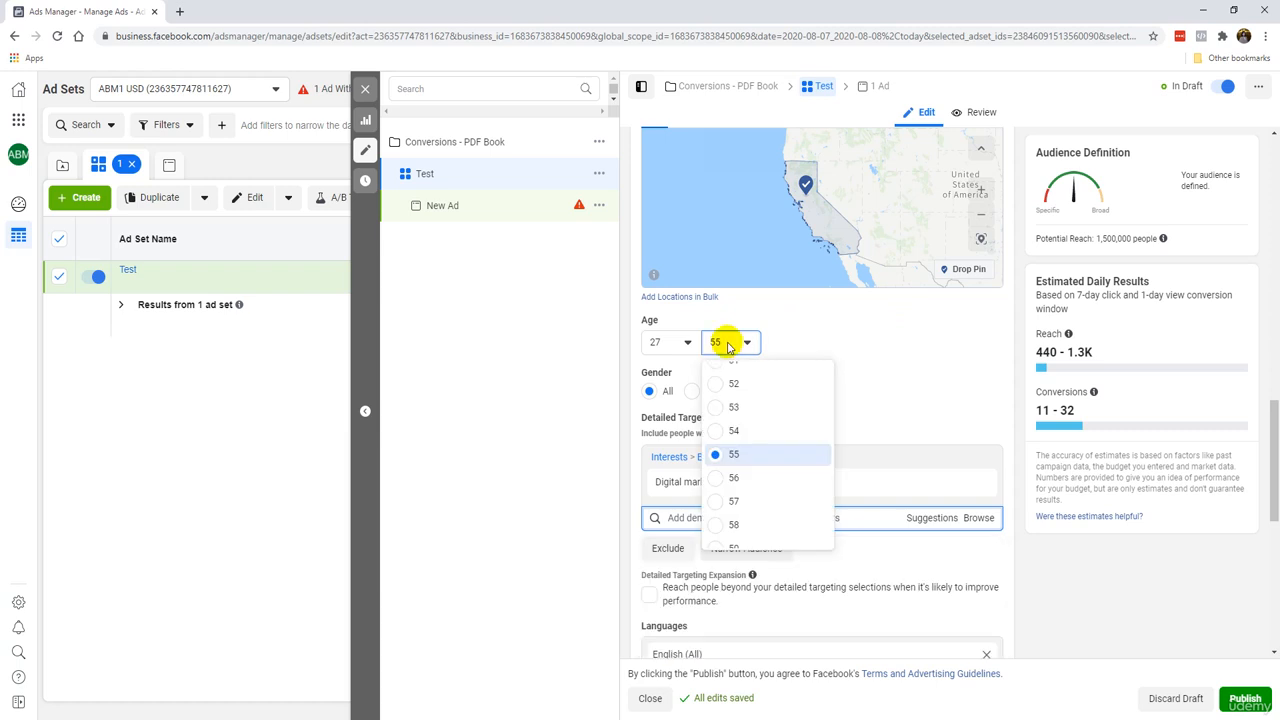
left_click(682, 342)
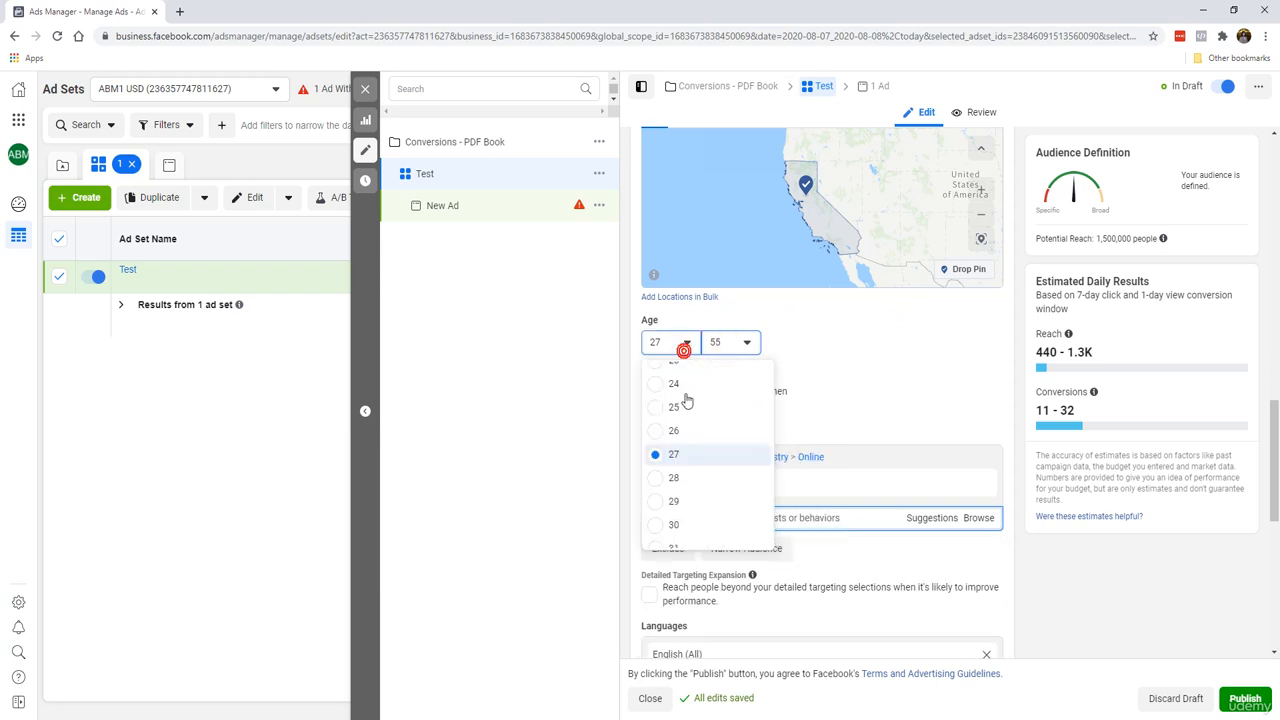
left_click(680, 524)
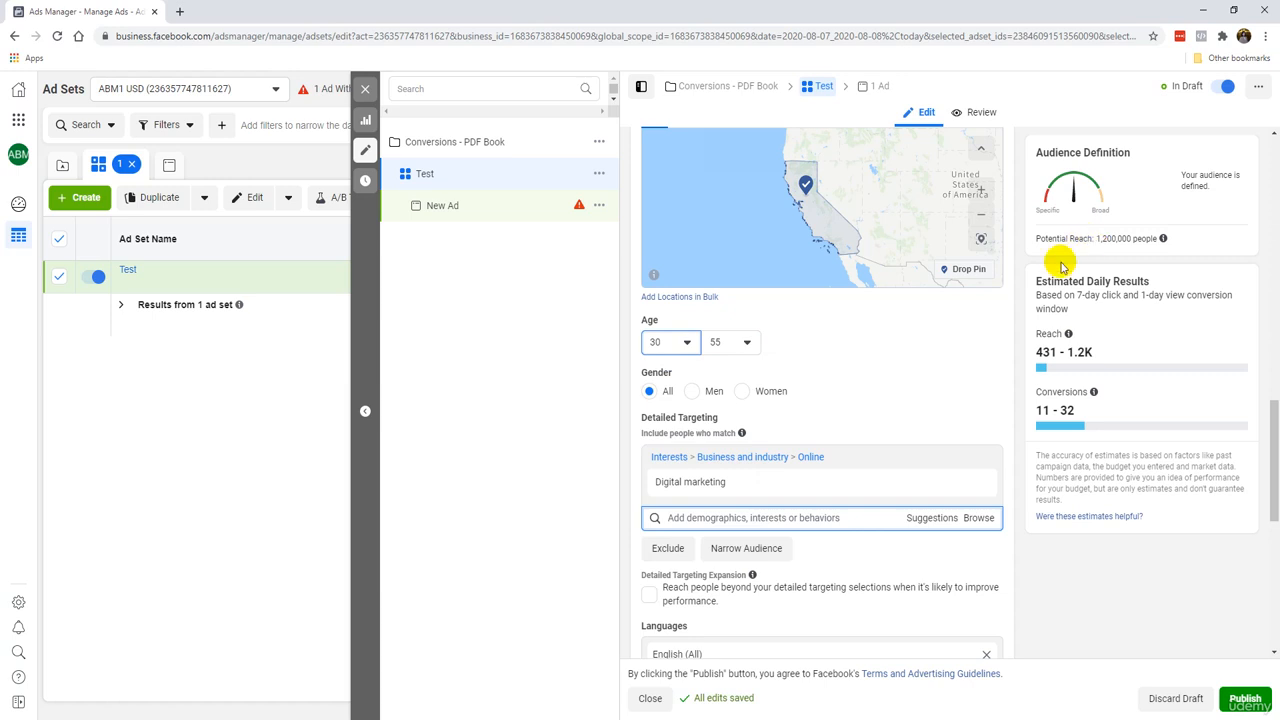
left_click(590, 425)
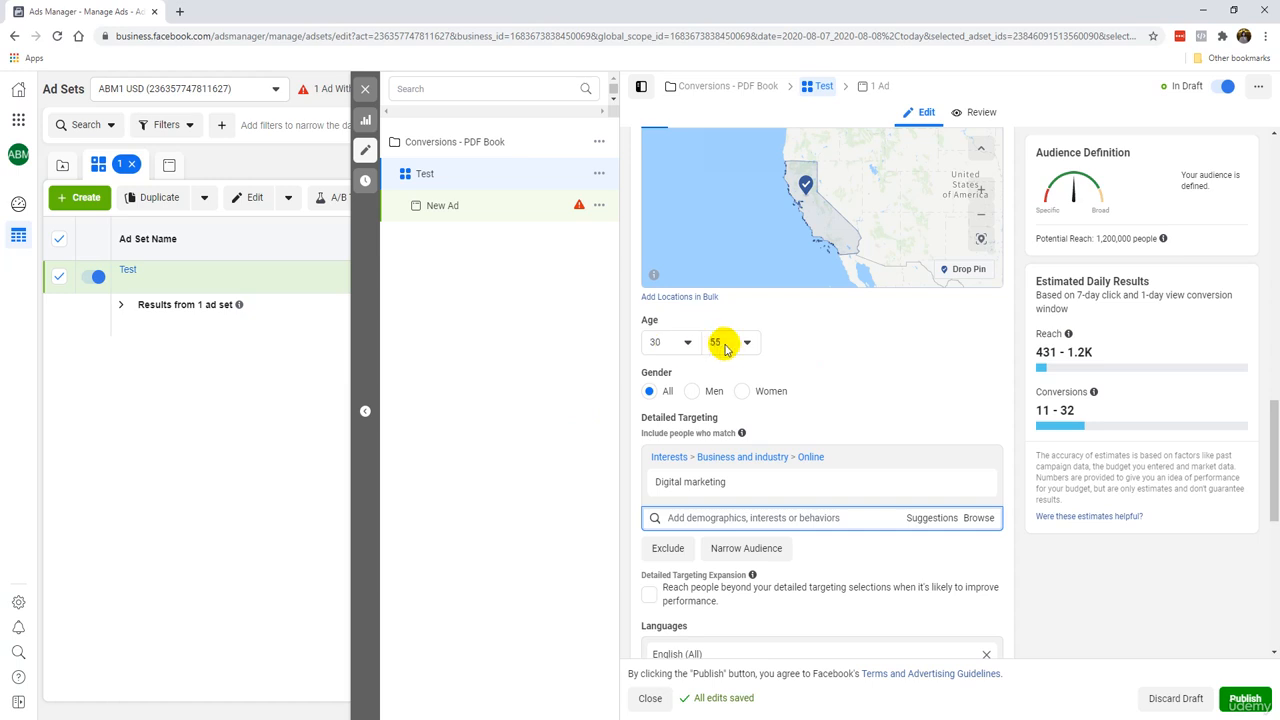
mouse_move(685, 484)
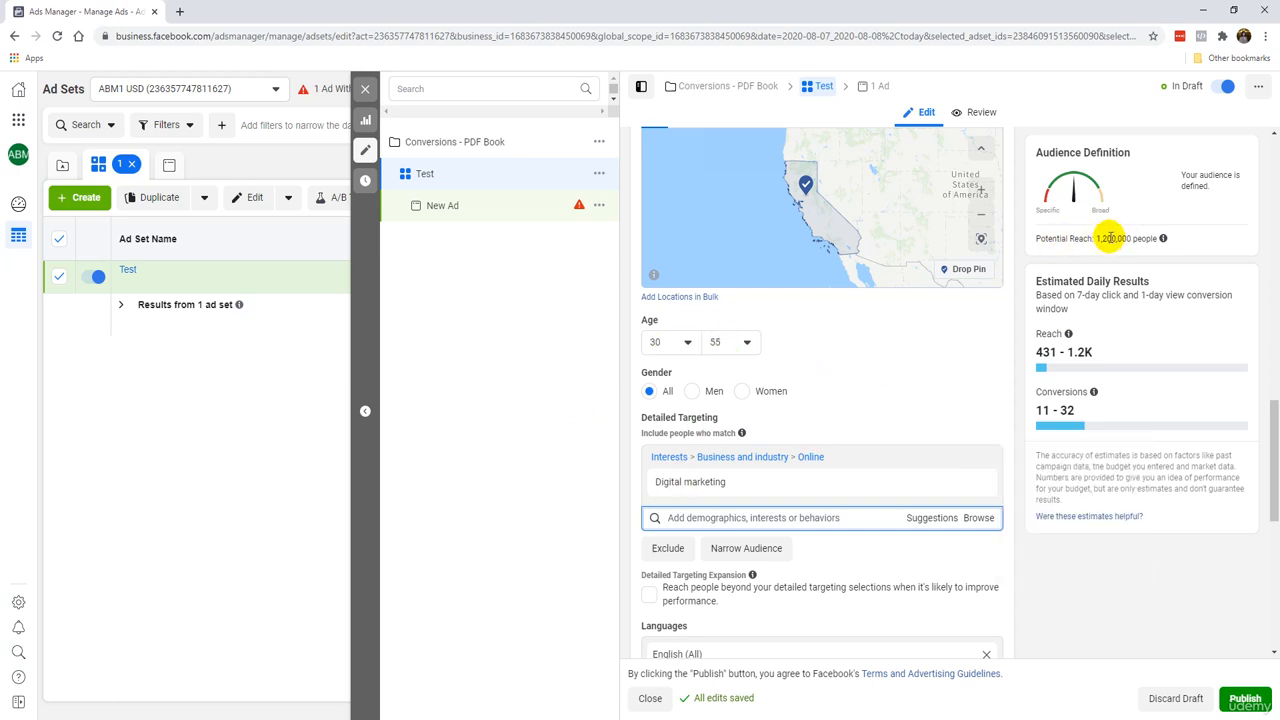
scroll(835, 535, "down", 3)
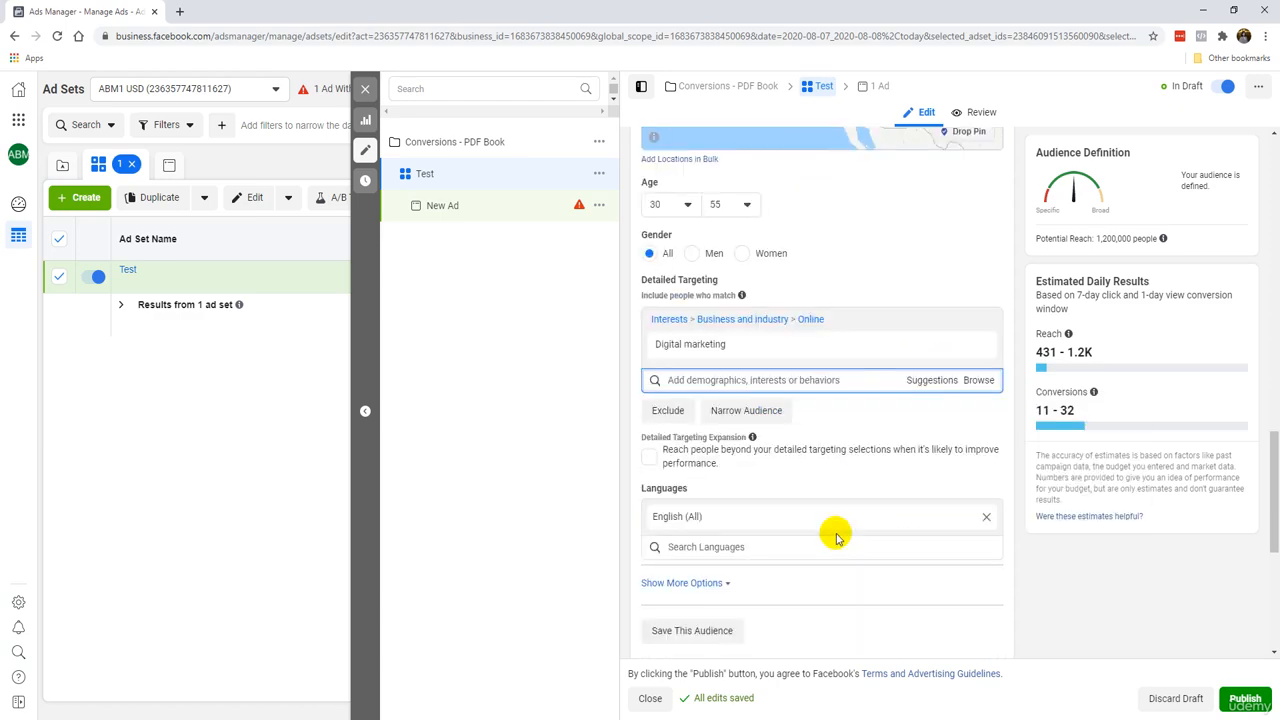
Change the audience's location to the whole United States
scroll(833, 532, "down", 3)
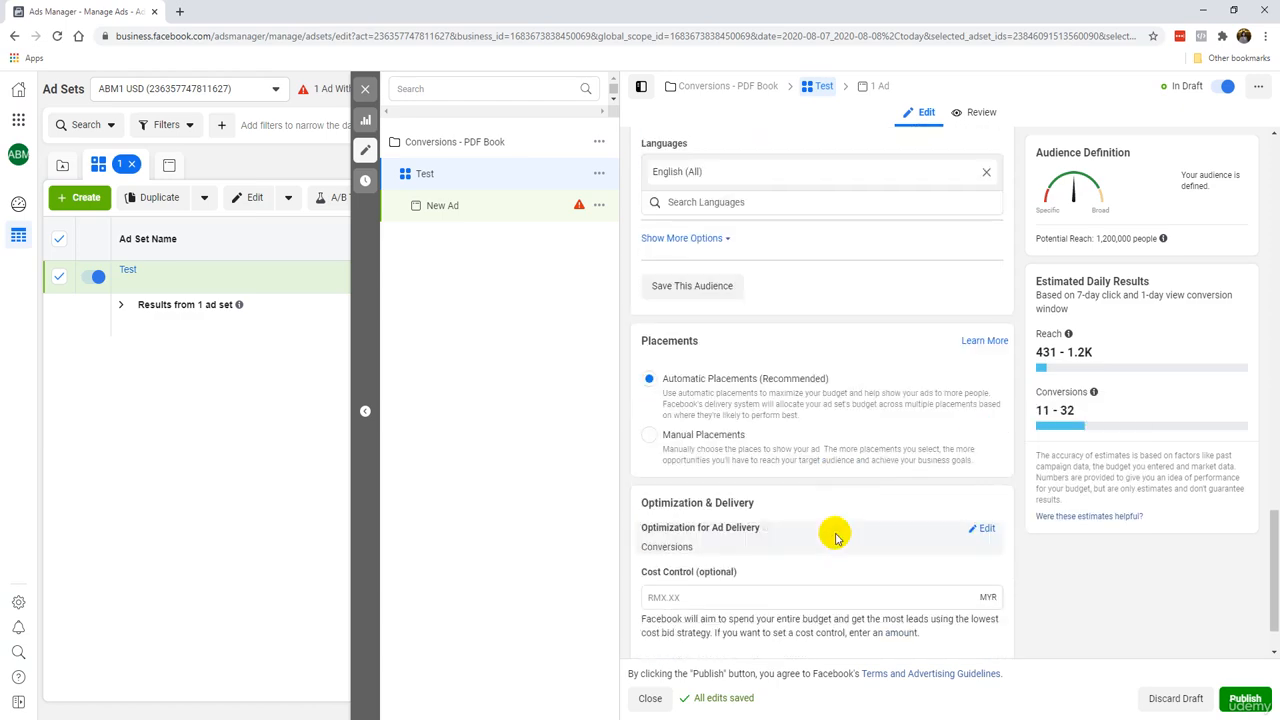
scroll(794, 276, "up", 5)
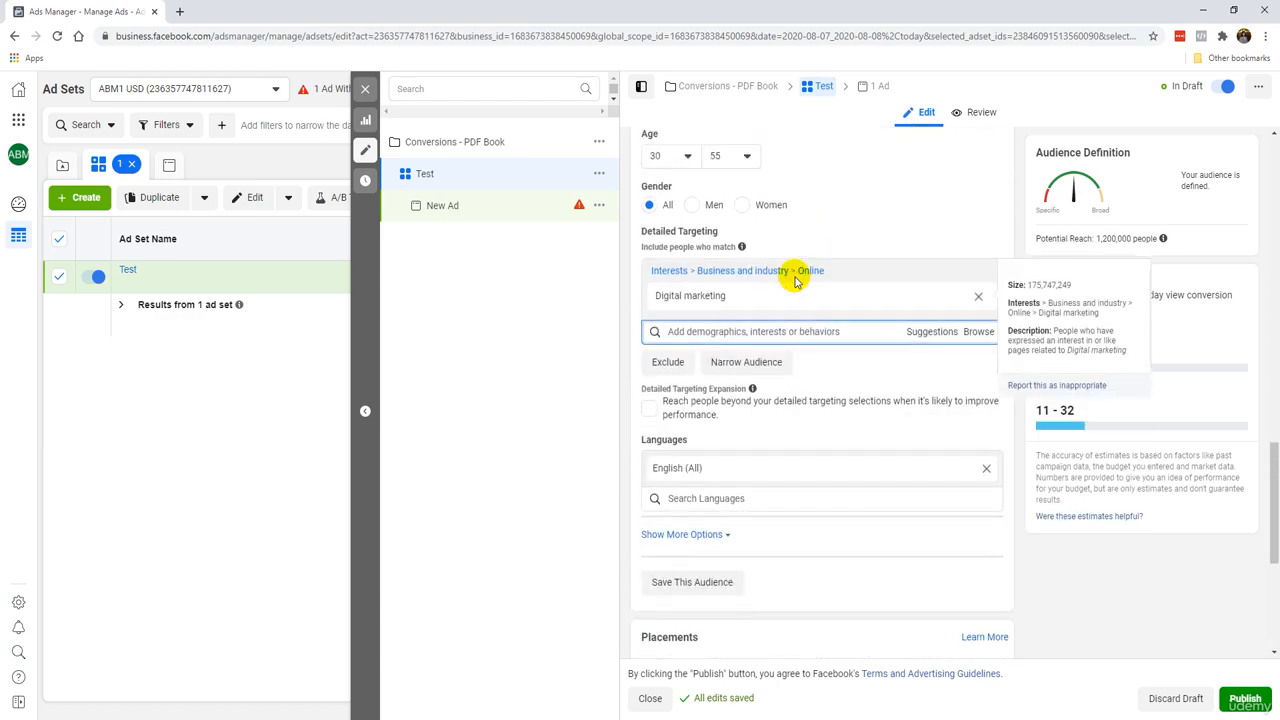
scroll(918, 278, "up", 2)
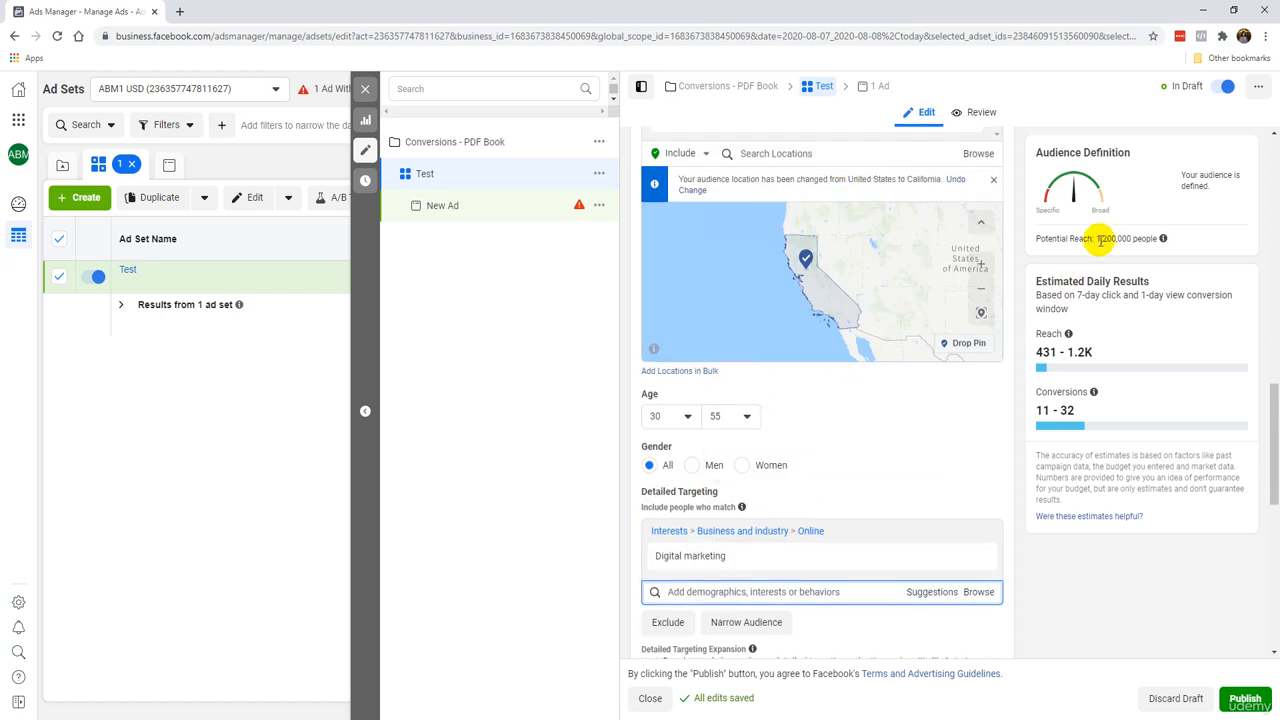
scroll(884, 479, "down", 1)
scroll(874, 400, "up", 3)
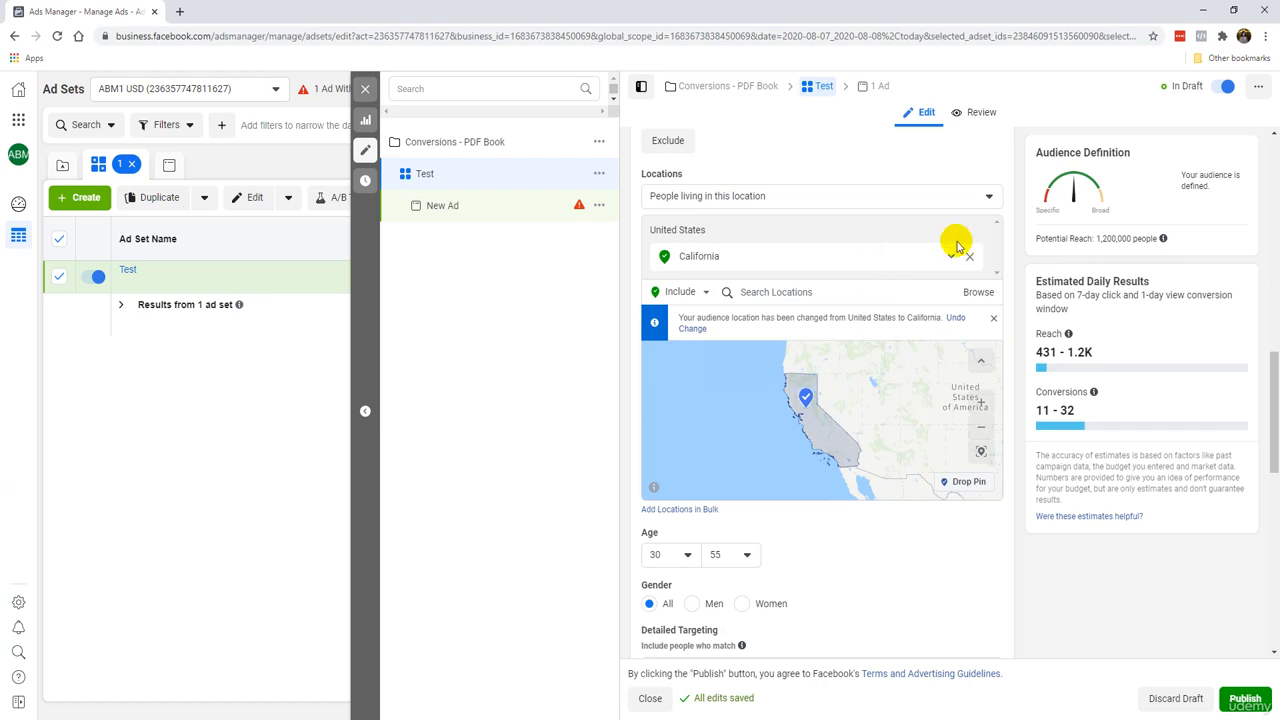
left_click(889, 291)
type("u")
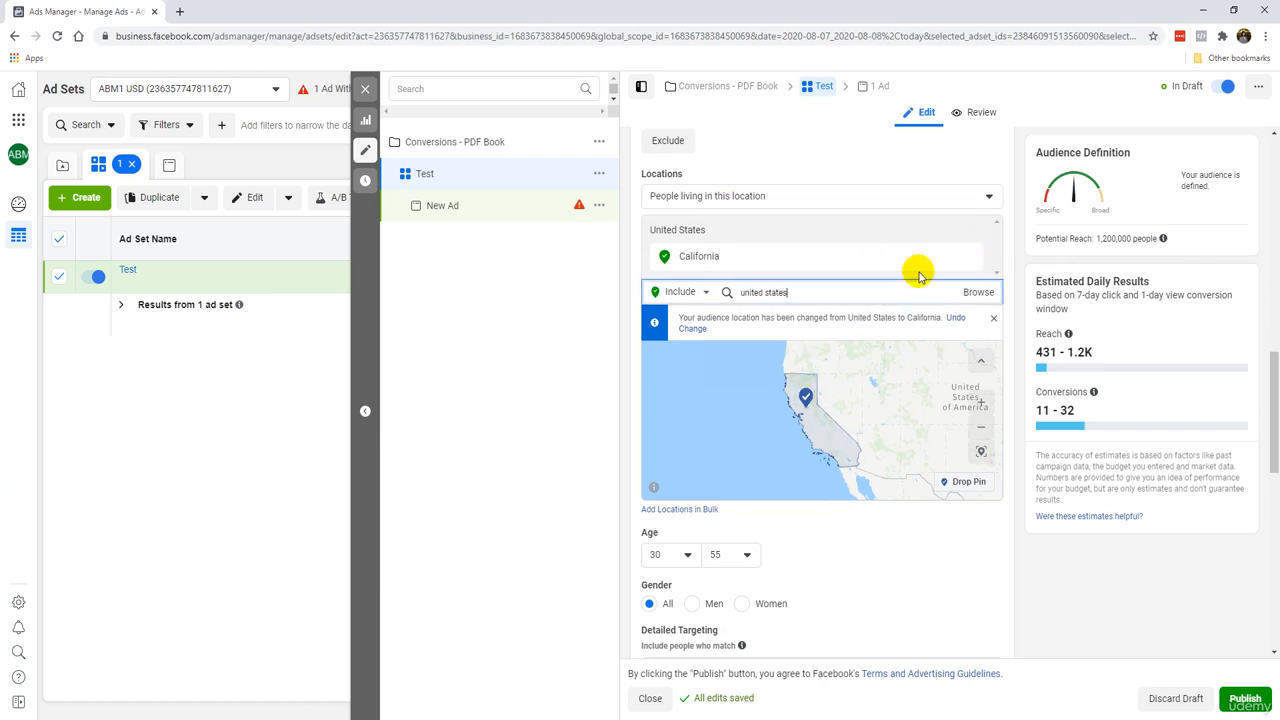
type("nited states")
left_click(808, 320)
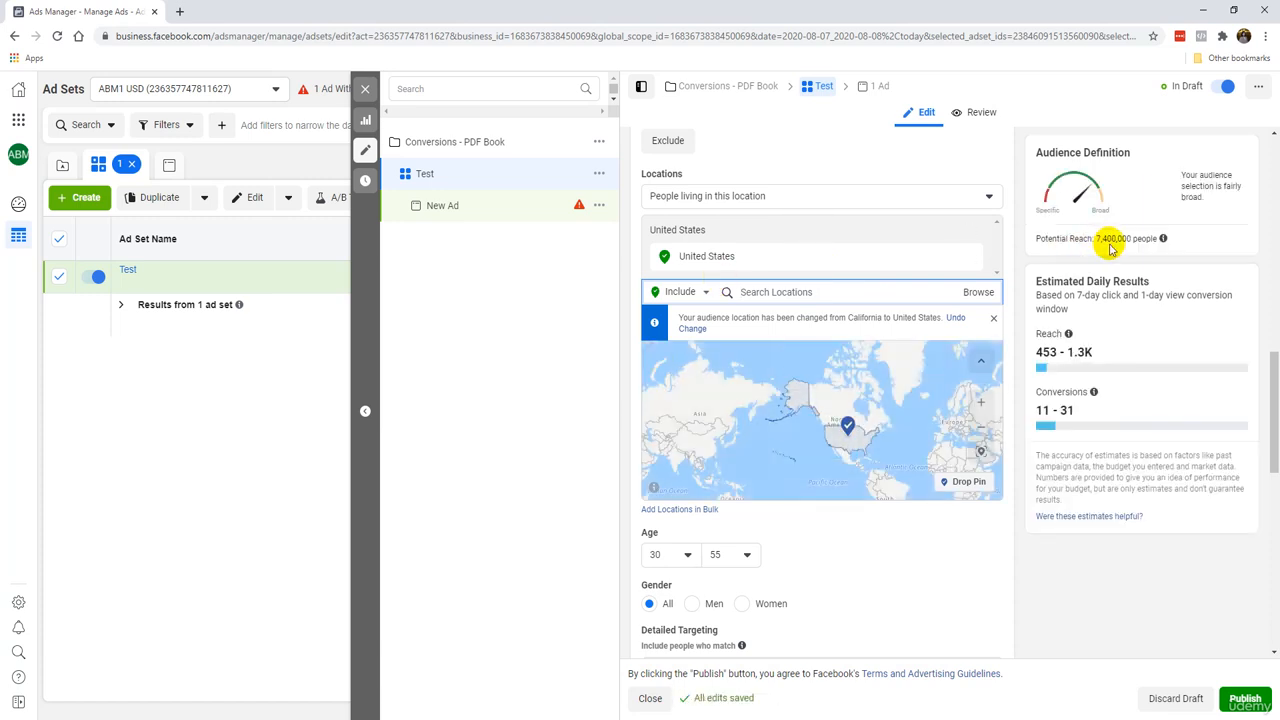
Add the Gary Vaynerchuk interest to the detailed targeting and remove the Digital marketing interest
scroll(680, 520, "down", 1)
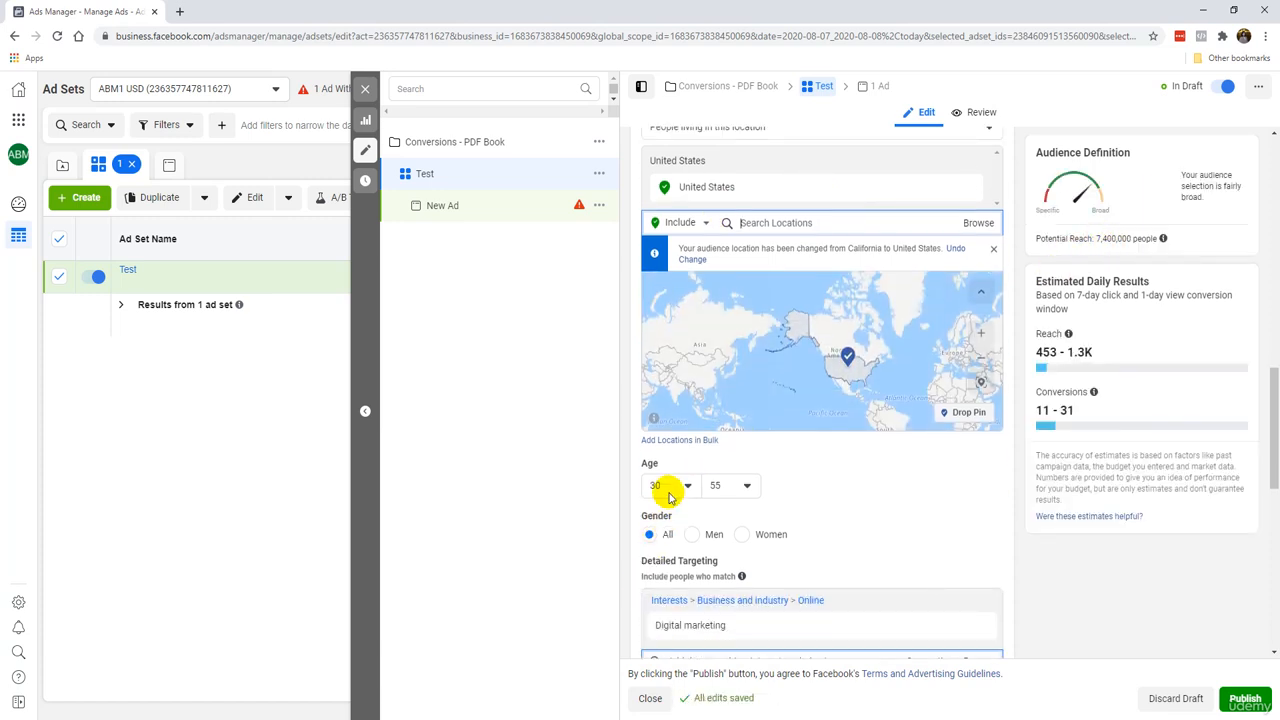
scroll(669, 497, "down", 2)
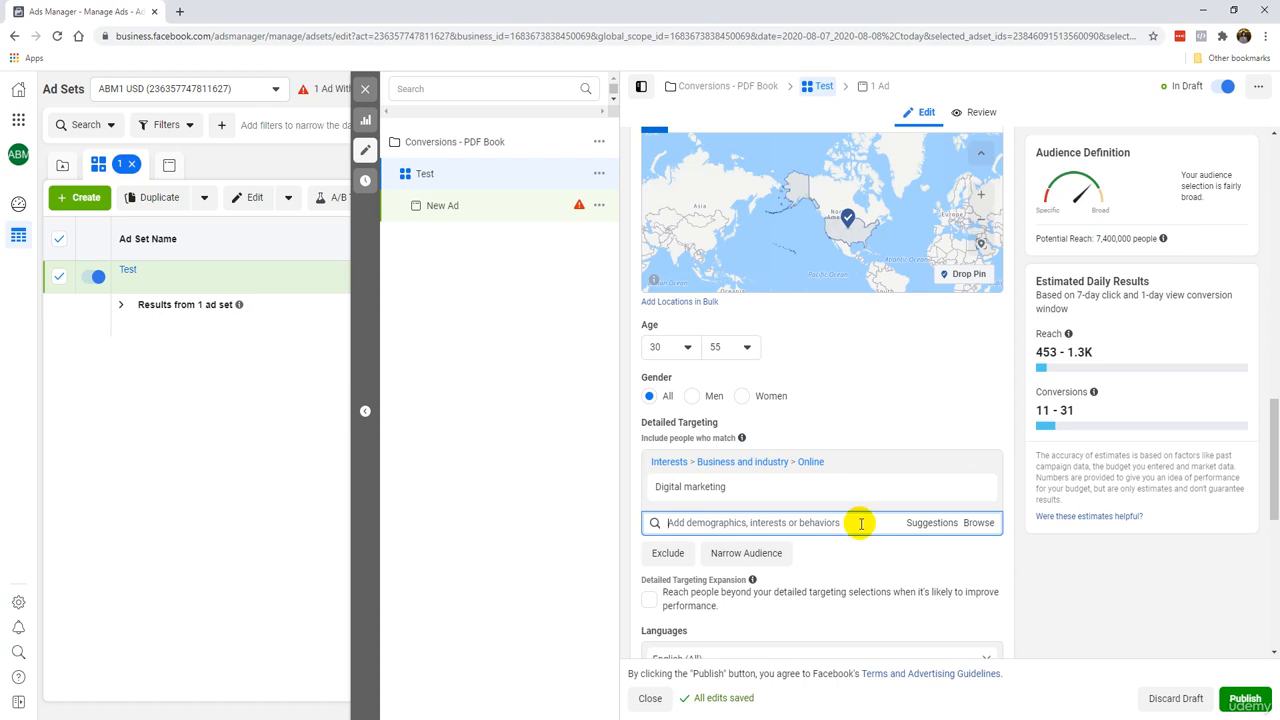
type("gary vaynerchuk")
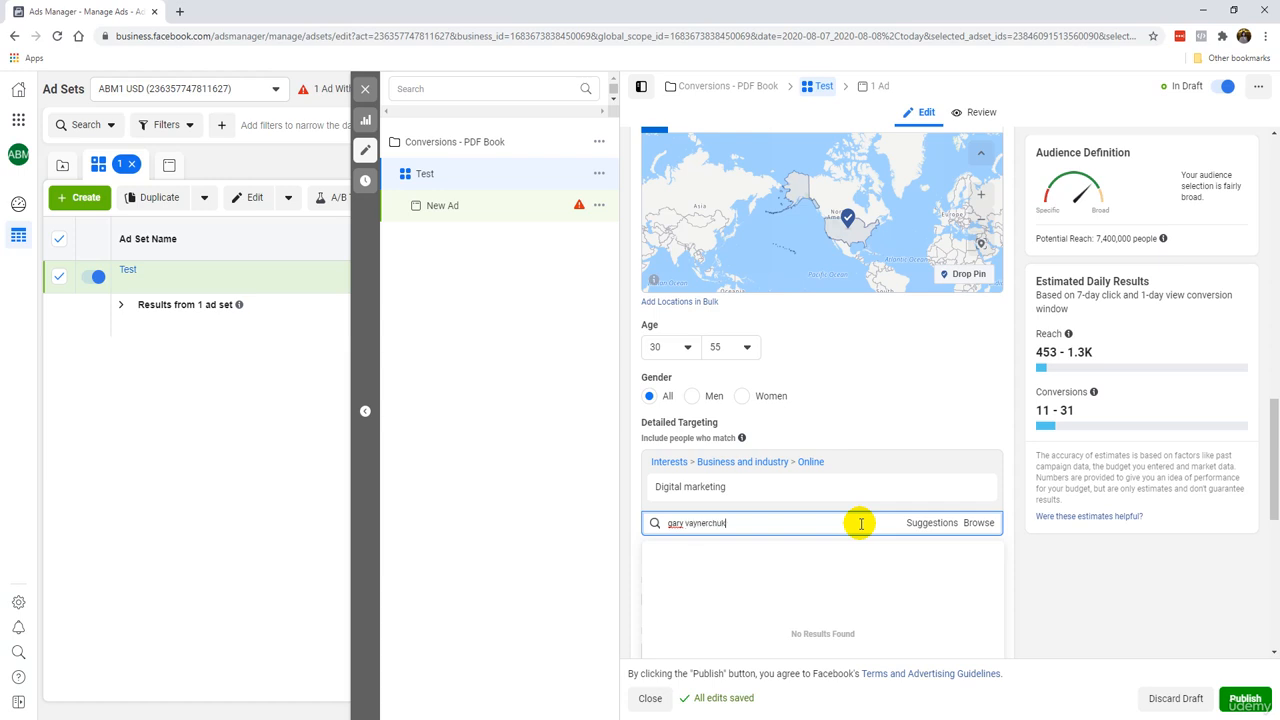
left_click(849, 550)
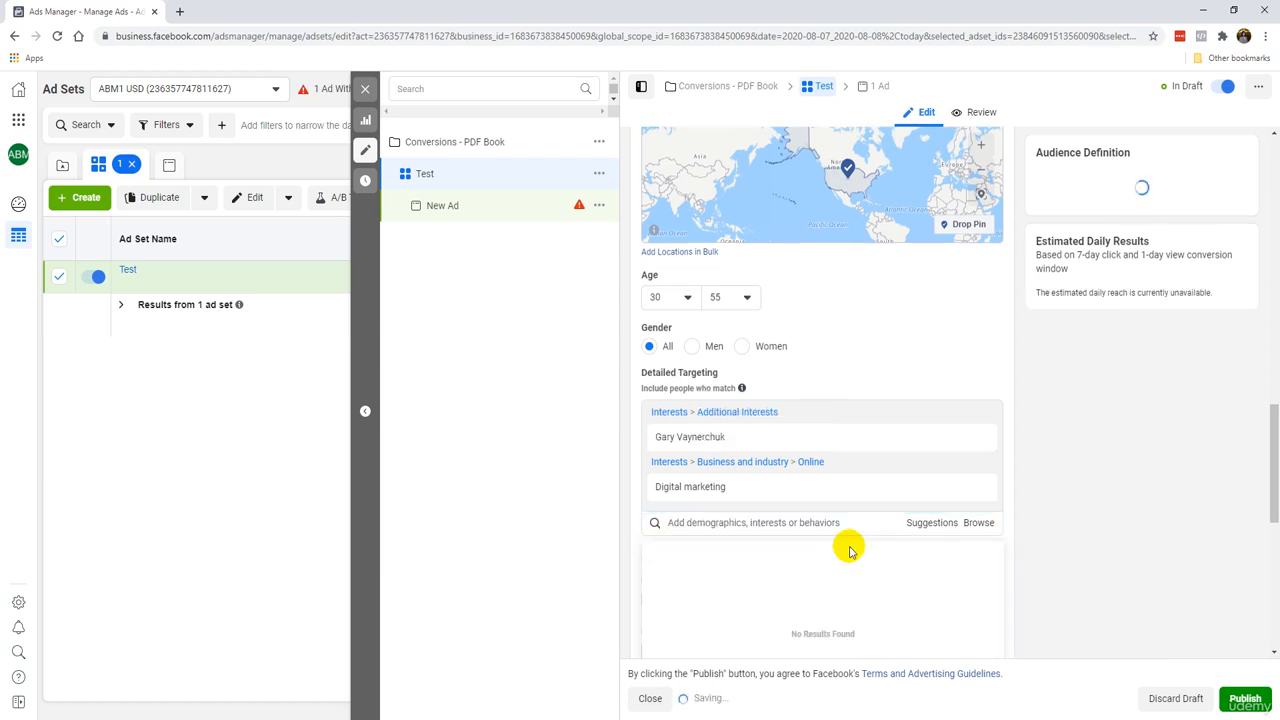
mouse_move(651, 438)
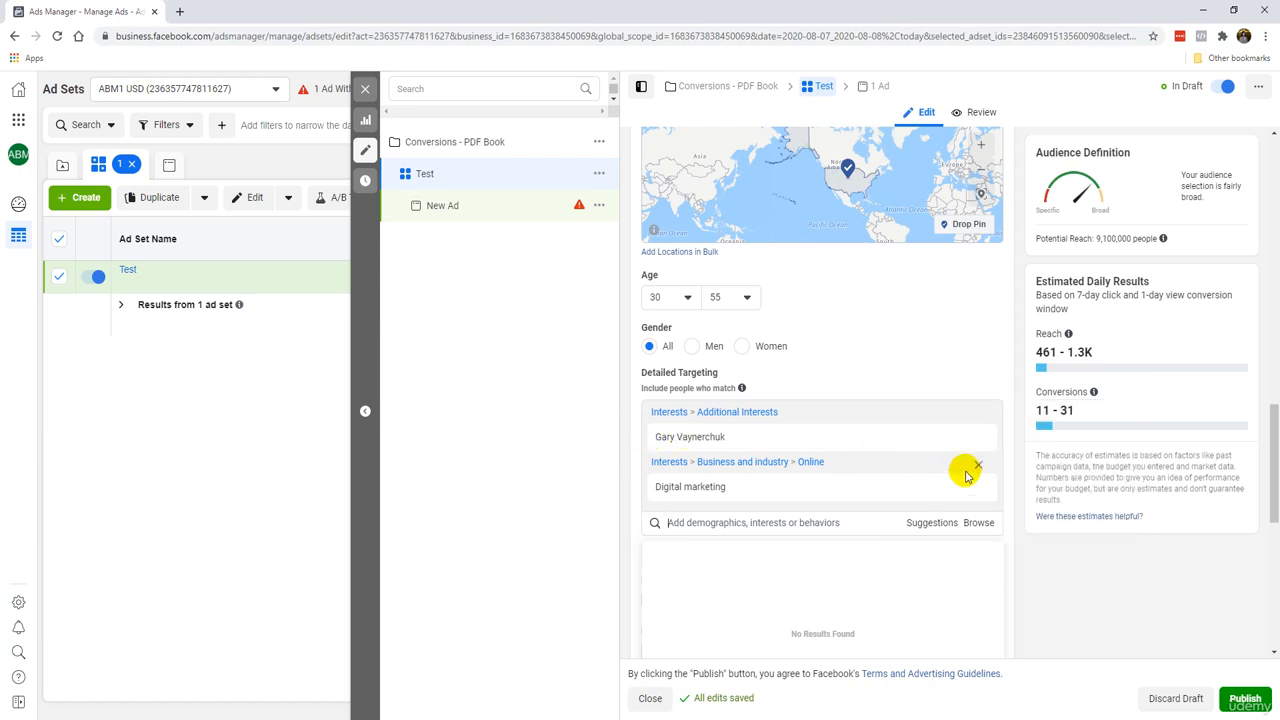
left_click(978, 468)
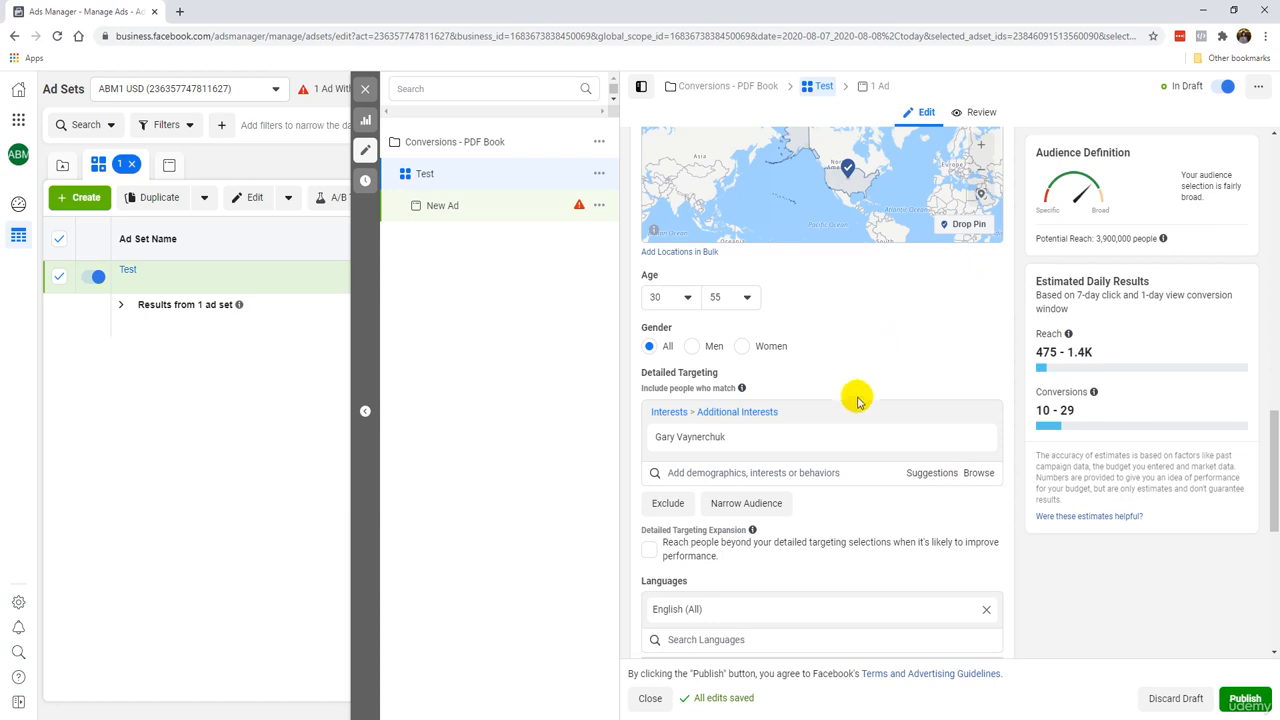
Add the suggested Grant Cardone interest to the audience's detailed targeting
left_click(922, 473)
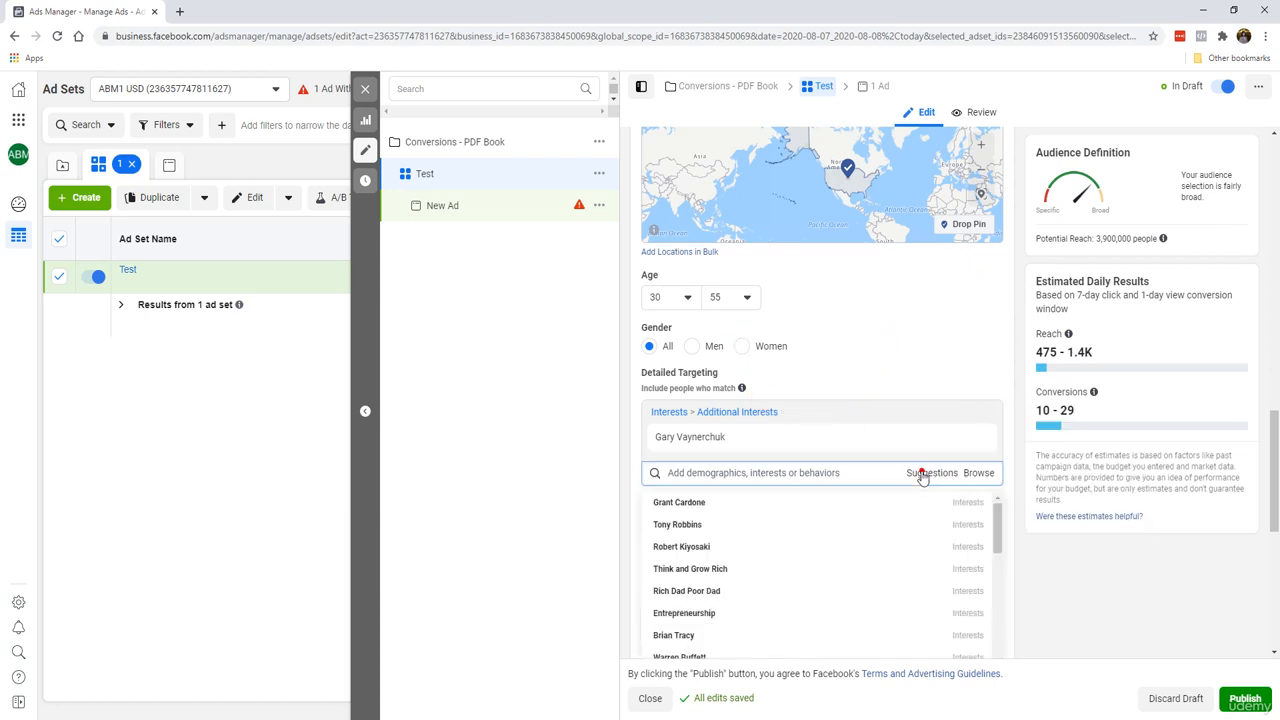
left_click(838, 503)
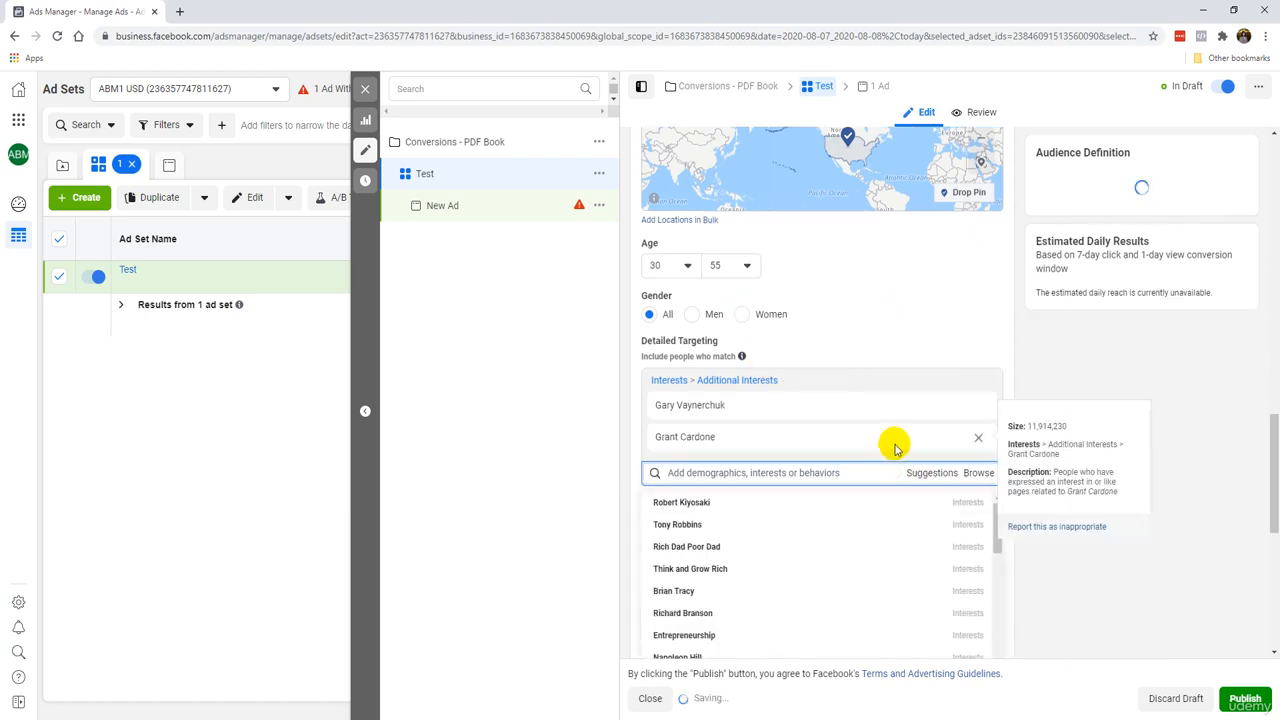
left_click(920, 341)
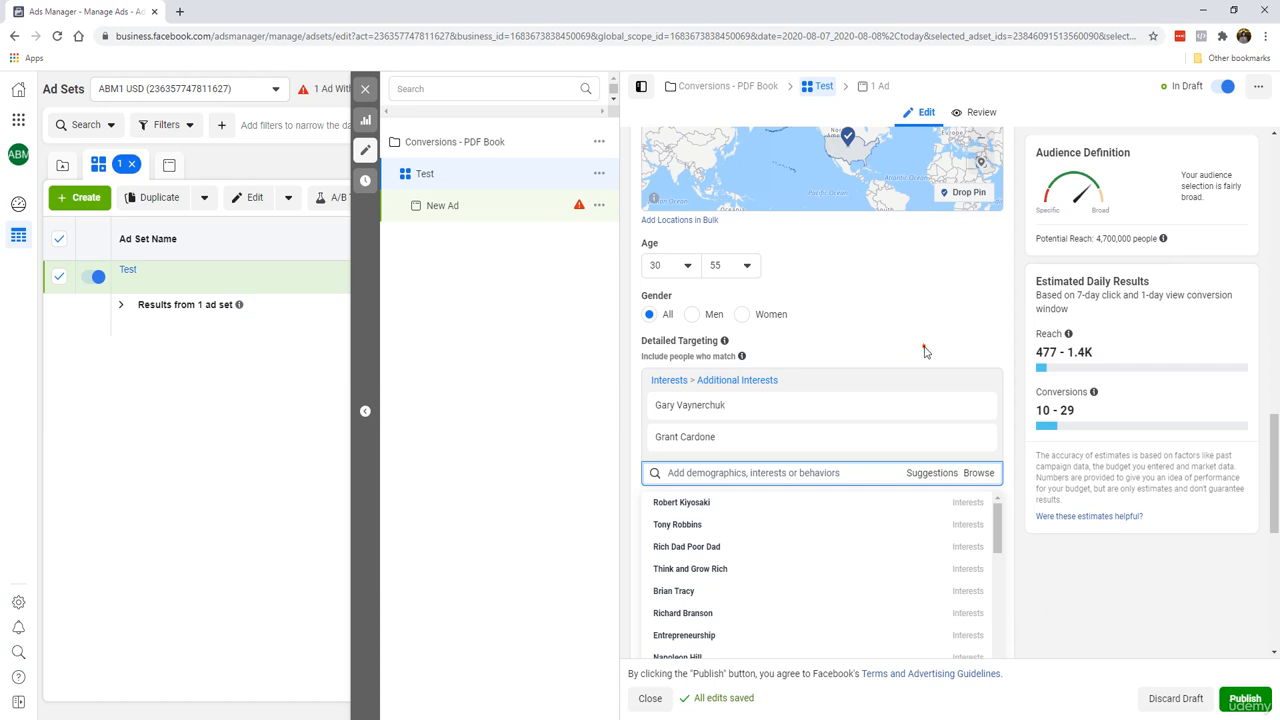
scroll(920, 360, "up", 2)
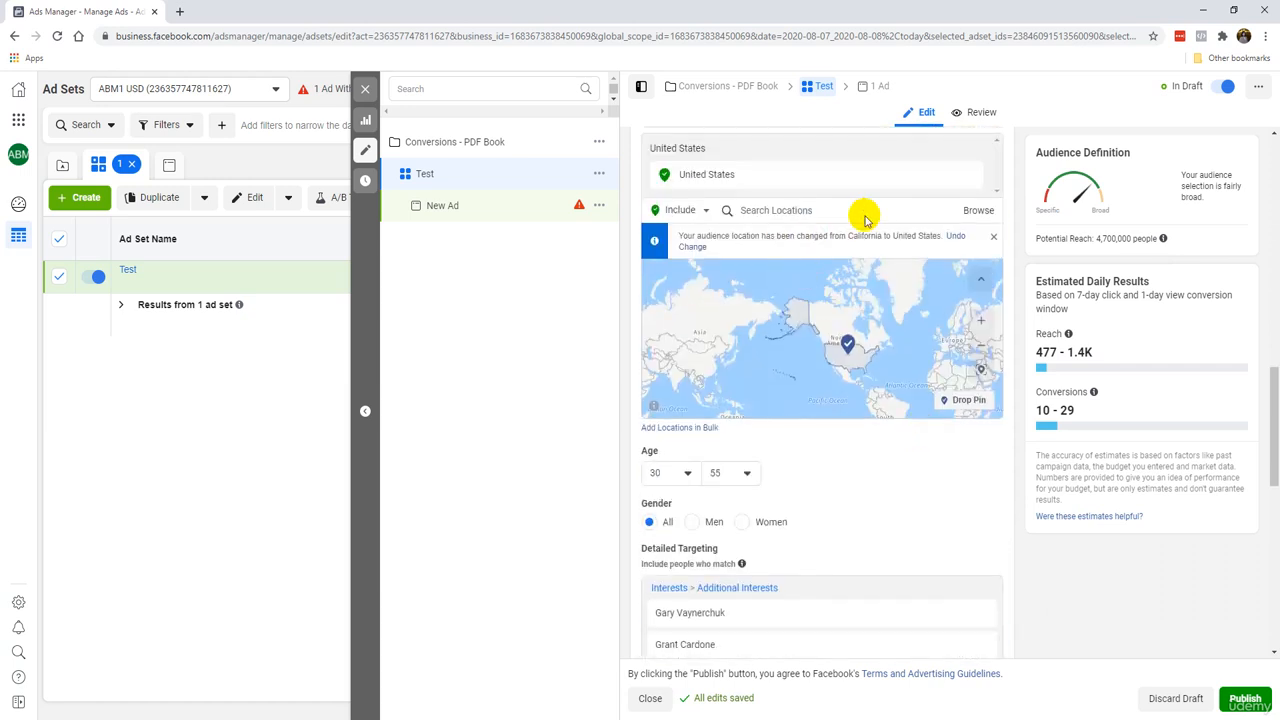
scroll(820, 494, "down", 2)
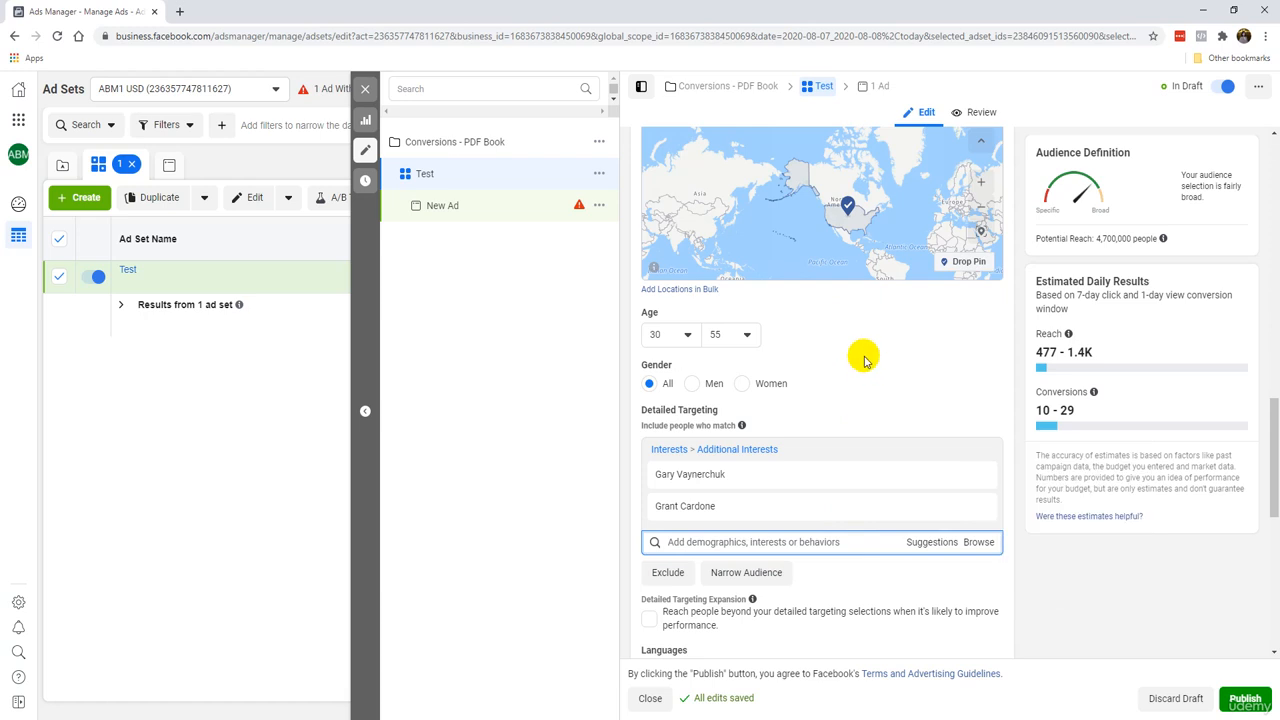
Add the Email marketing interest to the detailed targeting and remove the Gary Vaynerchuk and Grant Cardone interests
scroll(857, 425, "down", 1)
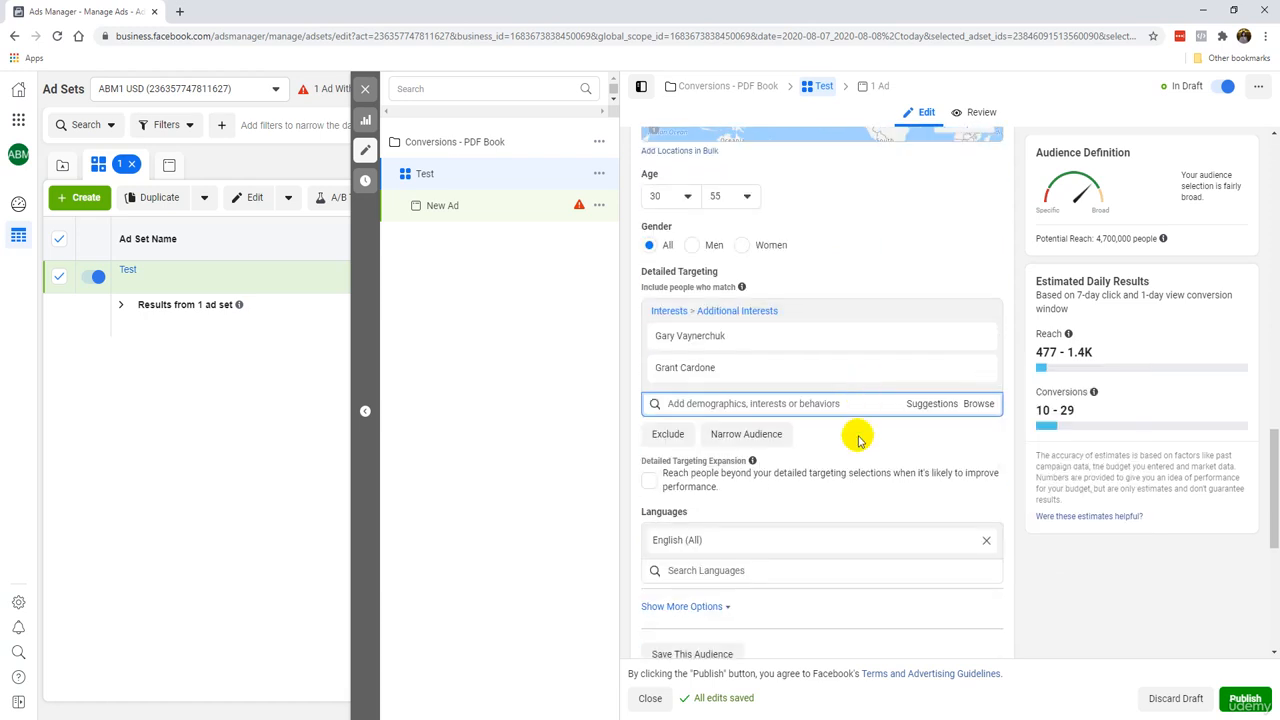
left_click(835, 404)
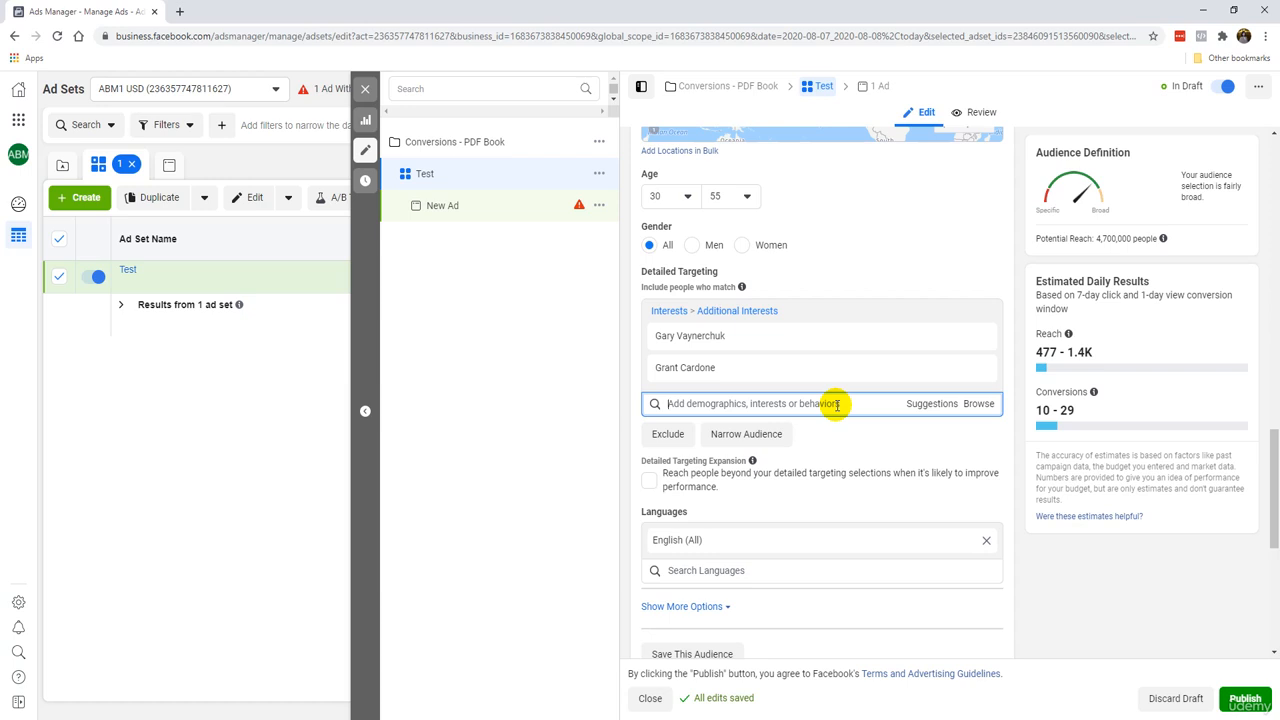
type("email")
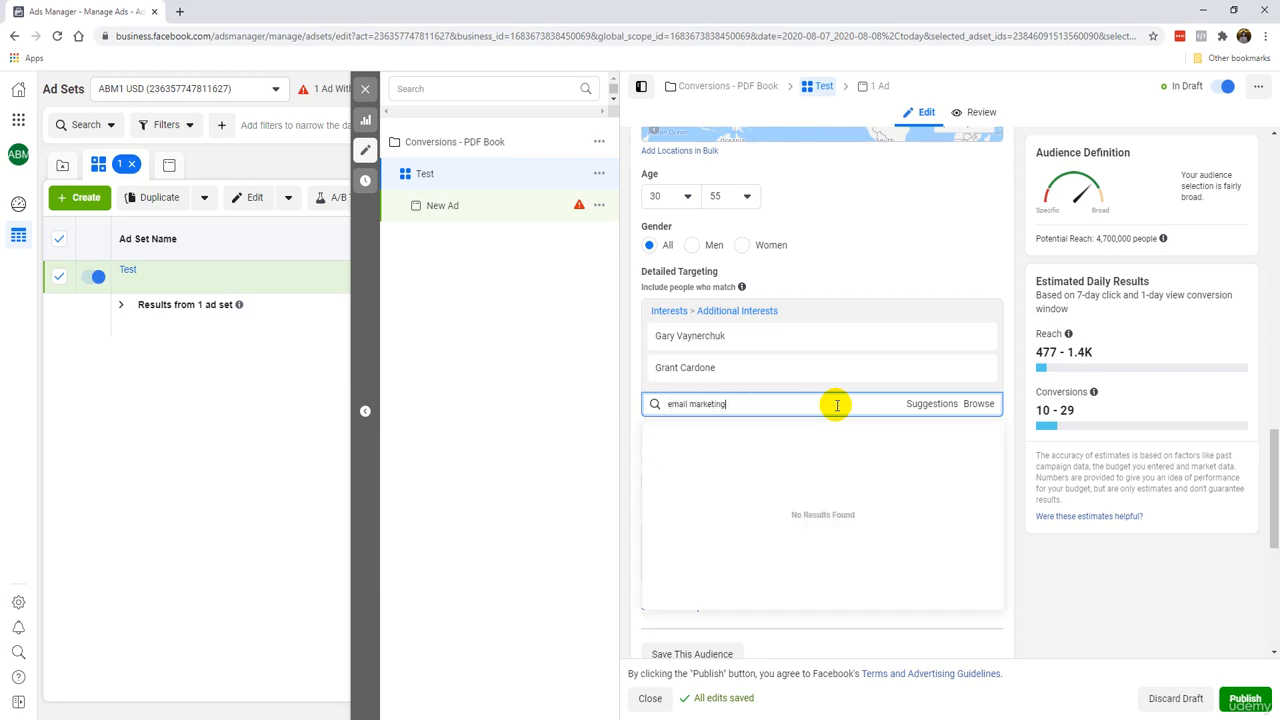
type(" marketing")
left_click(836, 432)
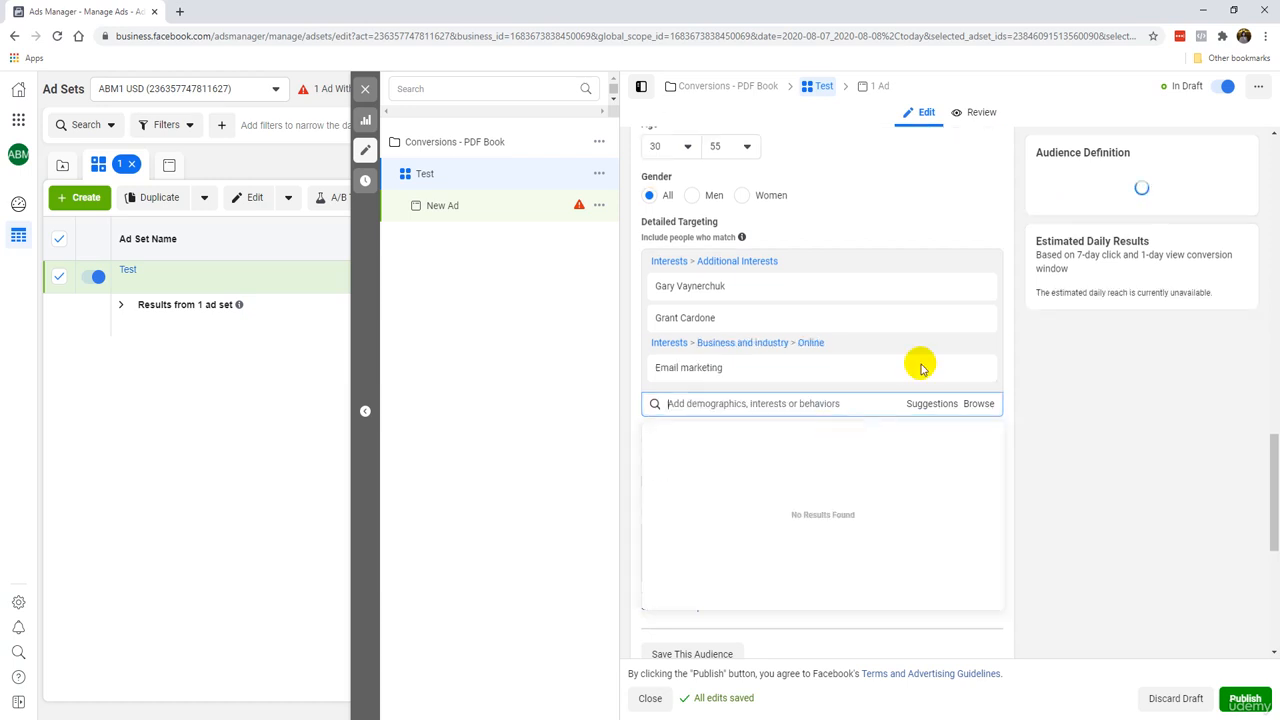
left_click(980, 287)
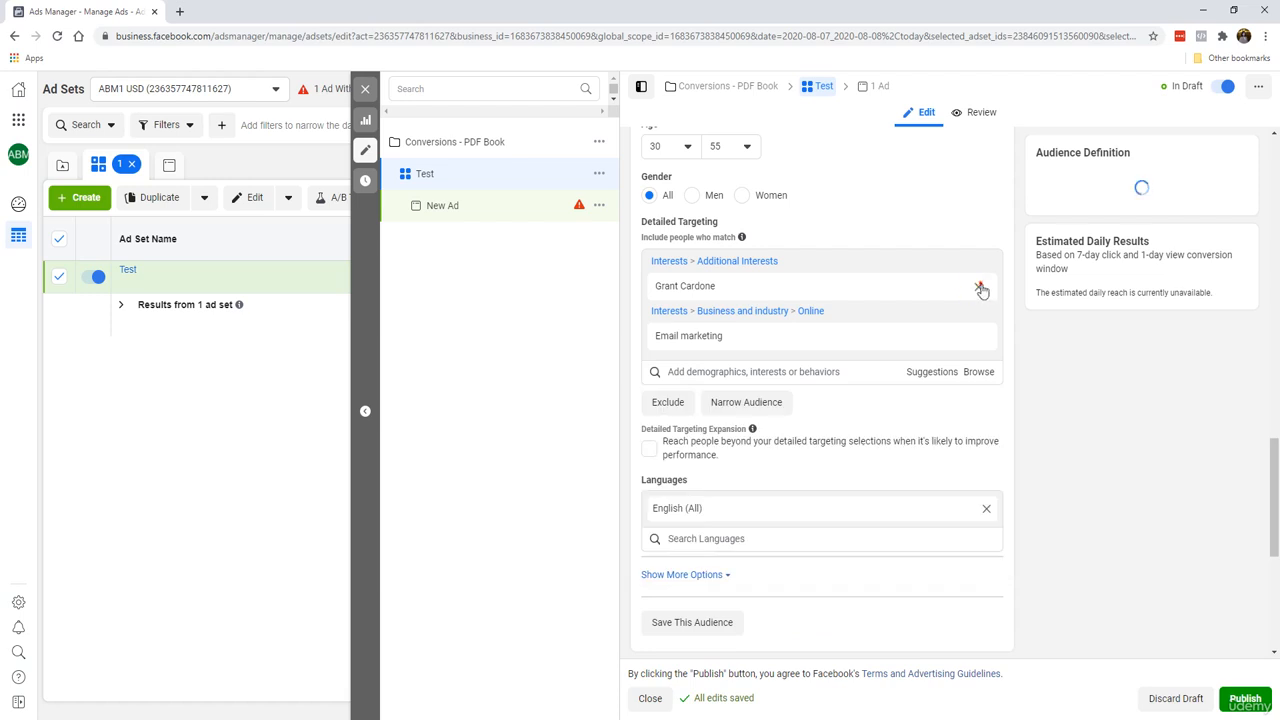
left_click(980, 287)
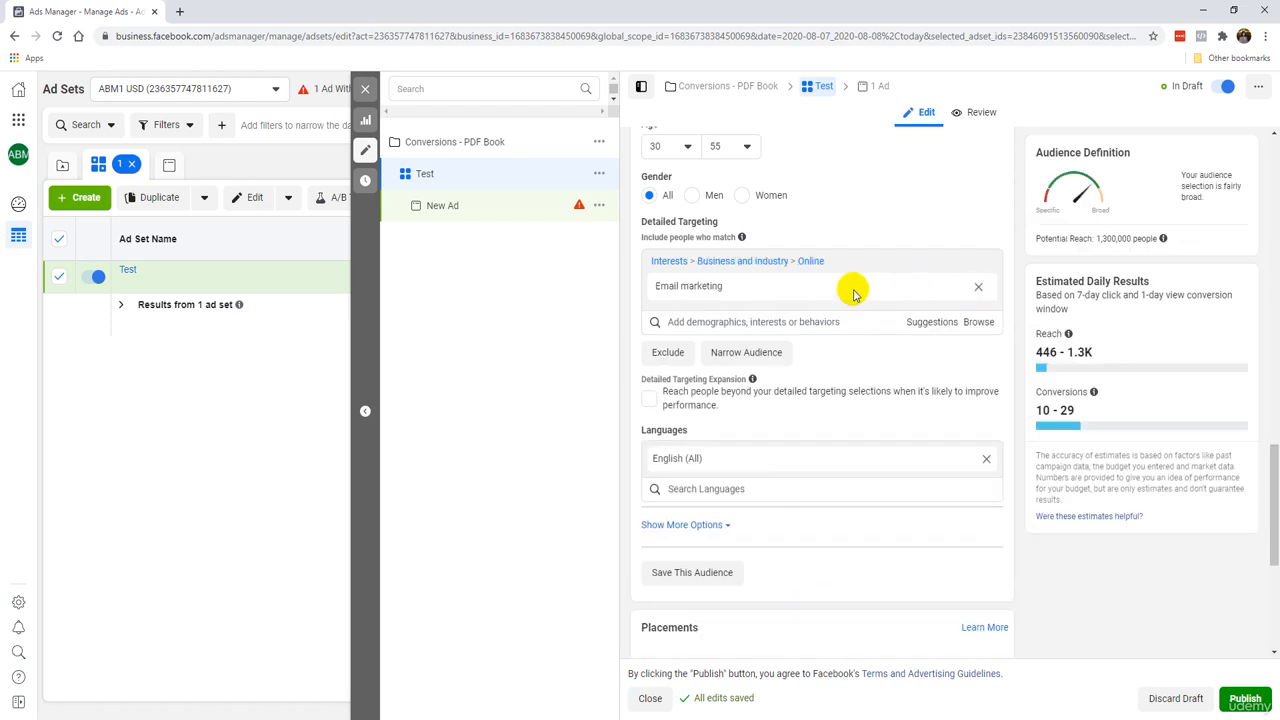
Switch the ad set to manual placements and exclude the Audience Network platform, keeping Facebook, Instagram and Messenger
scroll(850, 350, "up", 1)
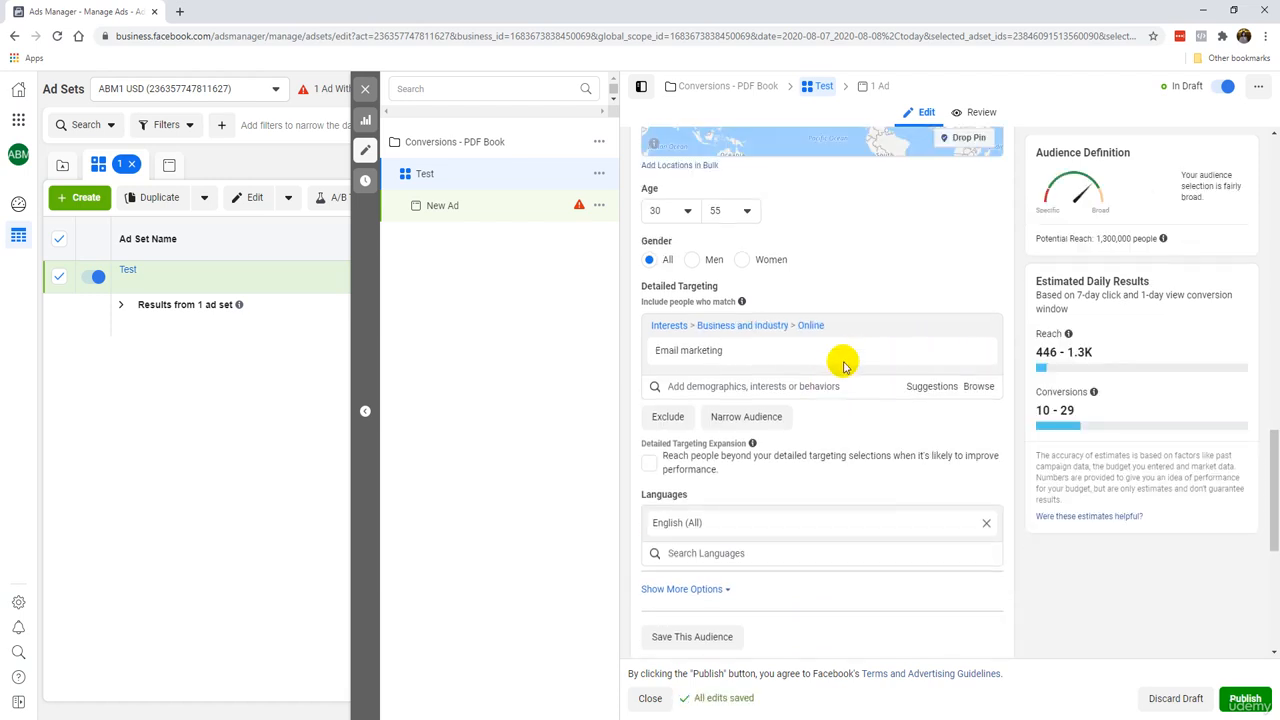
scroll(843, 366, "up", 2)
mouse_move(808, 503)
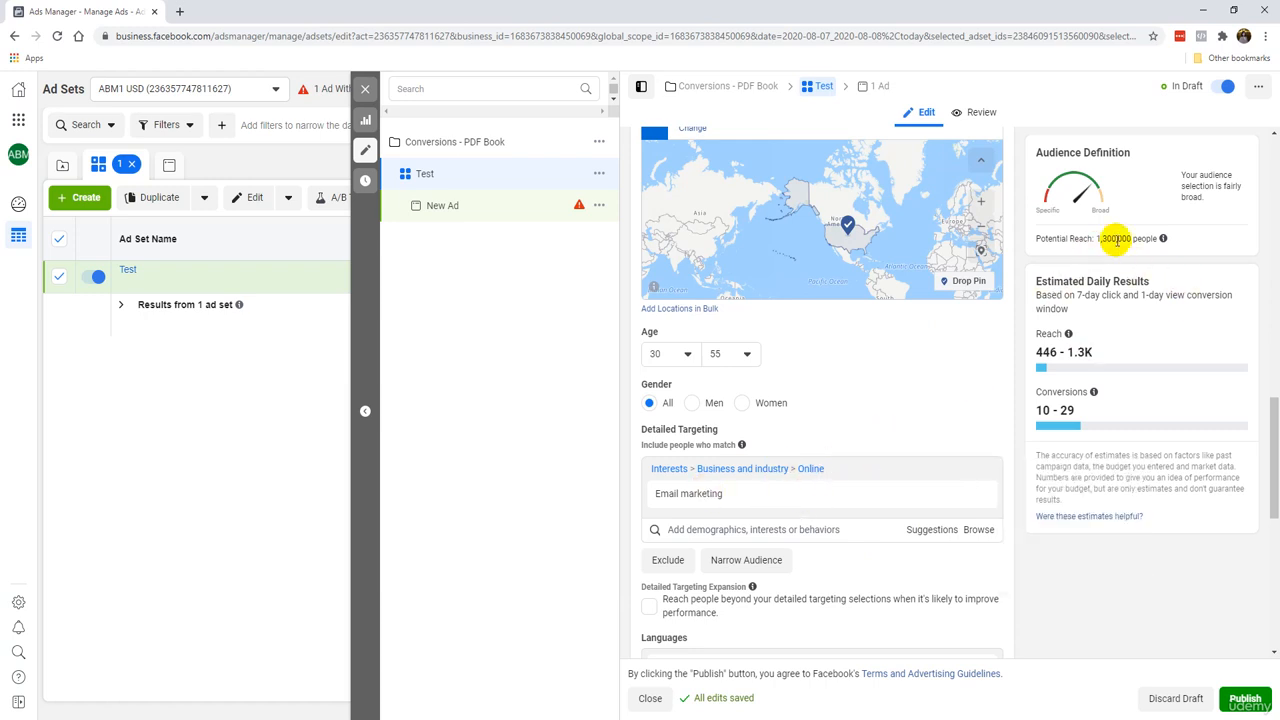
scroll(811, 349, "up", 1)
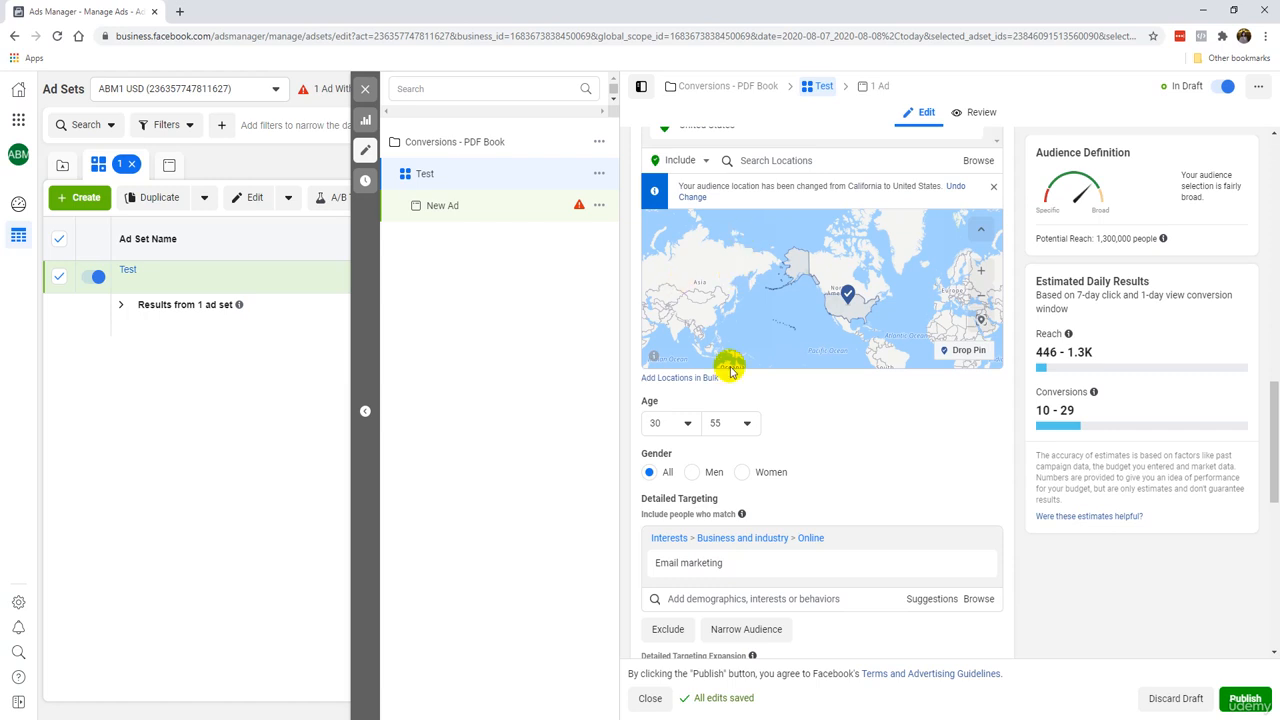
scroll(849, 457, "down", 2)
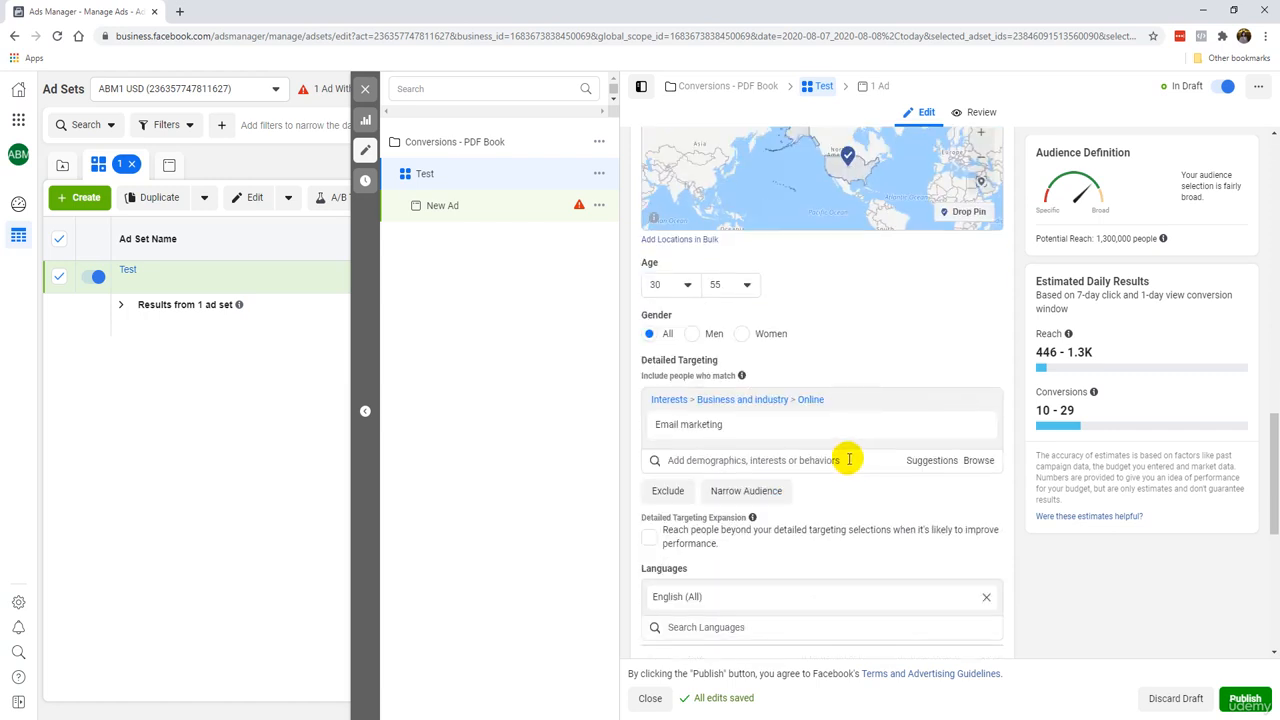
scroll(833, 381, "down", 1)
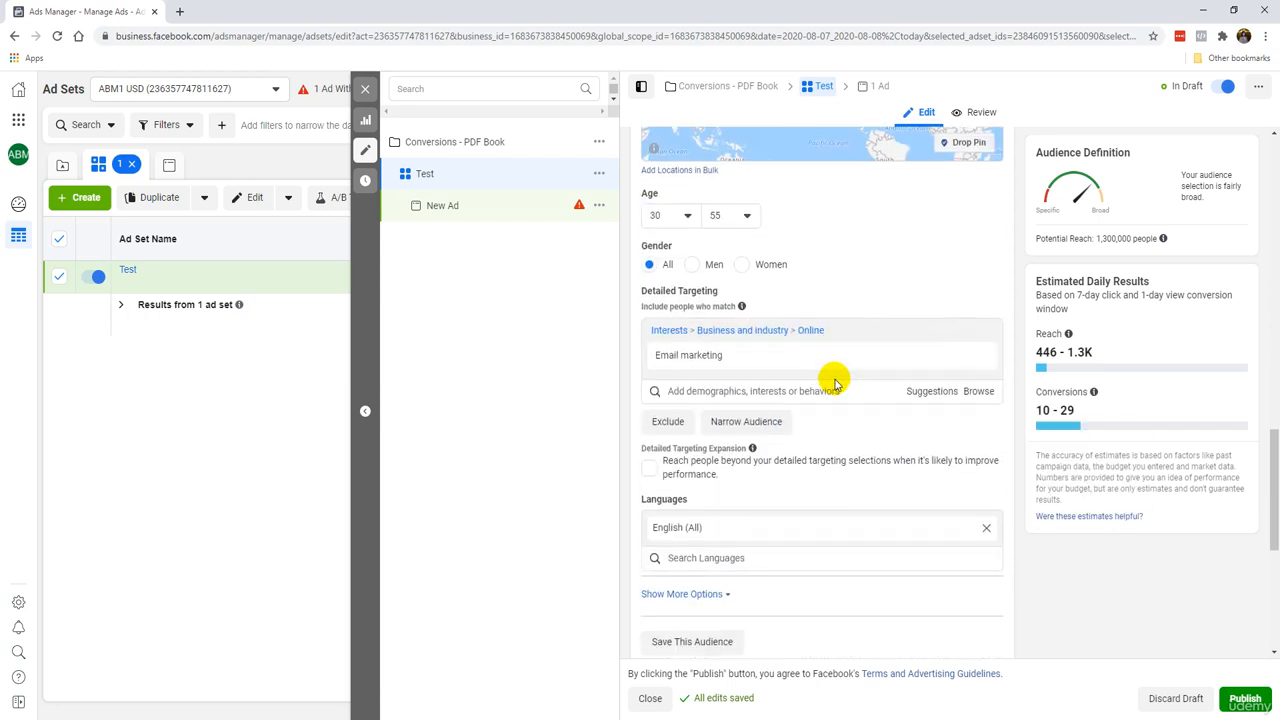
scroll(800, 430, "down", 5)
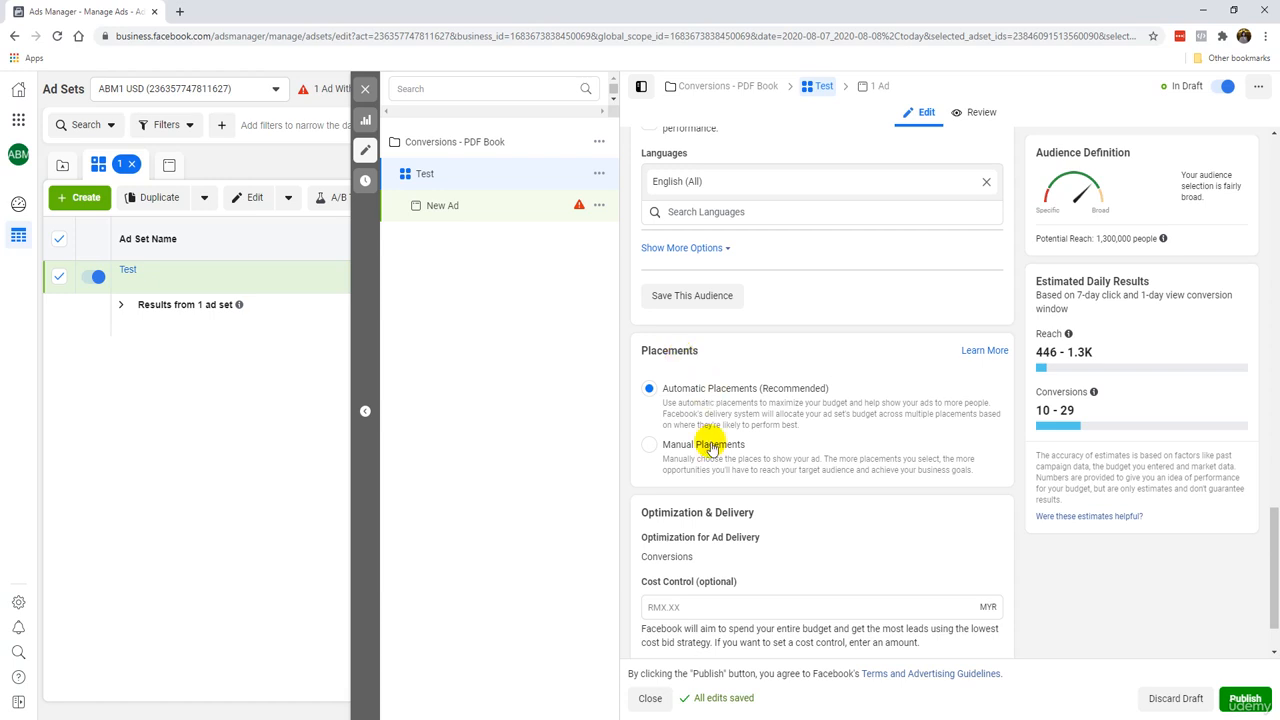
left_click(646, 455)
scroll(700, 445, "down", 1)
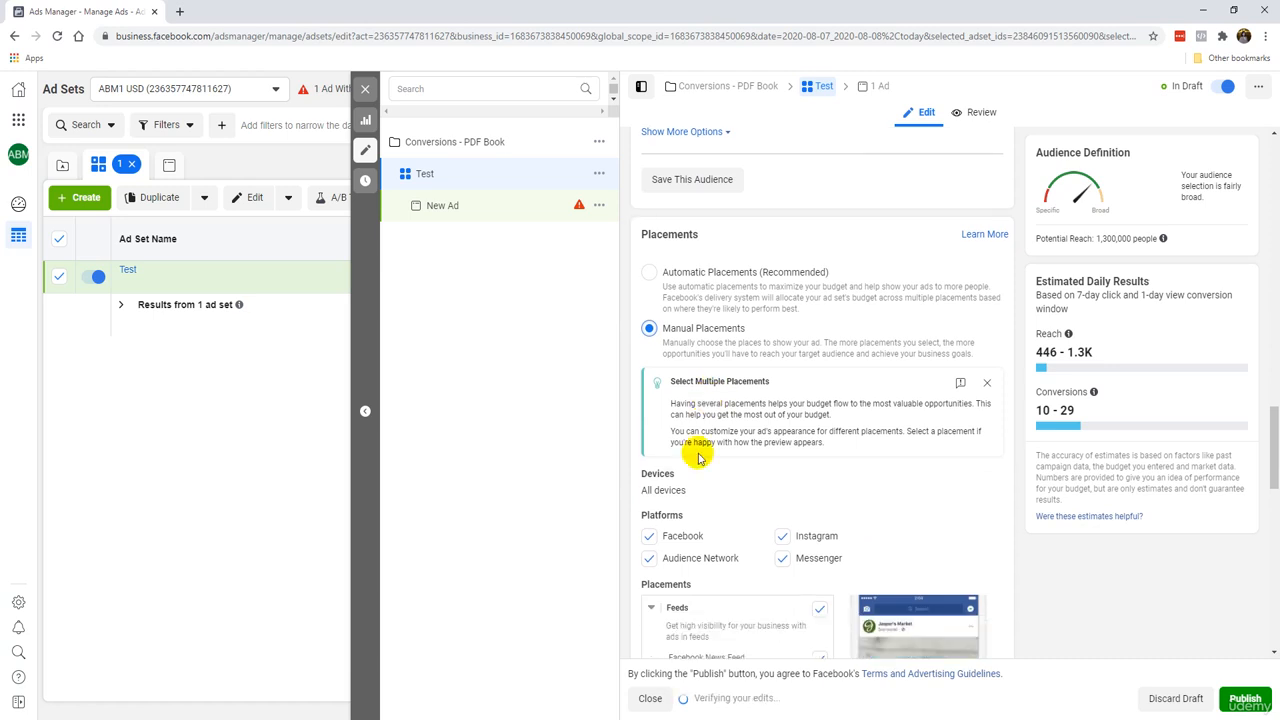
left_click(650, 535)
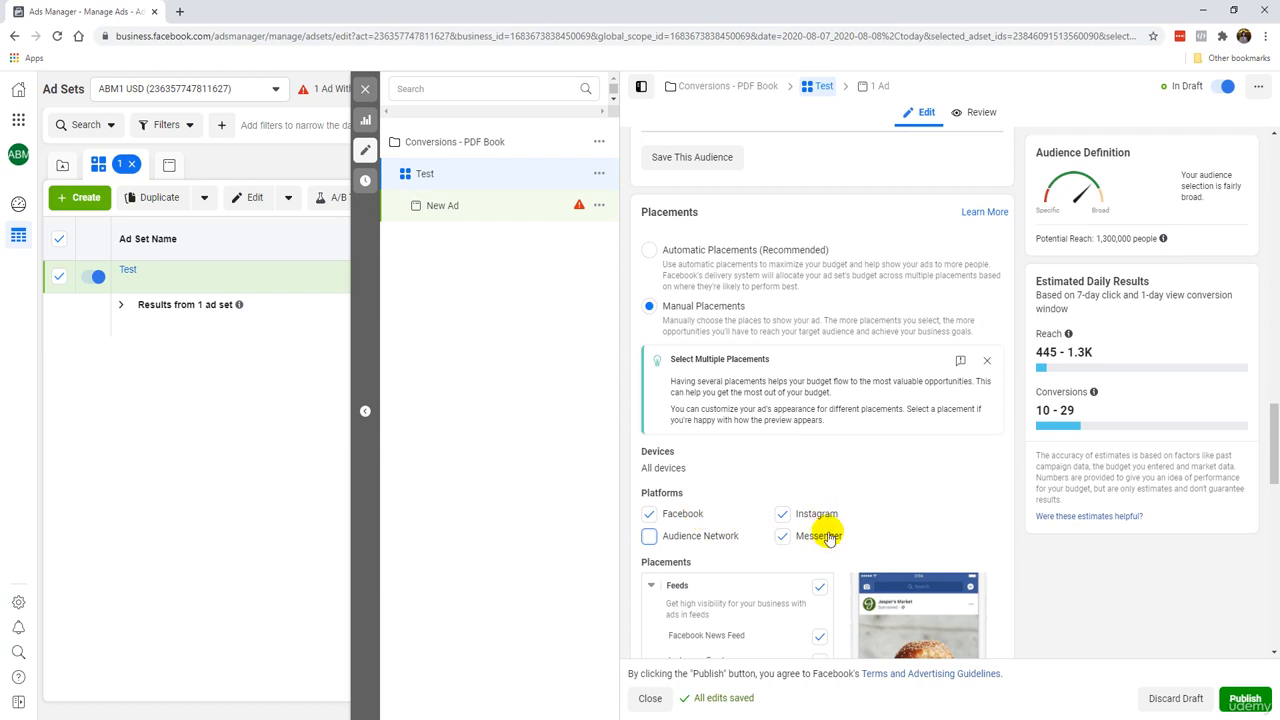
scroll(693, 535, "down", 1)
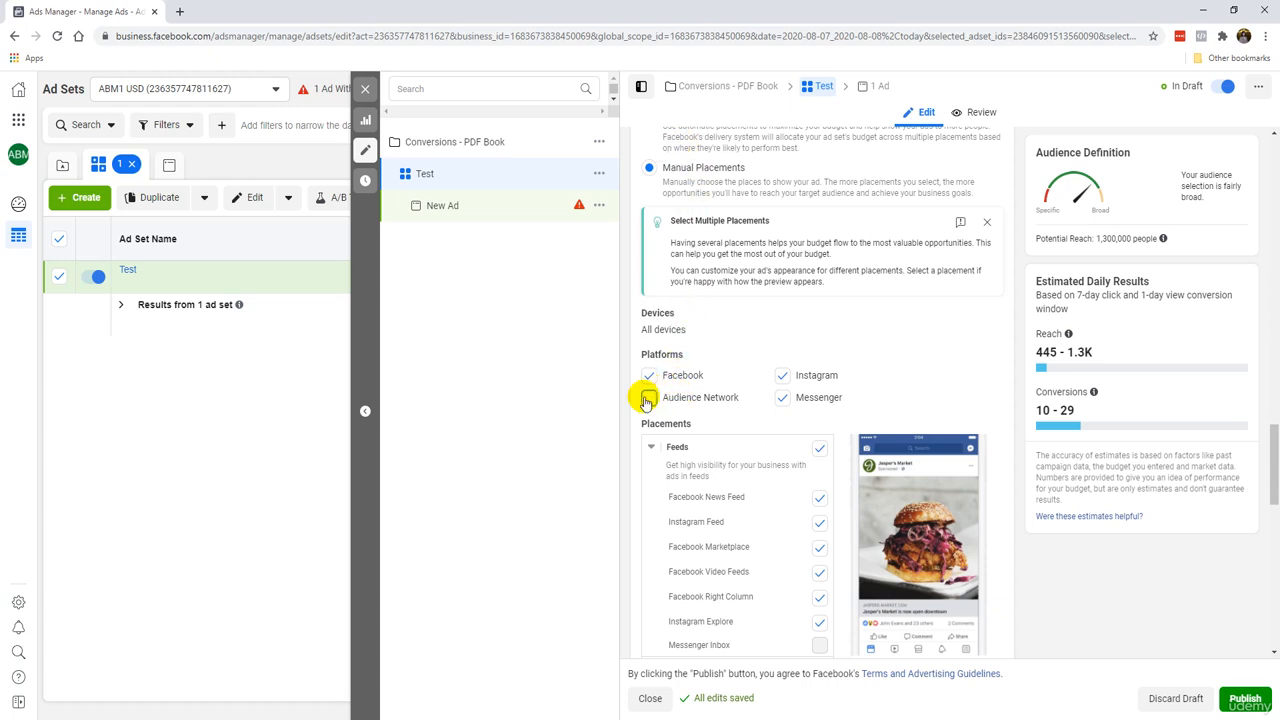
left_click(647, 399)
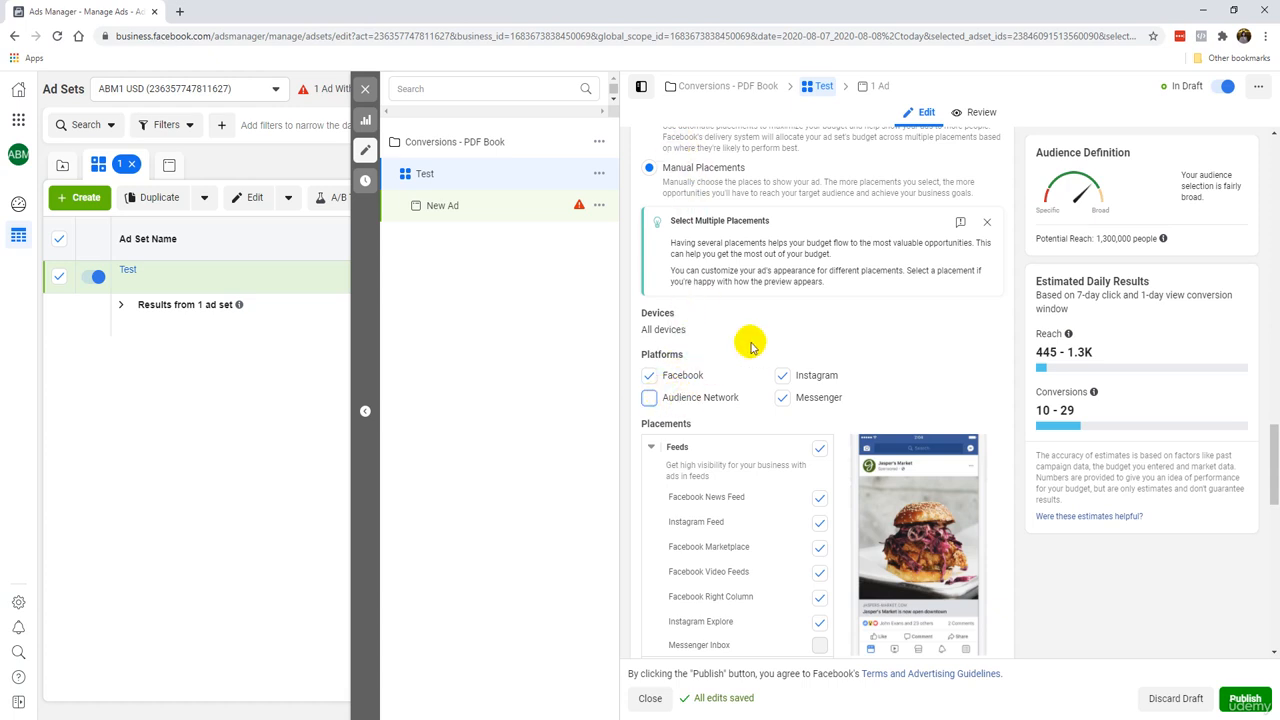
Reveal the additional optimization and delivery options, including conversion window, charging basis and delivery type
scroll(929, 350, "down", 1)
scroll(935, 400, "down", 6)
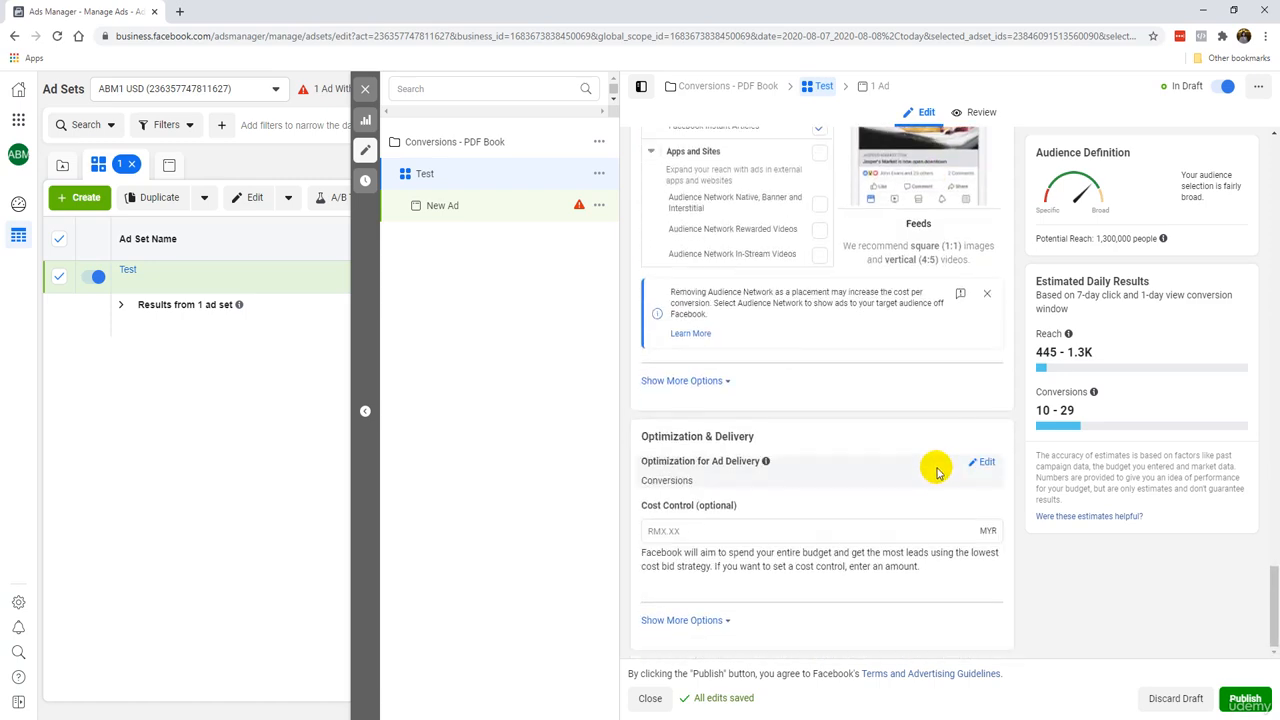
left_click(690, 621)
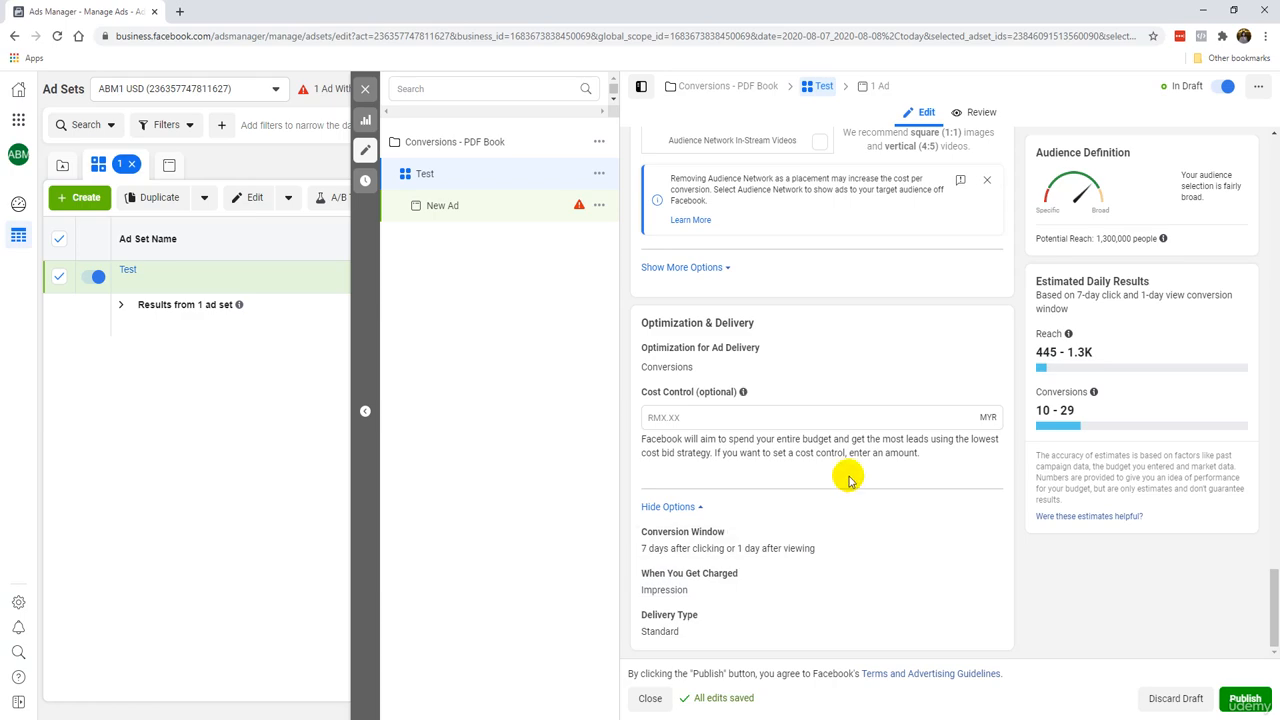
Rename the Test ad set to "FB IG USA 30-55 MF Email Marketing"
scroll(849, 477, "up", 10)
scroll(1005, 386, "up", 15)
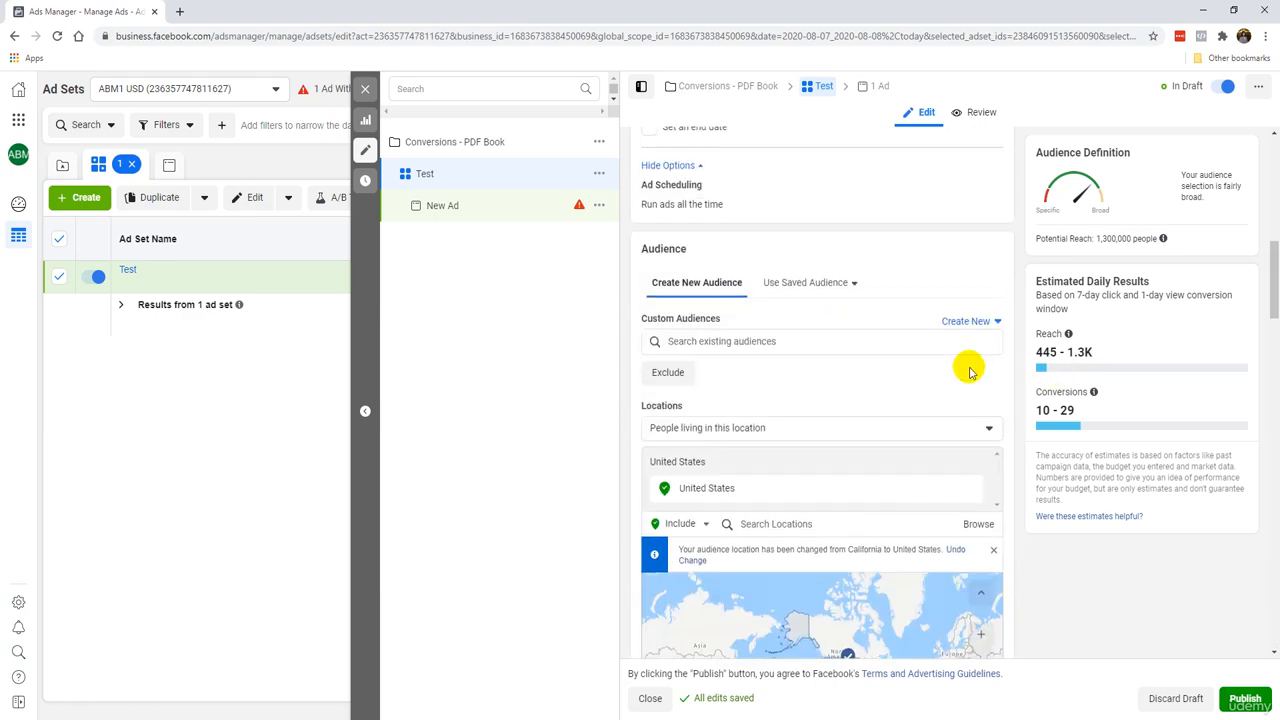
left_click(686, 166)
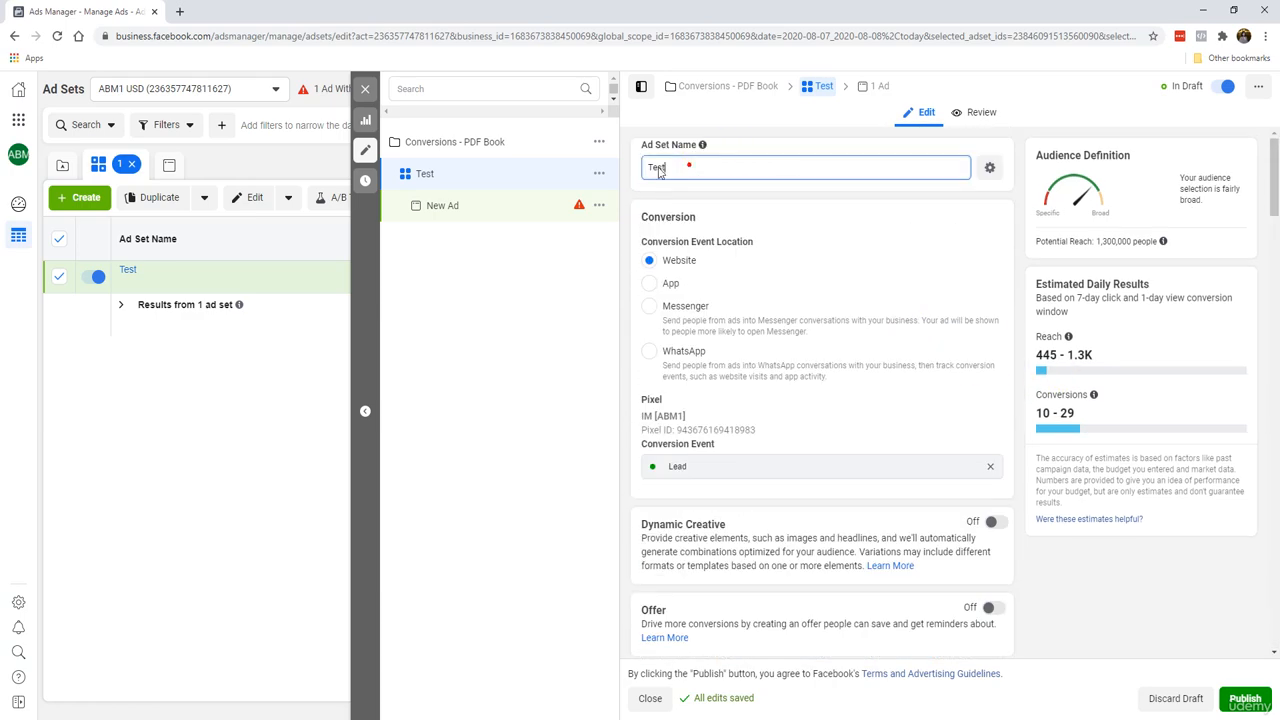
double_click(686, 166)
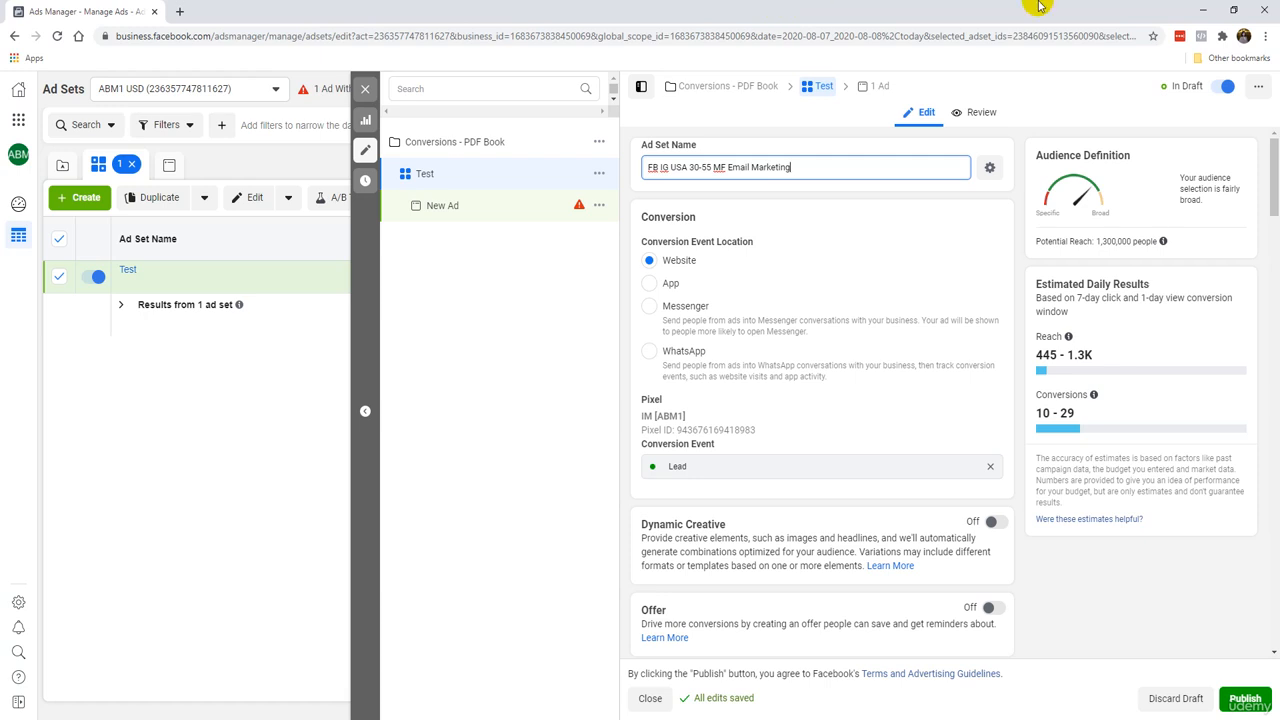
left_click(686, 167)
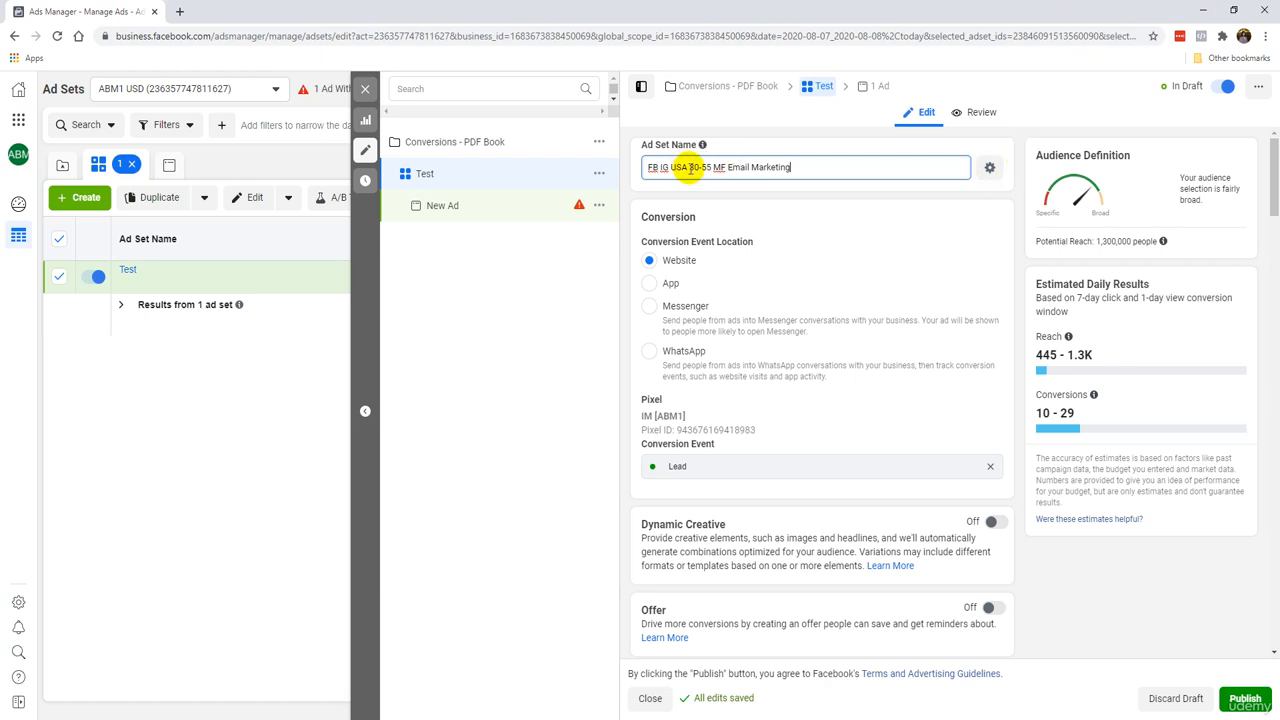
type("A")
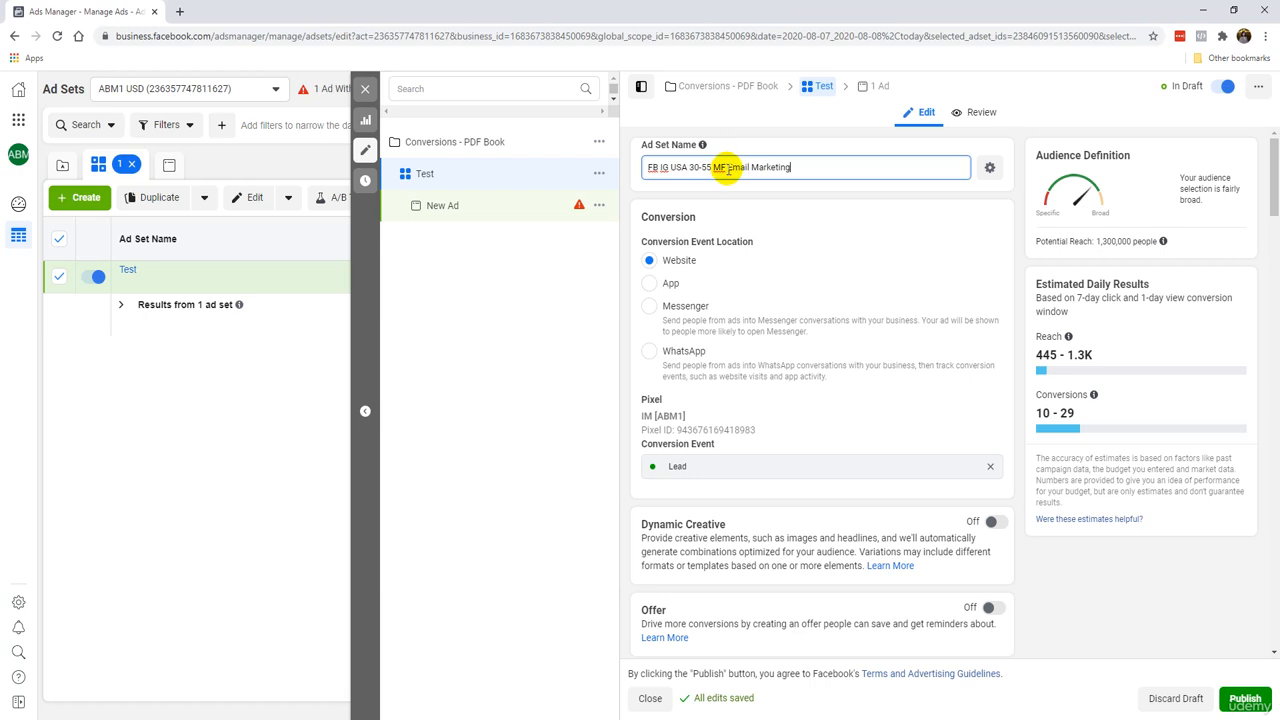
left_click(728, 168)
left_click(797, 211)
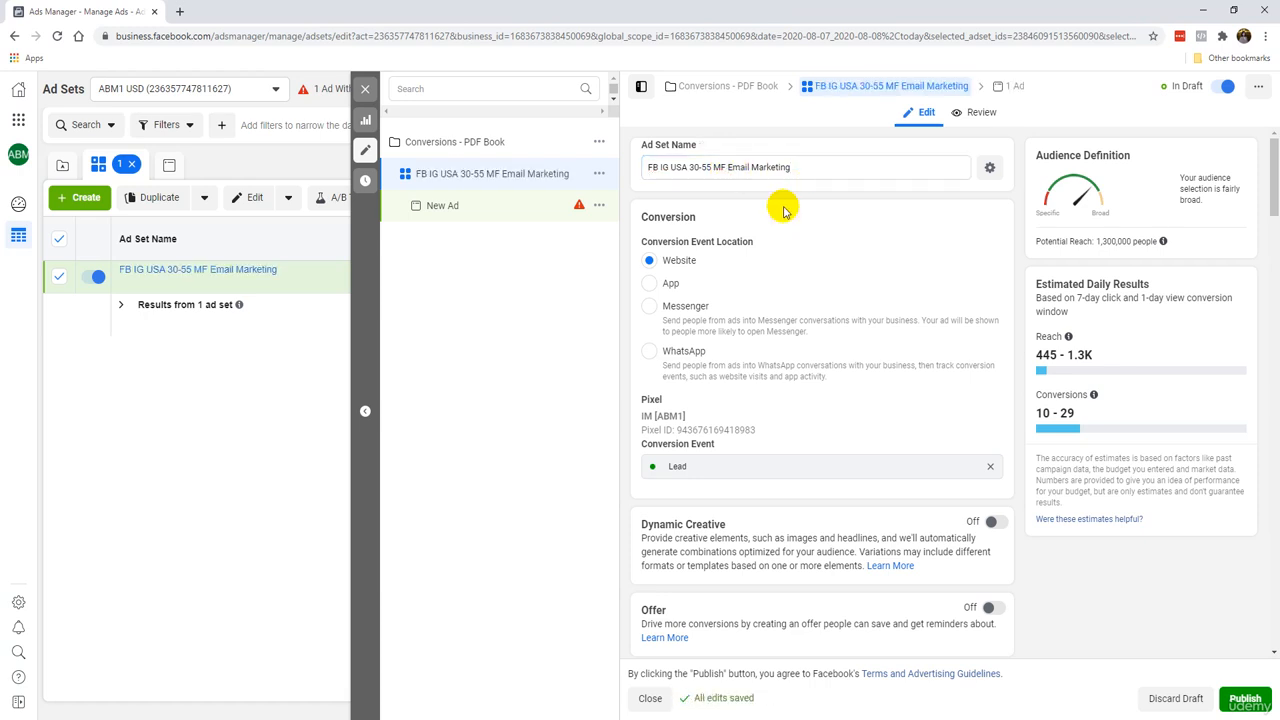
Publish the campaign and its ad set, and dismiss the publishing notification
left_click(1245, 699)
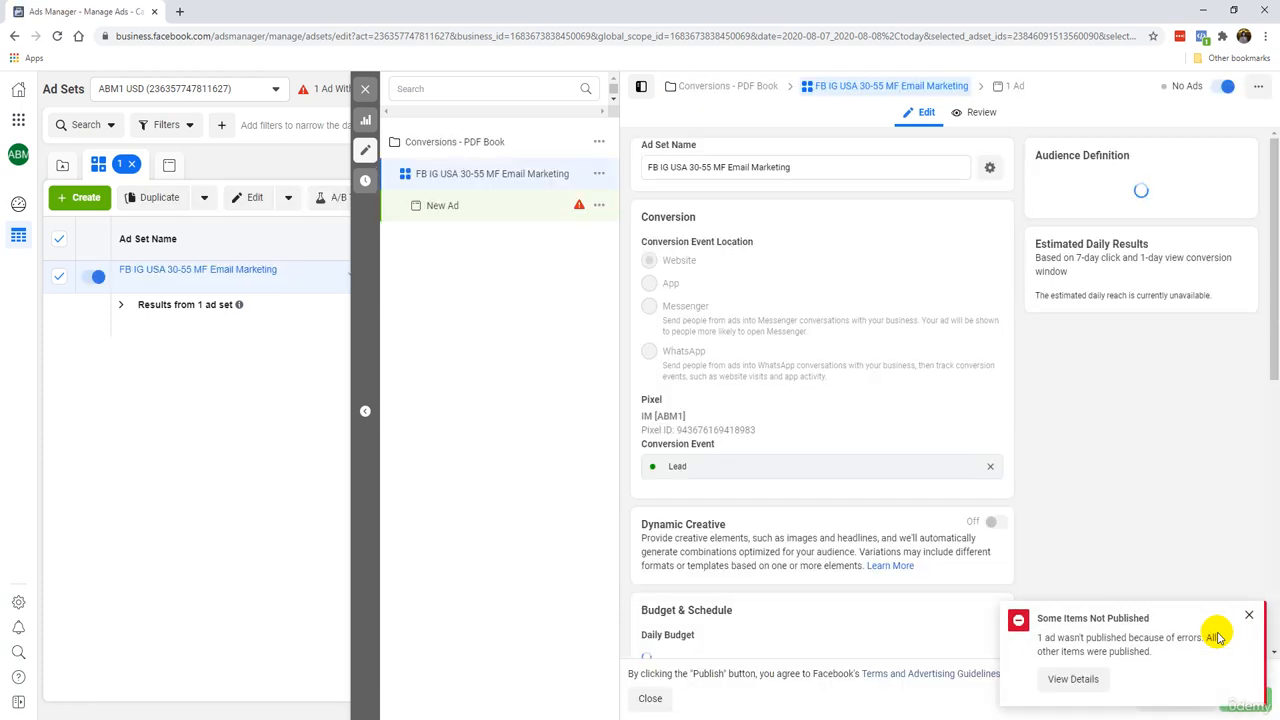
left_click(1248, 615)
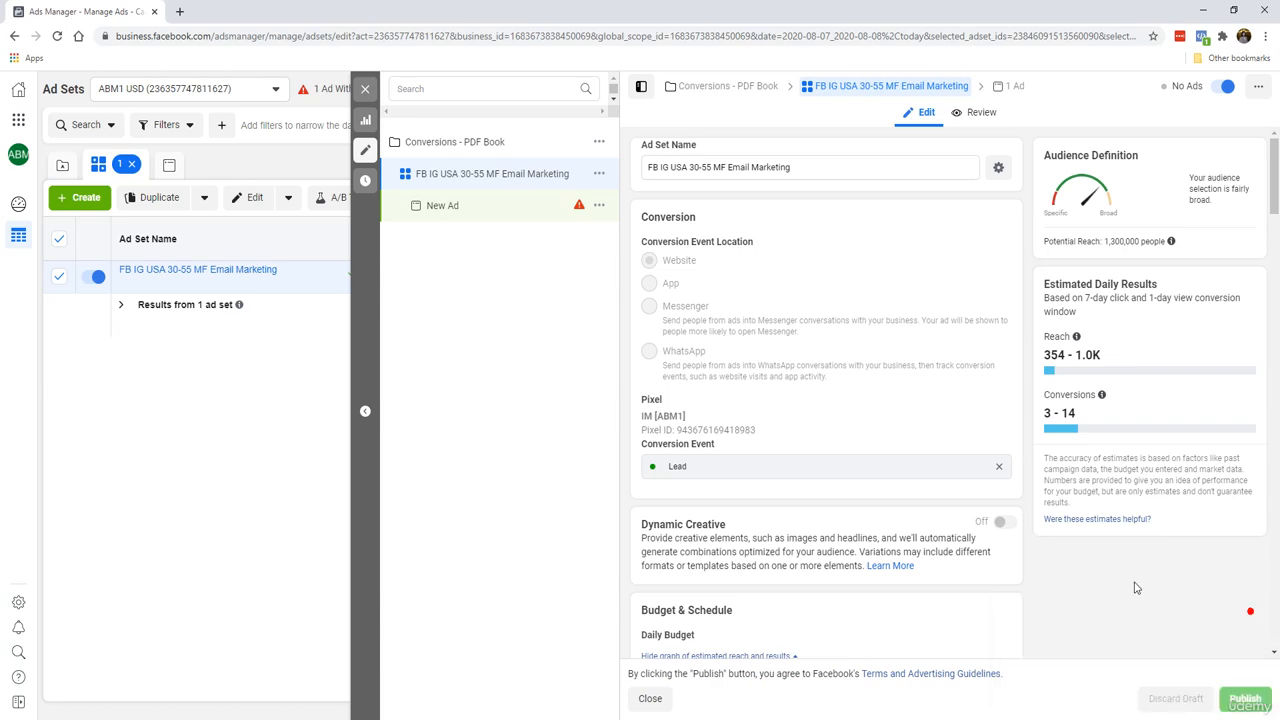
Look over the published ad set's conversion, budget and placement settings, and briefly view its ad
scroll(1076, 582, "down", 10)
scroll(1078, 582, "down", 15)
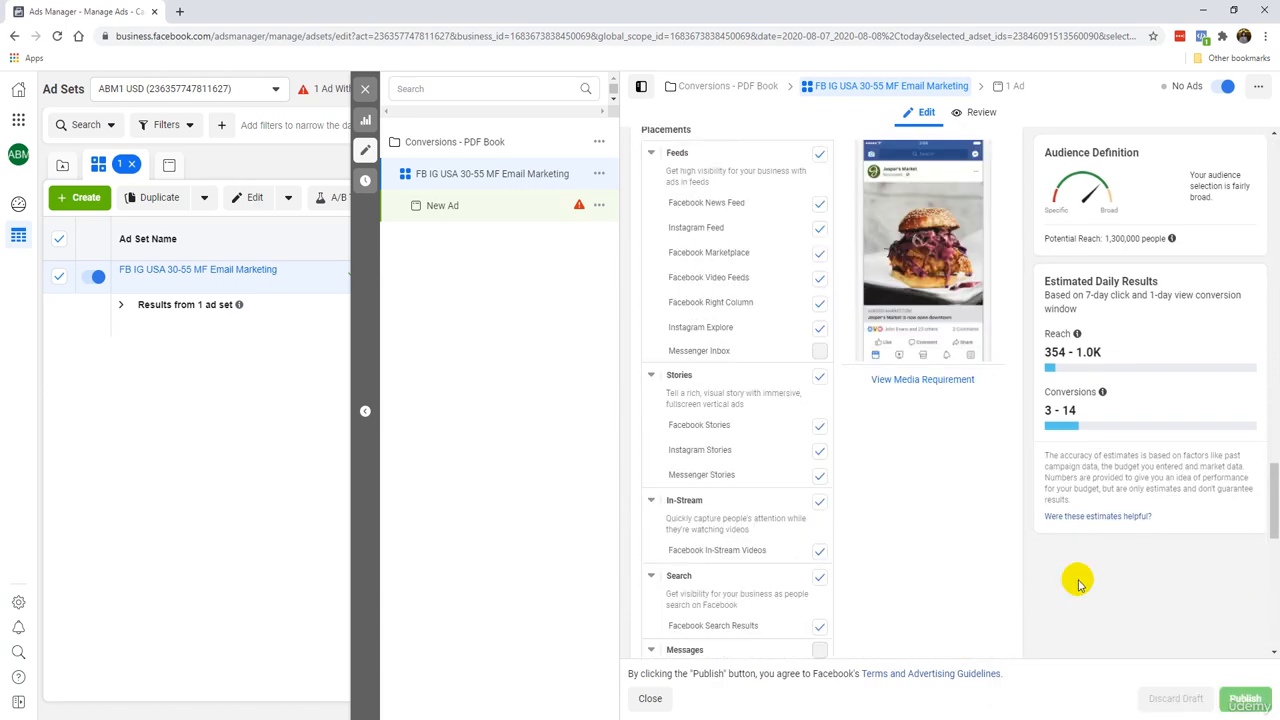
scroll(1078, 582, "up", 15)
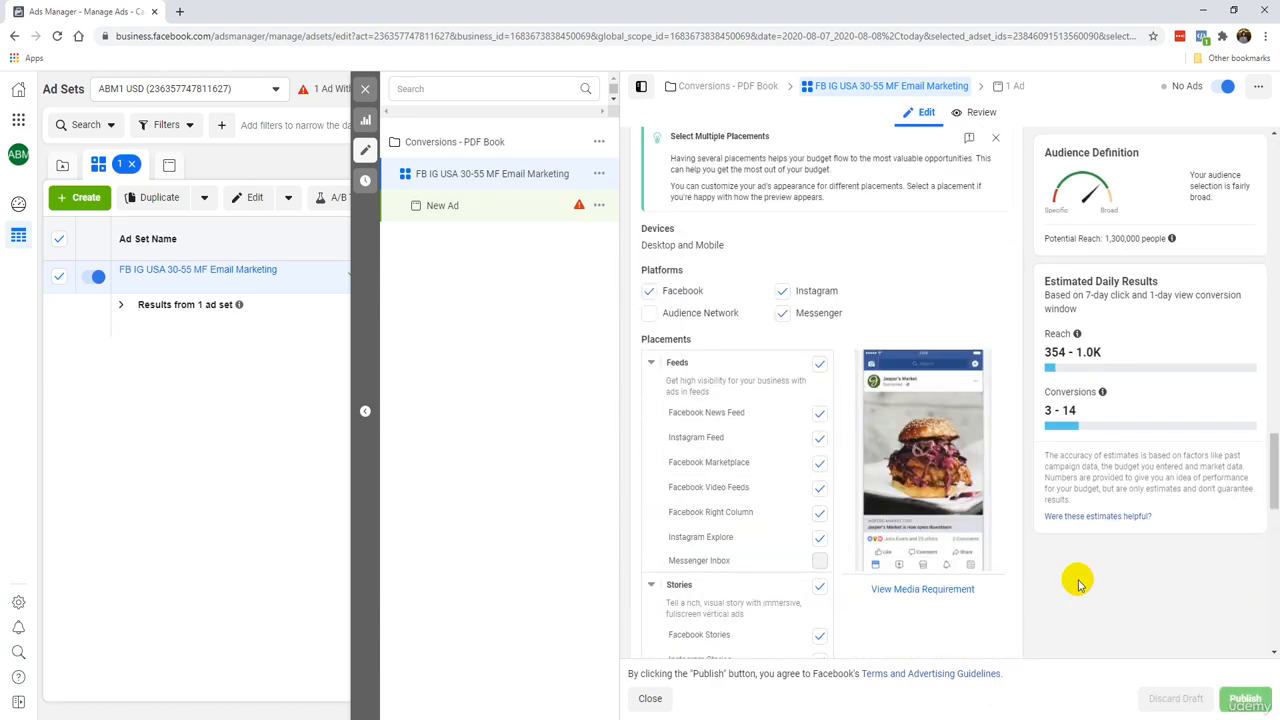
scroll(973, 466, "up", 10)
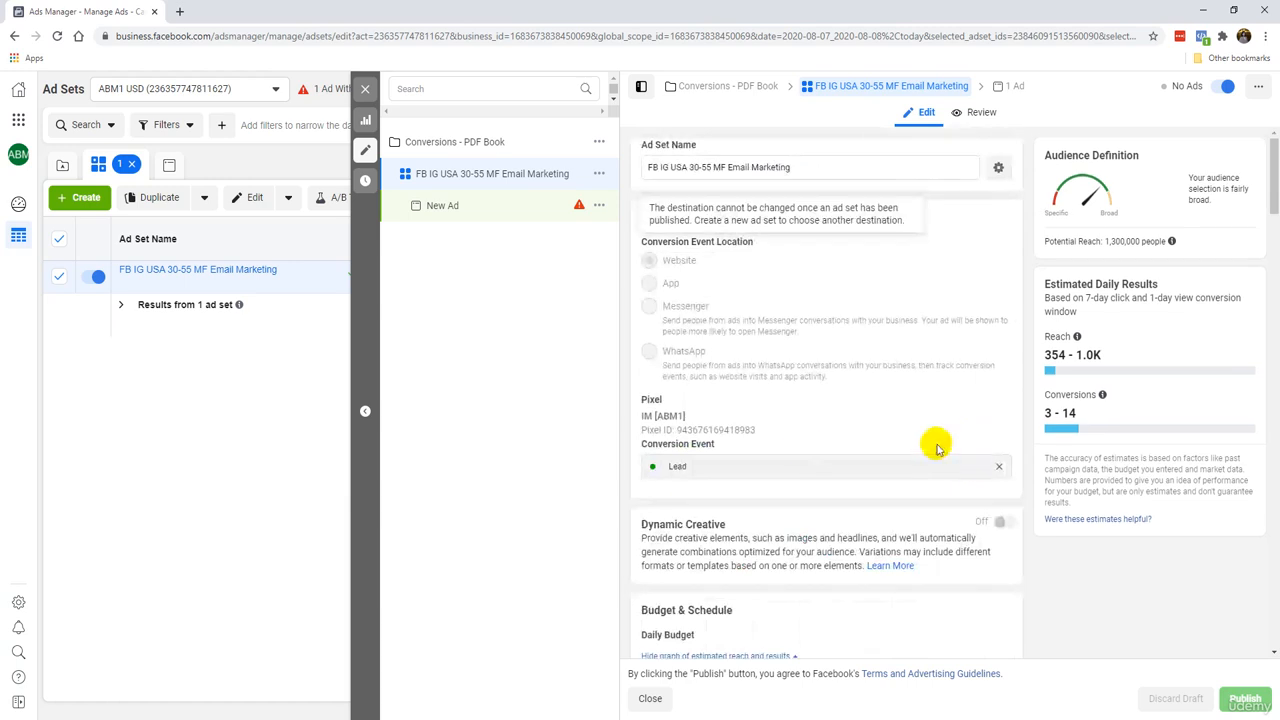
scroll(900, 443, "down", 6)
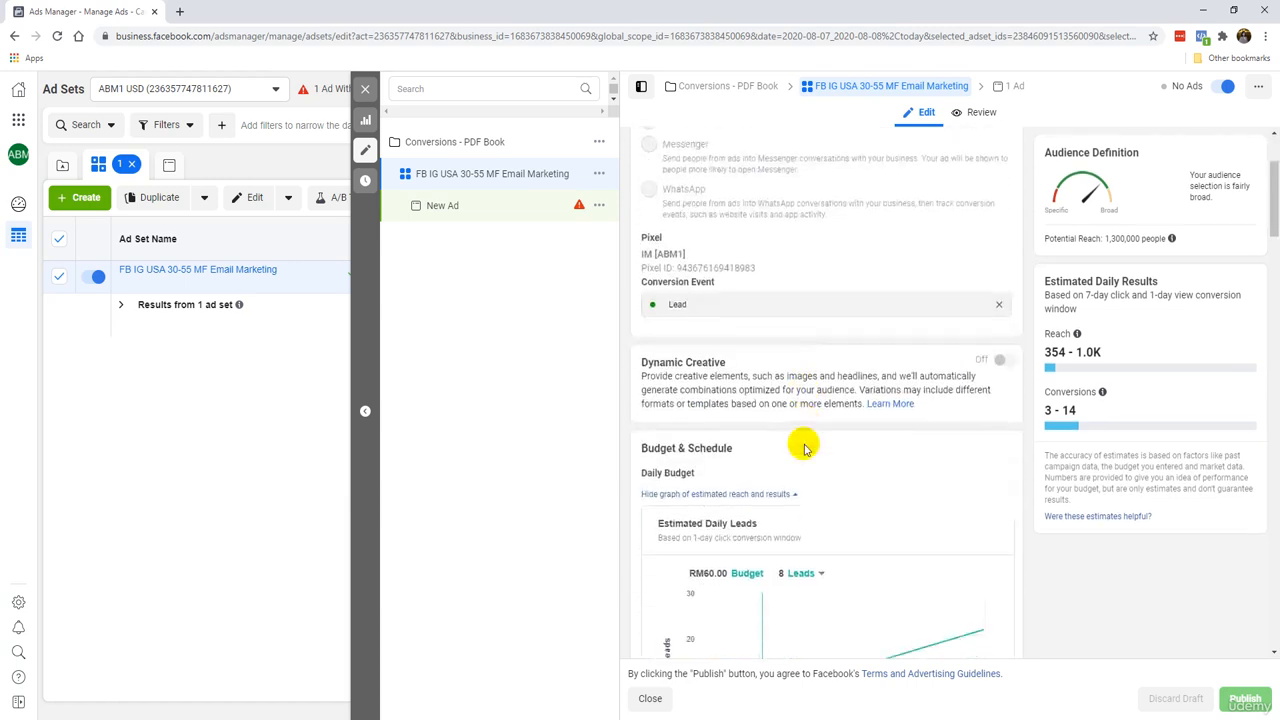
left_click(578, 207)
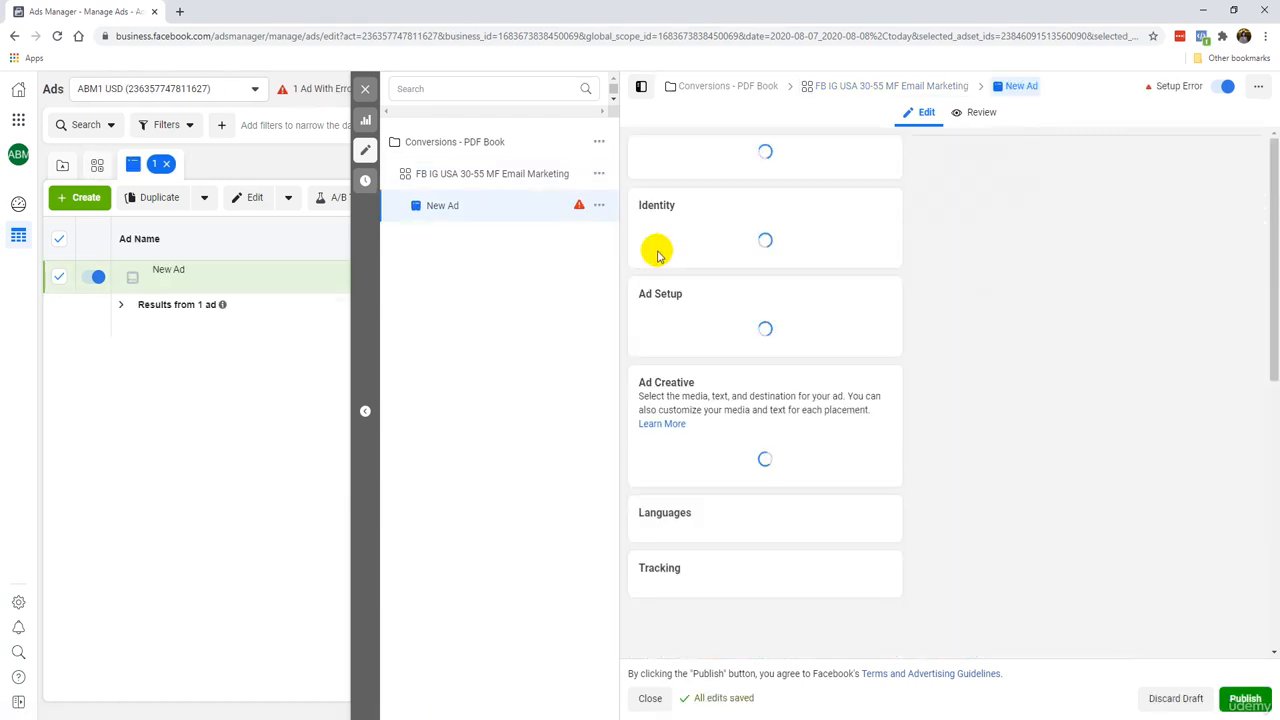
left_click(500, 174)
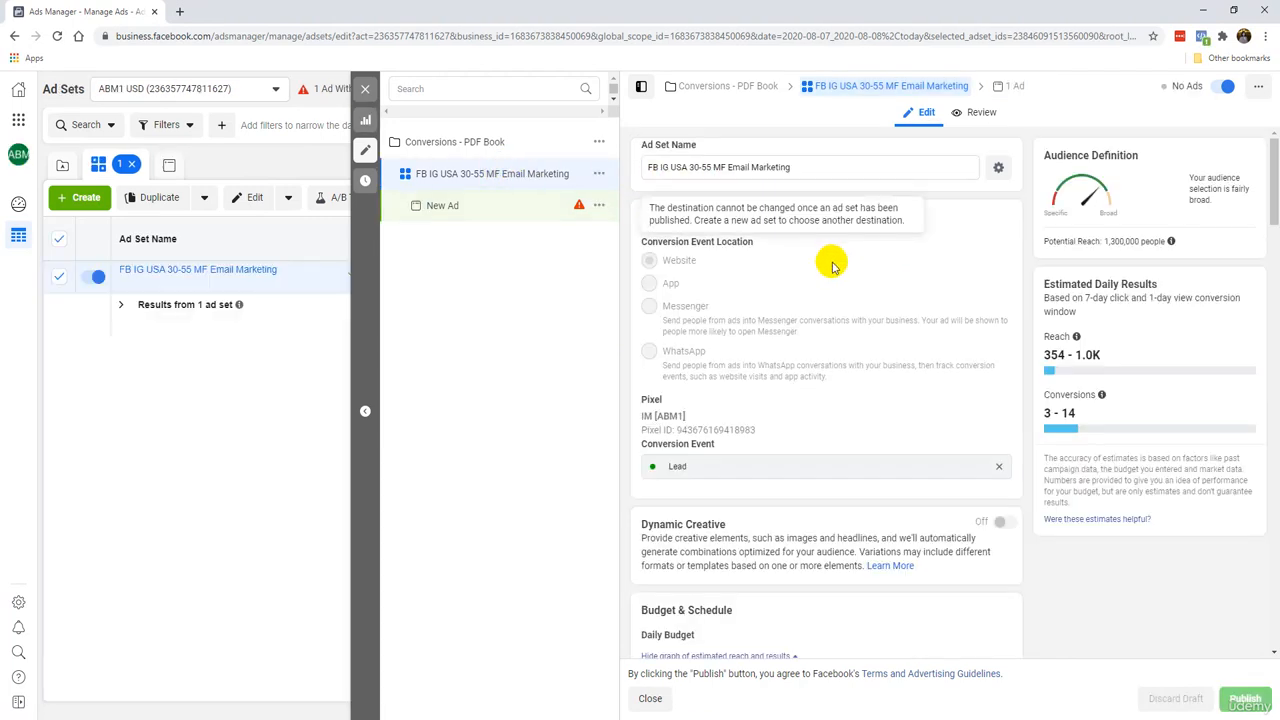
Open the Conversions - PDF Book campaign's settings, review its objective and budget optimization, and close the editor
left_click(362, 91)
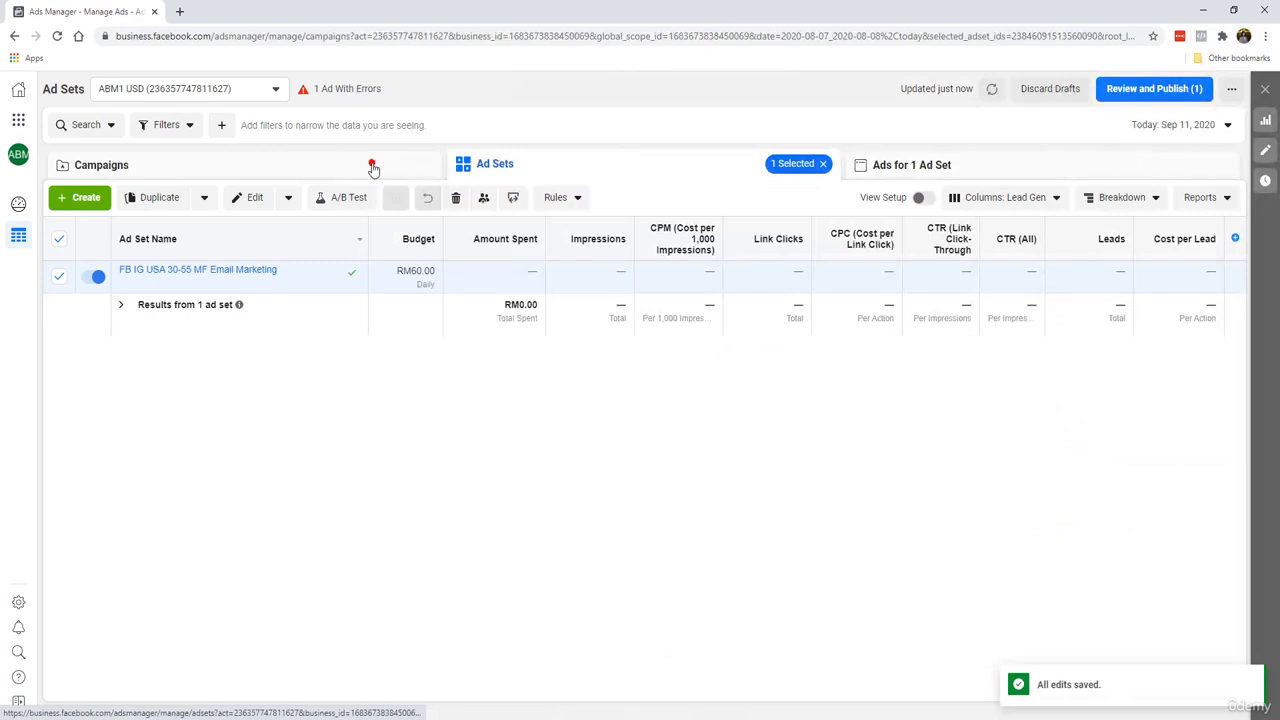
left_click(371, 165)
left_click(195, 280)
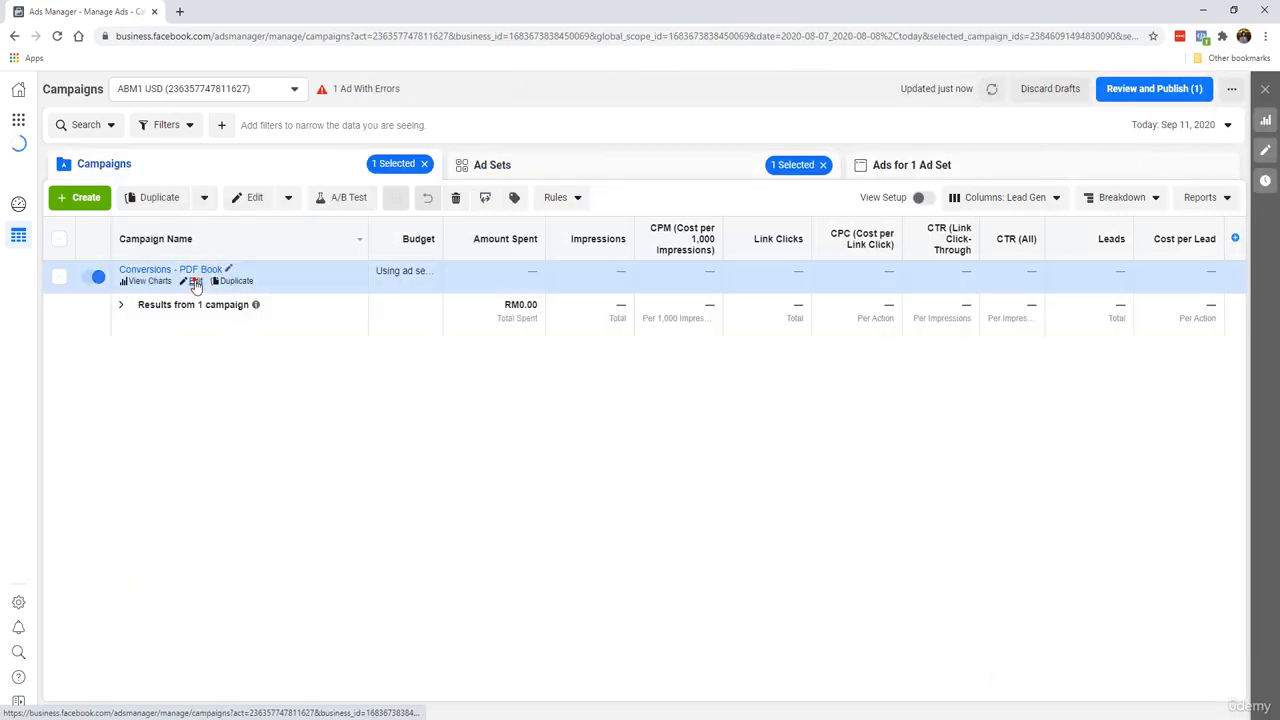
scroll(713, 424, "down", 2)
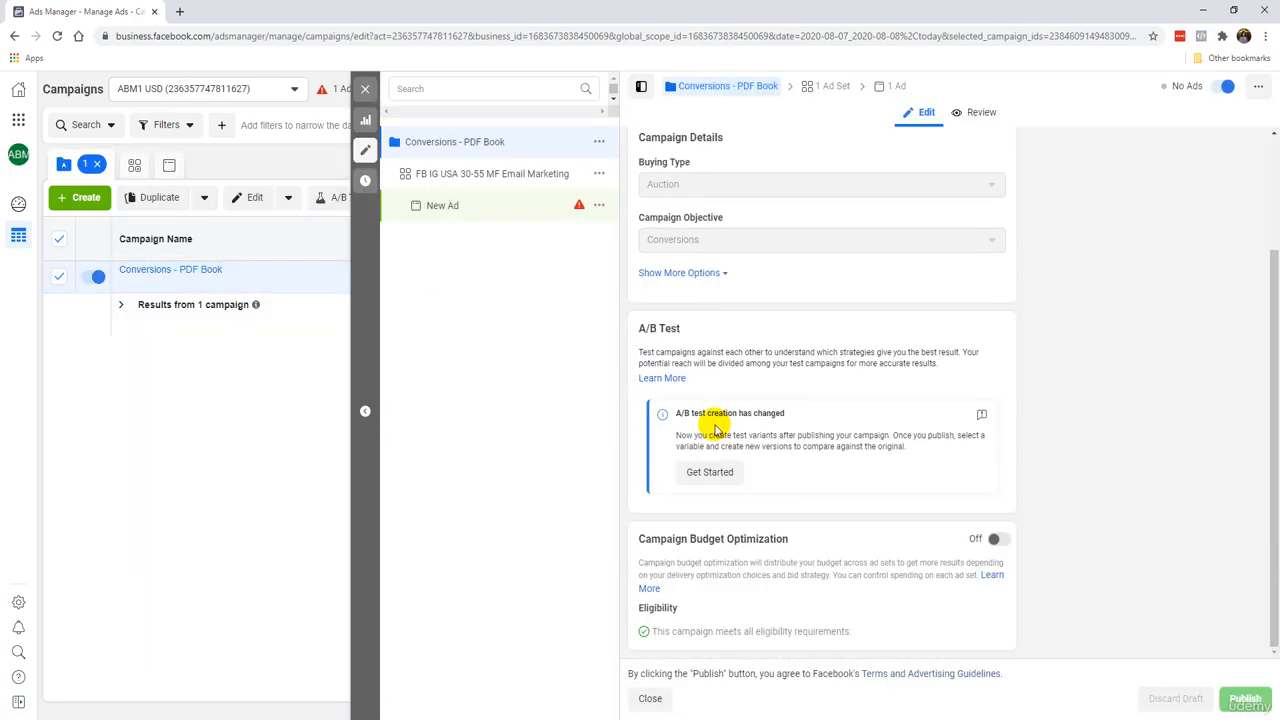
left_click(365, 89)
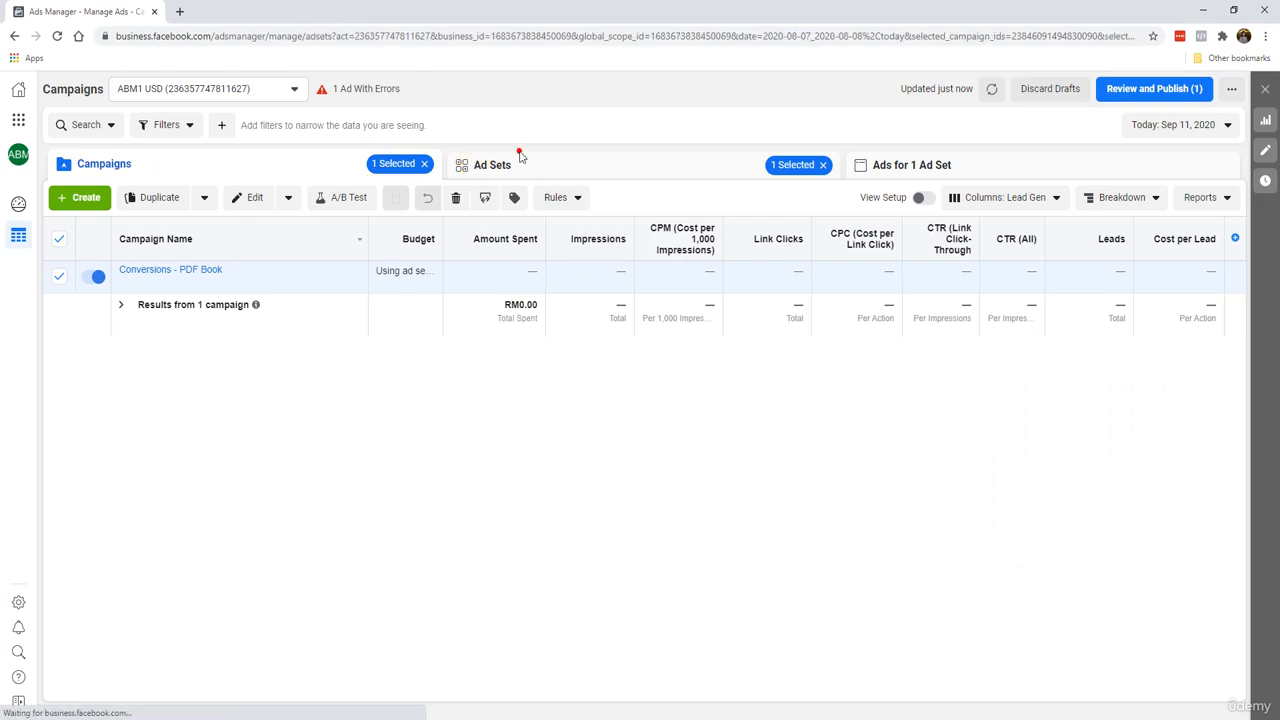
Reopen the Email Marketing ad set and review its budget, audience and placements, expanding the extra placement and delivery options
left_click(519, 157)
left_click(205, 279)
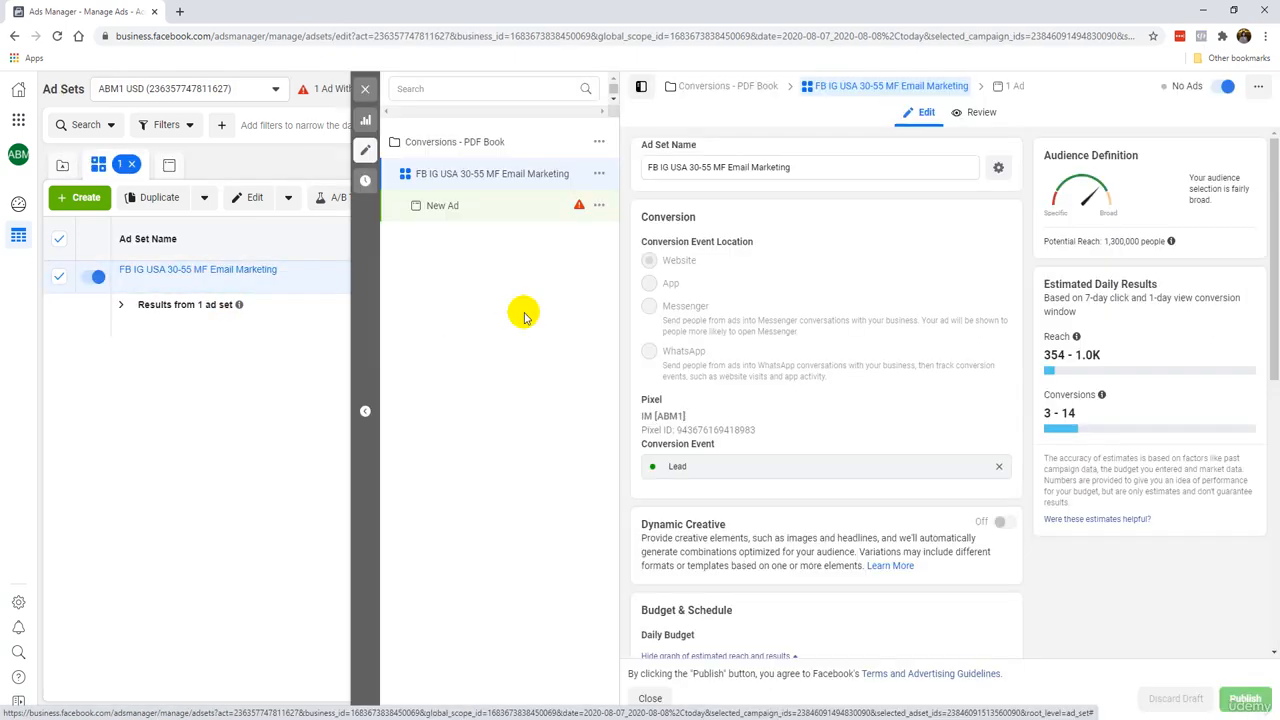
scroll(740, 318, "down", 5)
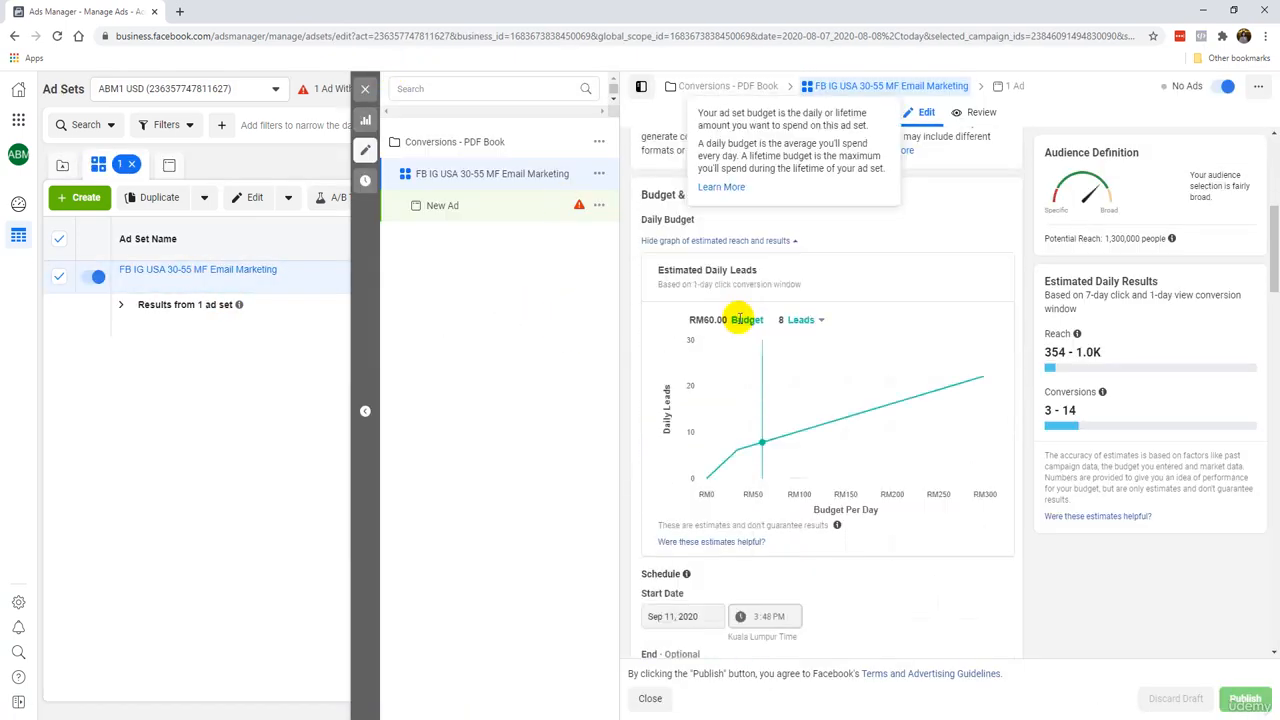
scroll(740, 318, "down", 6)
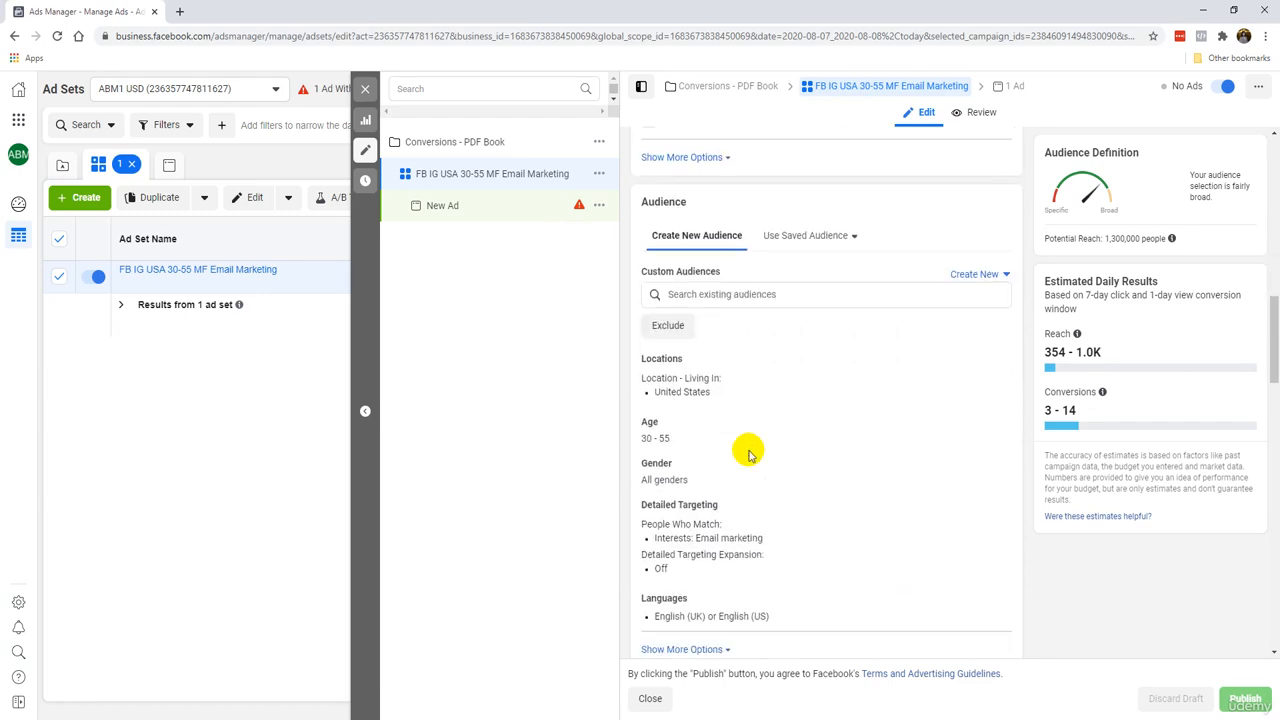
scroll(748, 452, "down", 10)
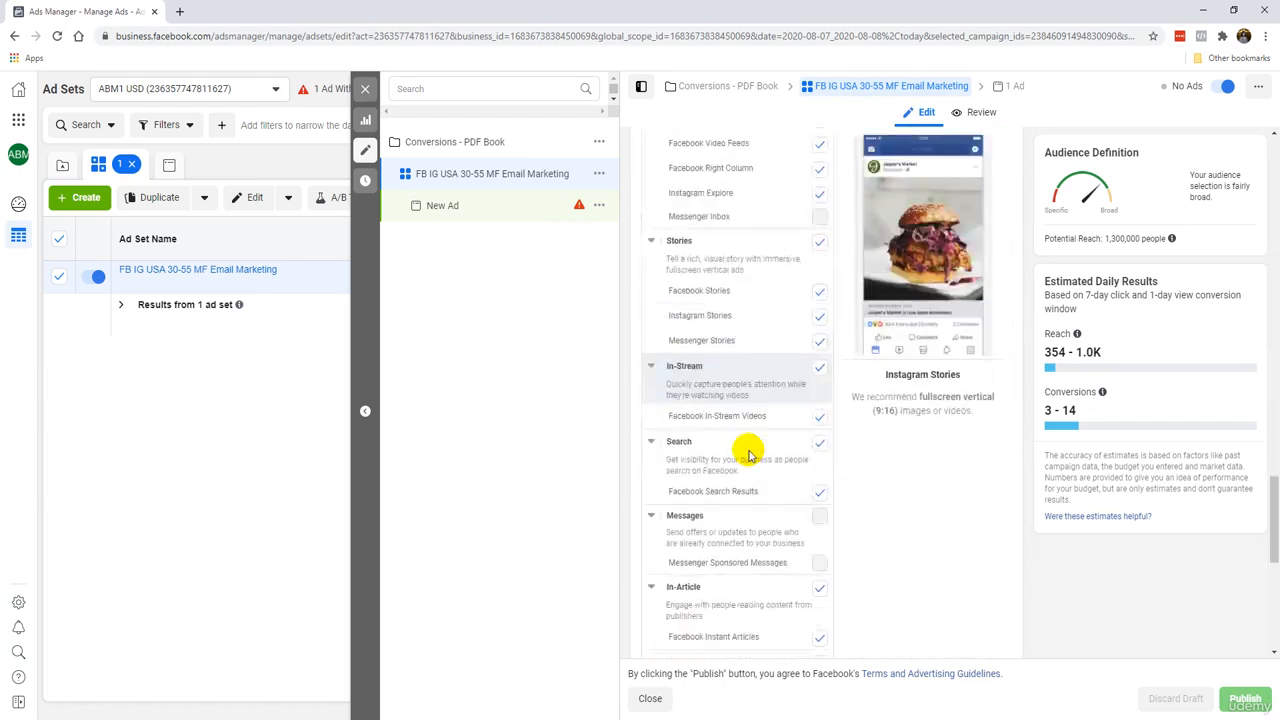
scroll(748, 452, "down", 6)
left_click(703, 380)
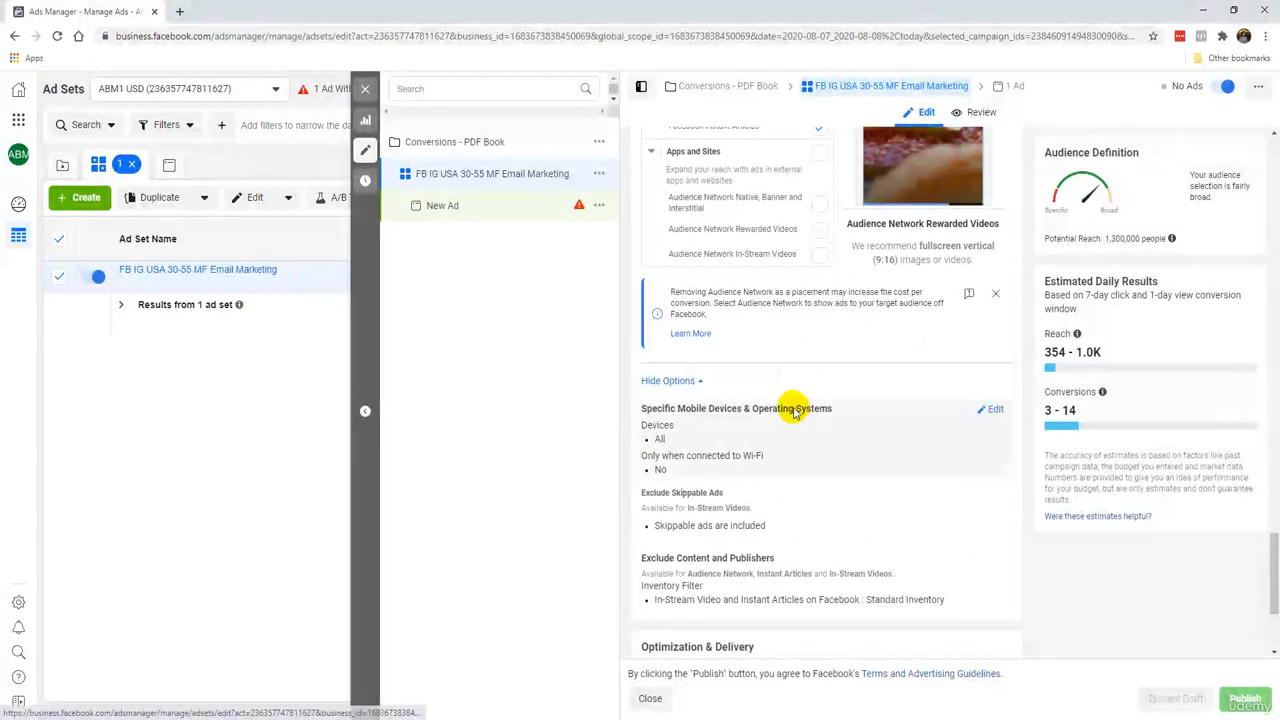
scroll(793, 410, "down", 2)
left_click(714, 617)
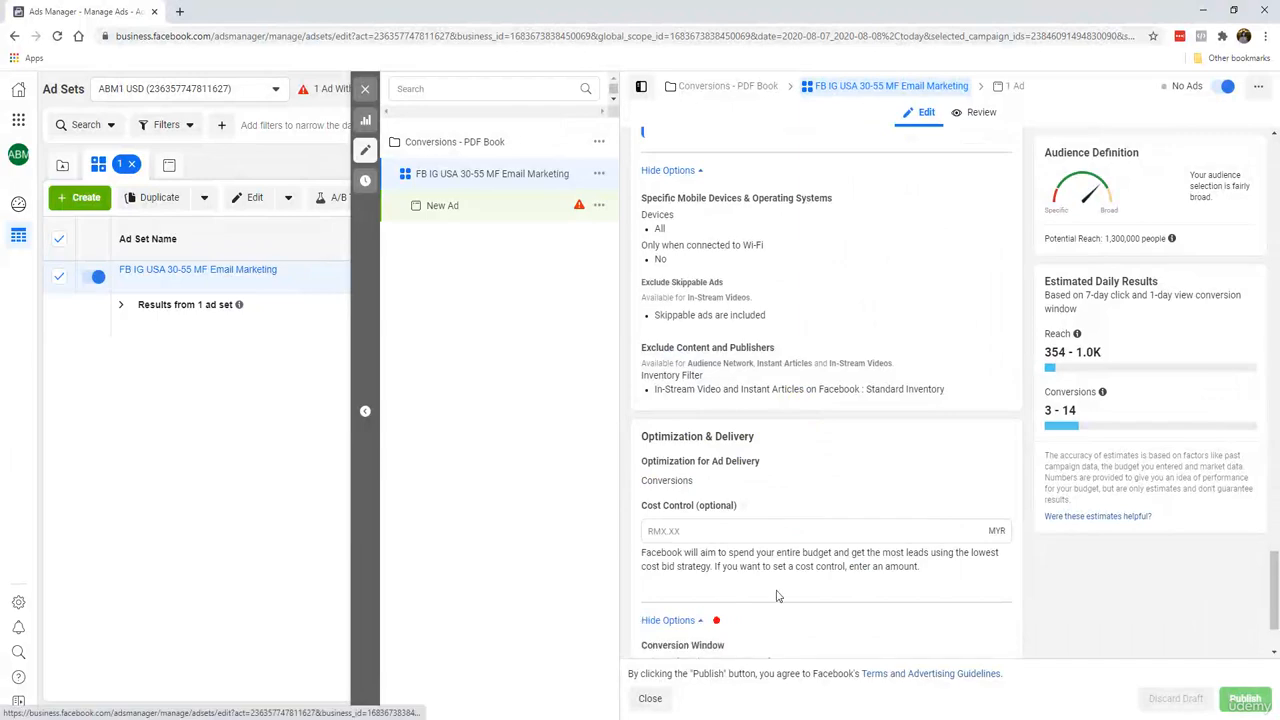
scroll(776, 596, "down", 1)
scroll(780, 595, "up", 10)
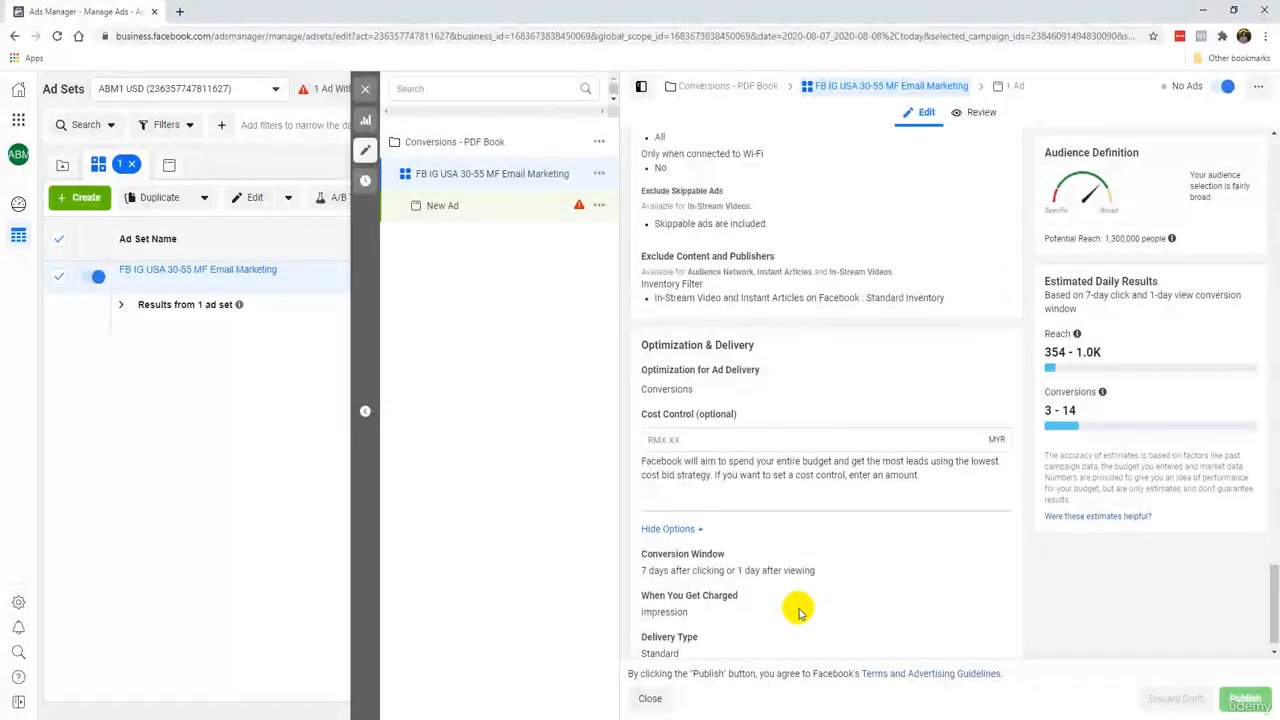
scroll(792, 595, "up", 15)
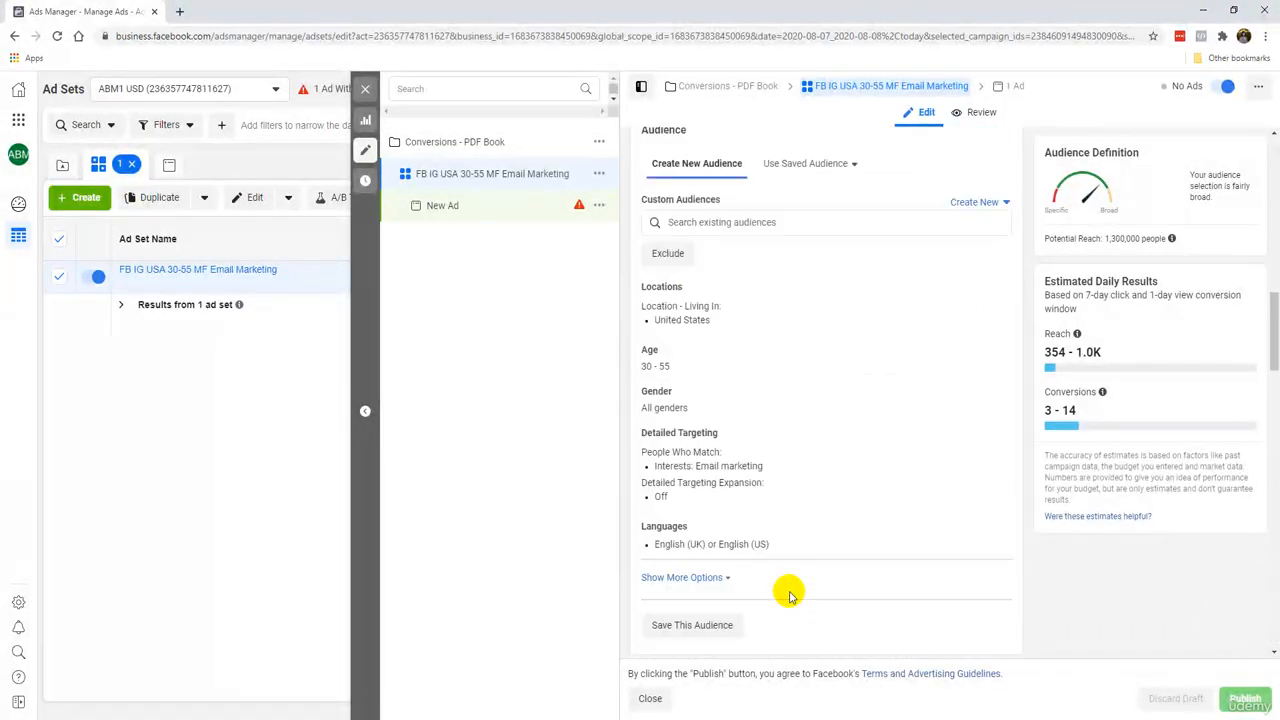
scroll(788, 592, "up", 3)
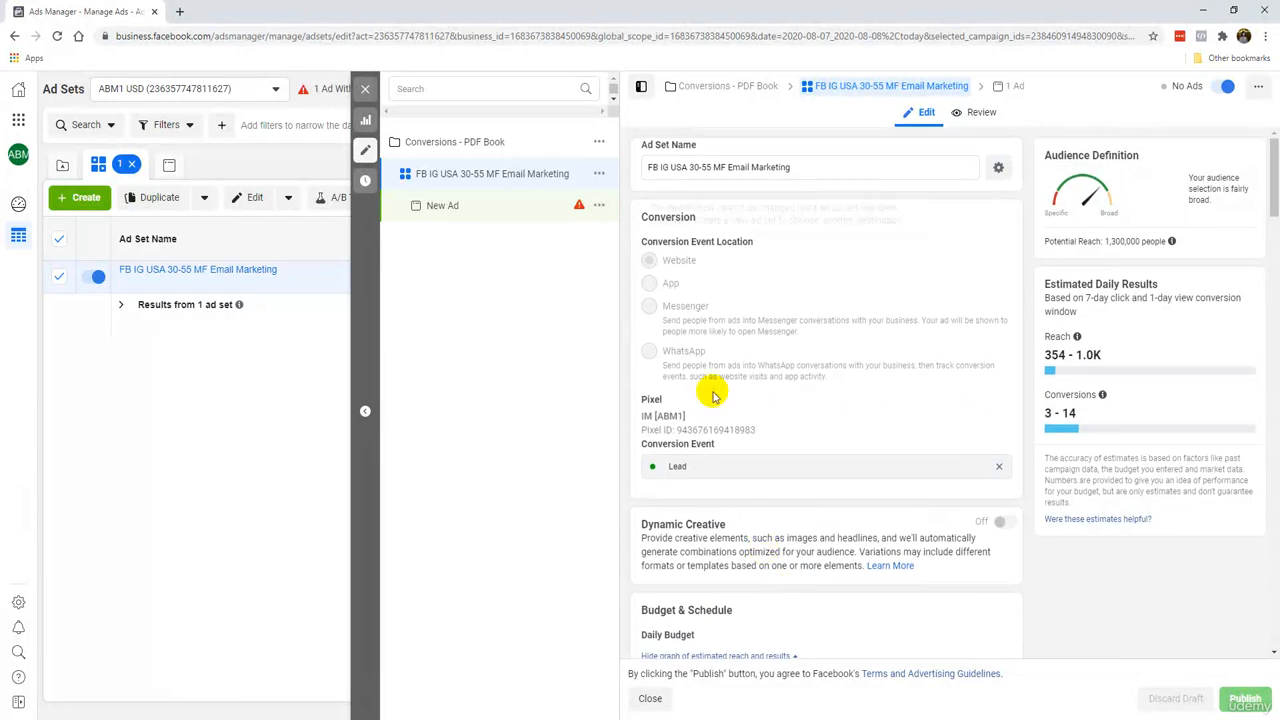
Hide the campaign structure beside the ad set editor and show it again
left_click(640, 88)
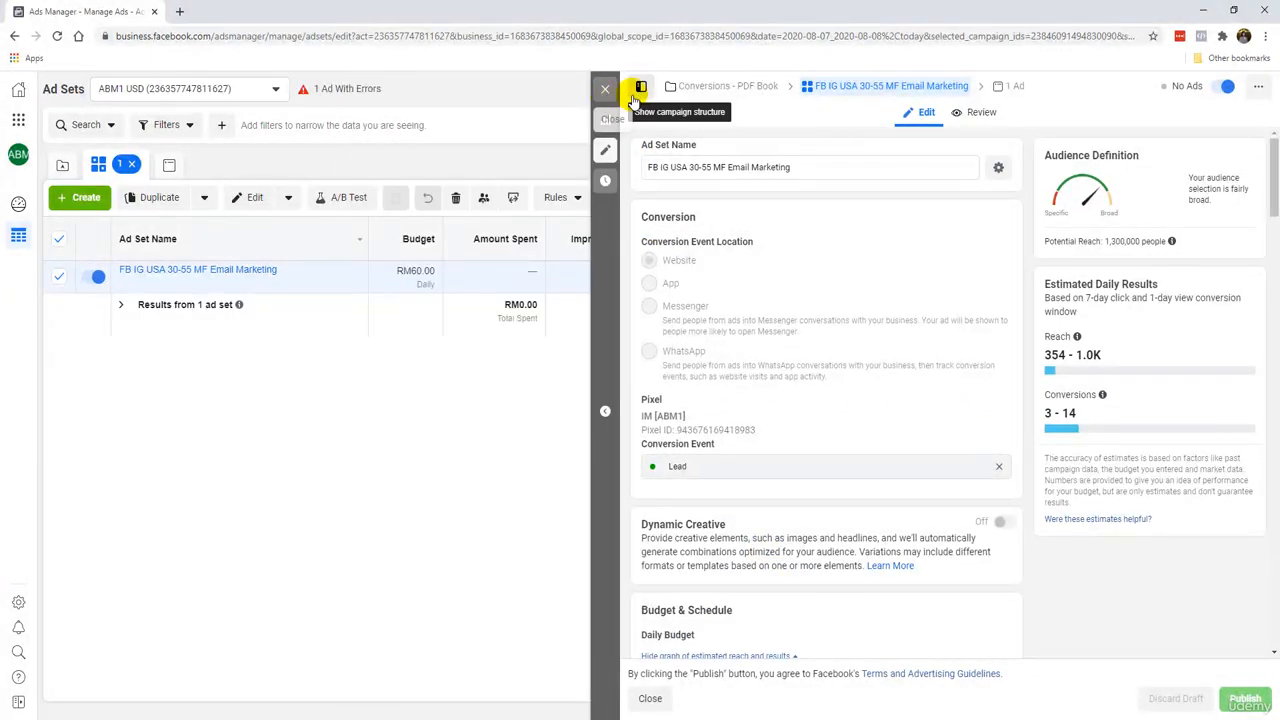
left_click(640, 87)
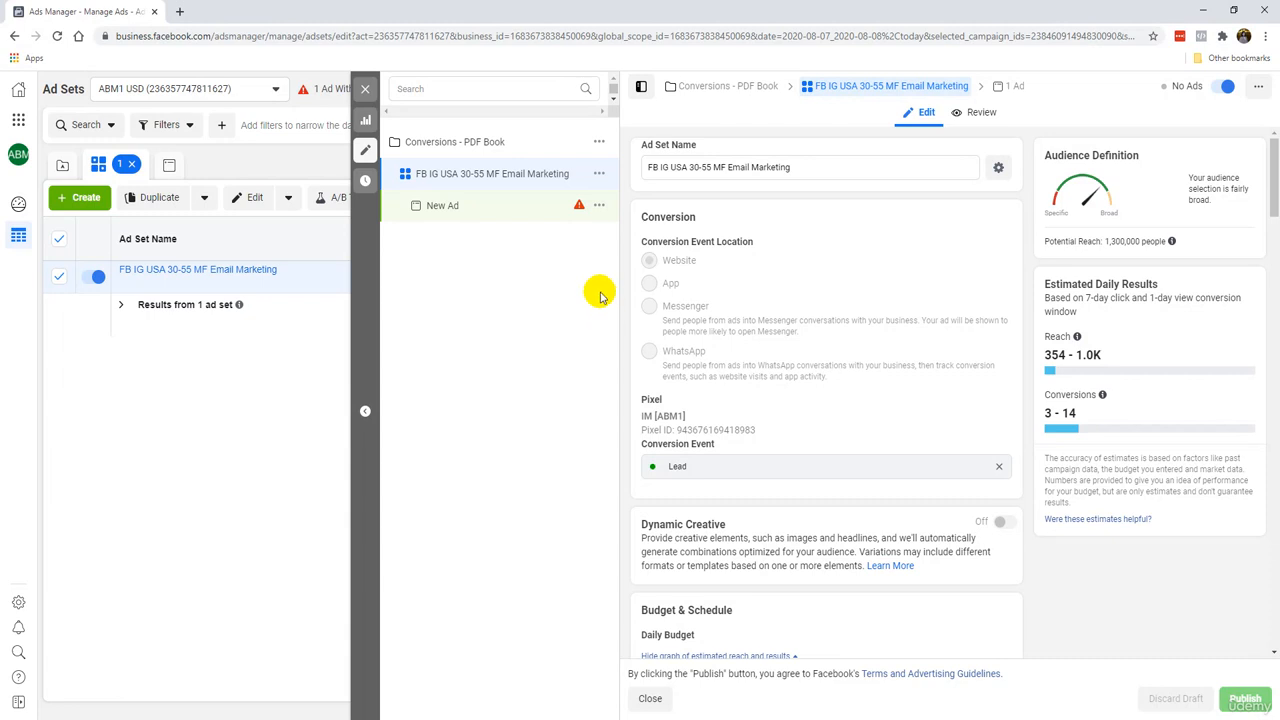
mouse_move(582, 207)
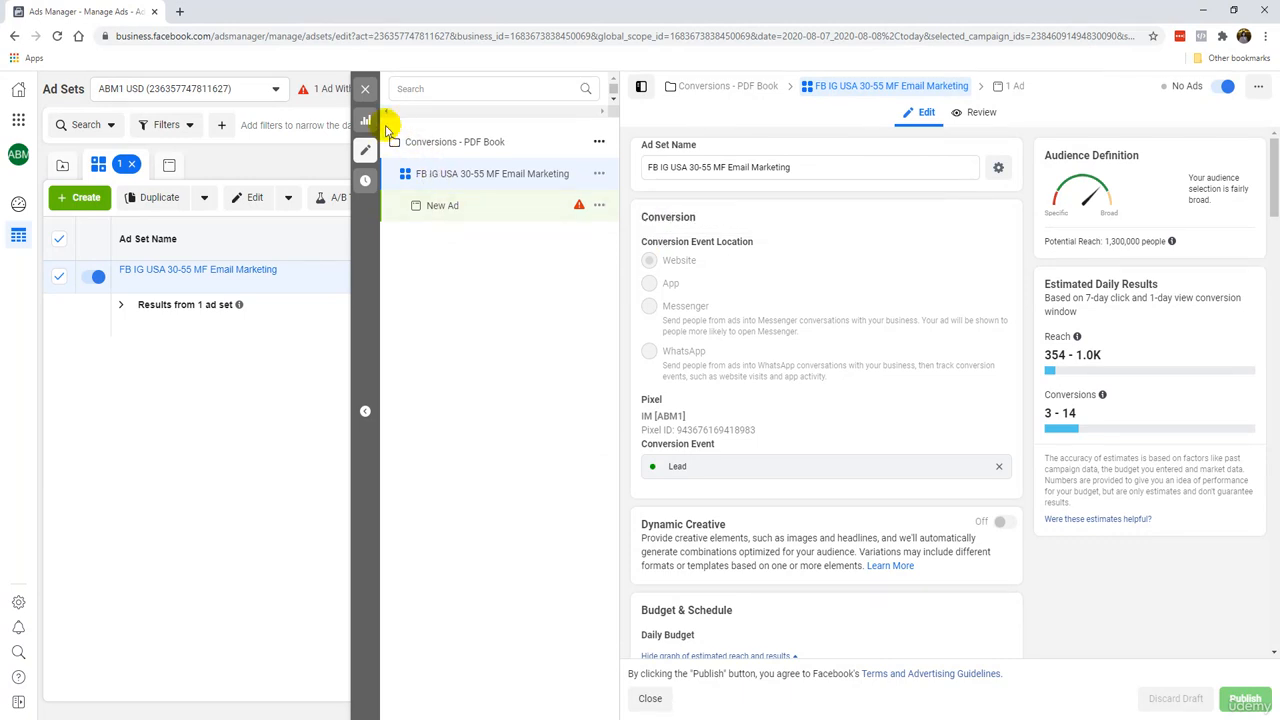
Leave the ad set editor, open the ad set's New Ad for editing and rename it "Post 1"
left_click(365, 89)
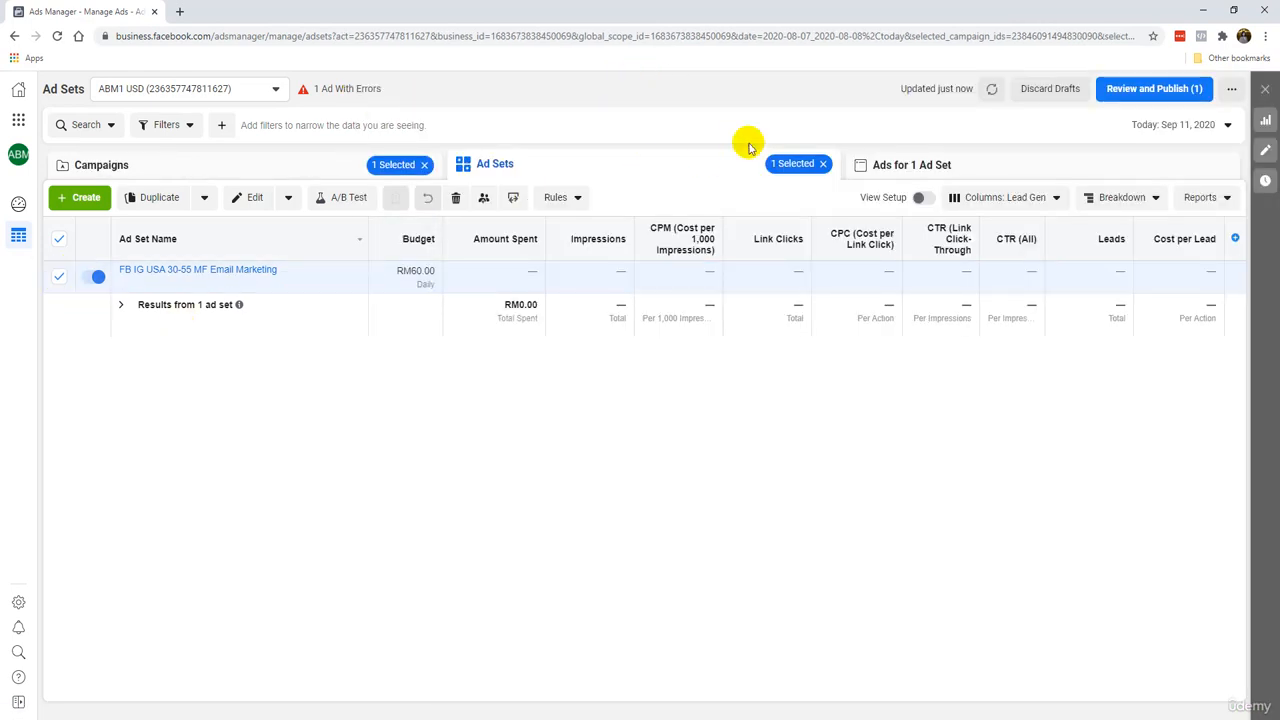
left_click(920, 170)
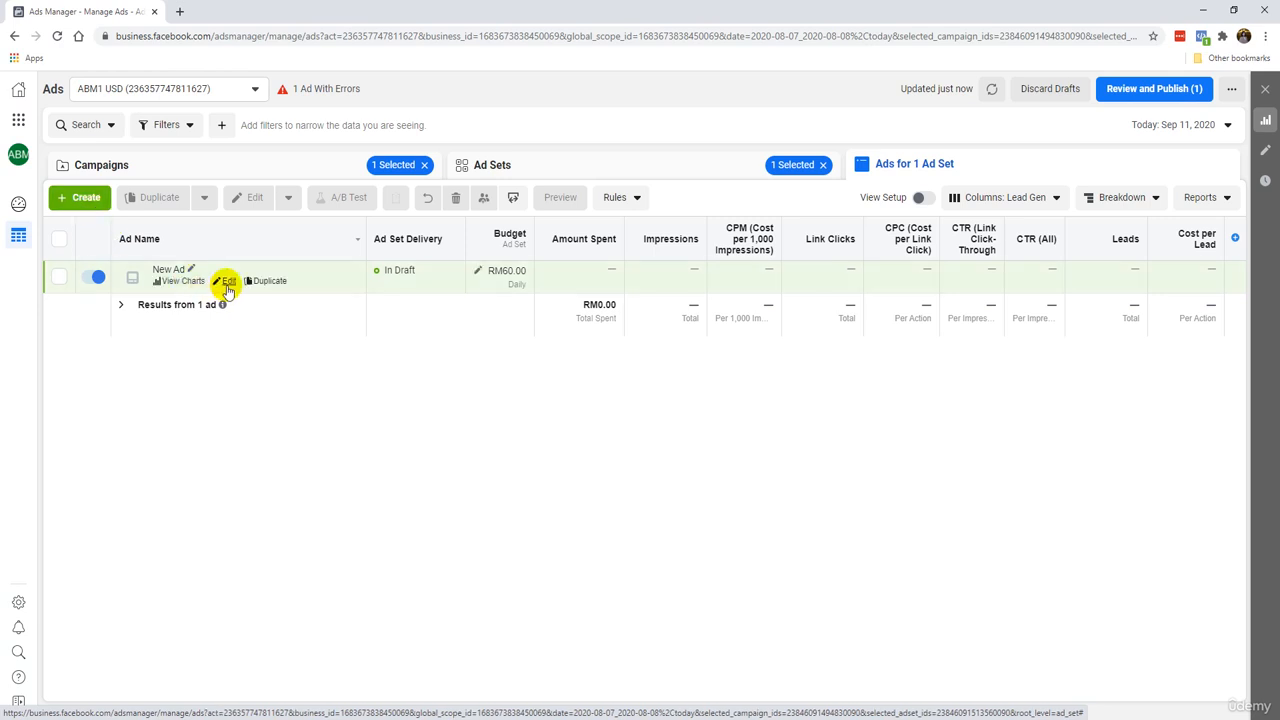
left_click(227, 283)
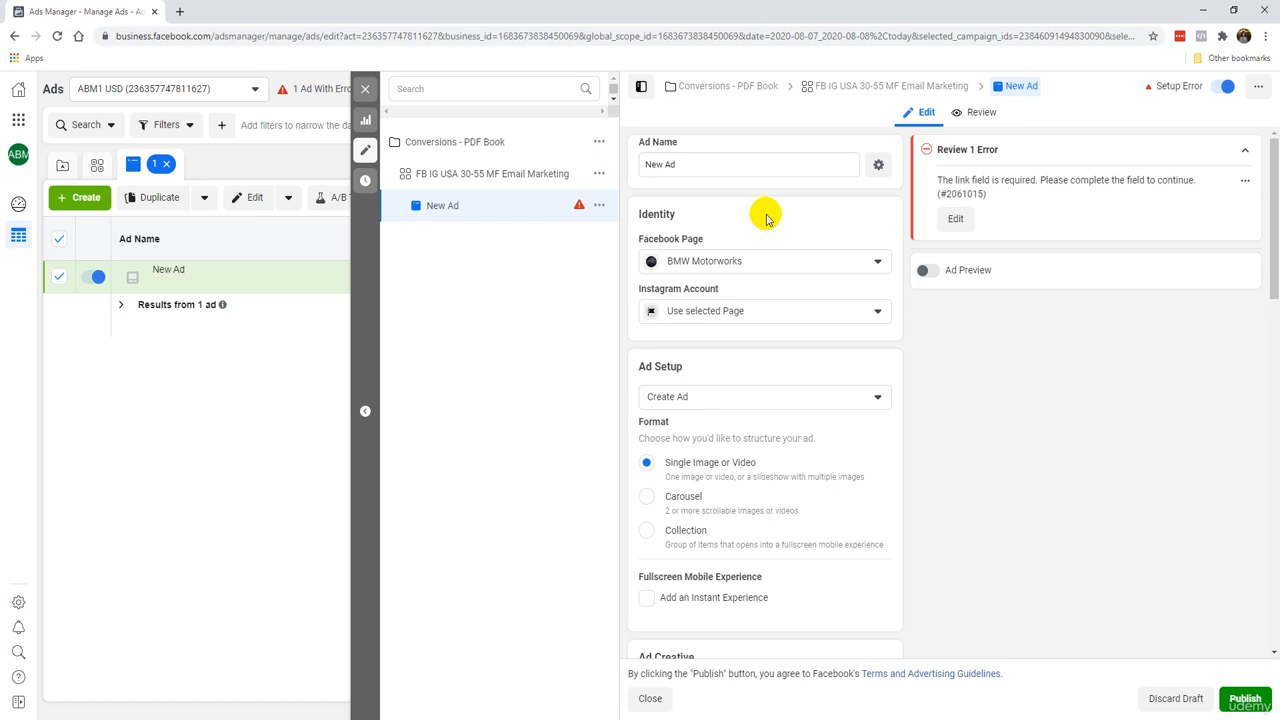
left_click_drag(724, 165, 528, 166)
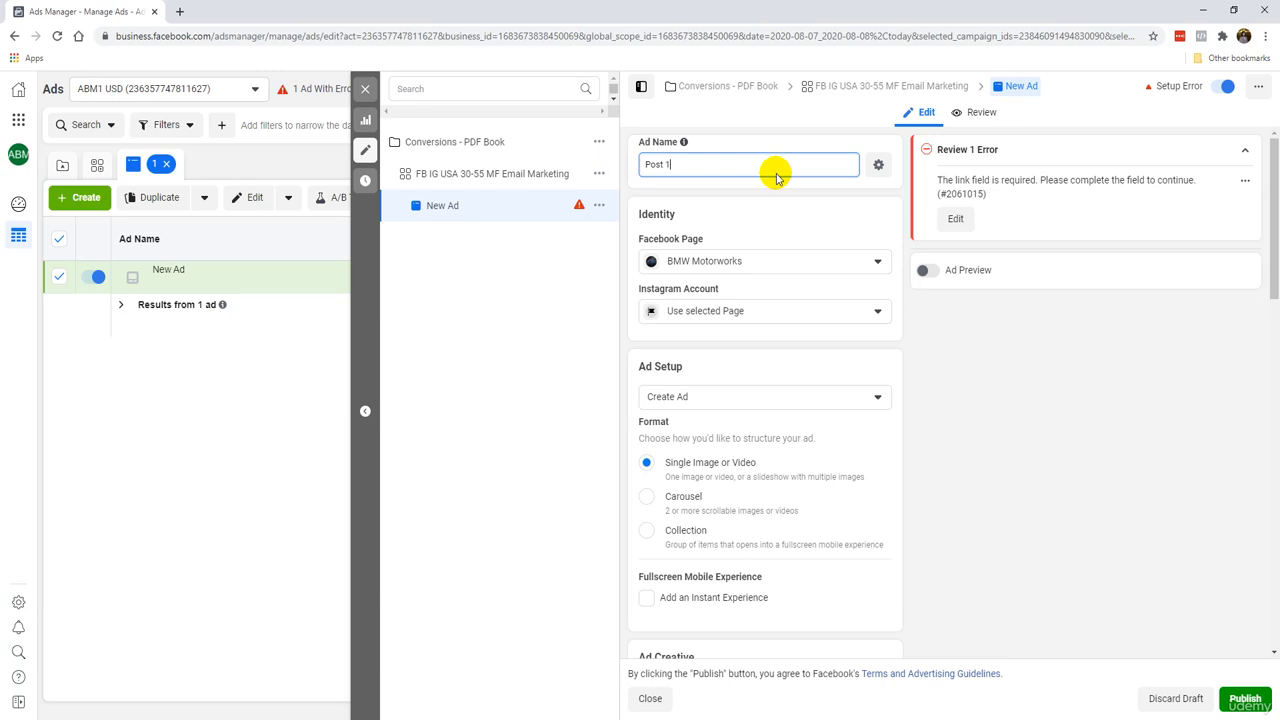
left_click(779, 214)
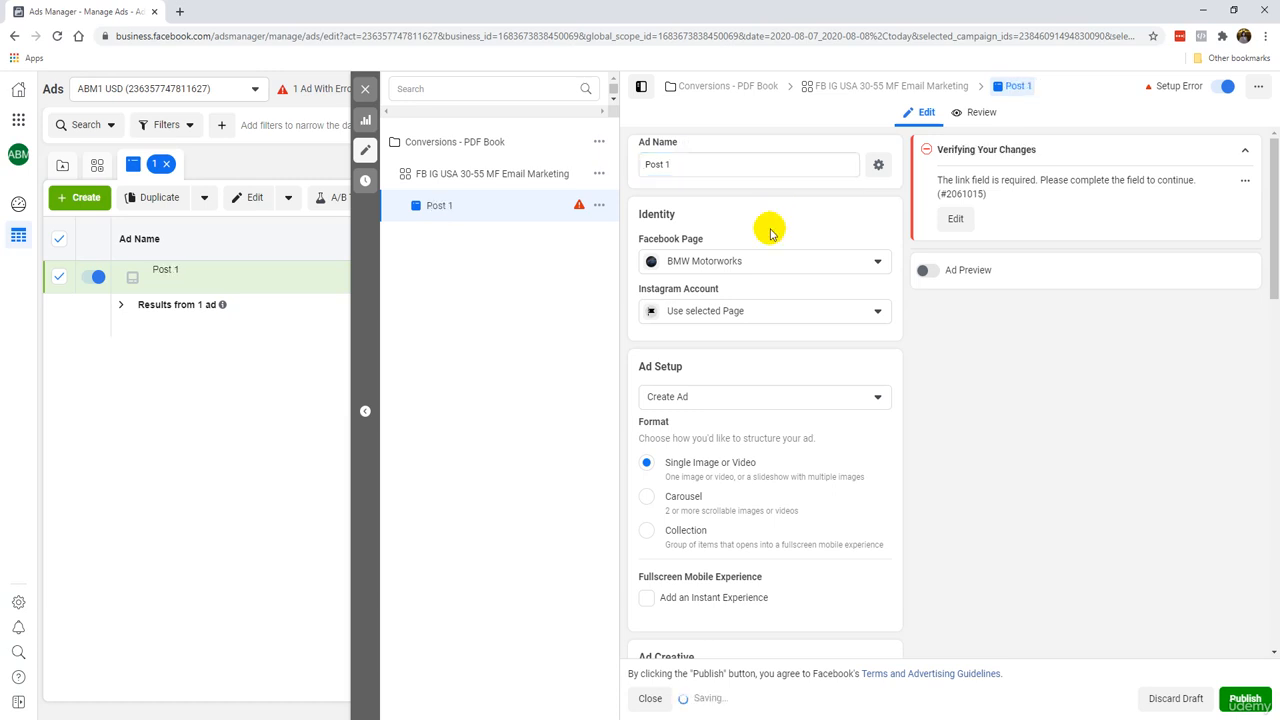
Check the Facebook Page and the available Instagram account options in Post 1's identity settings
left_click(695, 264)
left_click(722, 244)
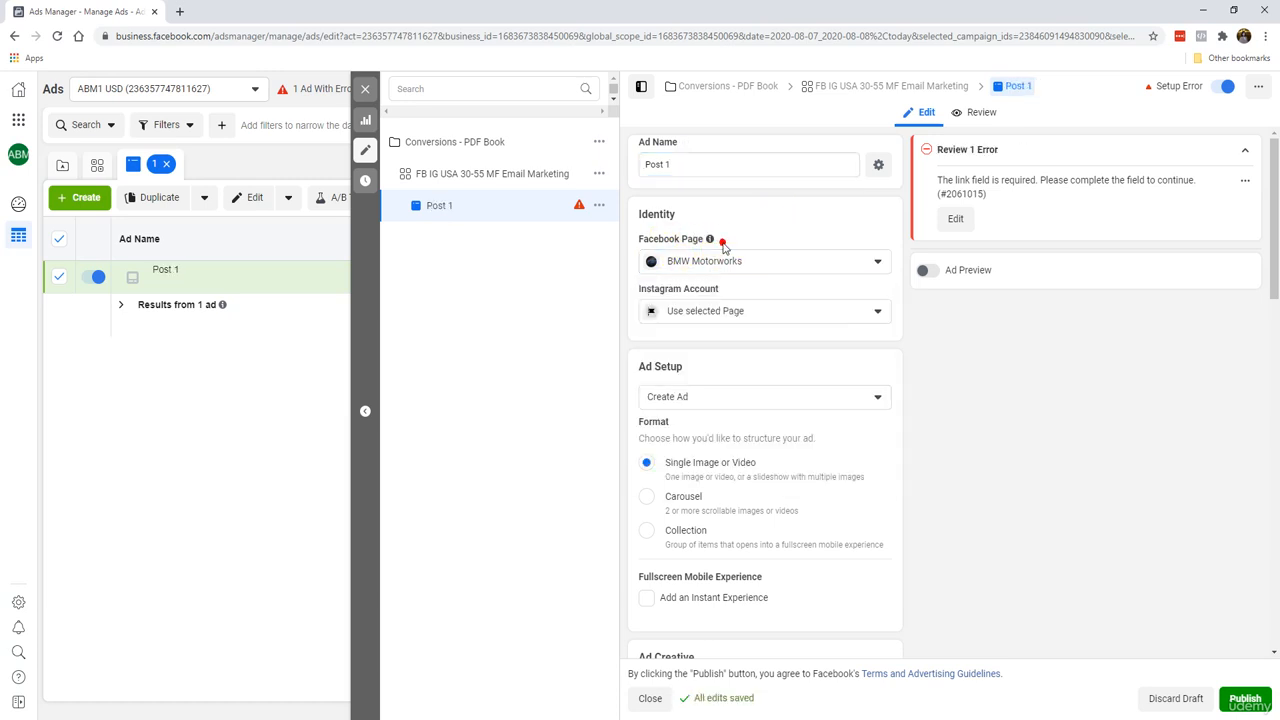
left_click(718, 313)
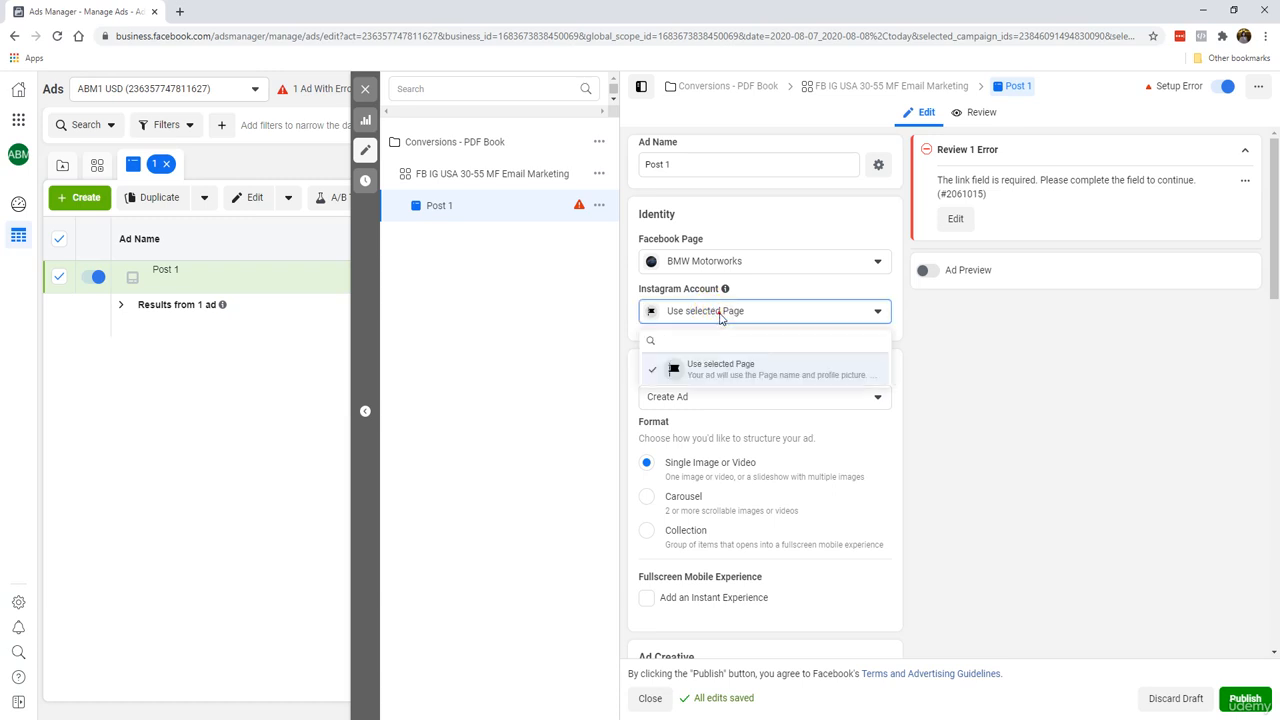
left_click(720, 316)
left_click(720, 316)
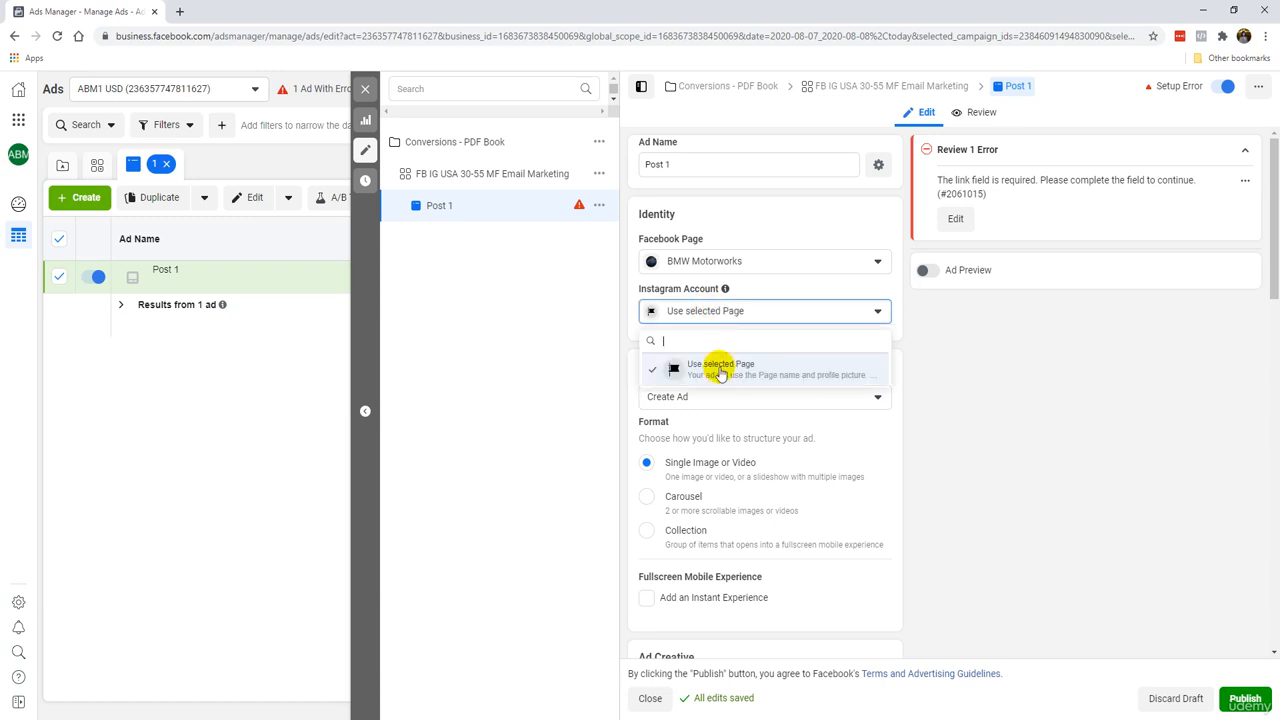
left_click(794, 290)
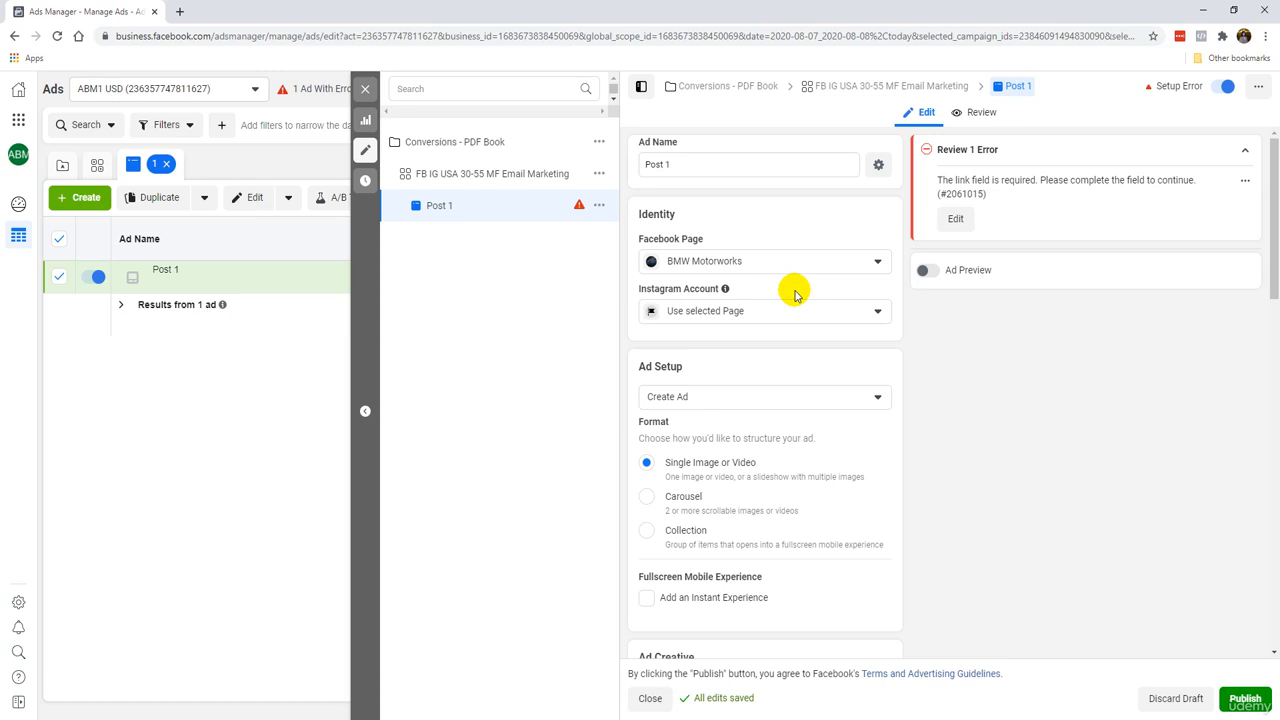
Review the ad format options and the fullscreen mobile experience, adding an Instant Experience and removing it again
scroll(757, 394, "down", 1)
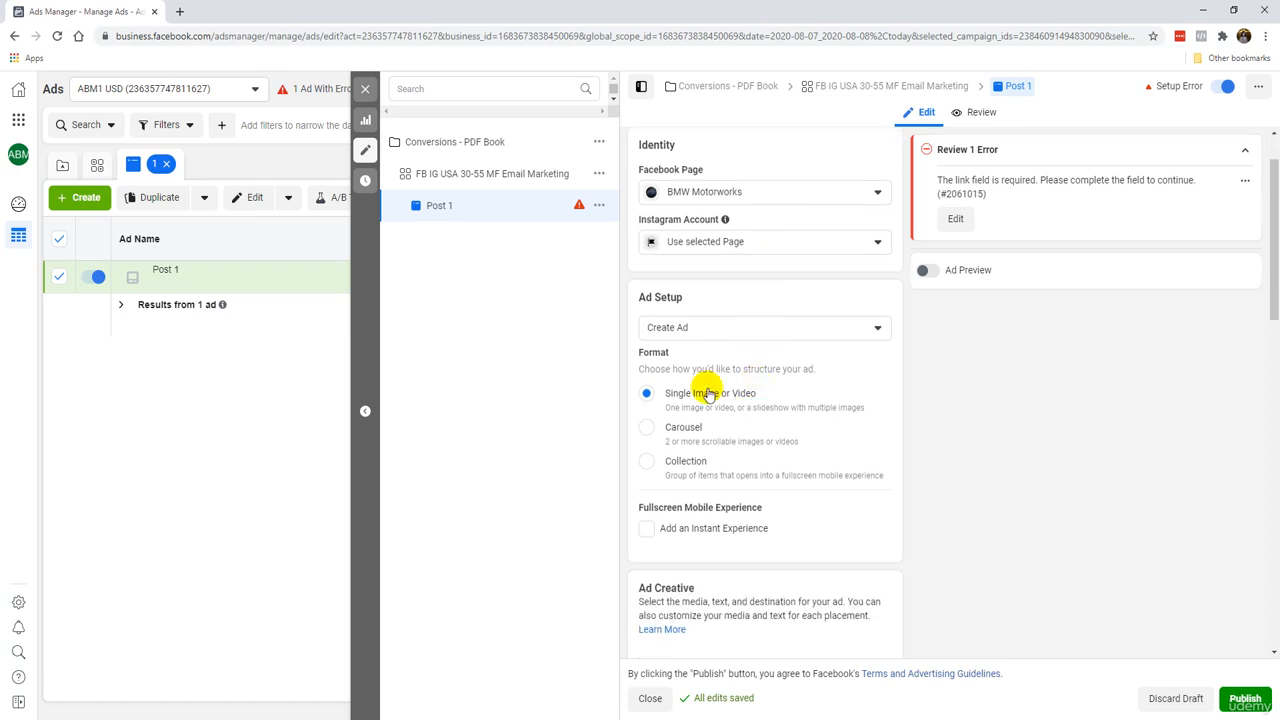
scroll(674, 346, "down", 1)
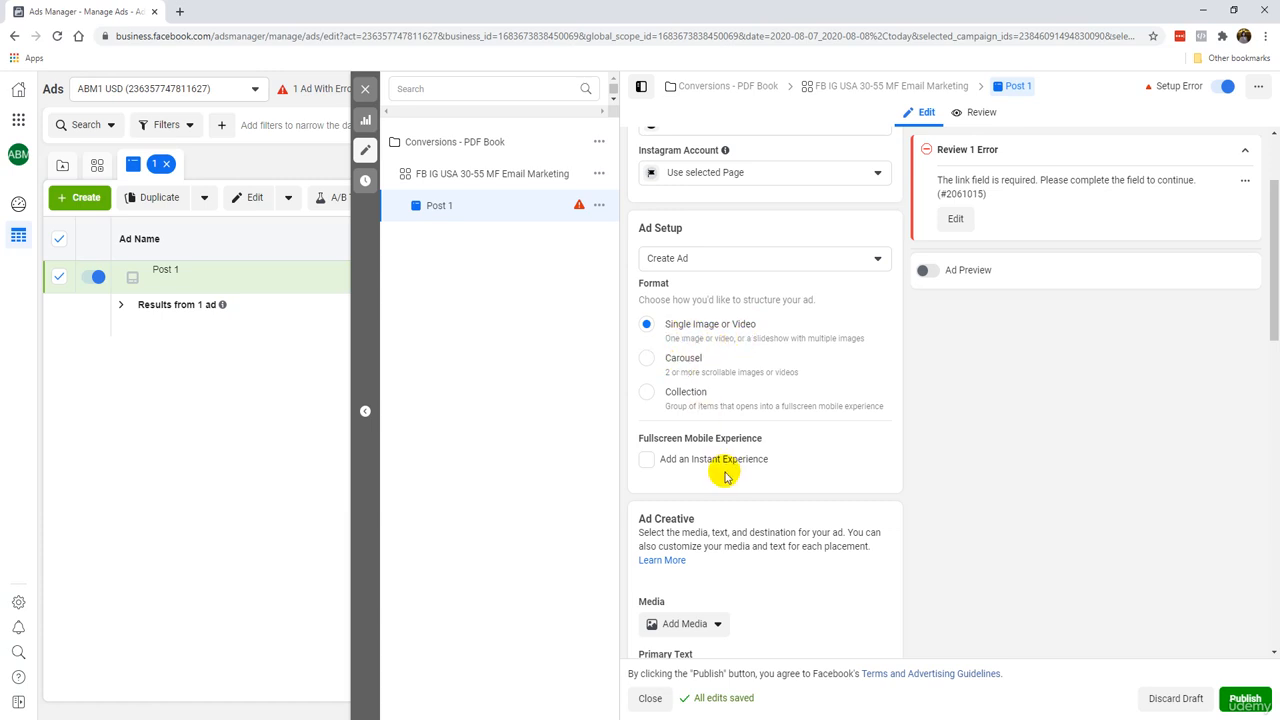
scroll(722, 470, "down", 1)
scroll(719, 456, "down", 2)
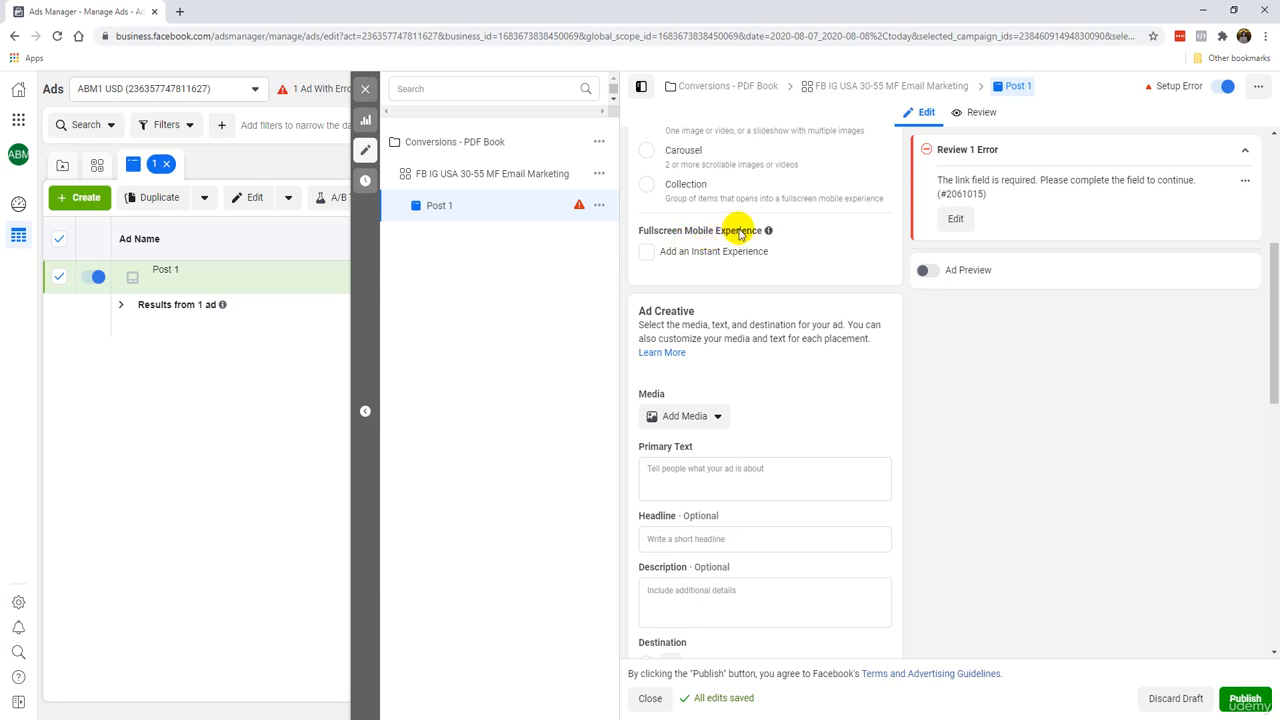
mouse_move(769, 234)
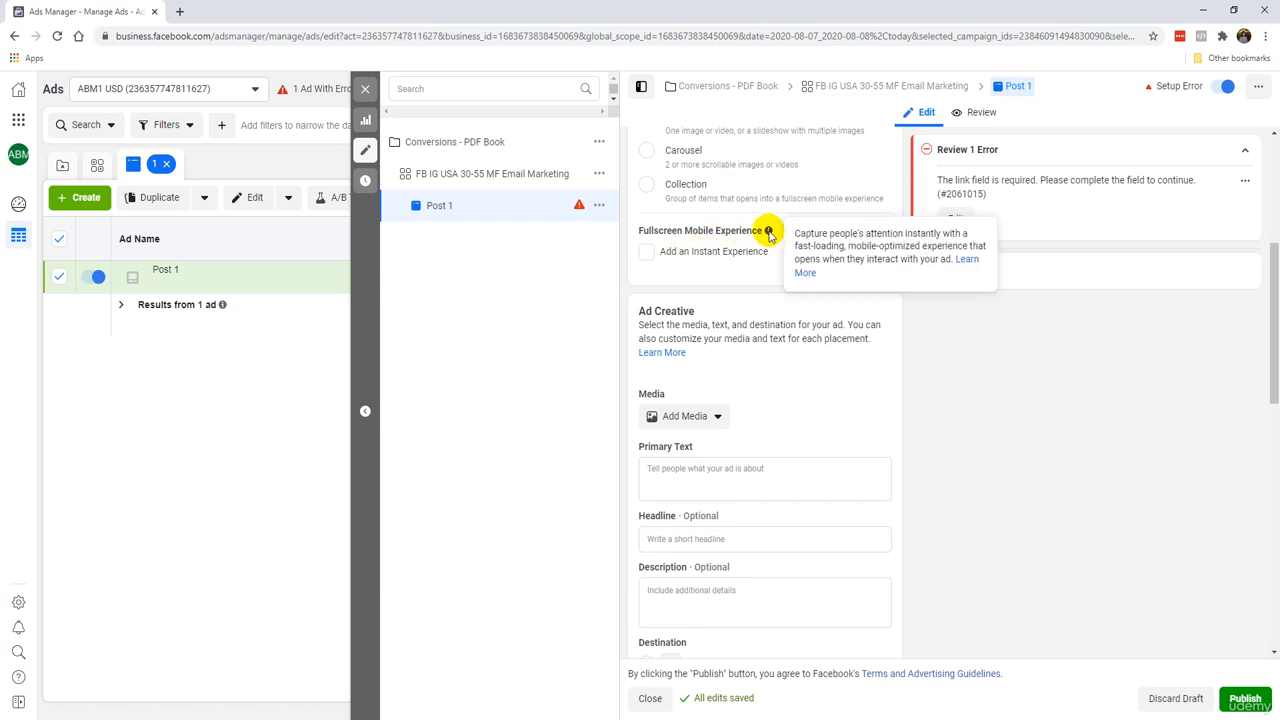
left_click(647, 252)
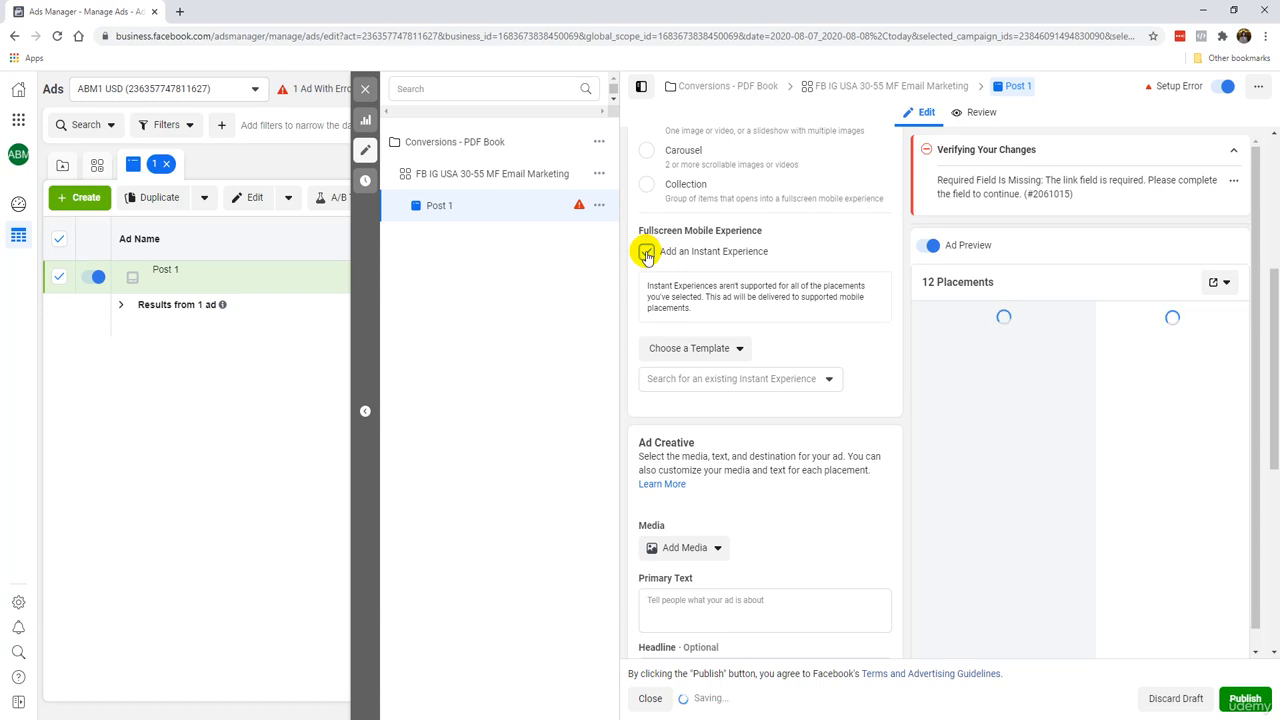
left_click(647, 252)
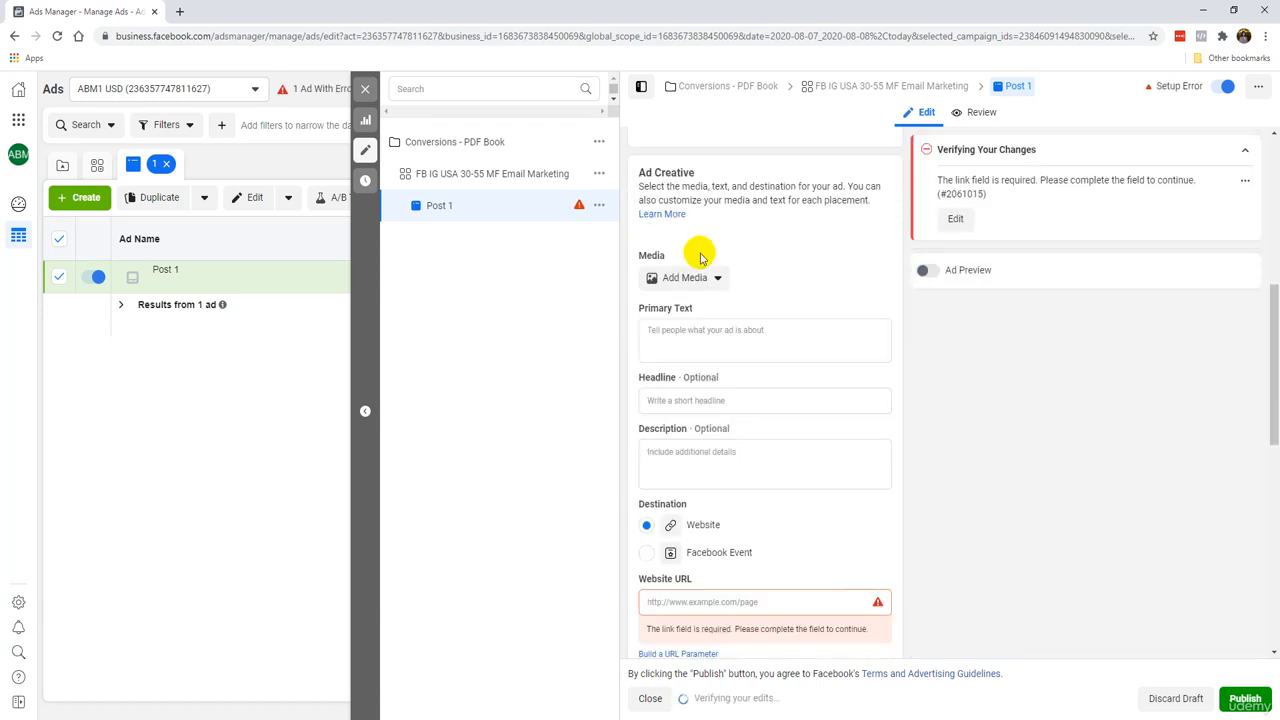
Start adding an image to the ad creative and search the stock photos for "social media"
scroll(697, 251, "down", 3)
scroll(714, 272, "up", 1)
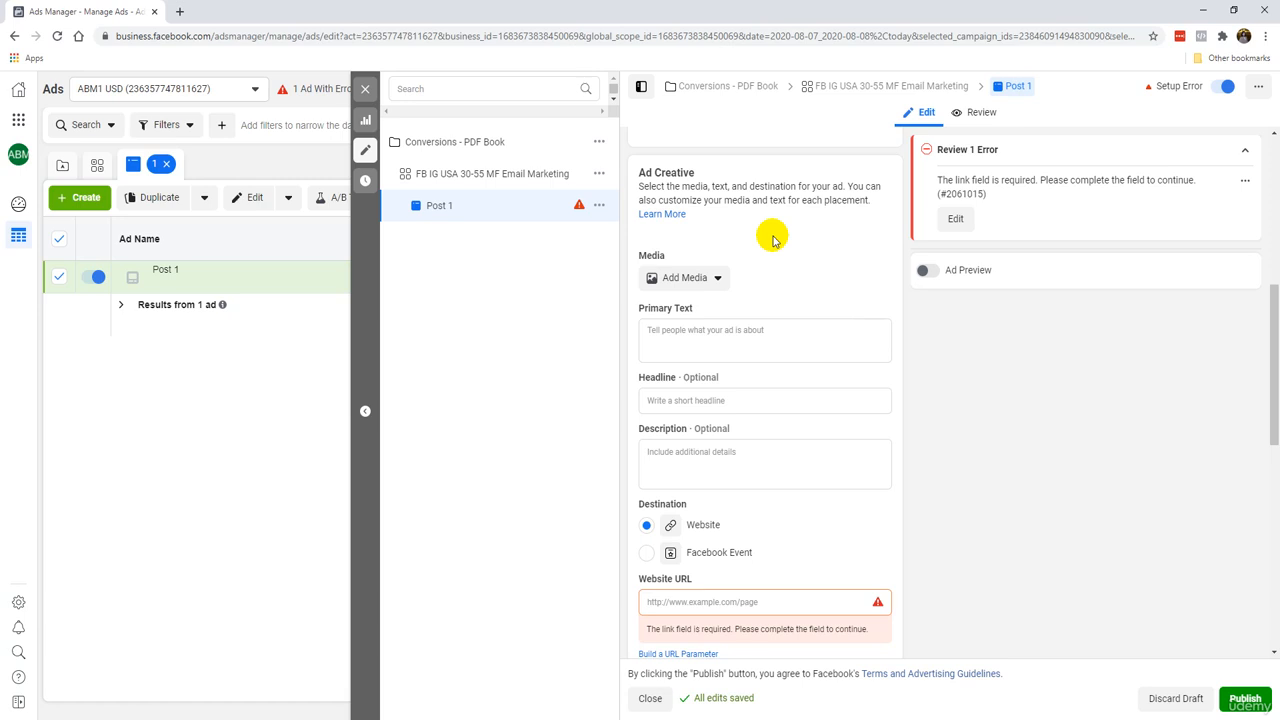
left_click(702, 334)
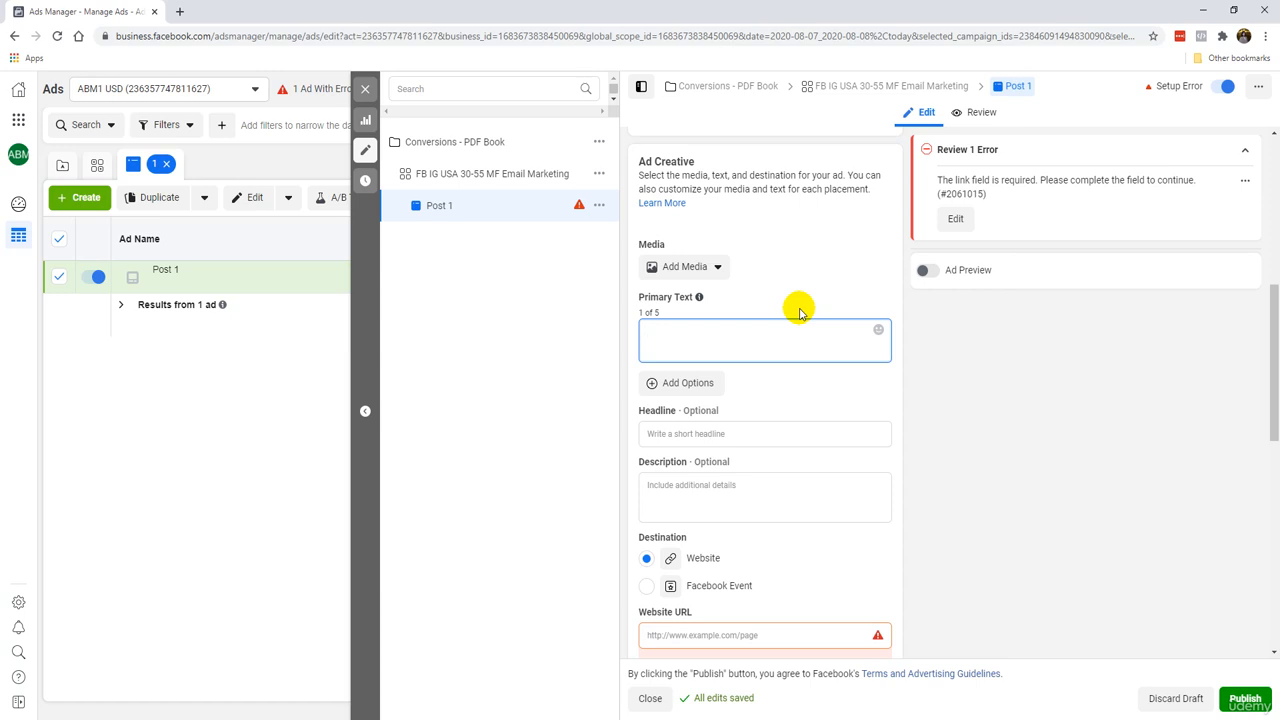
left_click(690, 268)
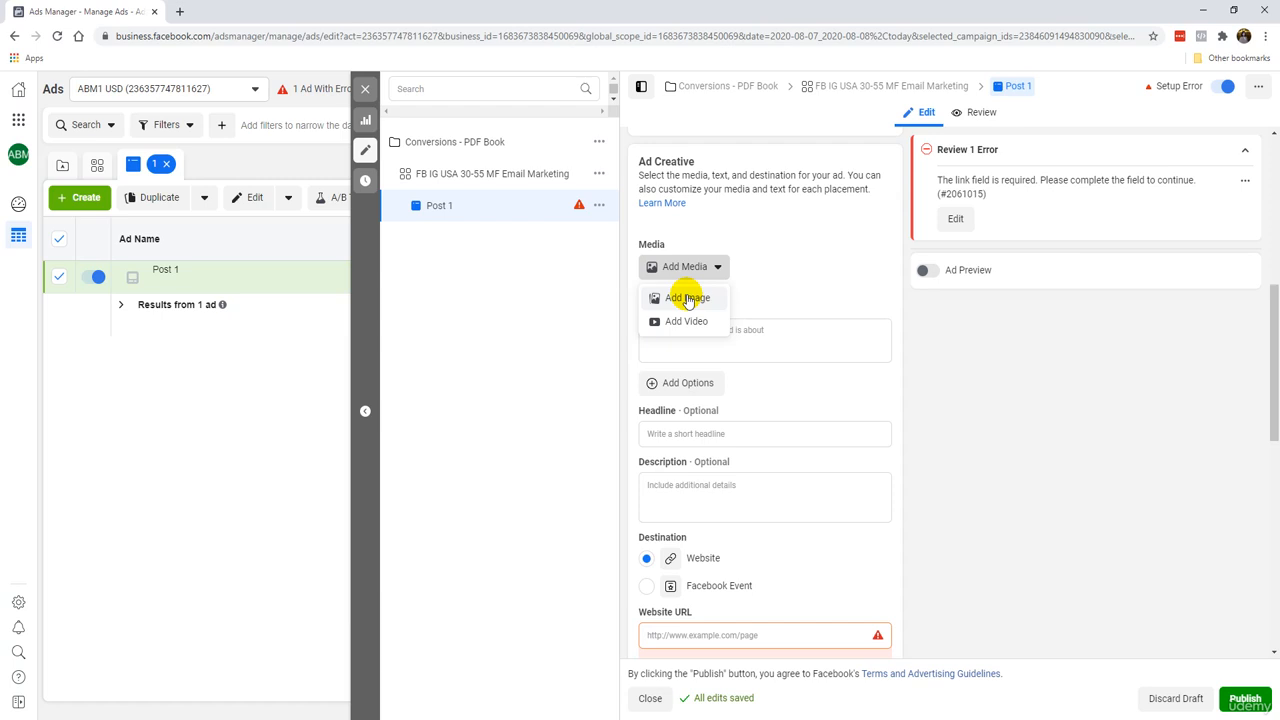
left_click(687, 300)
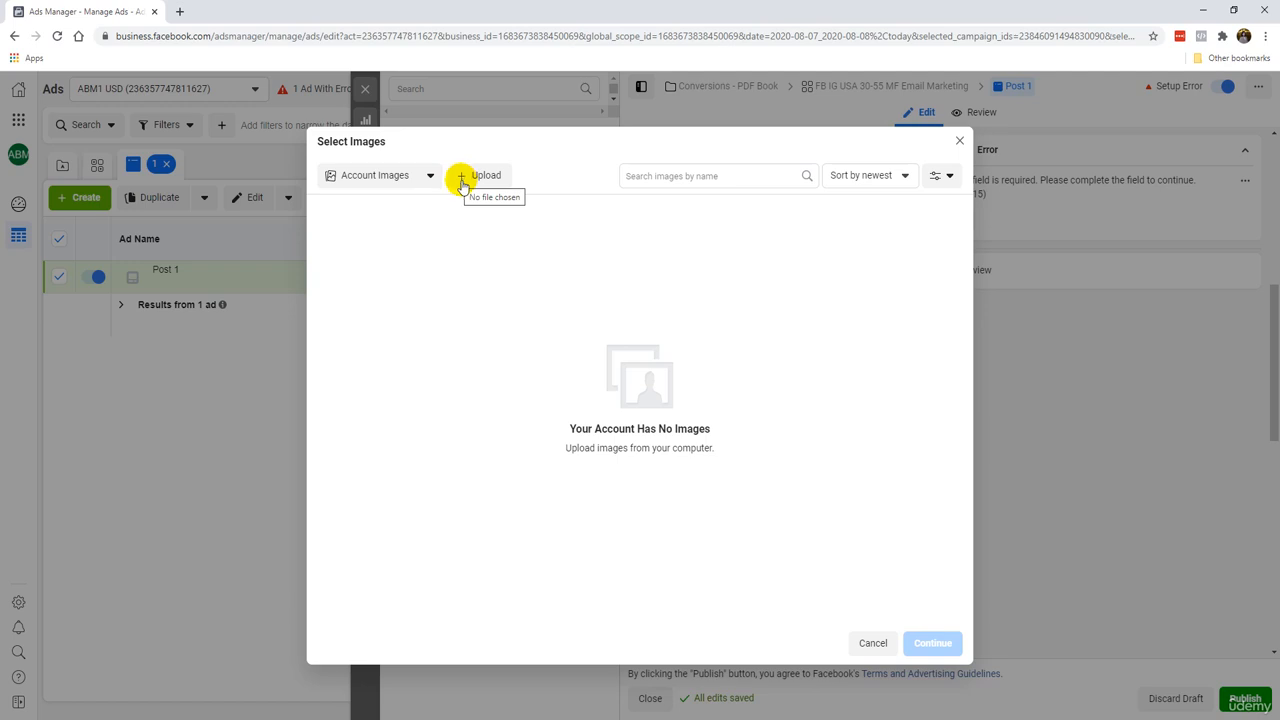
left_click(388, 180)
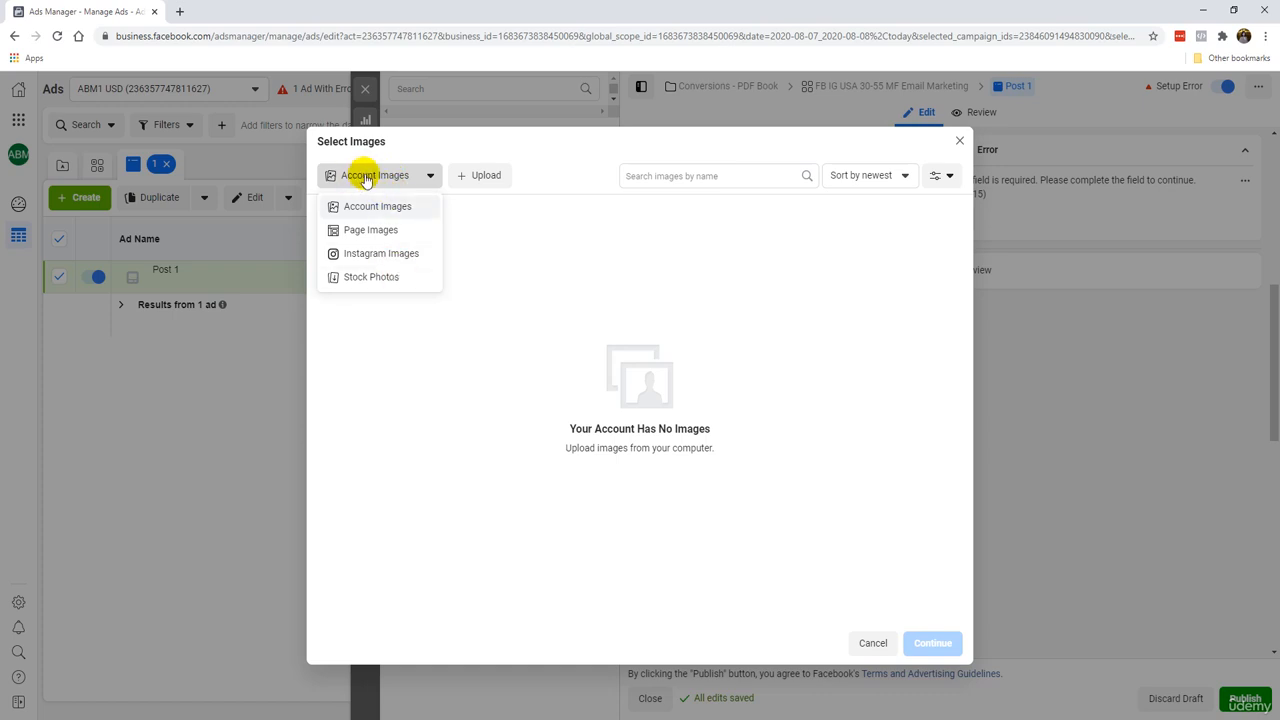
left_click(371, 277)
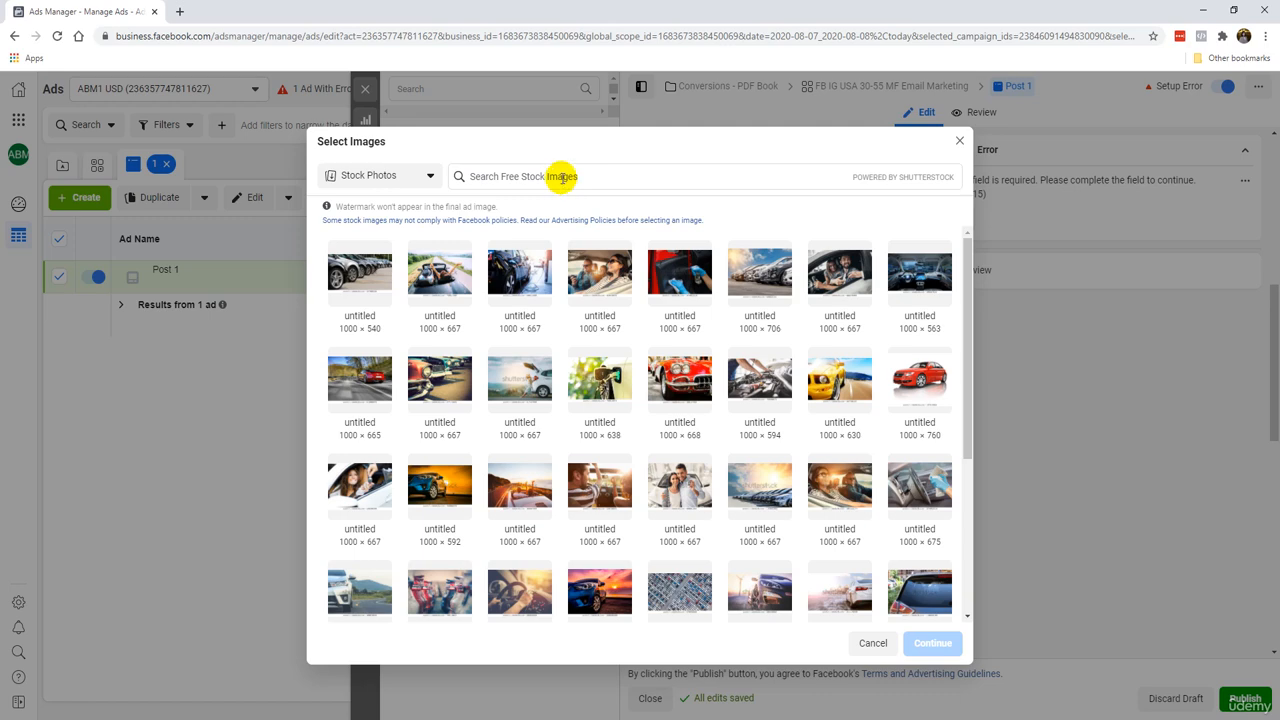
left_click(561, 177)
type("social media")
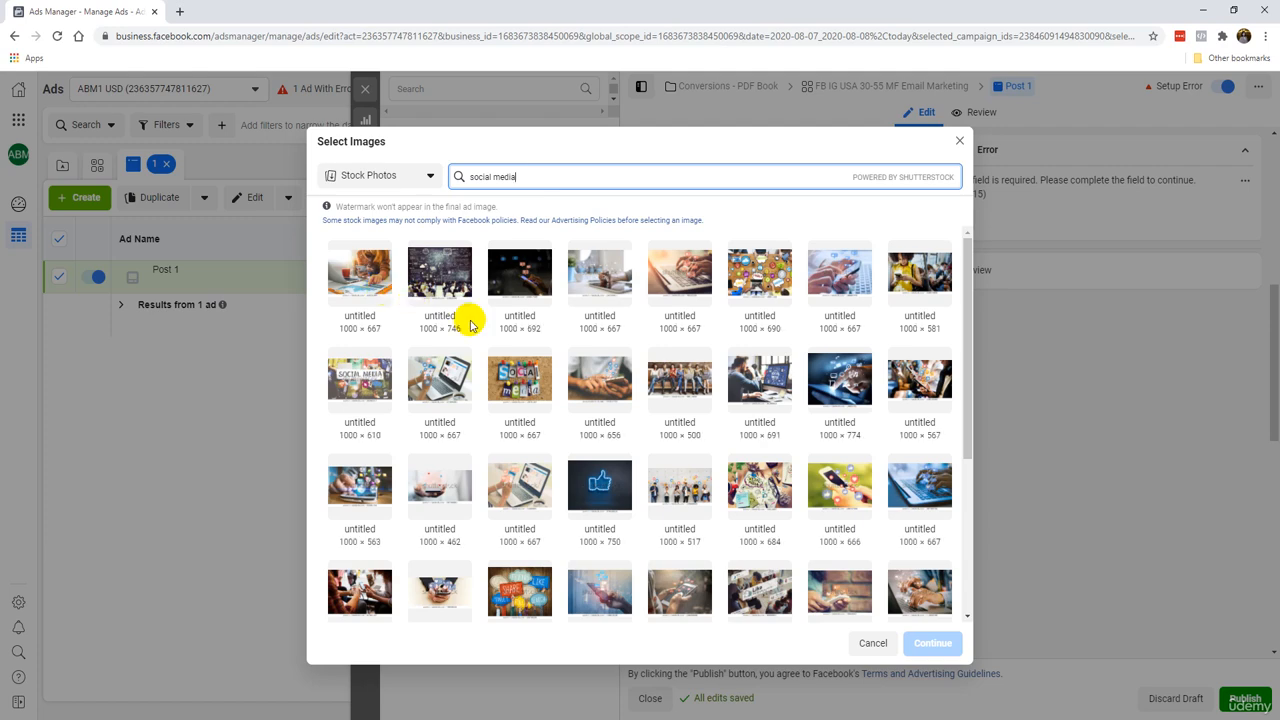
Choose the stock photo with the "Social Media" lettering in the second row's first place and add it to the ad
left_click(757, 386)
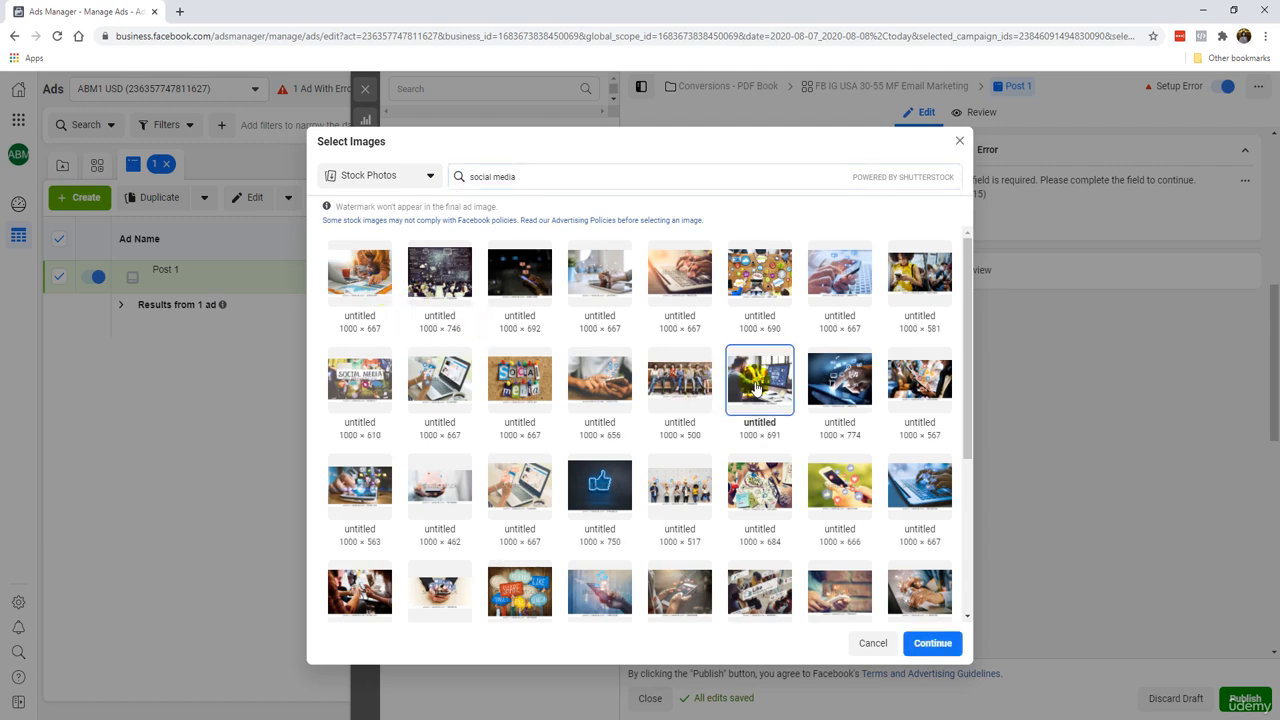
triple_click(537, 177)
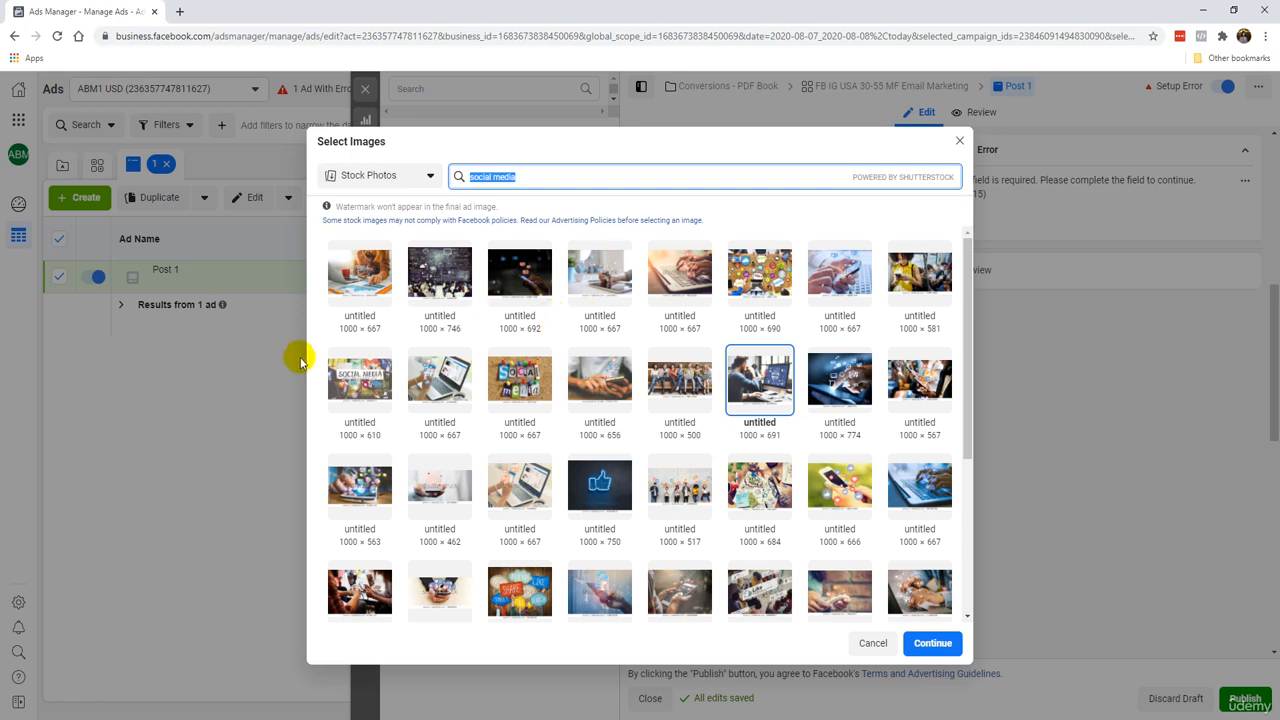
left_click(340, 375)
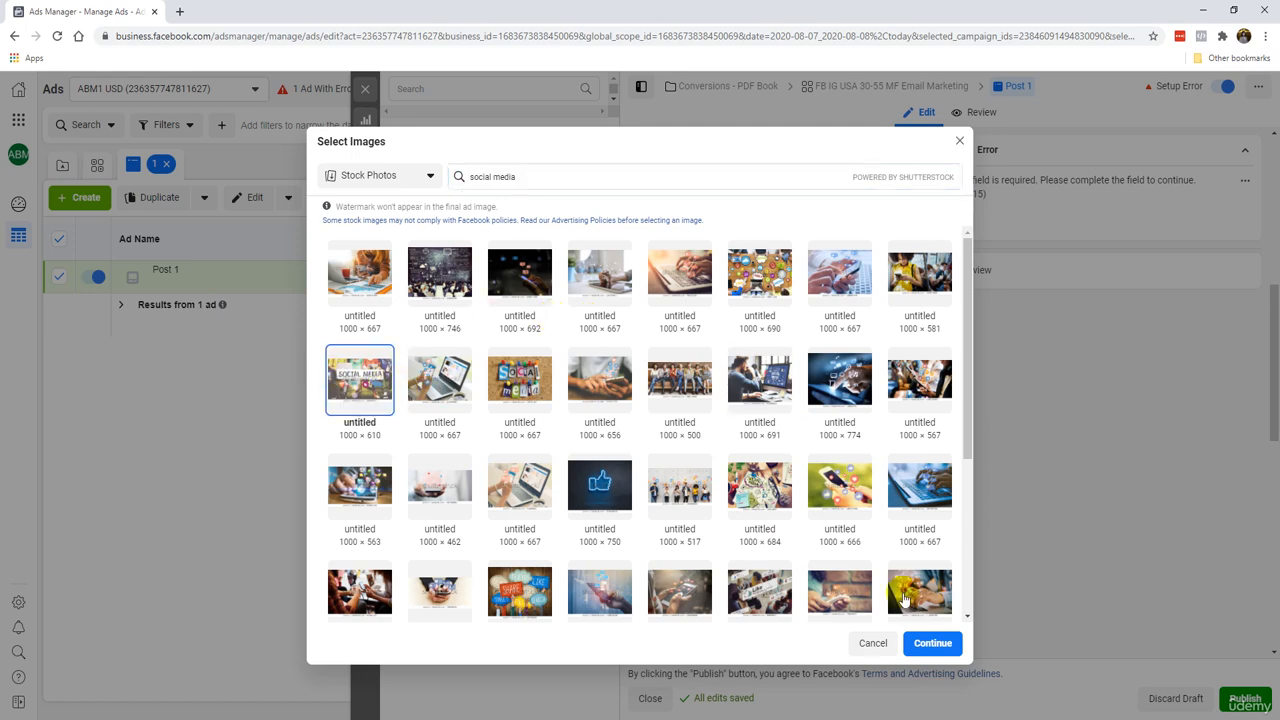
left_click(930, 643)
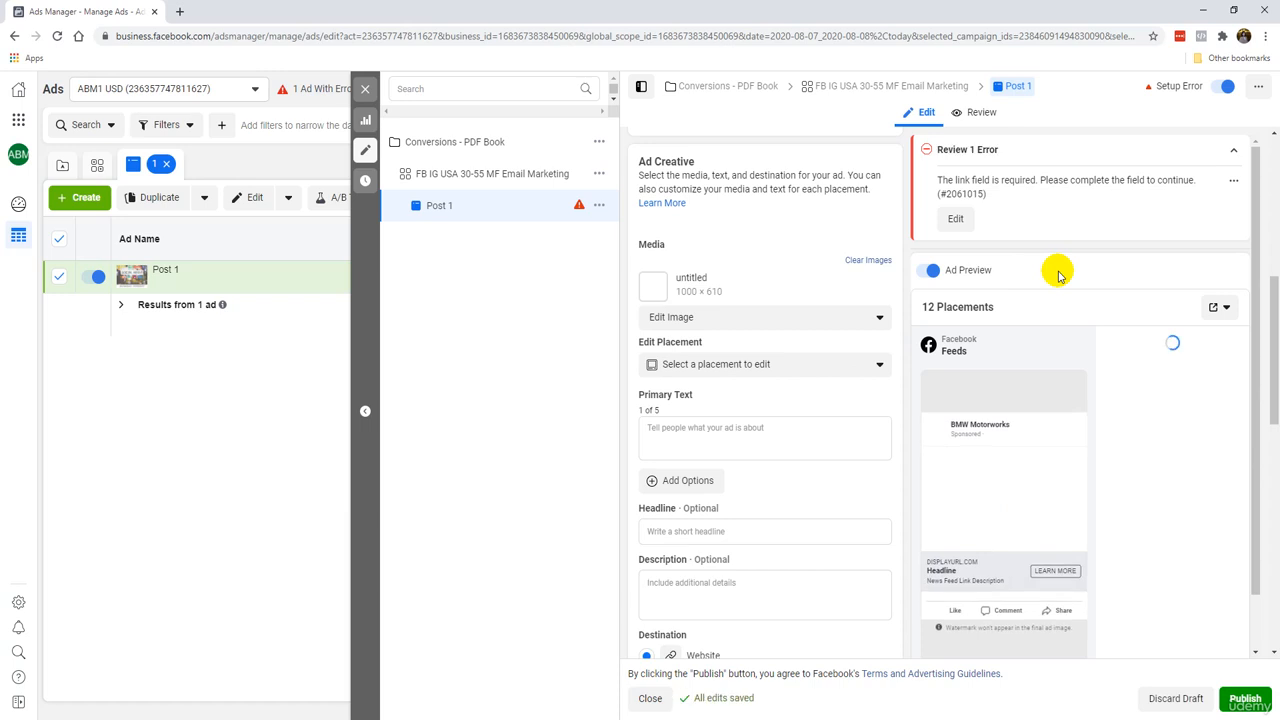
Examine the ad preview with the added image across the feed, story, in-stream and search placements
scroll(1000, 490, "down", 3)
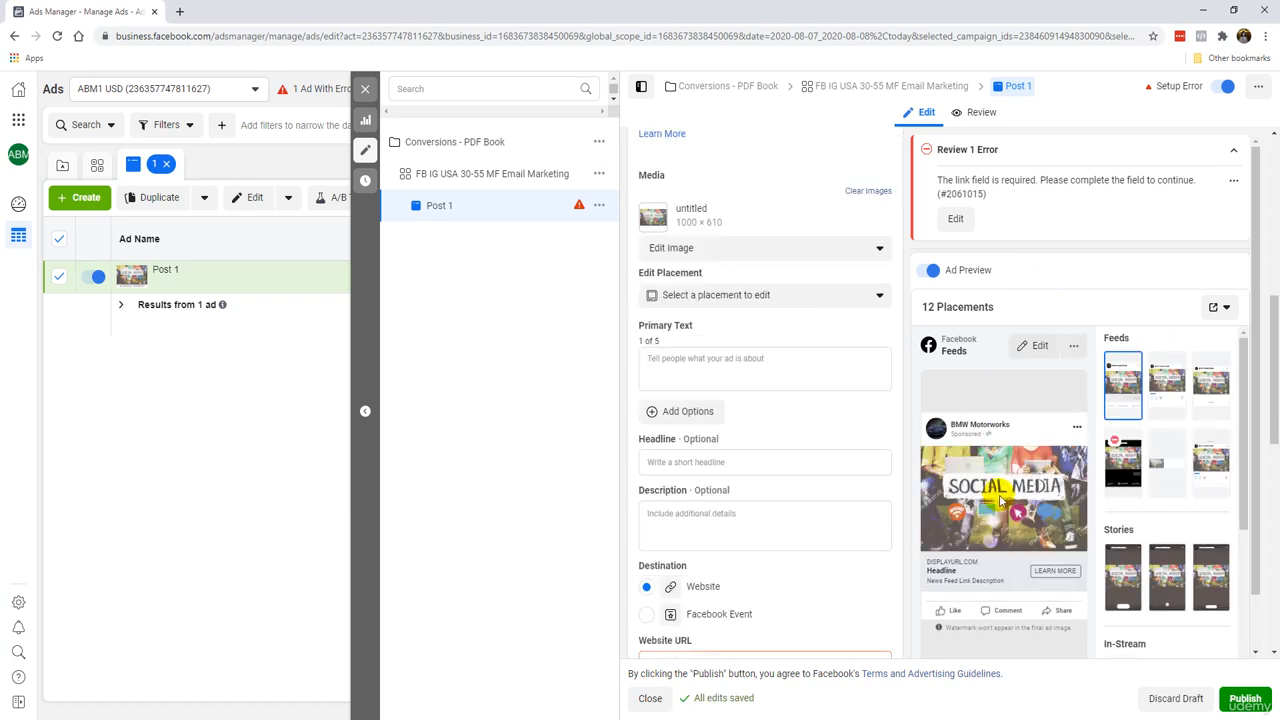
scroll(1133, 483, "down", 2)
scroll(1133, 483, "down", 1)
scroll(1060, 512, "up", 1)
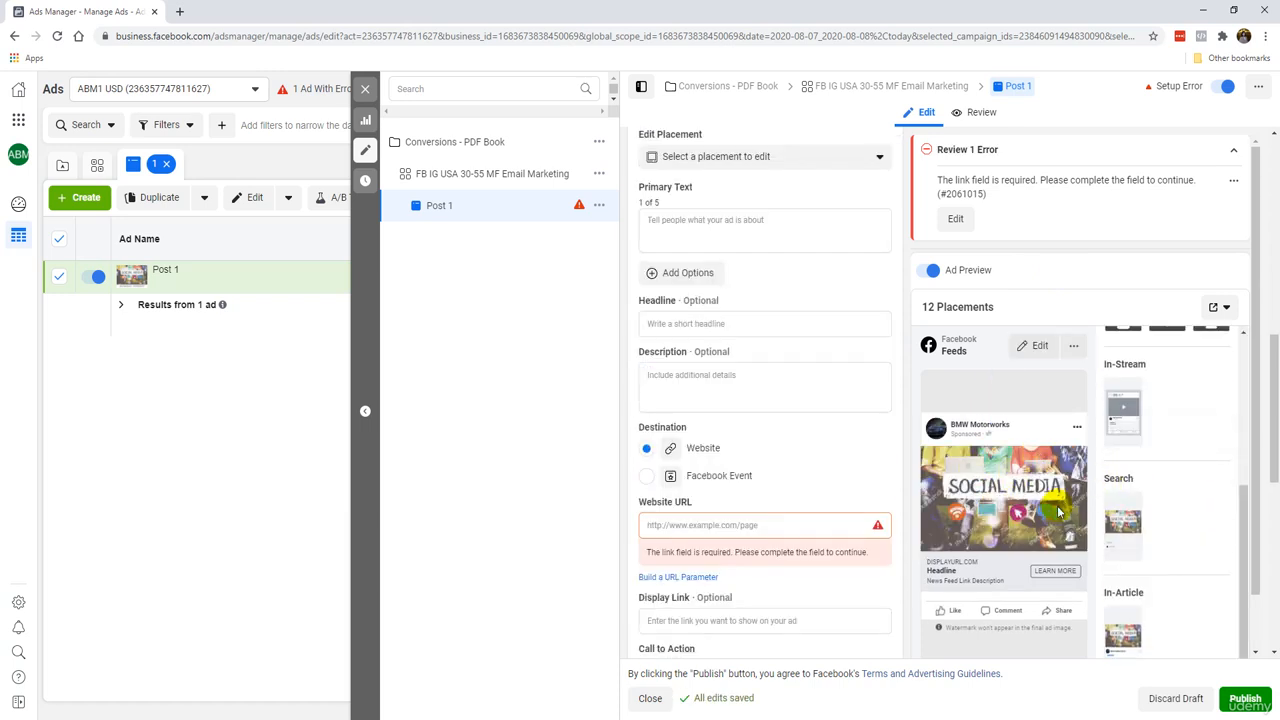
scroll(1060, 512, "up", 1)
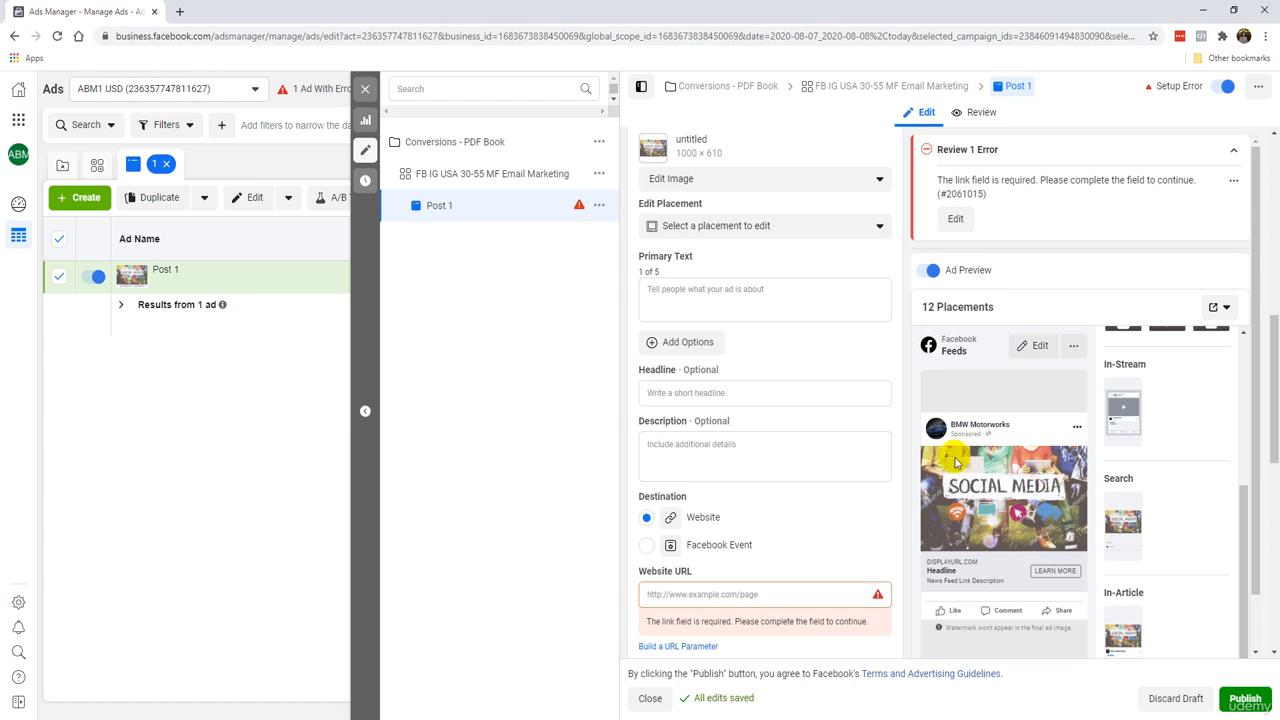
Clear the chosen image from the ad's media
scroll(839, 457, "up", 4)
scroll(800, 400, "down", 1)
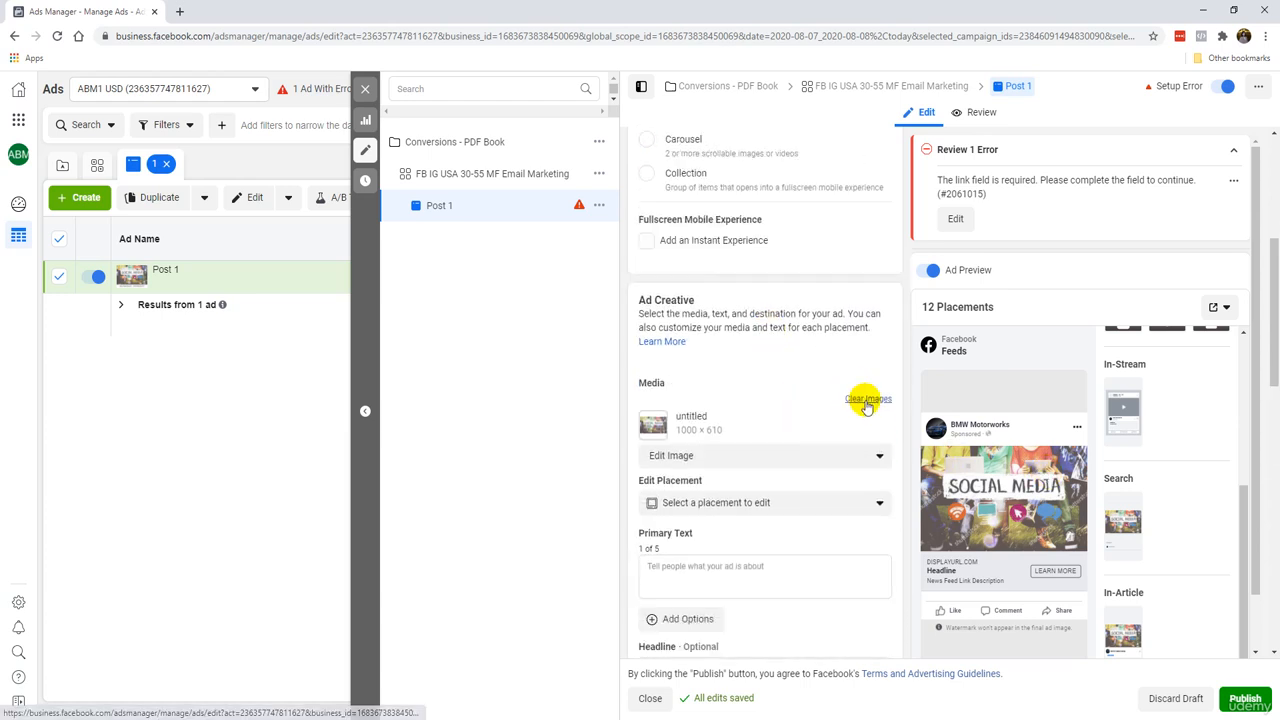
left_click(866, 398)
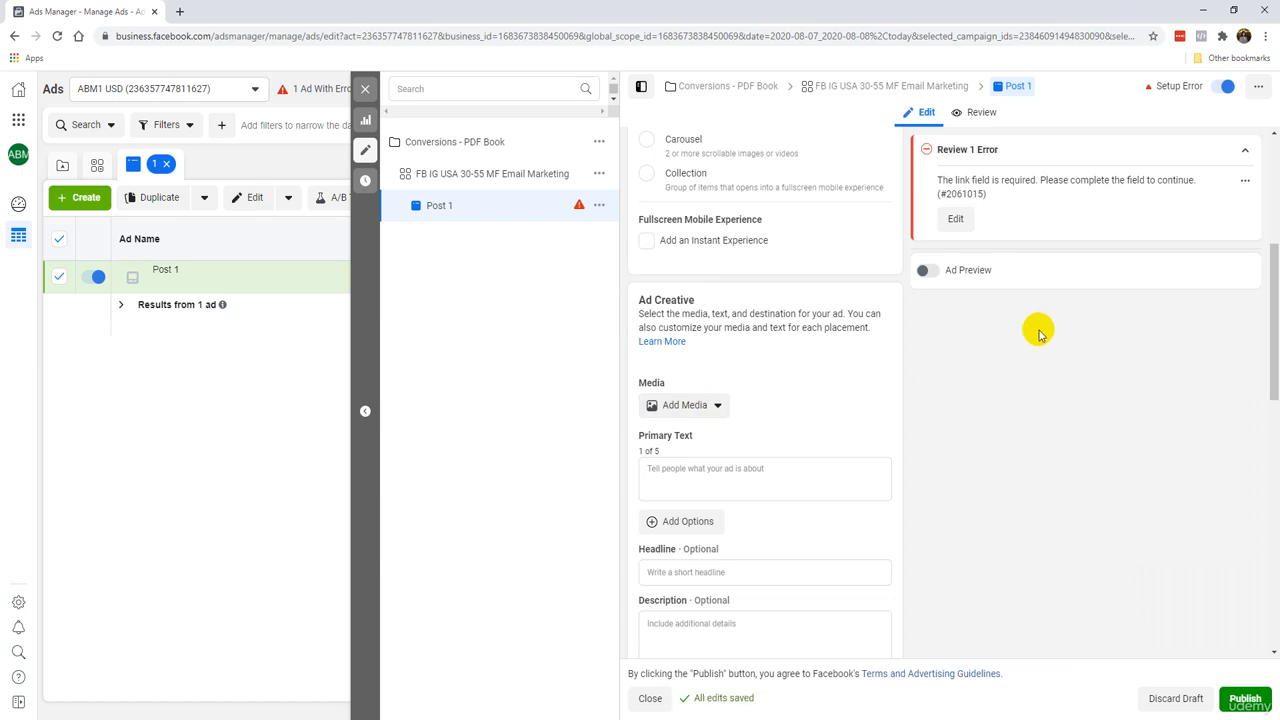
Start adding a new image to the ad and switch the image source to Stock Photos
left_click(668, 408)
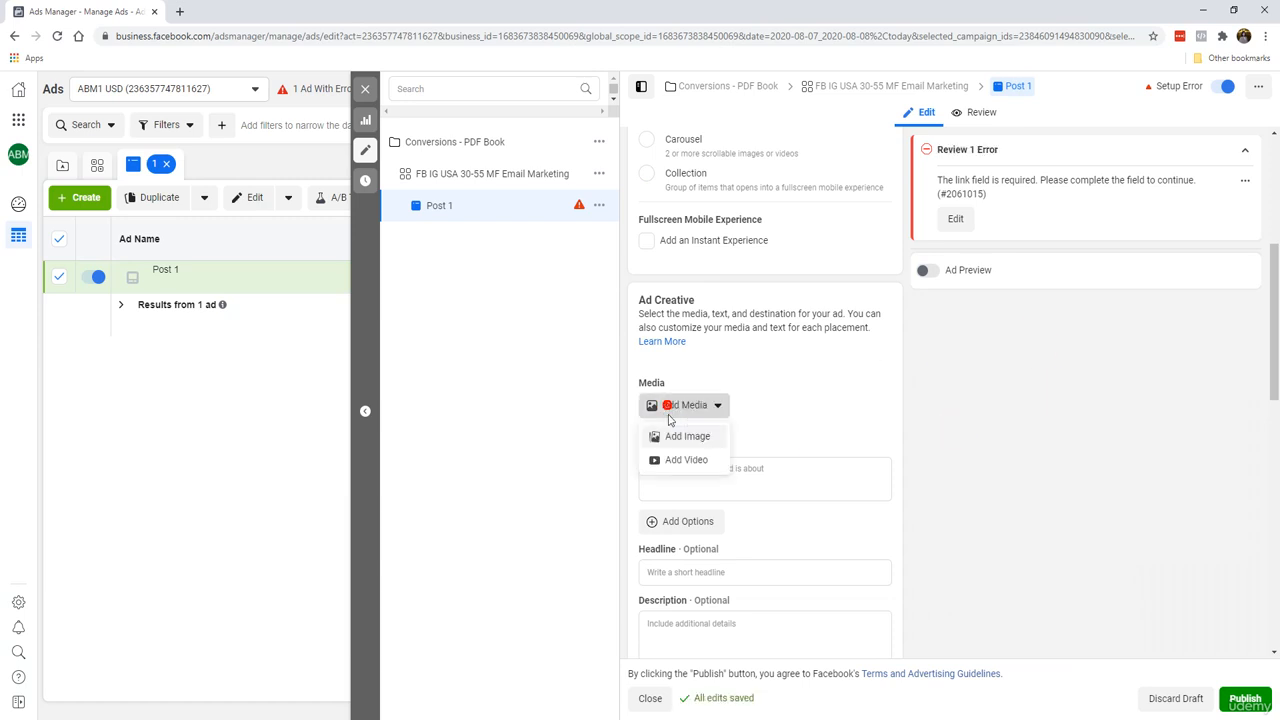
left_click(670, 434)
left_click(378, 183)
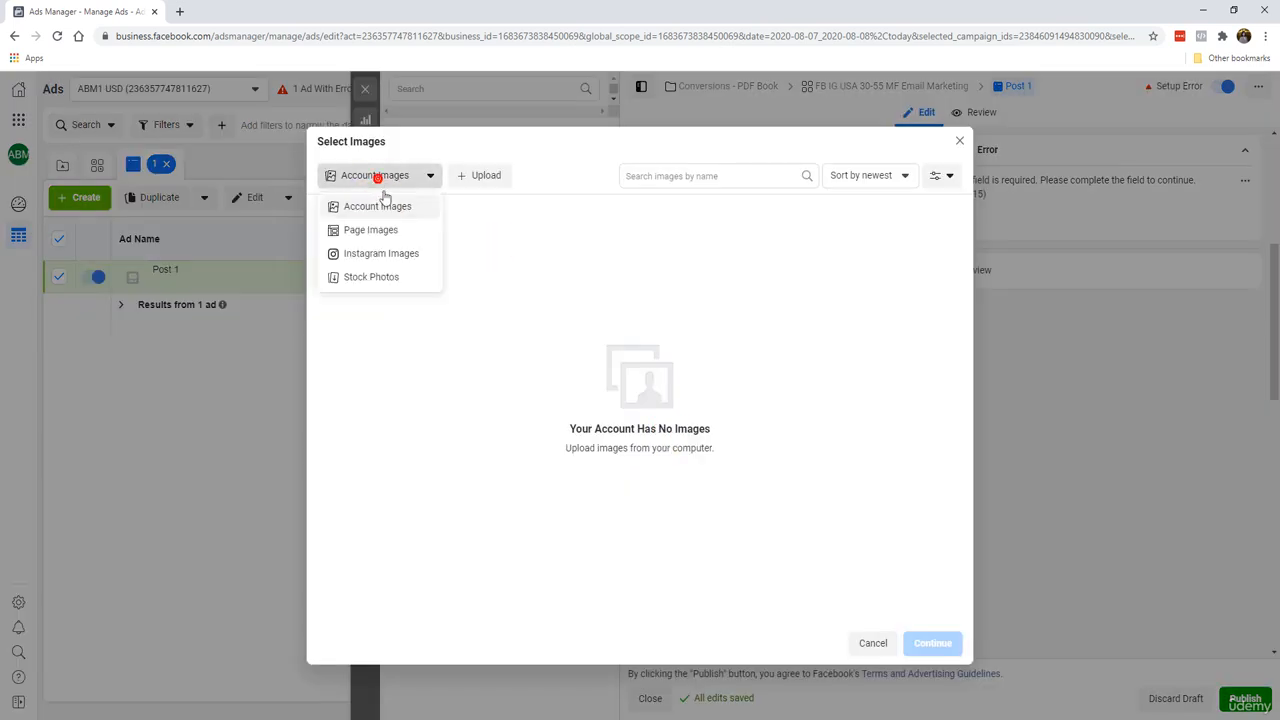
left_click(386, 277)
Search the stock photos for "bikini"
triple_click(610, 178)
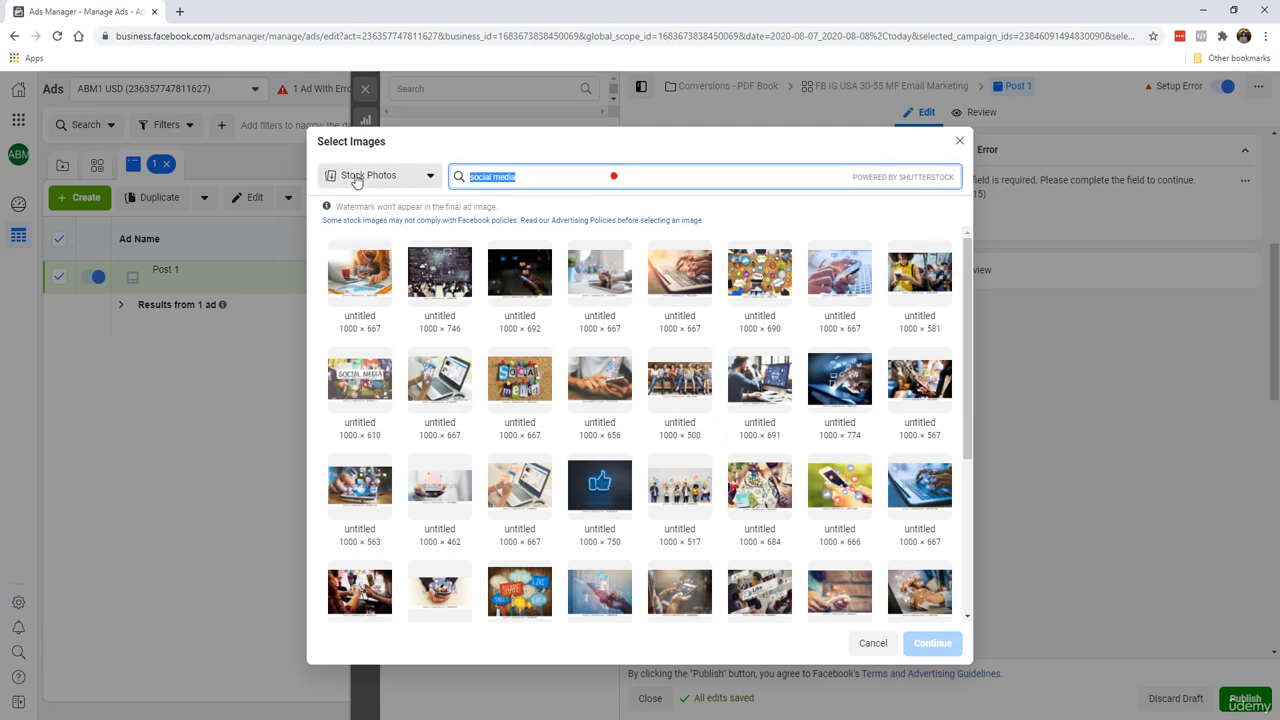
type("bikini")
key("Return")
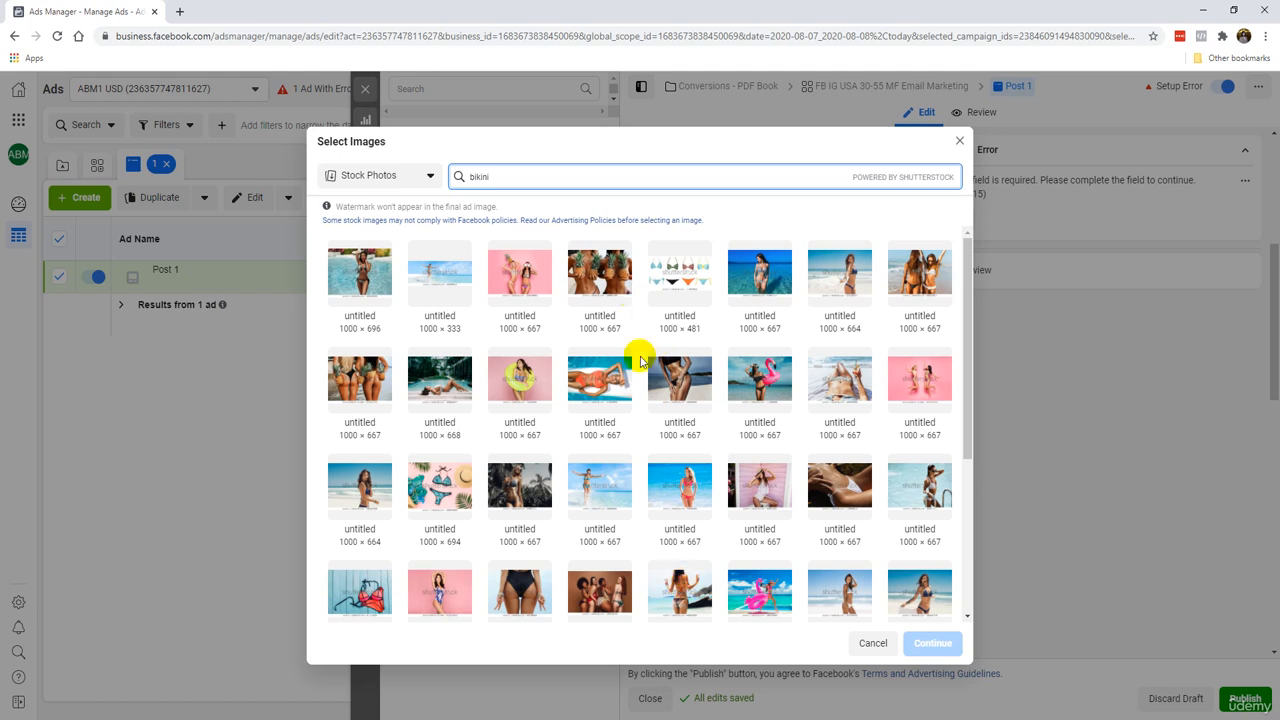
Replace the stock photo search term with "social media"
double_click(545, 177)
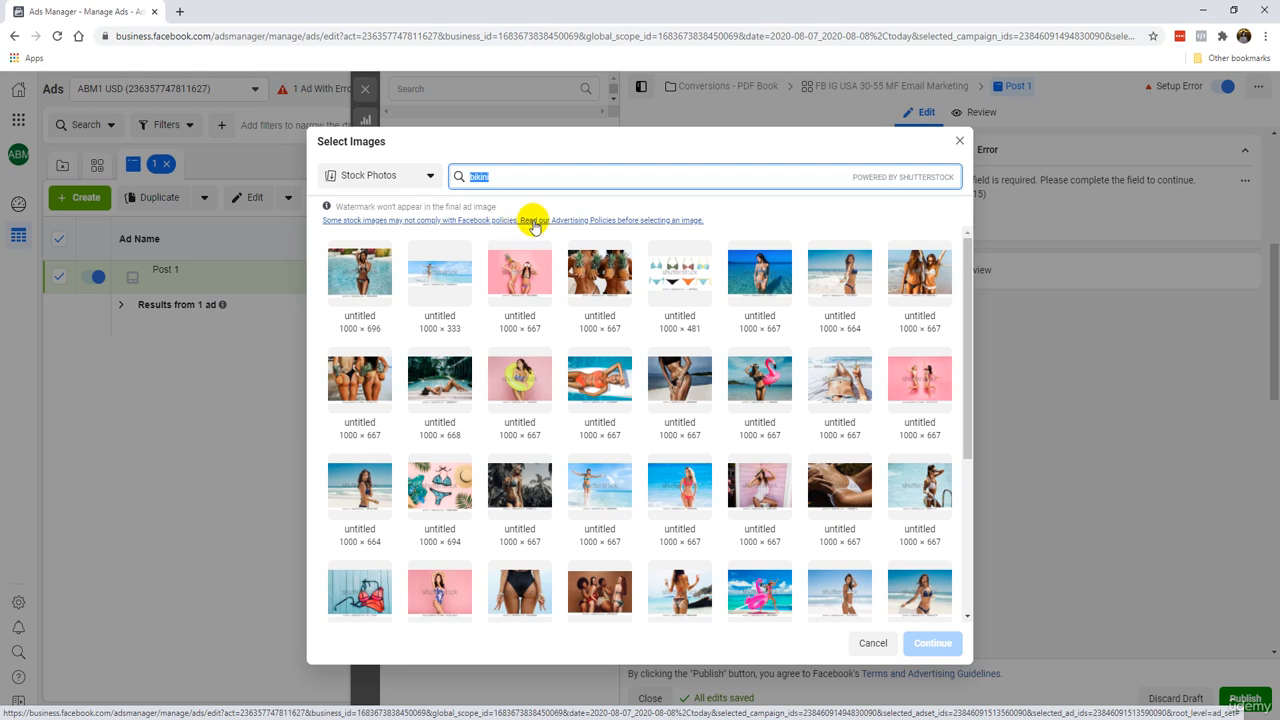
left_click(503, 185)
double_click(503, 183)
left_click(495, 179)
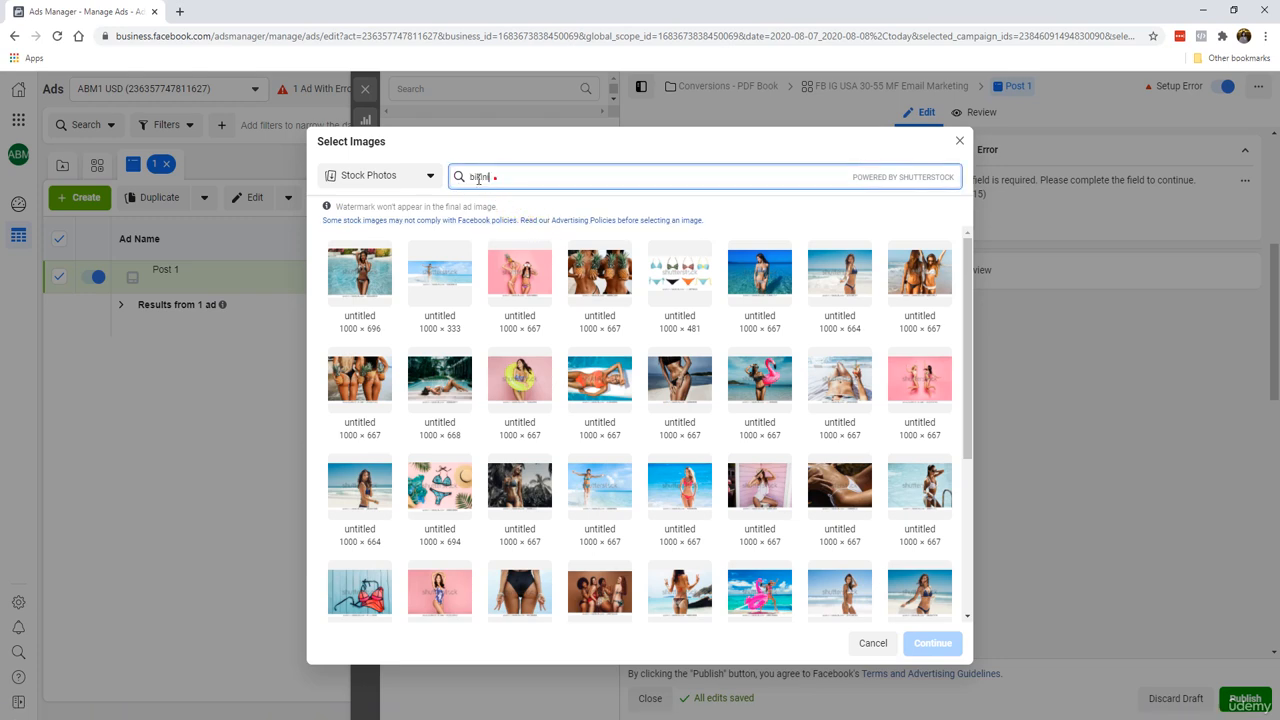
key("ctrl+a")
key("BackSpace")
type("social me")
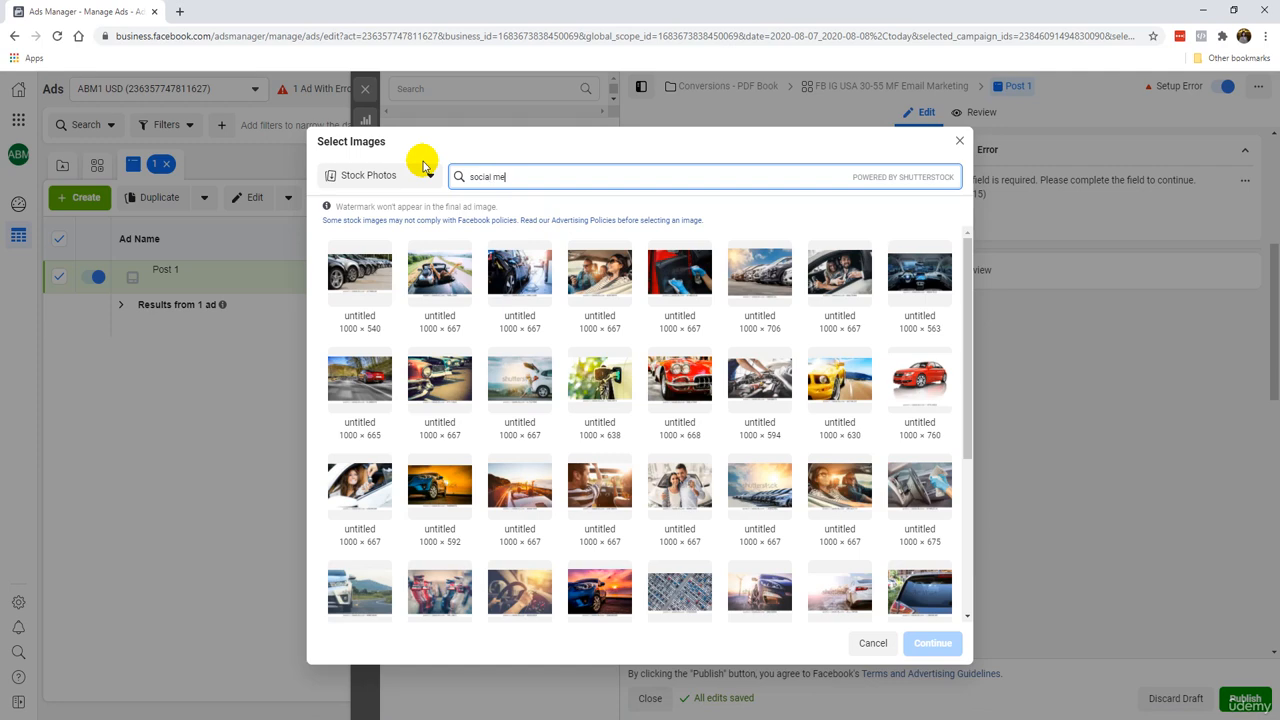
type("dia")
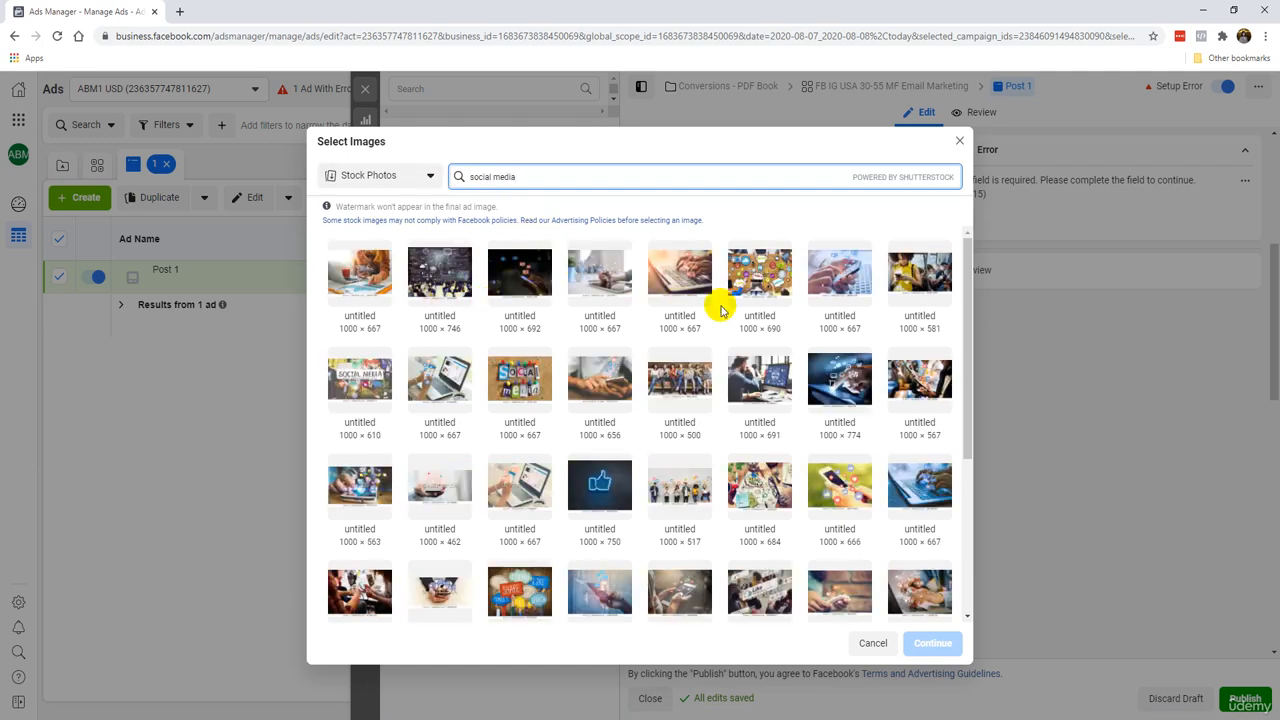
Add the 1000 × 691 stock photo of a person at a social media desktop screen to the ad and turn on the ad preview
left_click(760, 378)
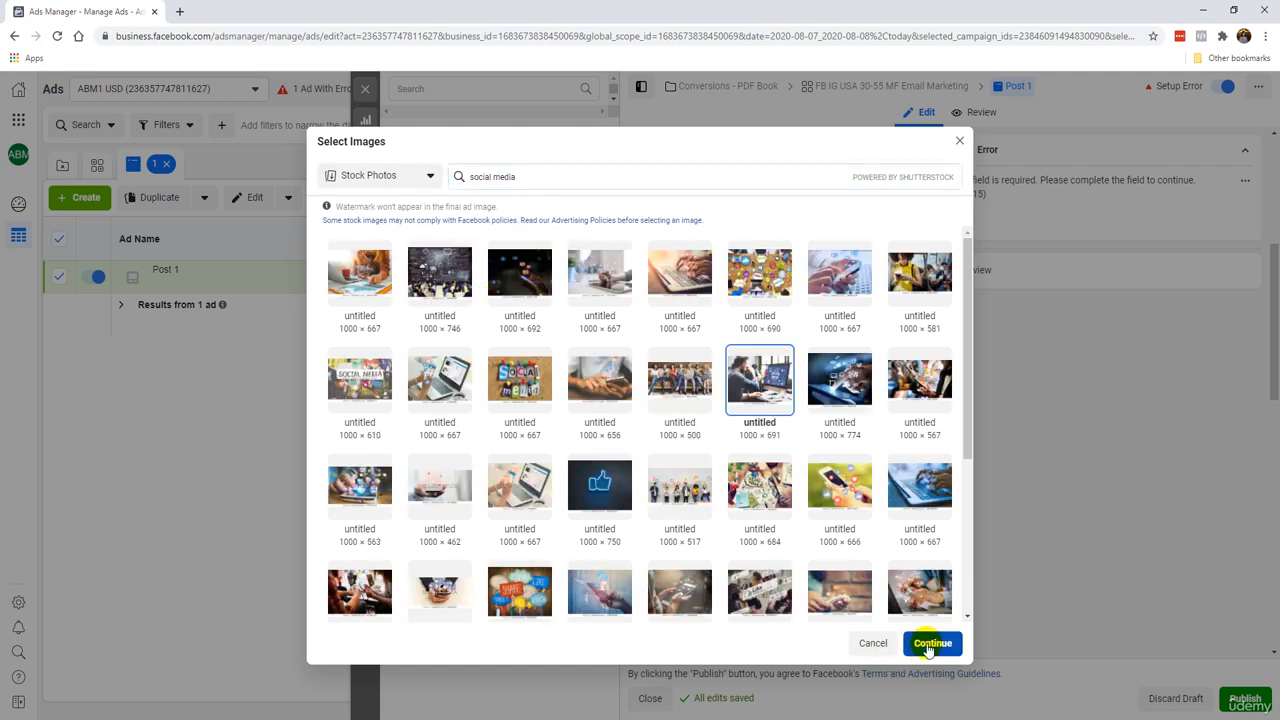
left_click(930, 644)
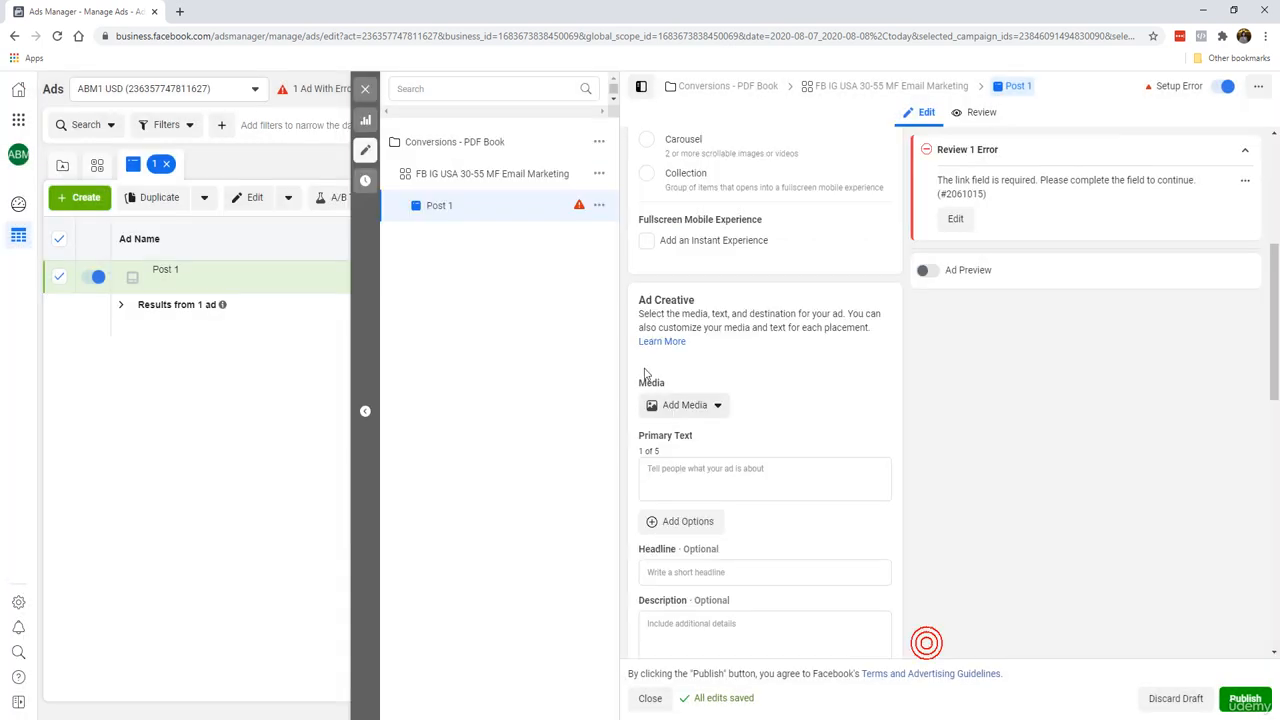
left_click(930, 272)
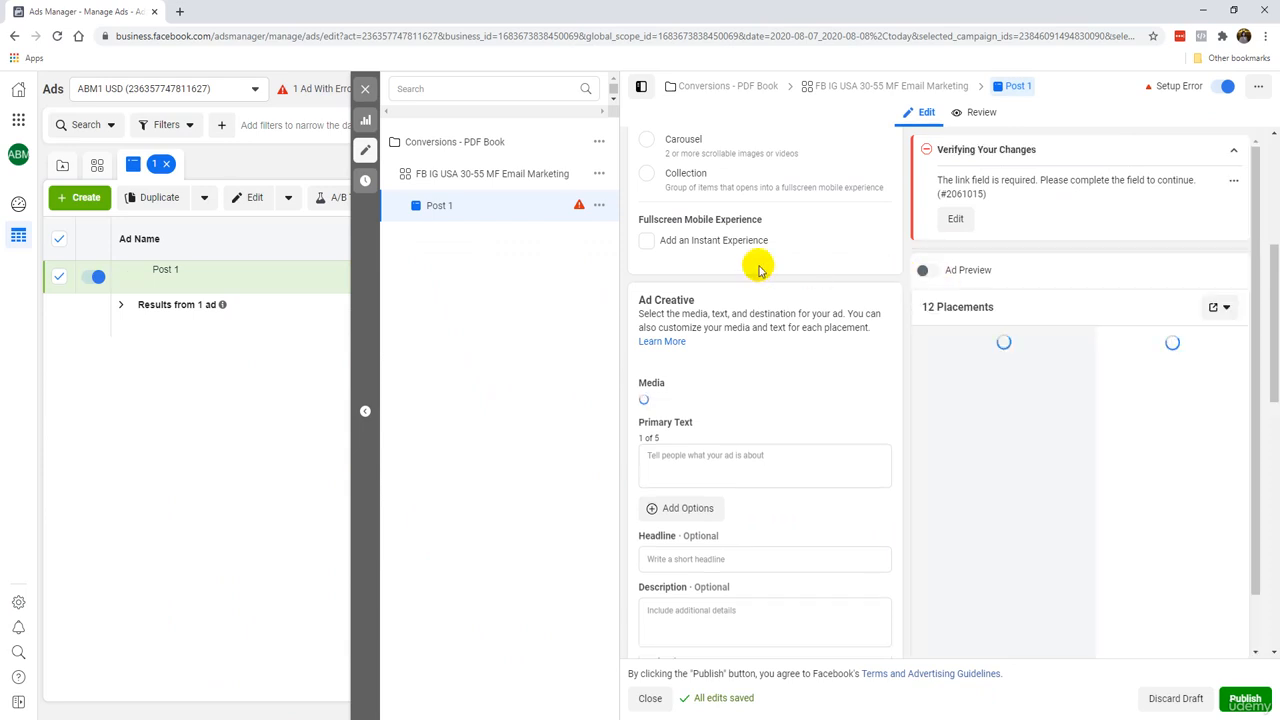
left_click(797, 456)
left_click(797, 353)
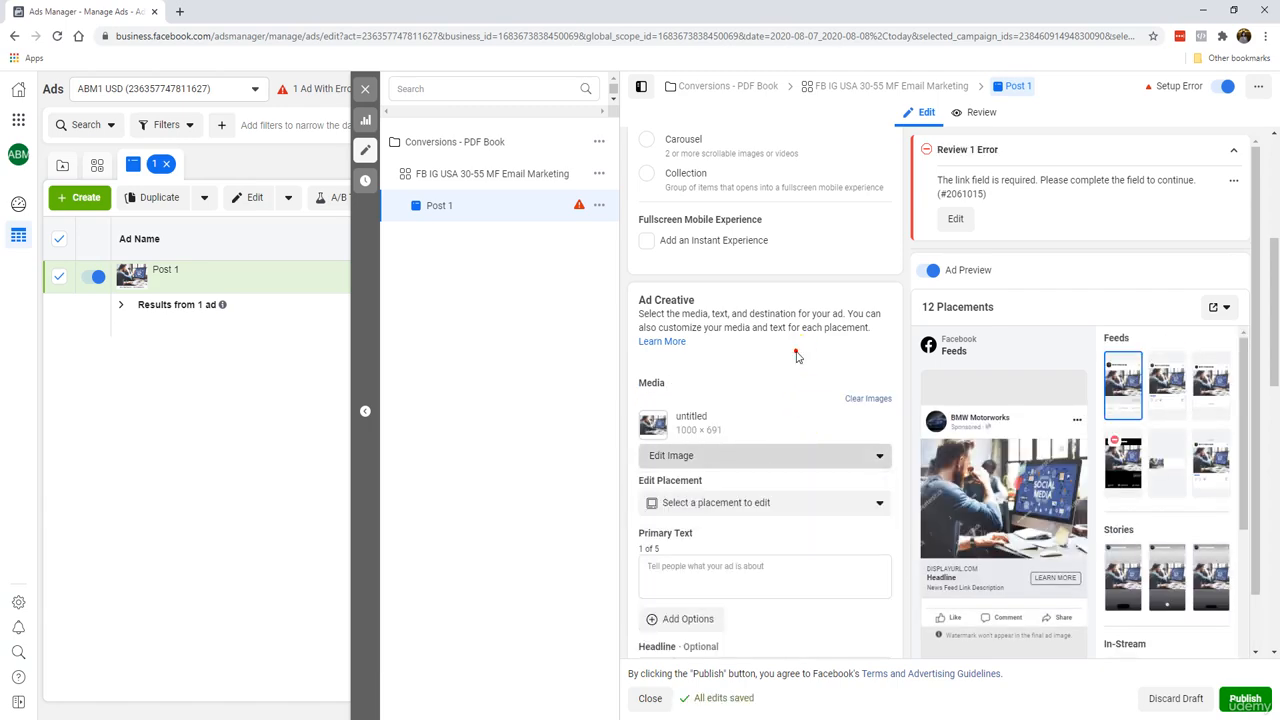
Paste the copied "FREE BOOK: Ultimate FB Ads For Local Business" copy as the ad's primary text and remove the blank line above it
scroll(1038, 503, "down", 1)
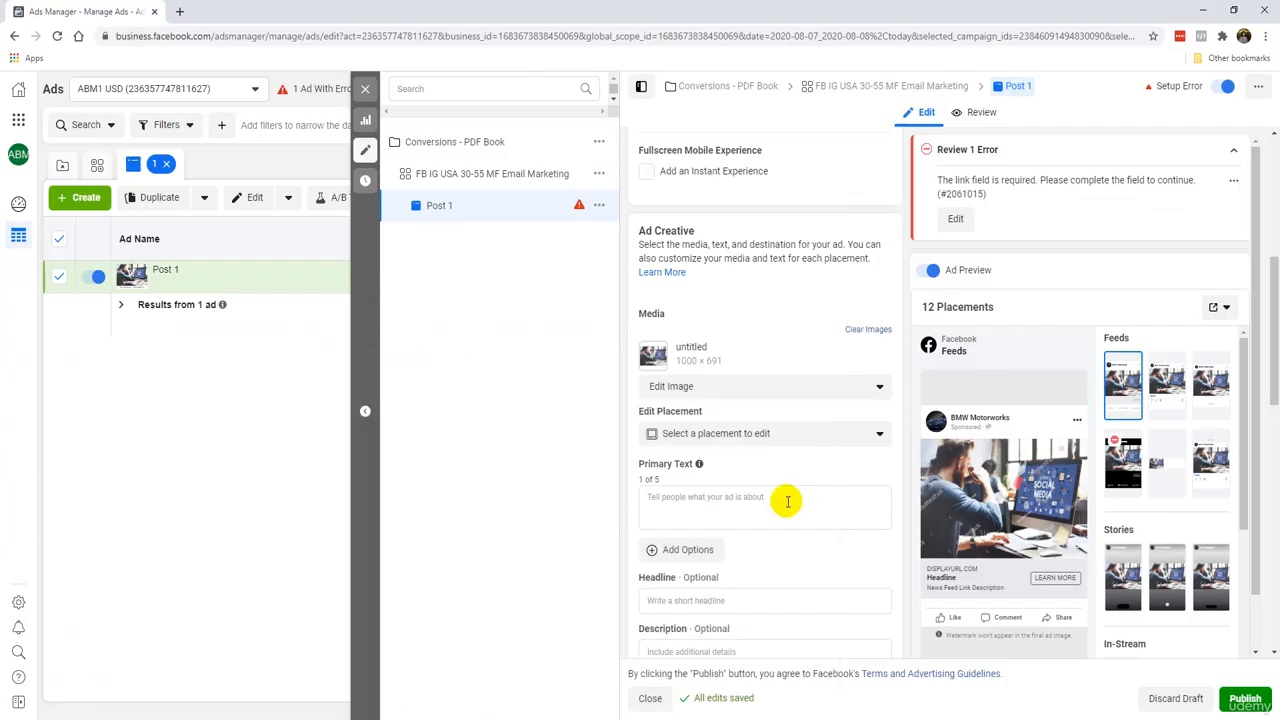
left_click(787, 501)
key("ctrl+v")
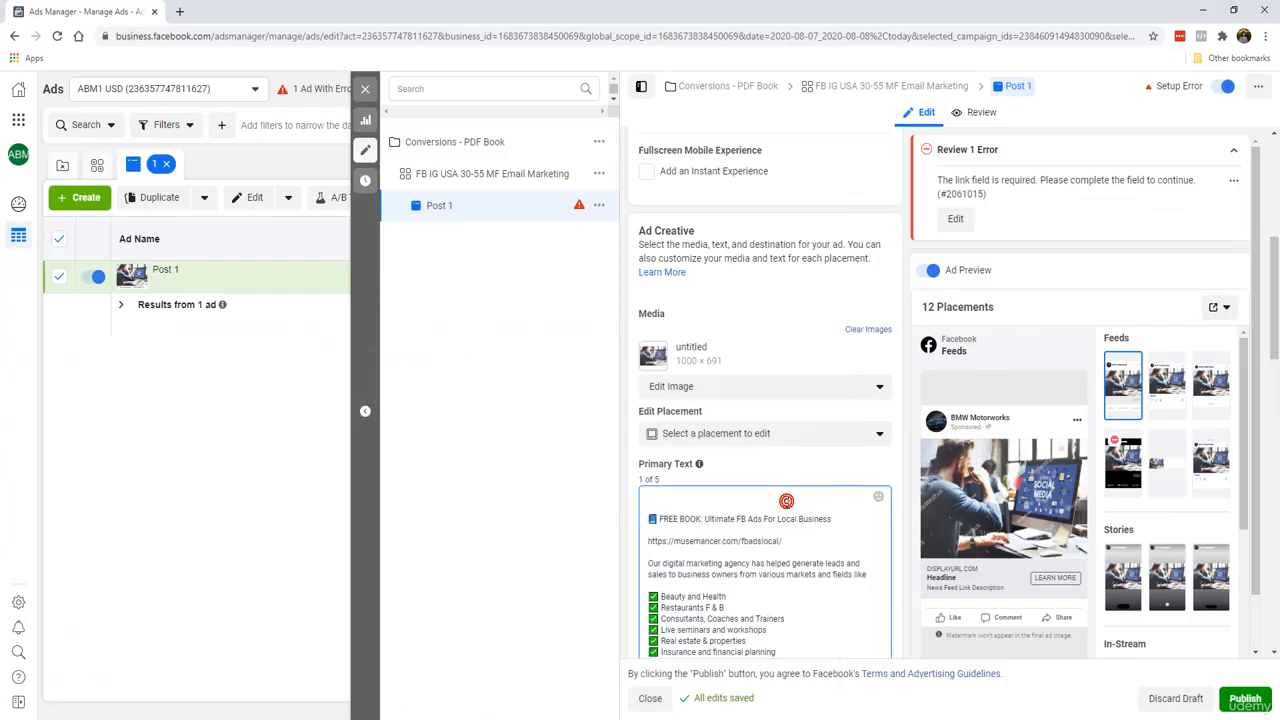
left_click(757, 500)
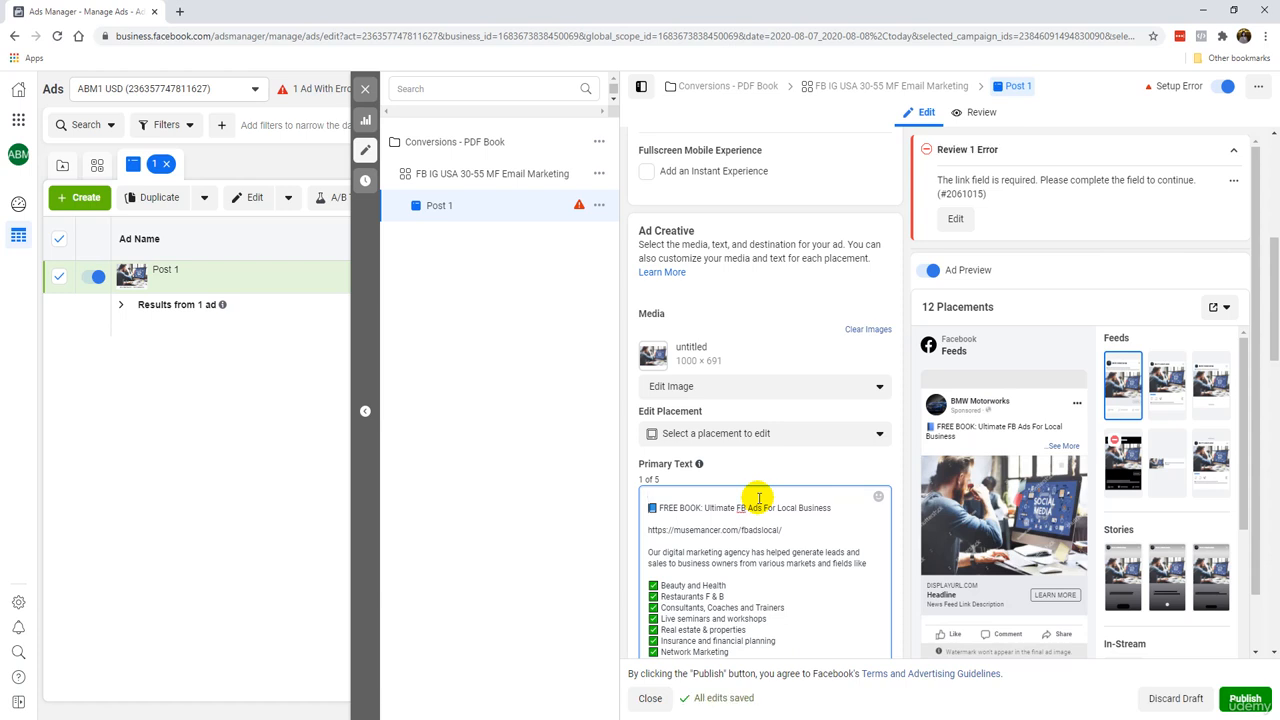
key("Delete")
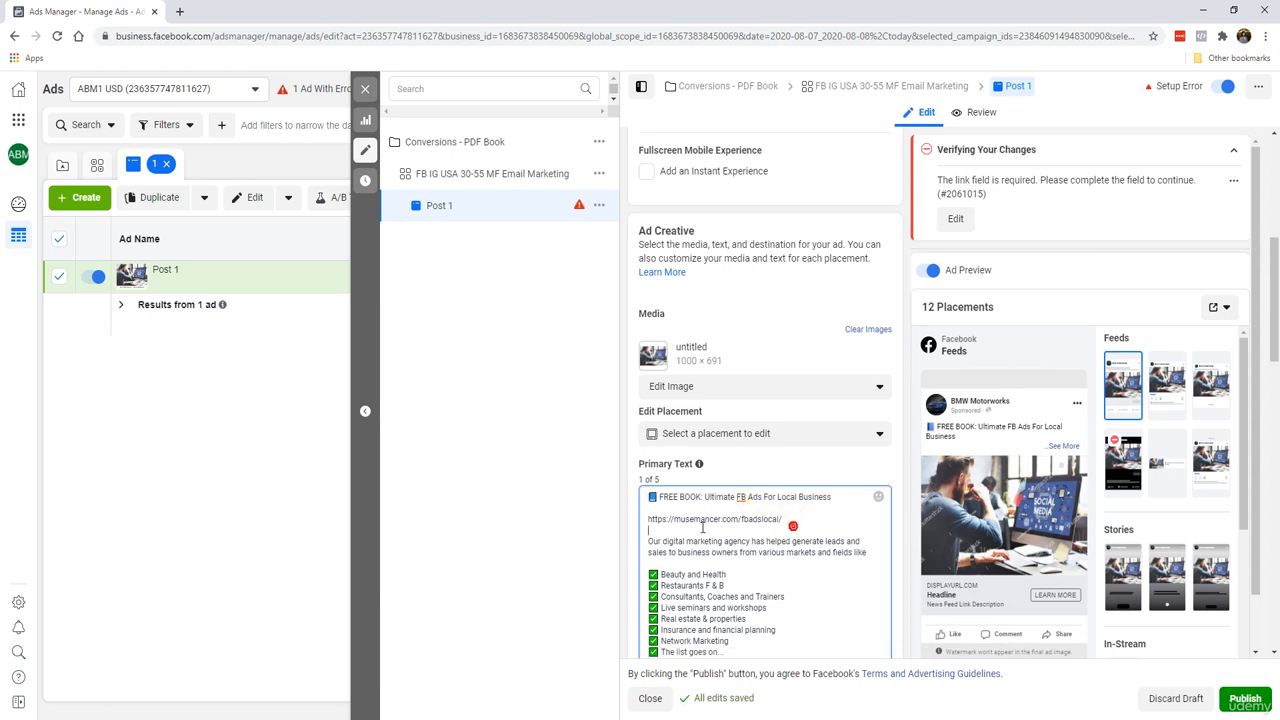
left_click_drag(787, 520, 677, 517)
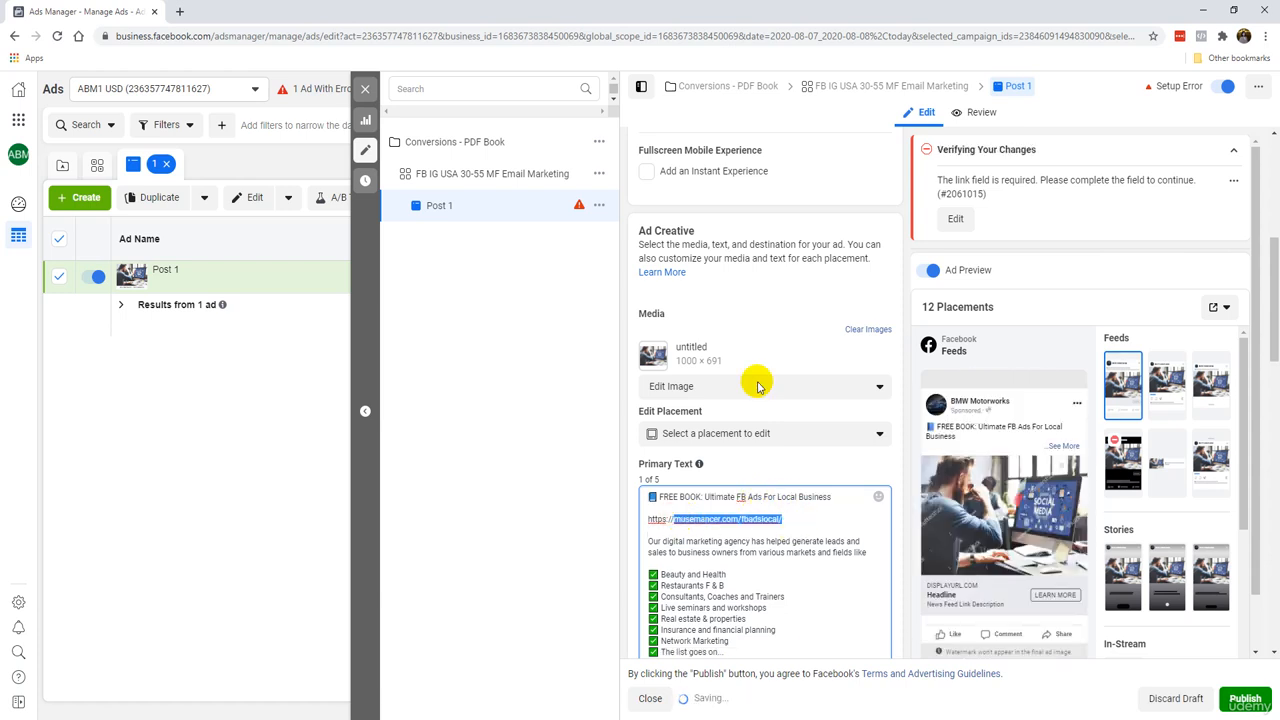
type("domainnam")
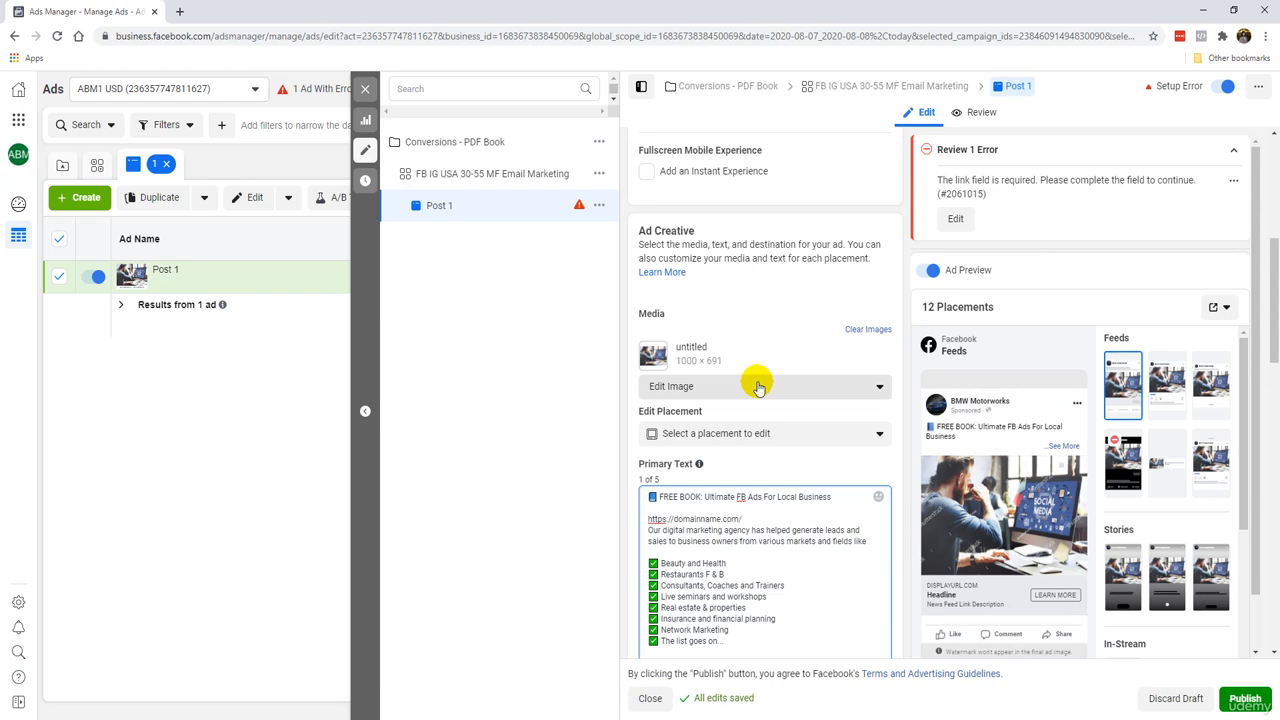
type("e.com/freebook/")
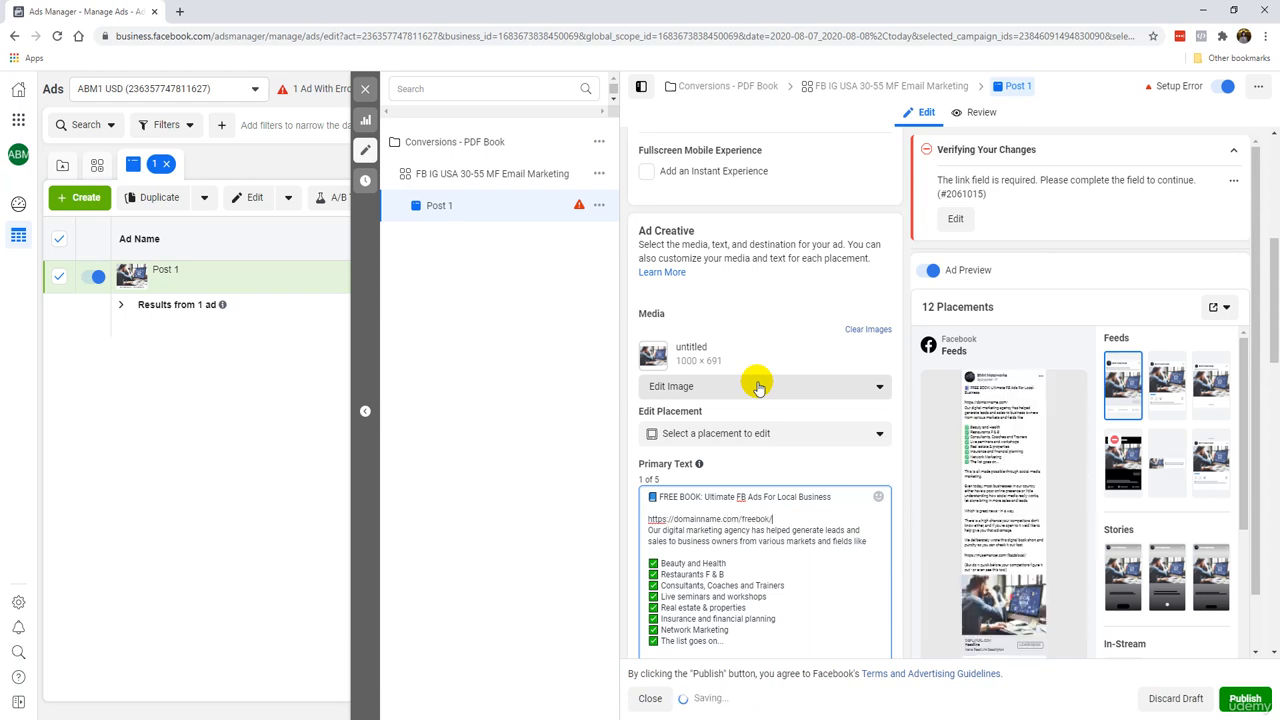
key("BackSpace")
key("BackSpace")
key("BackSpace")
type("ok/")
key("Return")
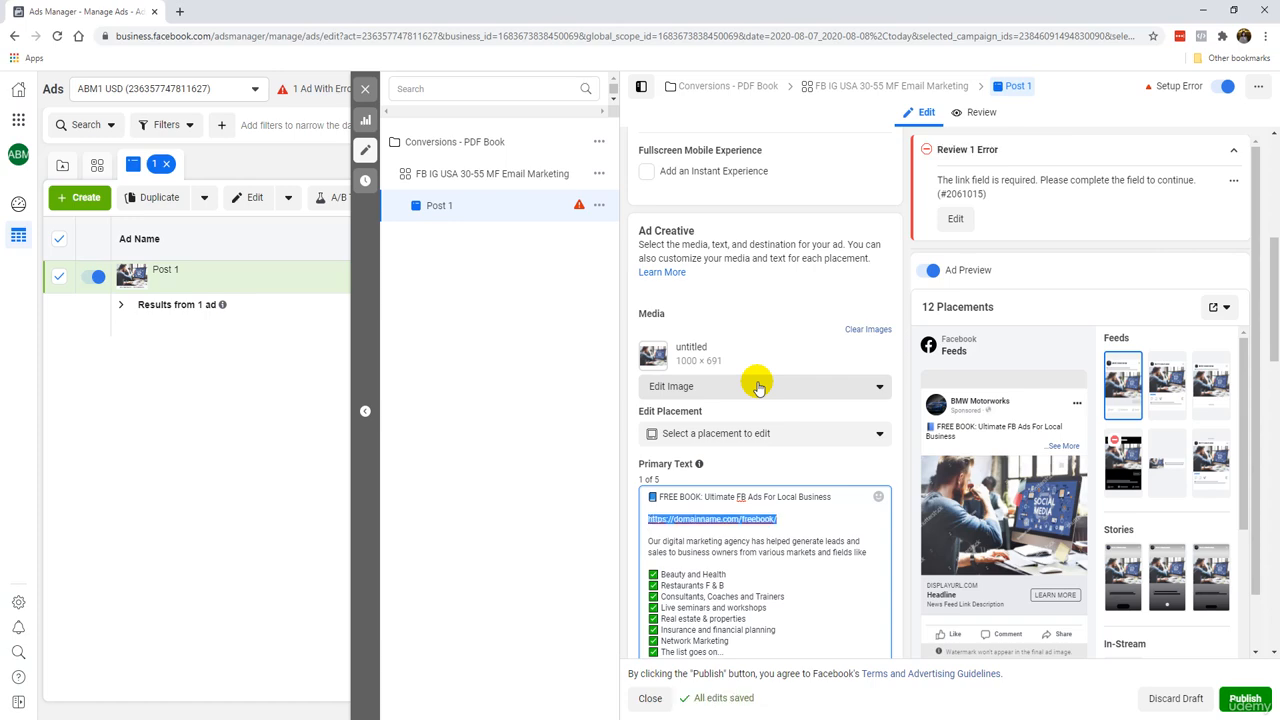
scroll(760, 500, "down", 5)
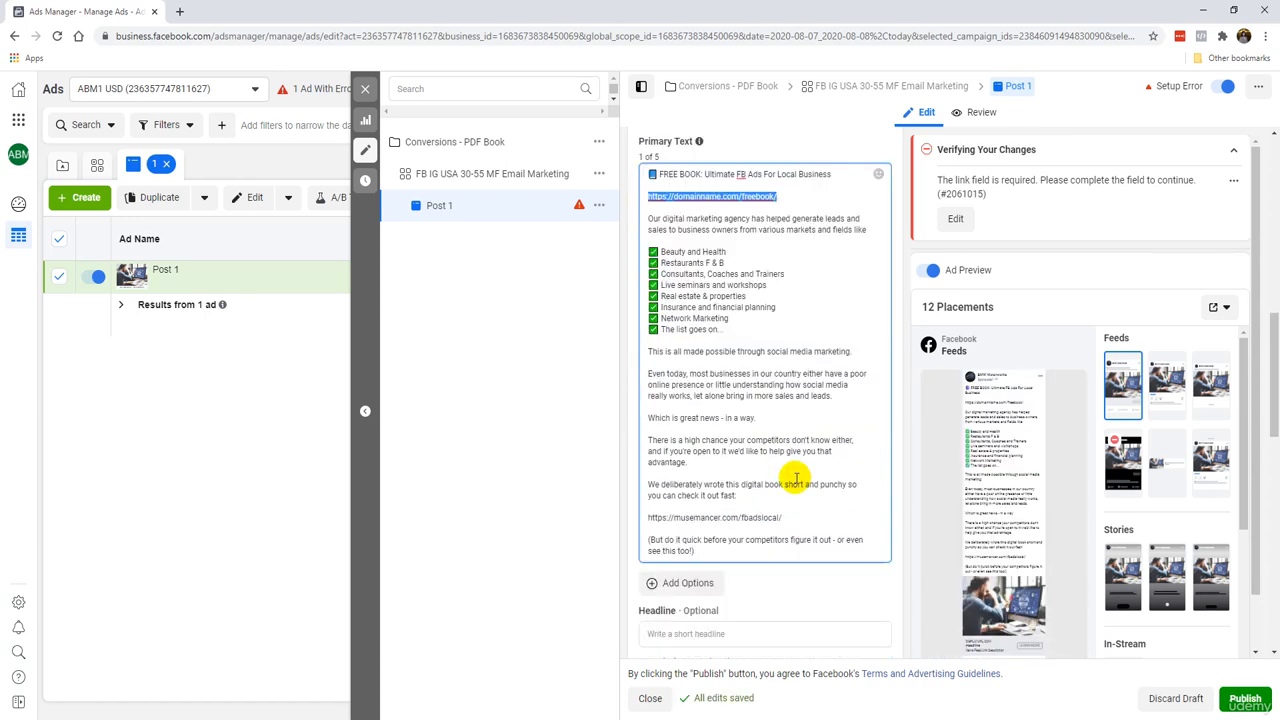
left_click_drag(786, 356, 634, 350)
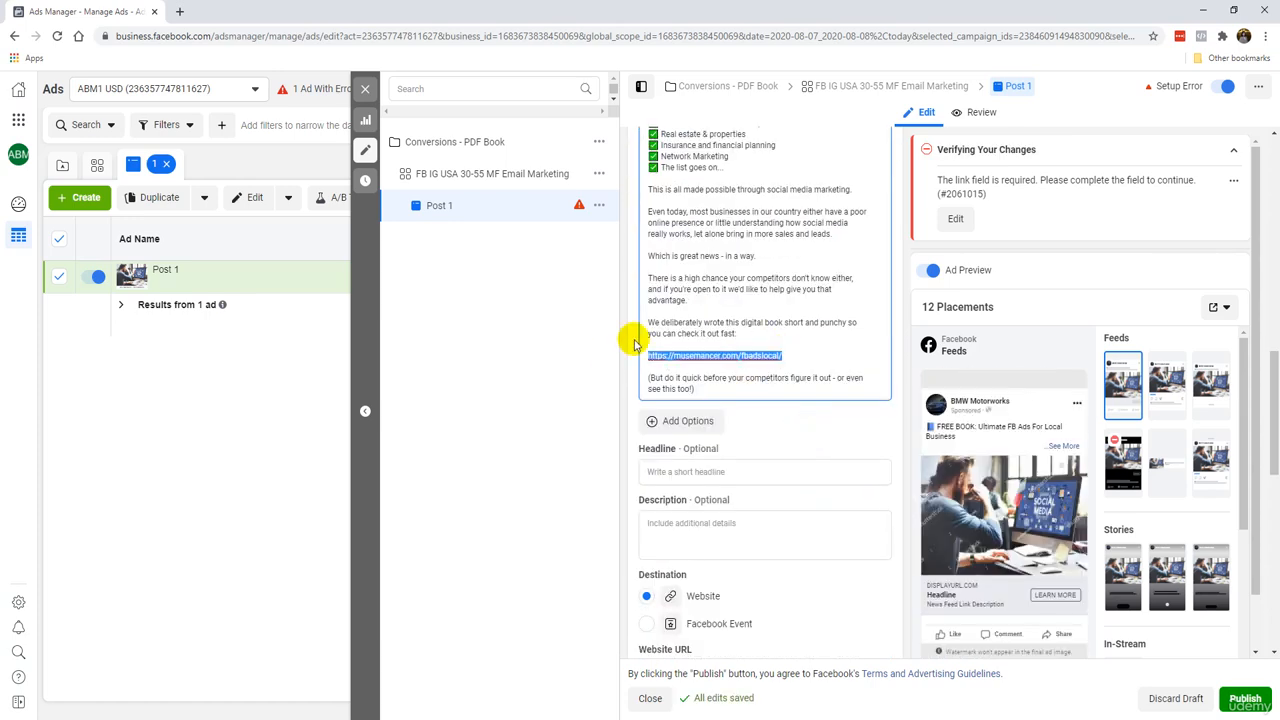
type("https://domainname.com/freebook/")
key("Return")
key("BackSpace")
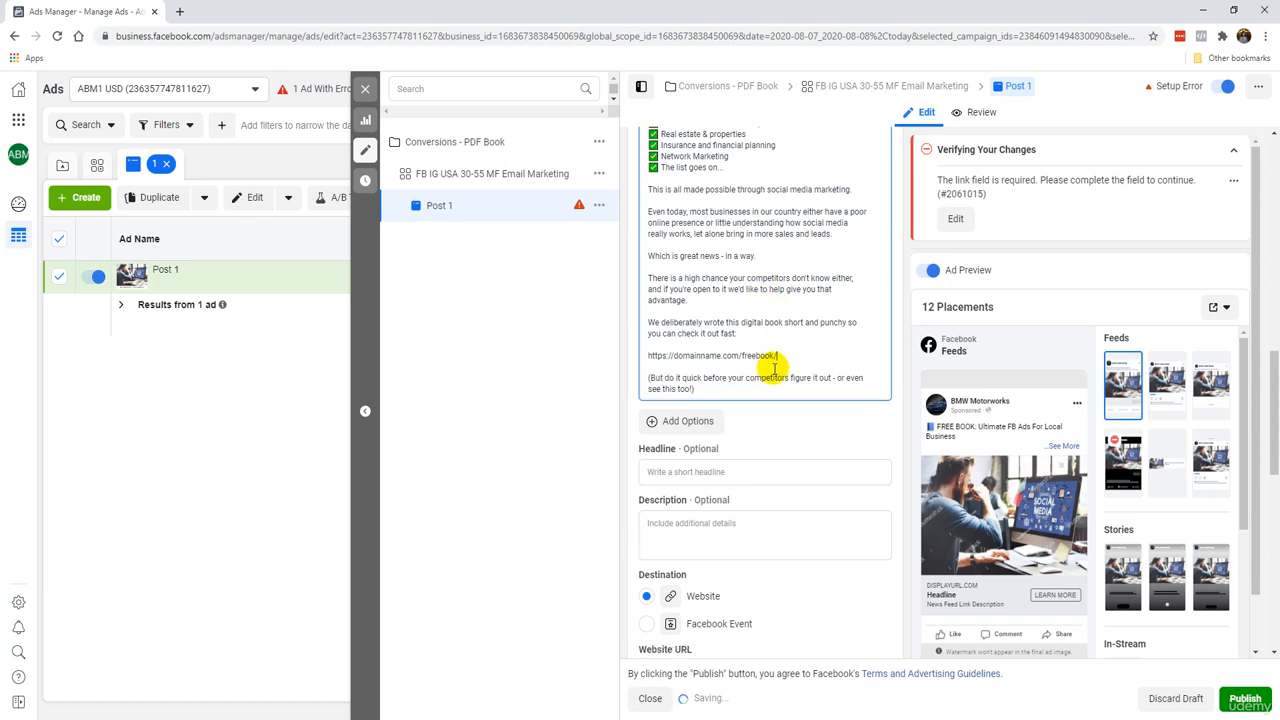
scroll(808, 341, "up", 2)
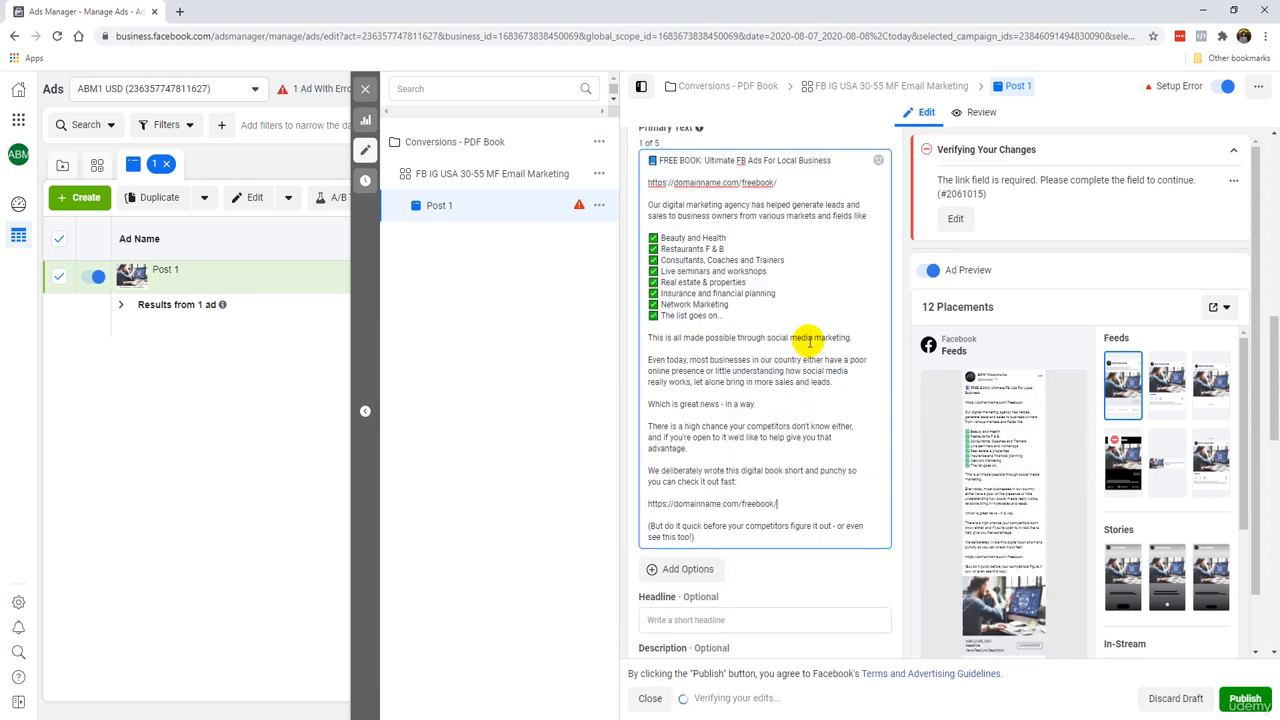
scroll(812, 343, "up", 2)
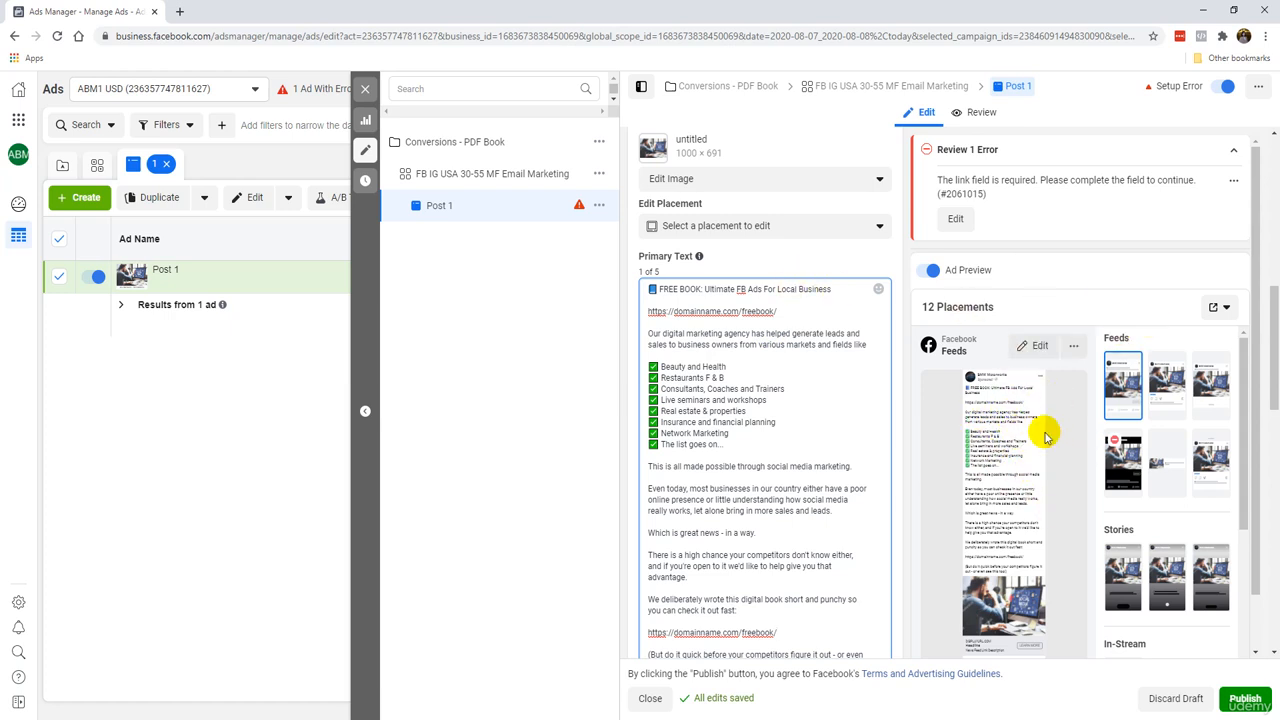
scroll(634, 378, "down", 3)
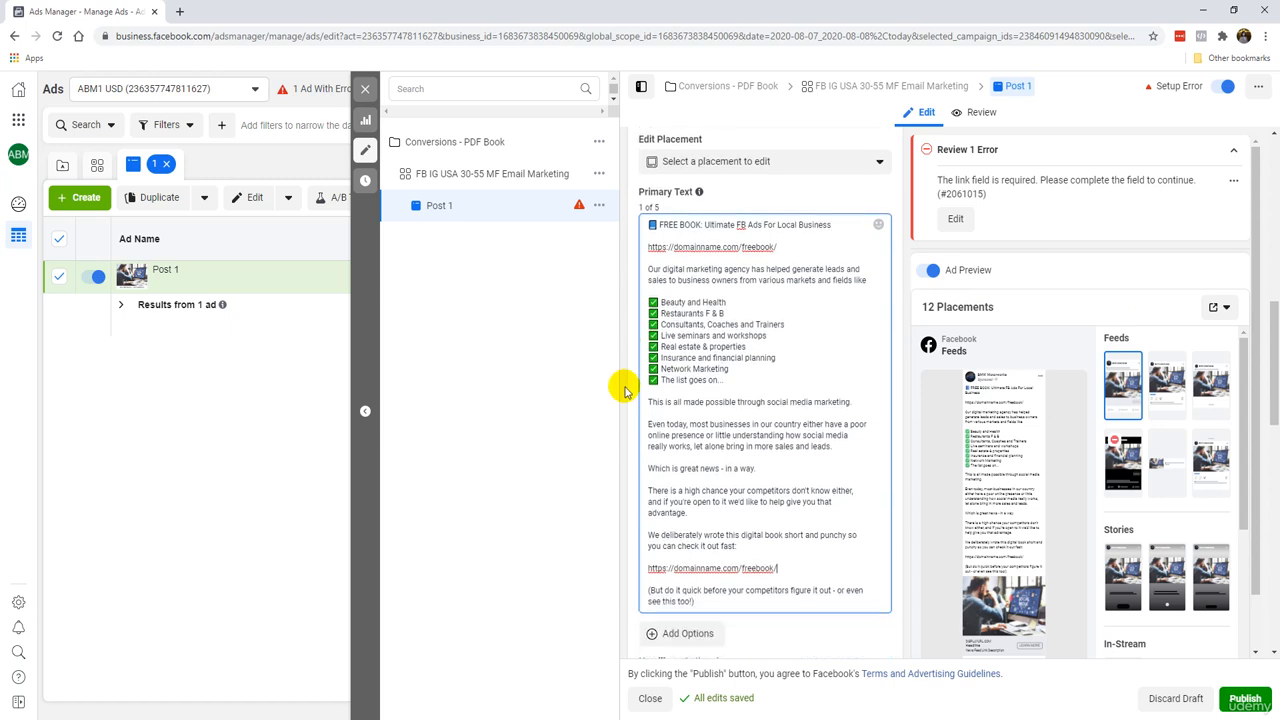
scroll(738, 268, "up", 3)
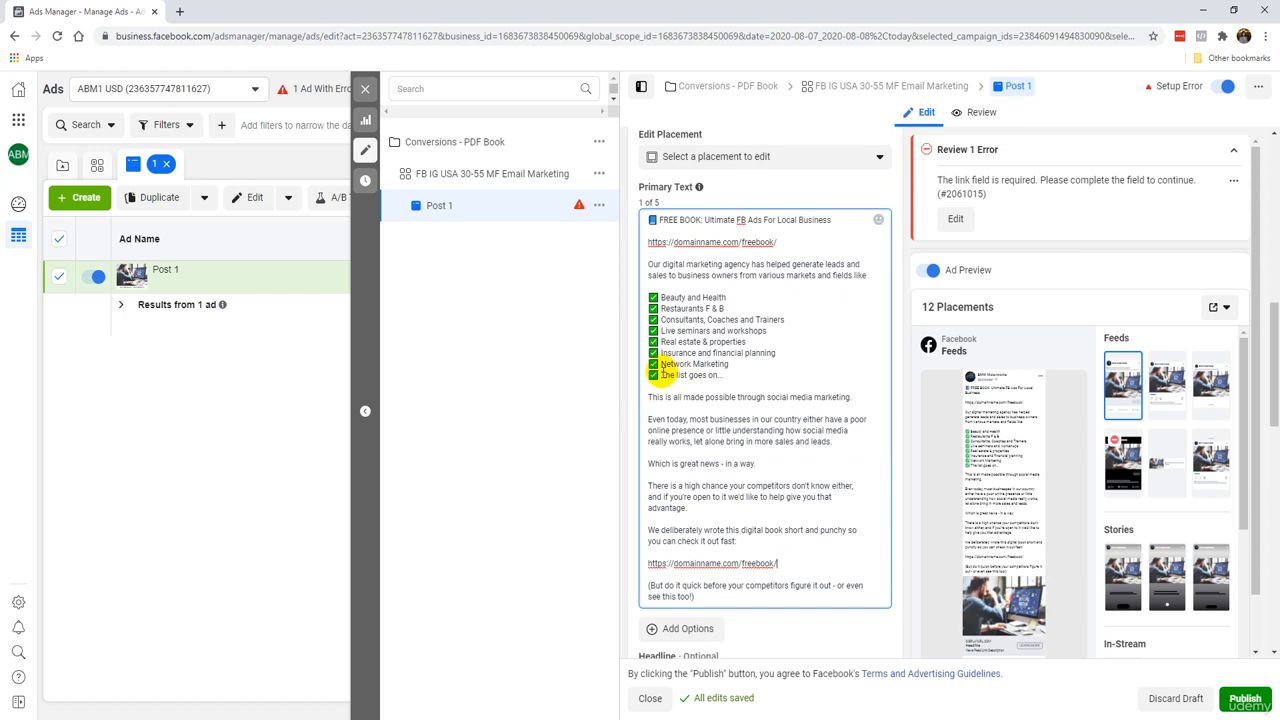
left_click(710, 332)
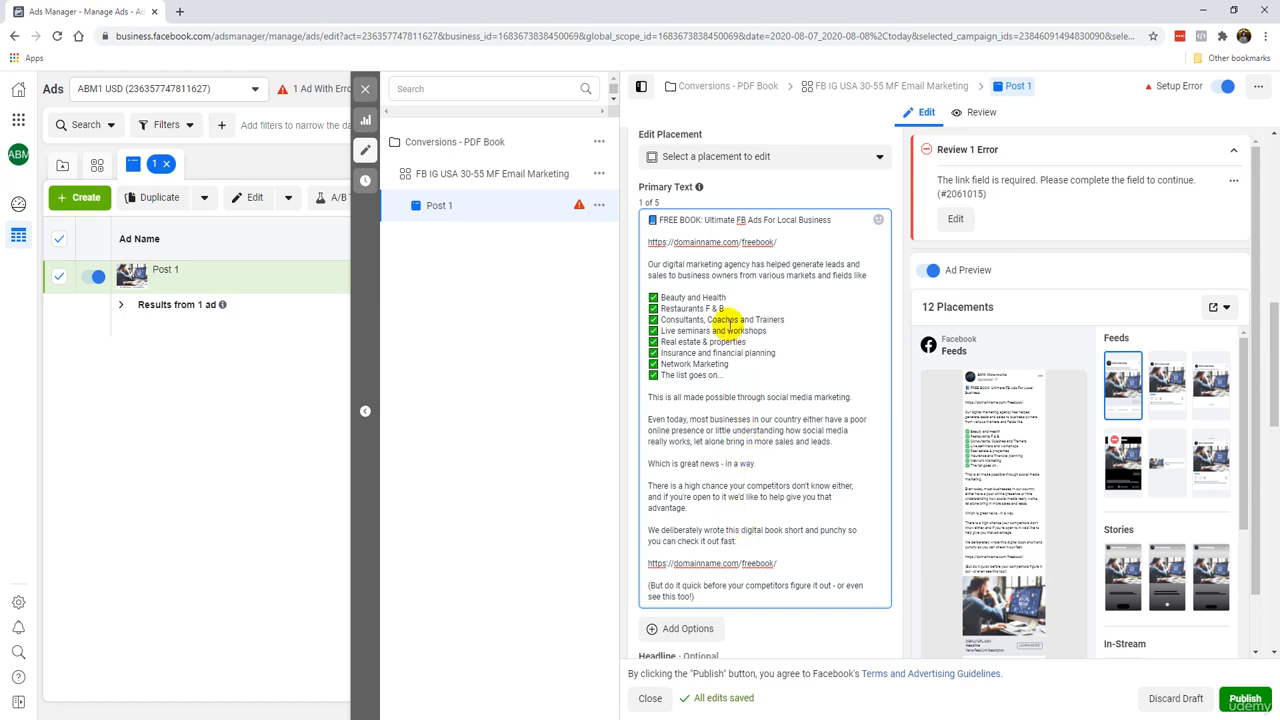
Copy "FREE Book: FB Ads For Local Business" from the FB-AD-PDFBOOK file in Notepad and paste it as the ad's headline
scroll(752, 457, "down", 2)
left_click(771, 470)
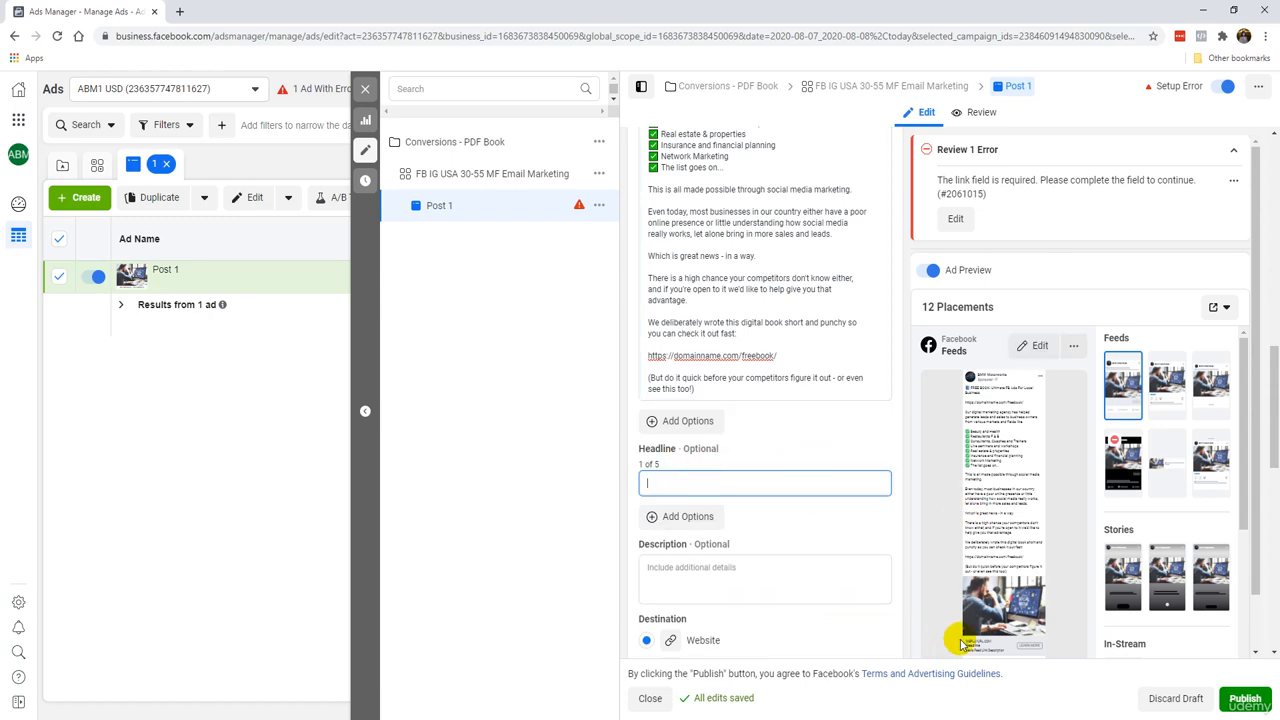
left_click(238, 717)
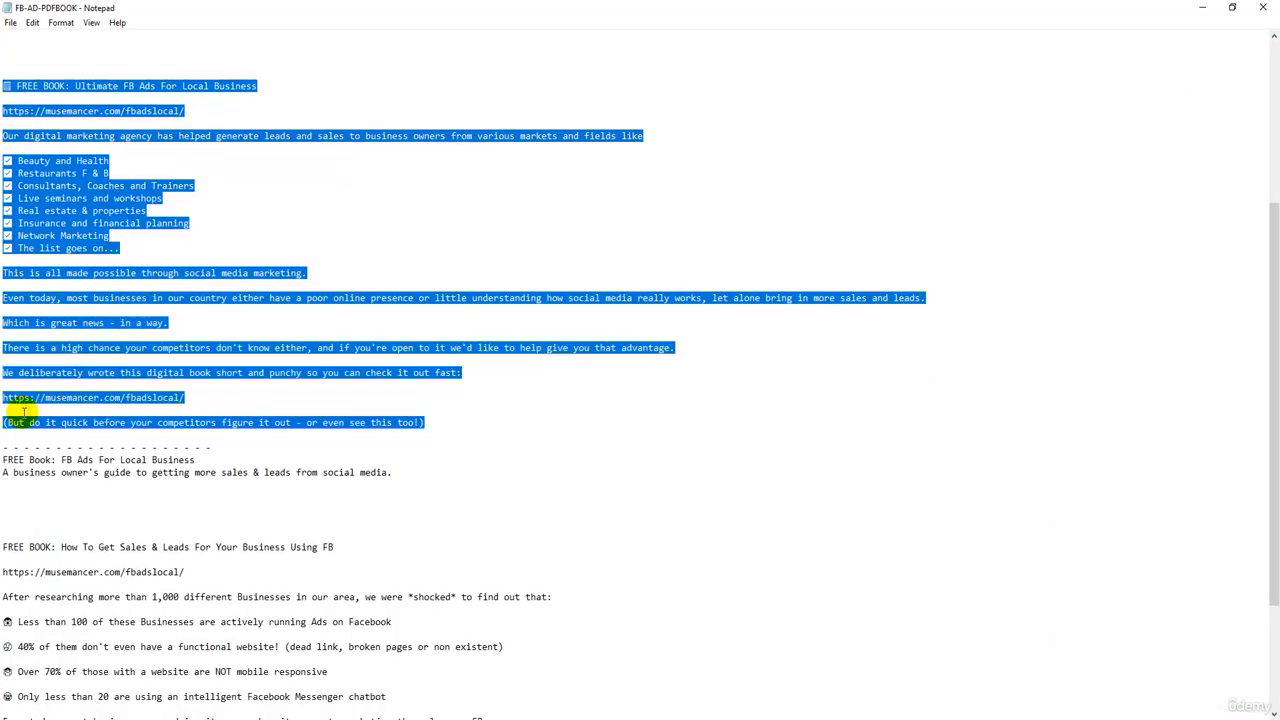
left_click_drag(3, 460, 197, 461)
key("ctrl+c")
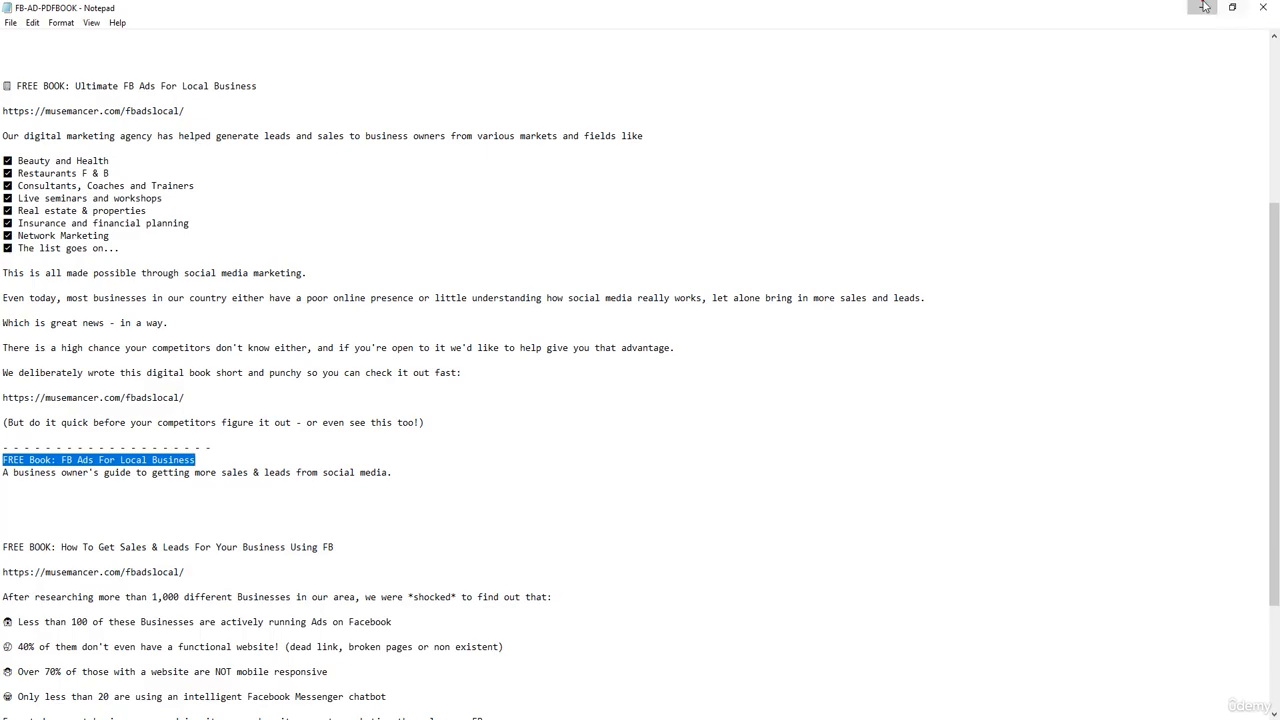
left_click(1264, 7)
key("ctrl+v")
Copy "A business owner's guide to getting more sales & leads from social media." from the Notepad file into the ad's description
left_click(232, 717)
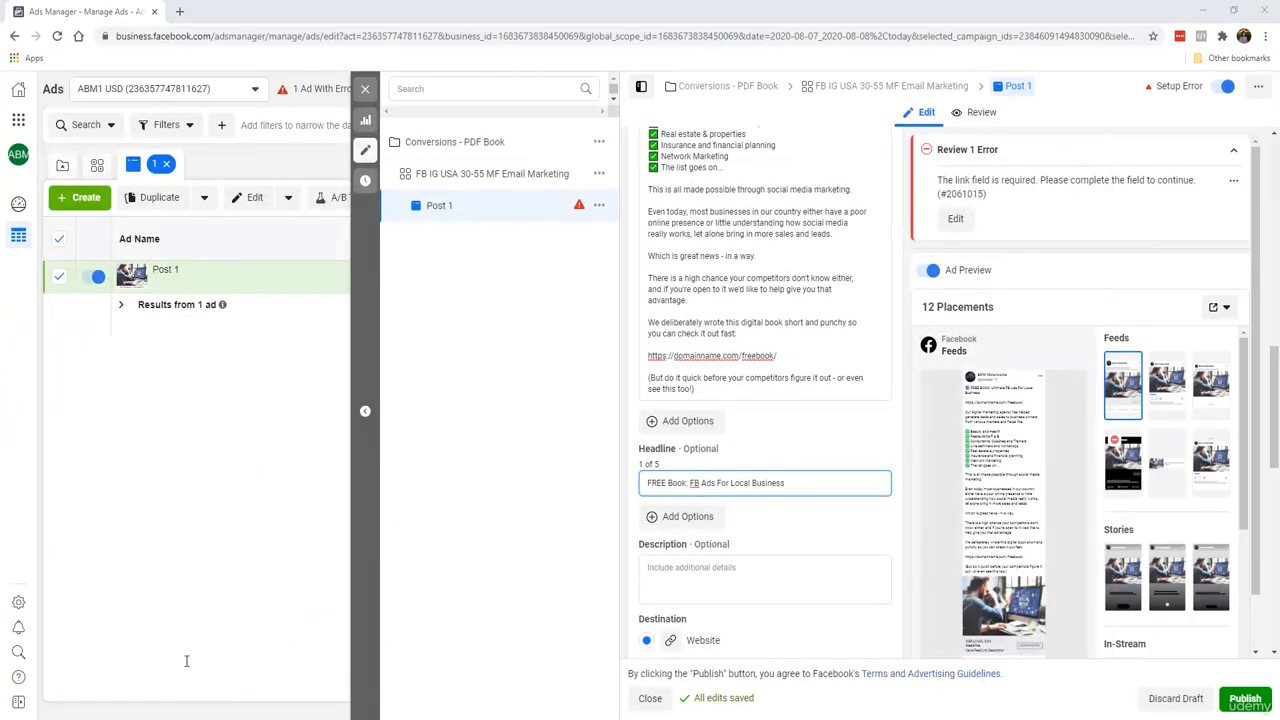
left_click(3, 472)
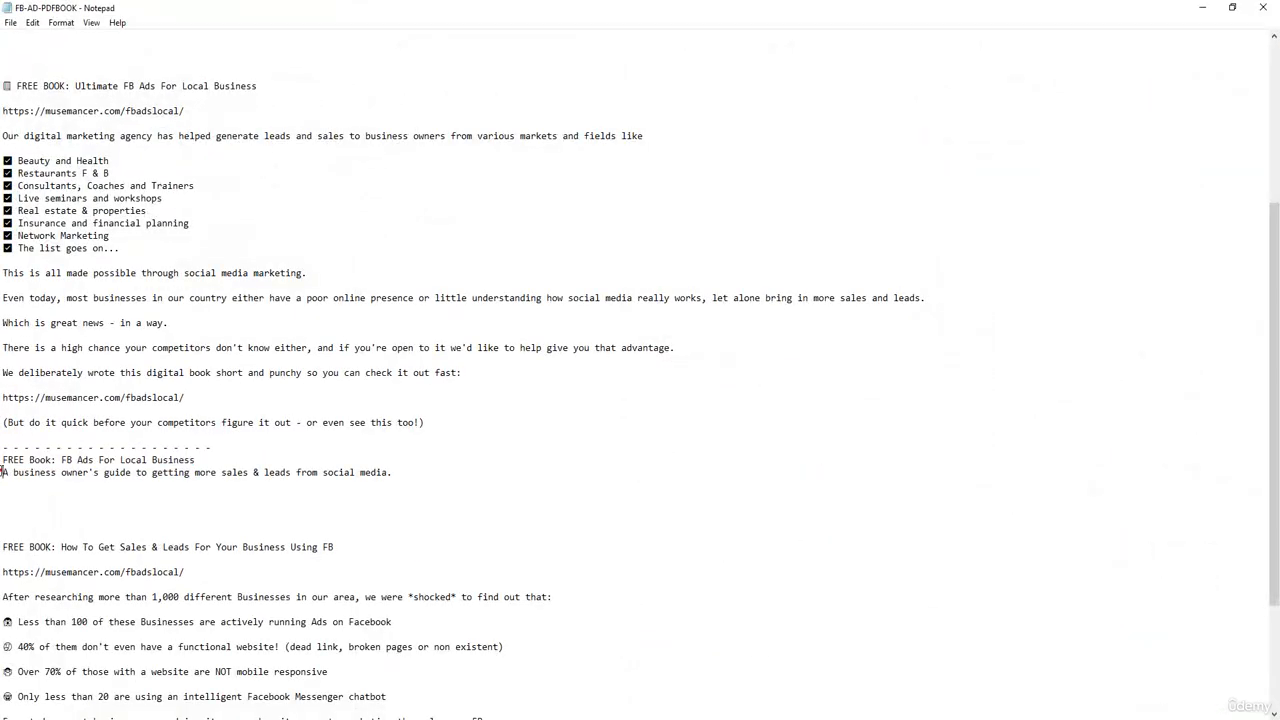
left_click(405, 470, "shift")
key("ctrl+c")
left_click(1201, 12)
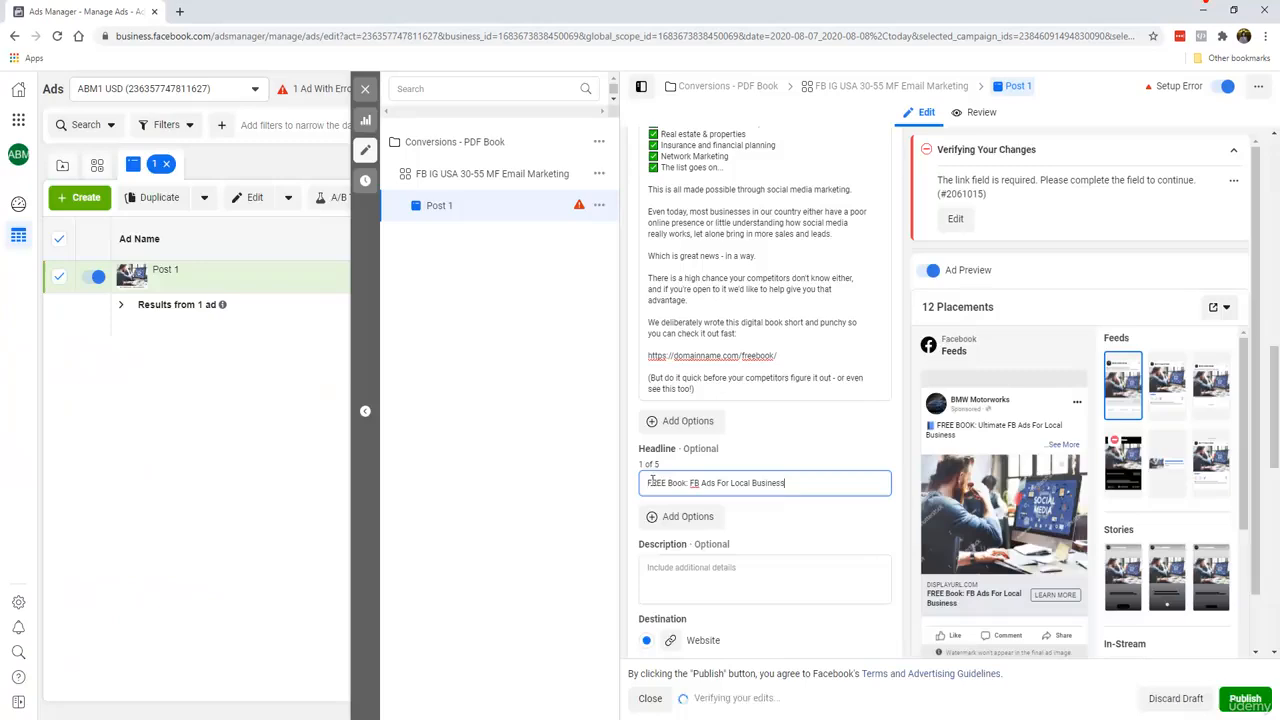
left_click(684, 567)
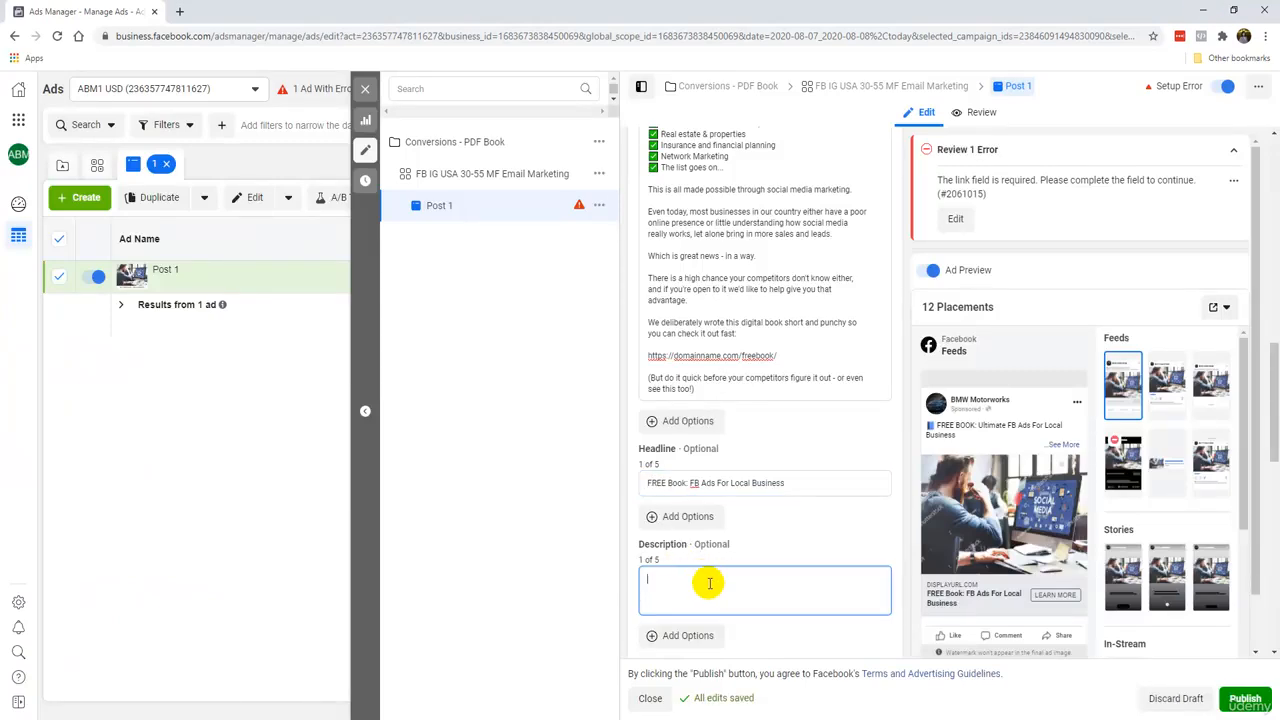
right_click(709, 583)
left_click(775, 466)
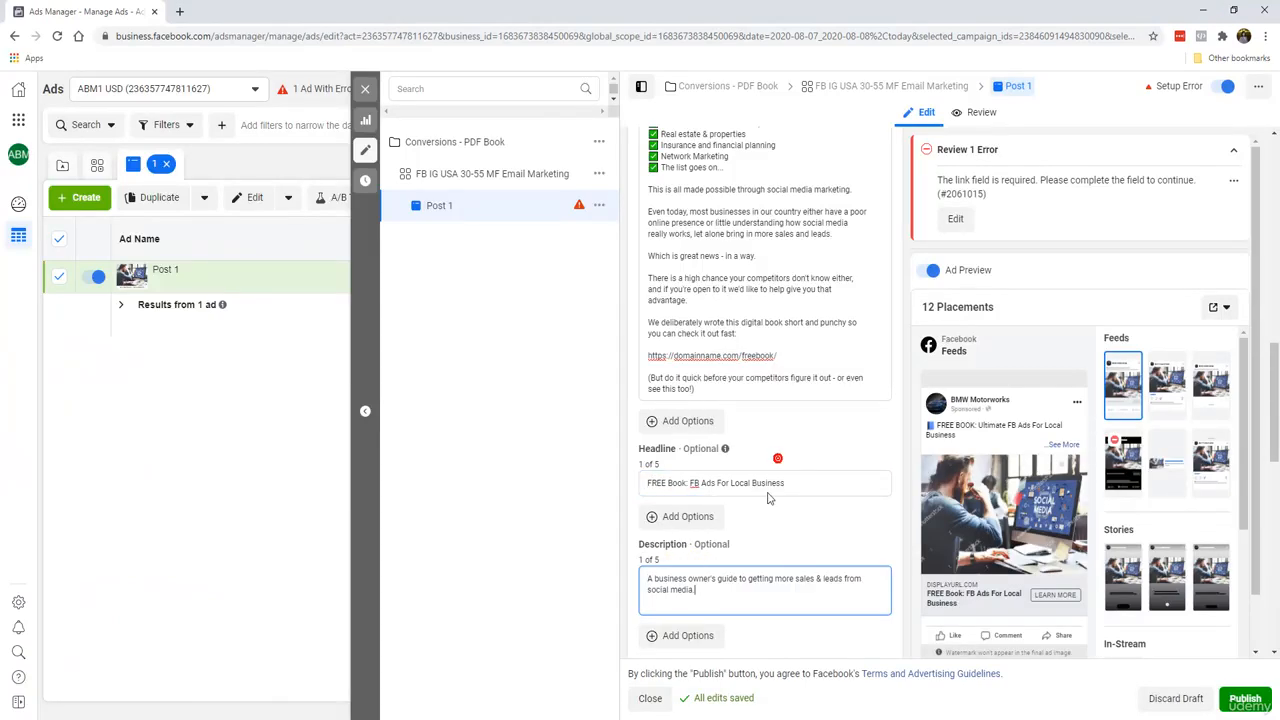
left_click(753, 560)
scroll(740, 595, "down", 1)
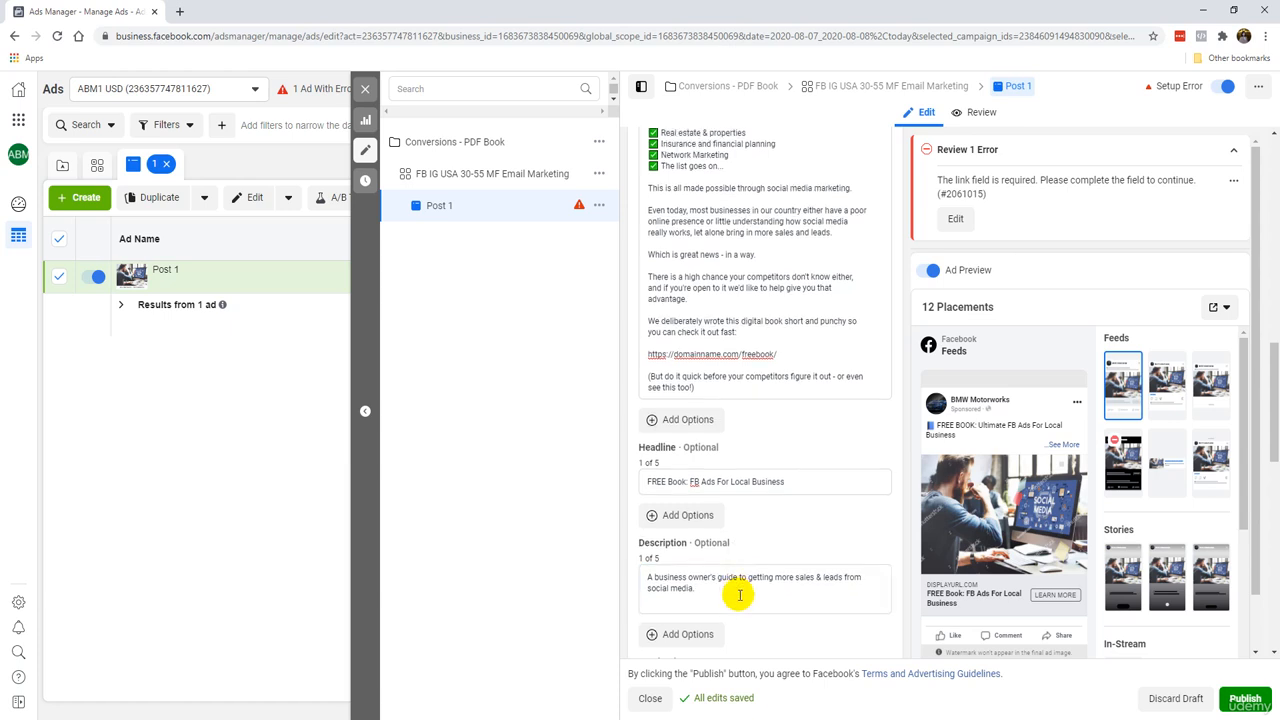
scroll(740, 595, "down", 1)
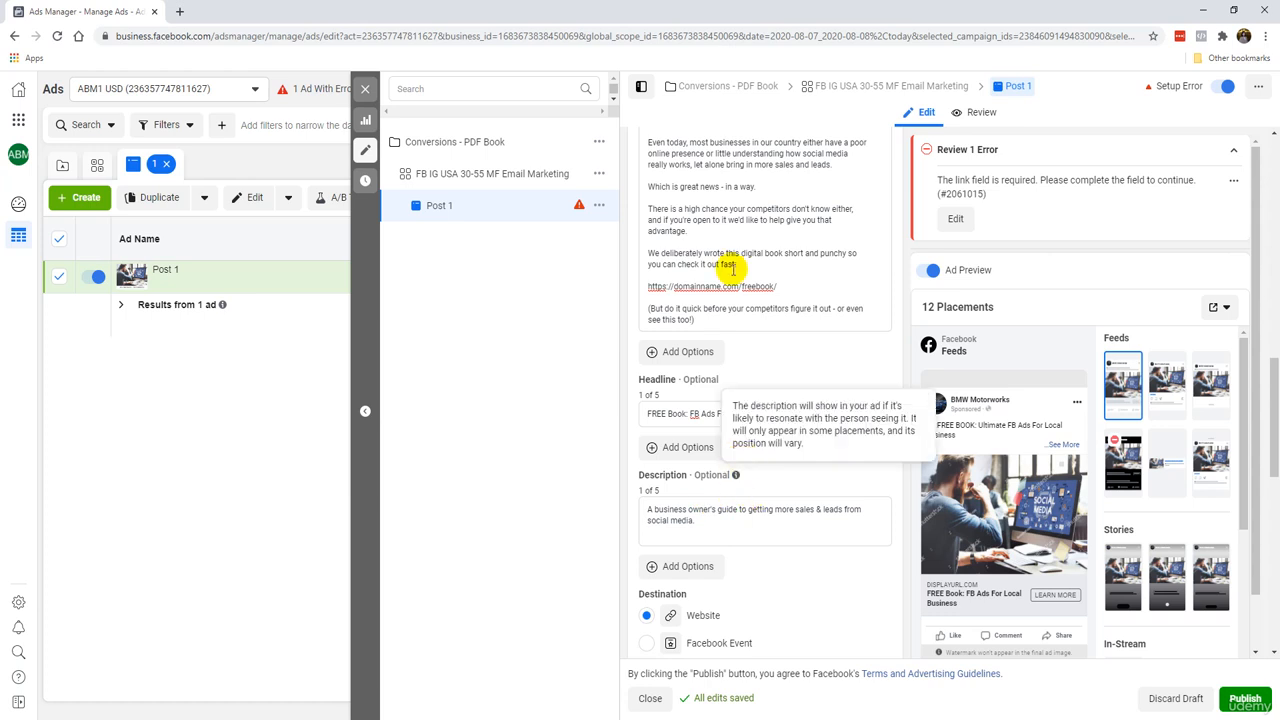
left_click_drag(778, 287, 645, 287)
key("ctrl+c")
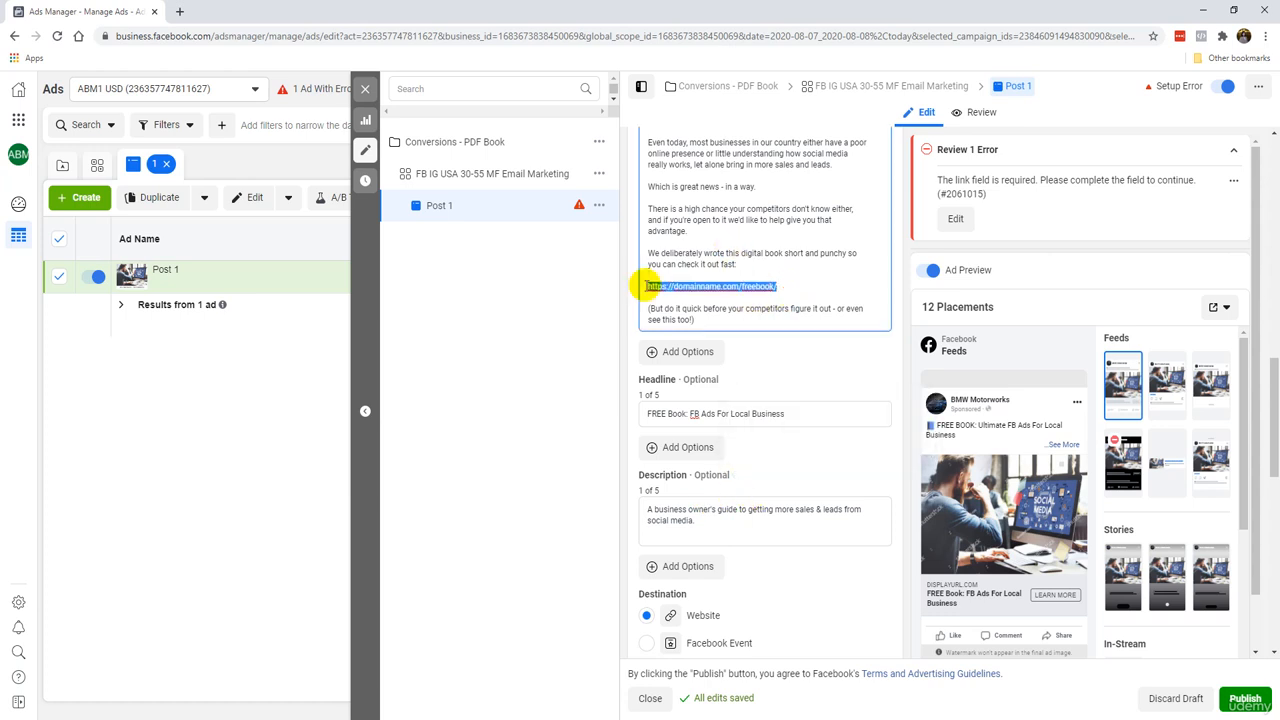
scroll(787, 515, "down", 2)
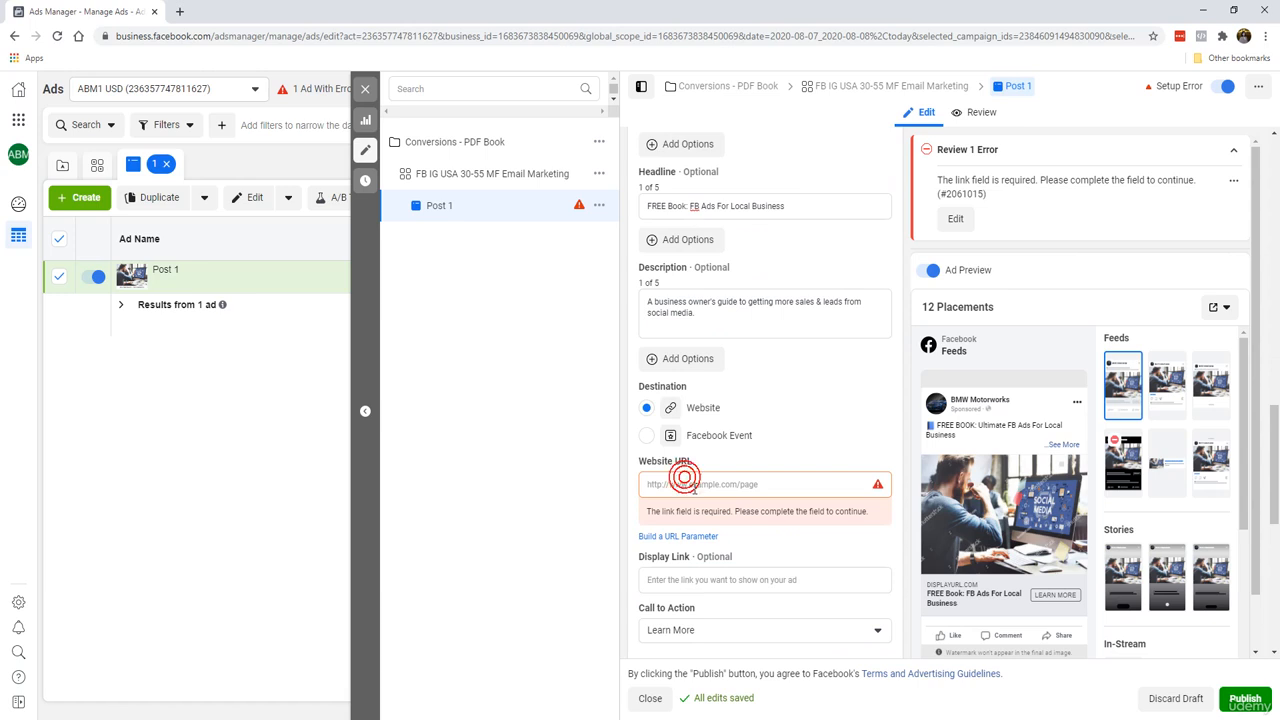
left_click(684, 477)
key("ctrl+v")
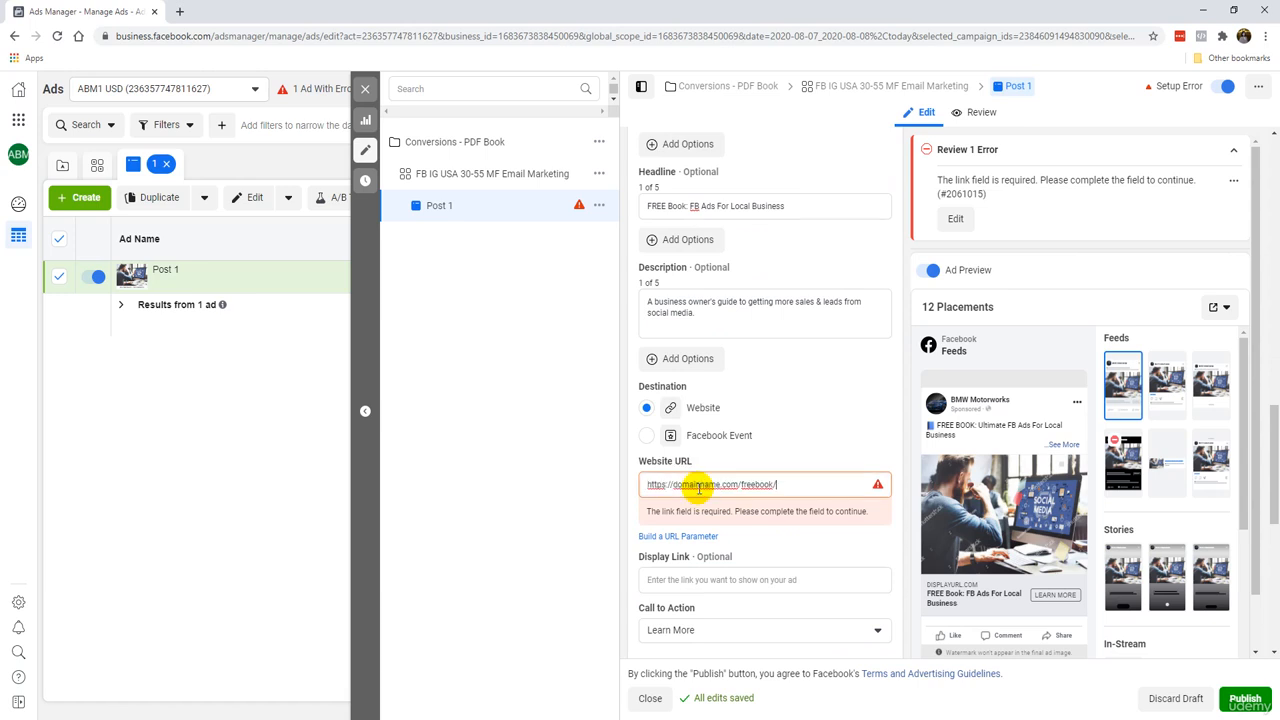
left_click(759, 540)
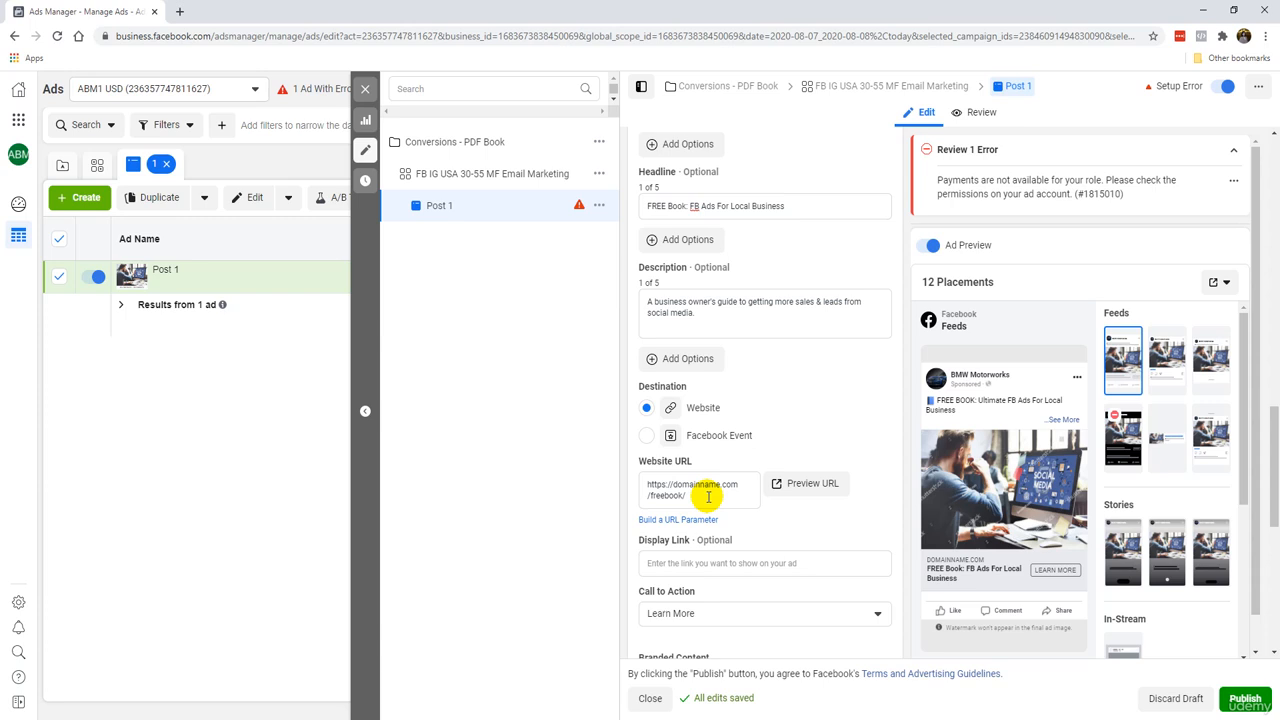
left_click(754, 565)
key("ctrl+v")
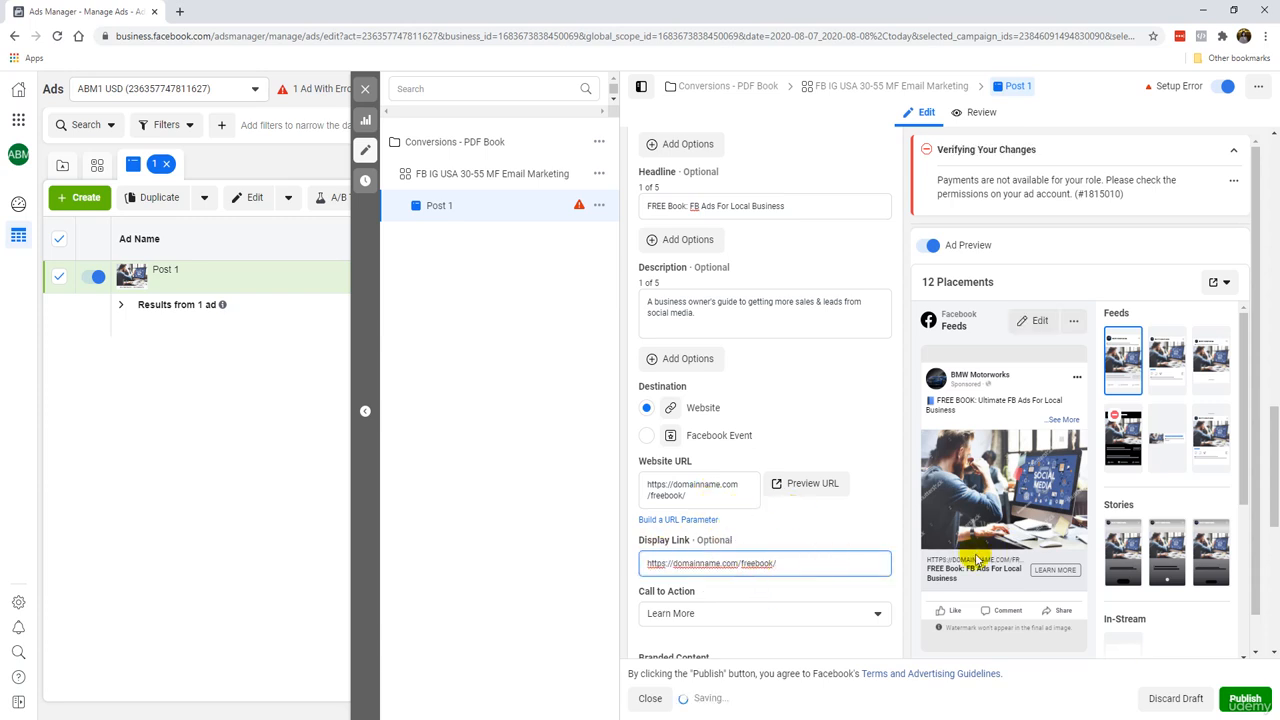
mouse_move(675, 563)
left_mouse_down()
mouse_move(637, 563)
mouse_move(674, 563)
left_mouse_up()
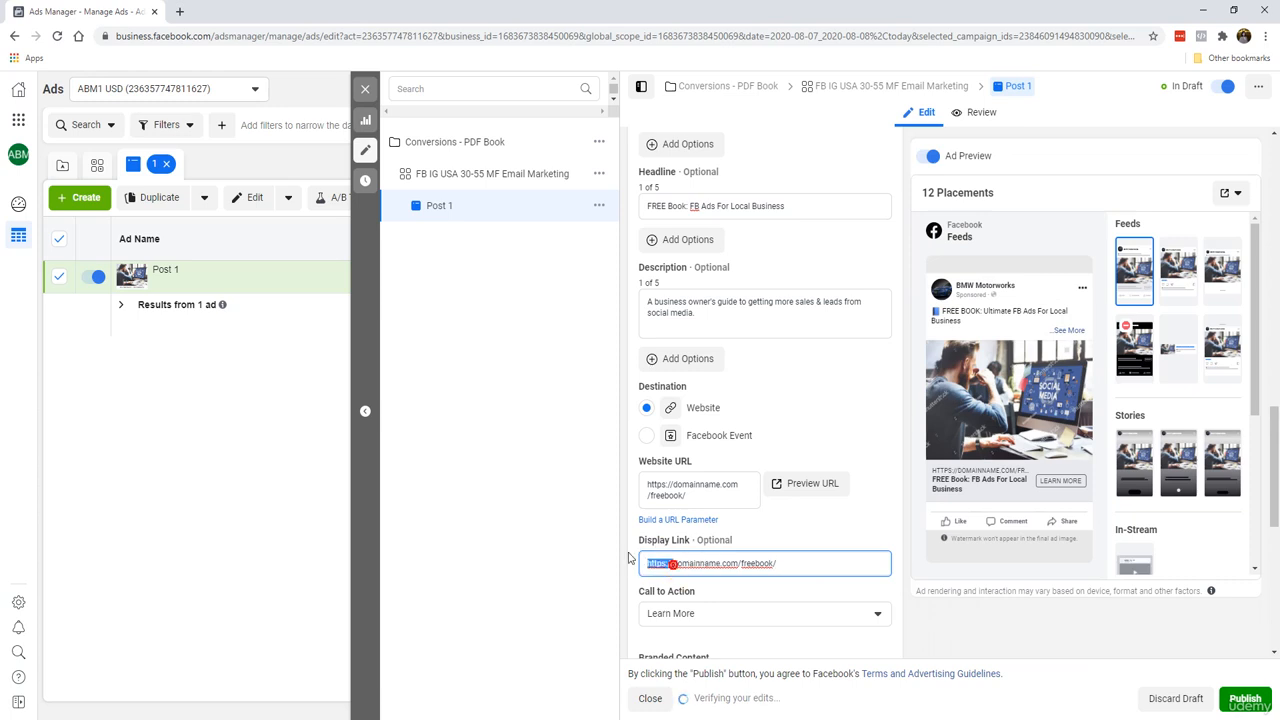
key("BackSpace")
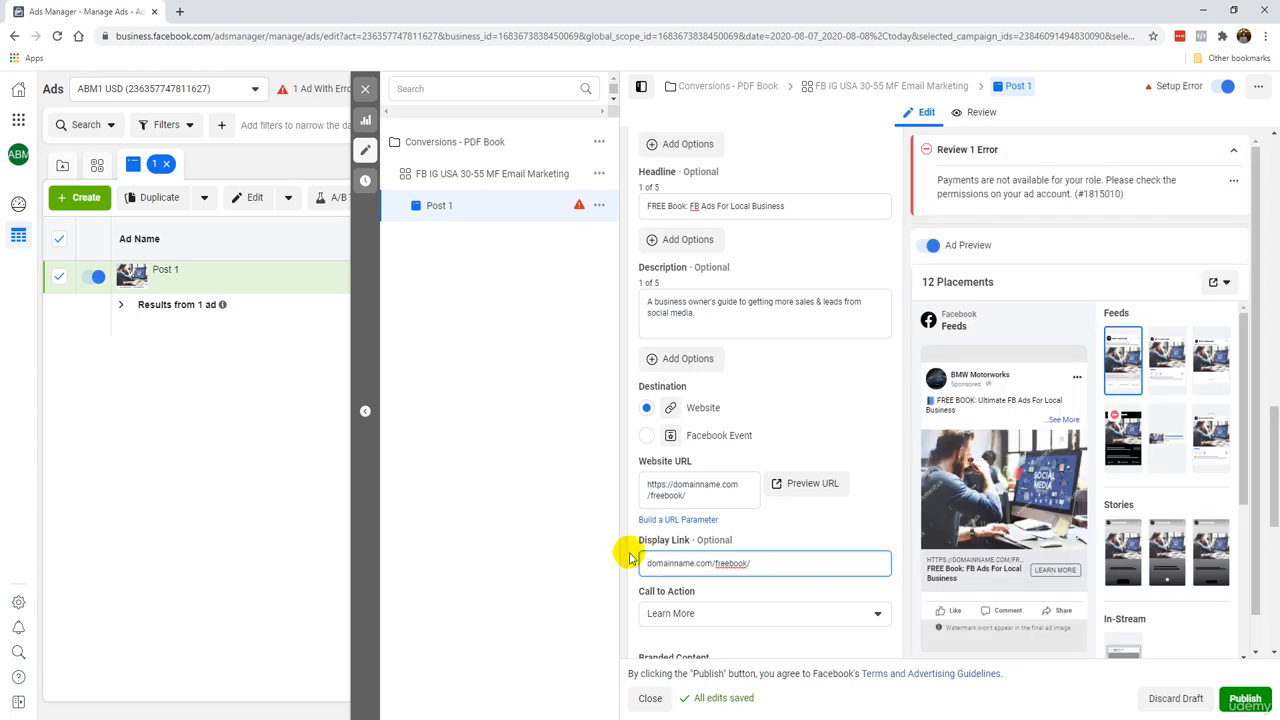
left_click(634, 557)
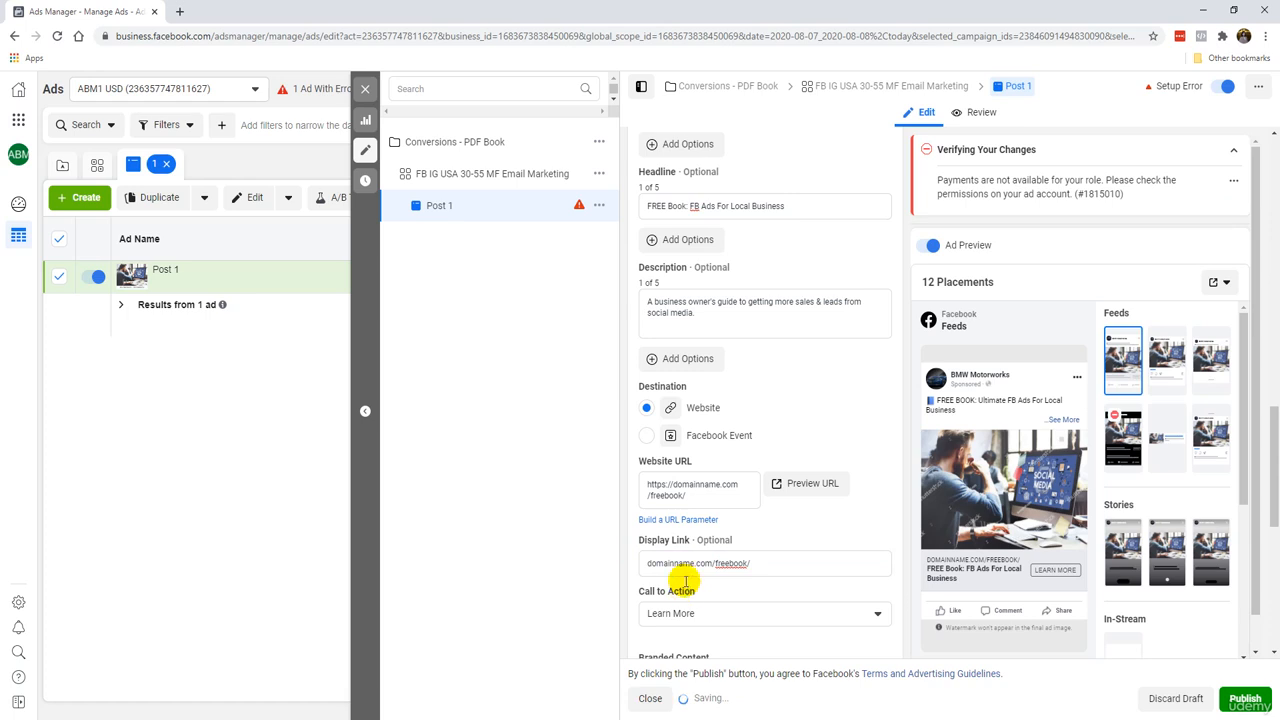
Review the available call-to-action options for the ad and keep Learn More
scroll(686, 580, "down", 2)
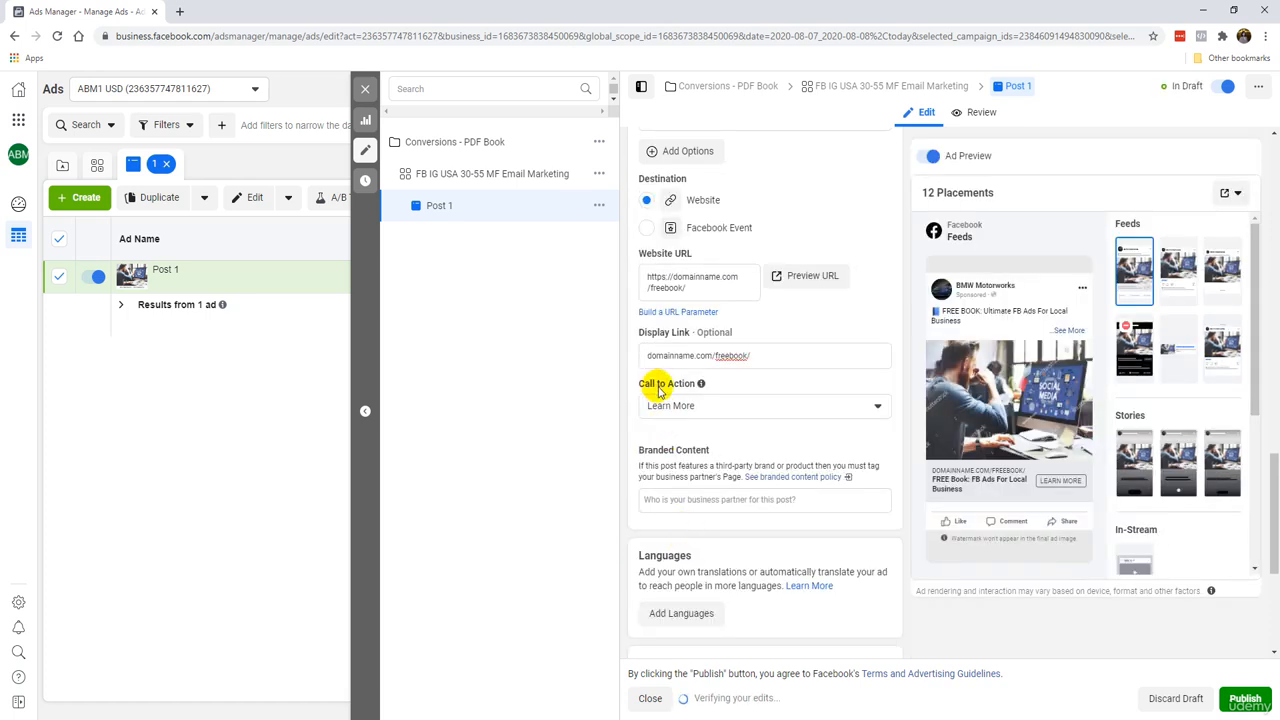
left_click(747, 406)
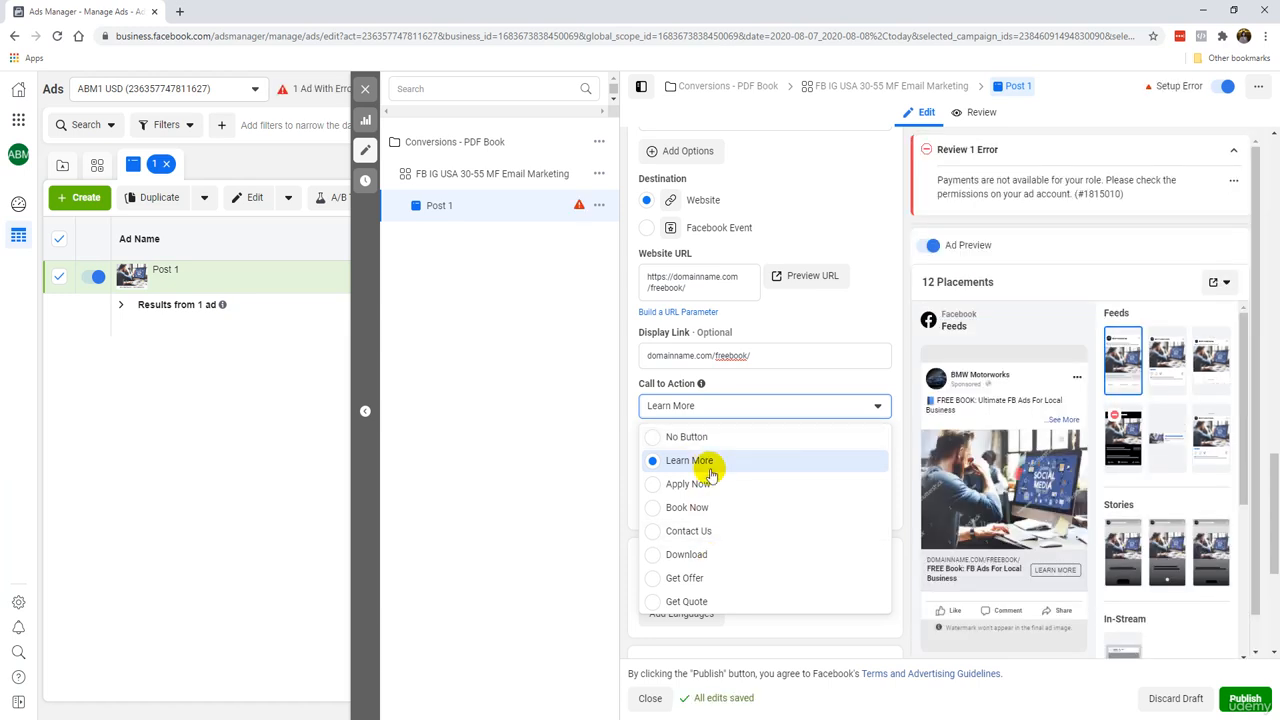
left_click(642, 404)
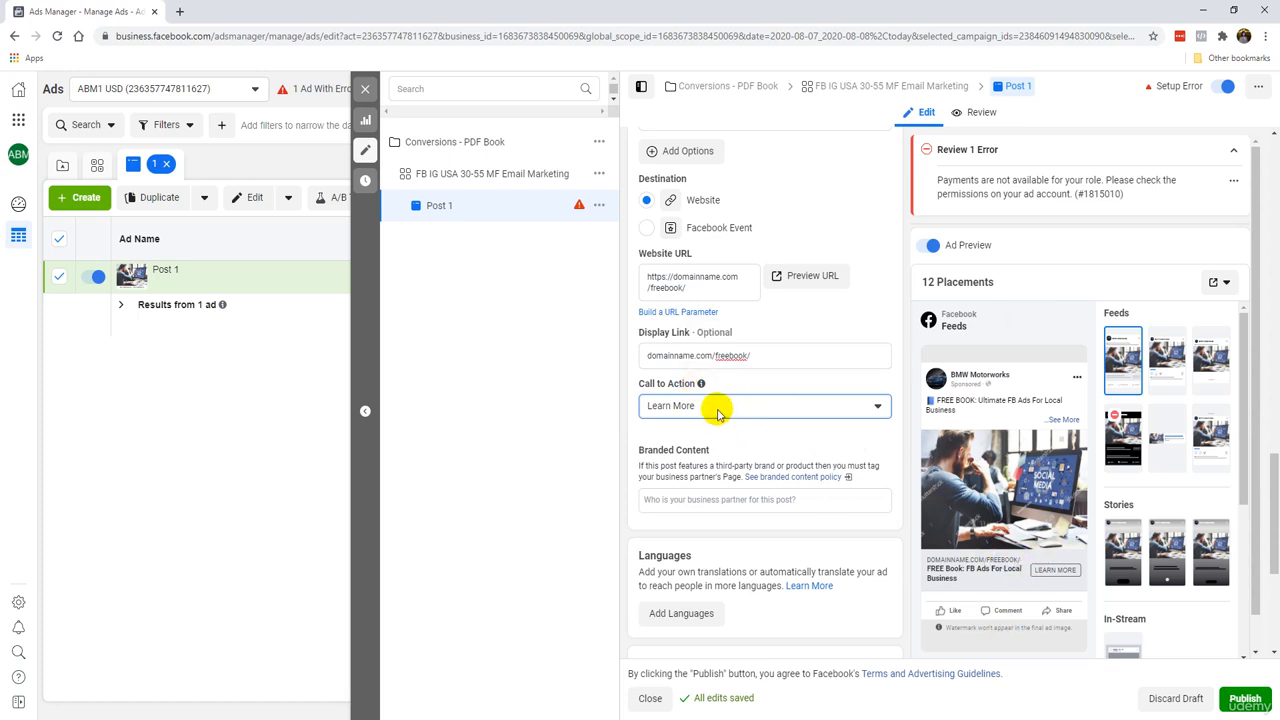
Review the ad's language and tracking settings and read the details of its setup error, leaving the error notice collapsed
scroll(770, 486, "down", 2)
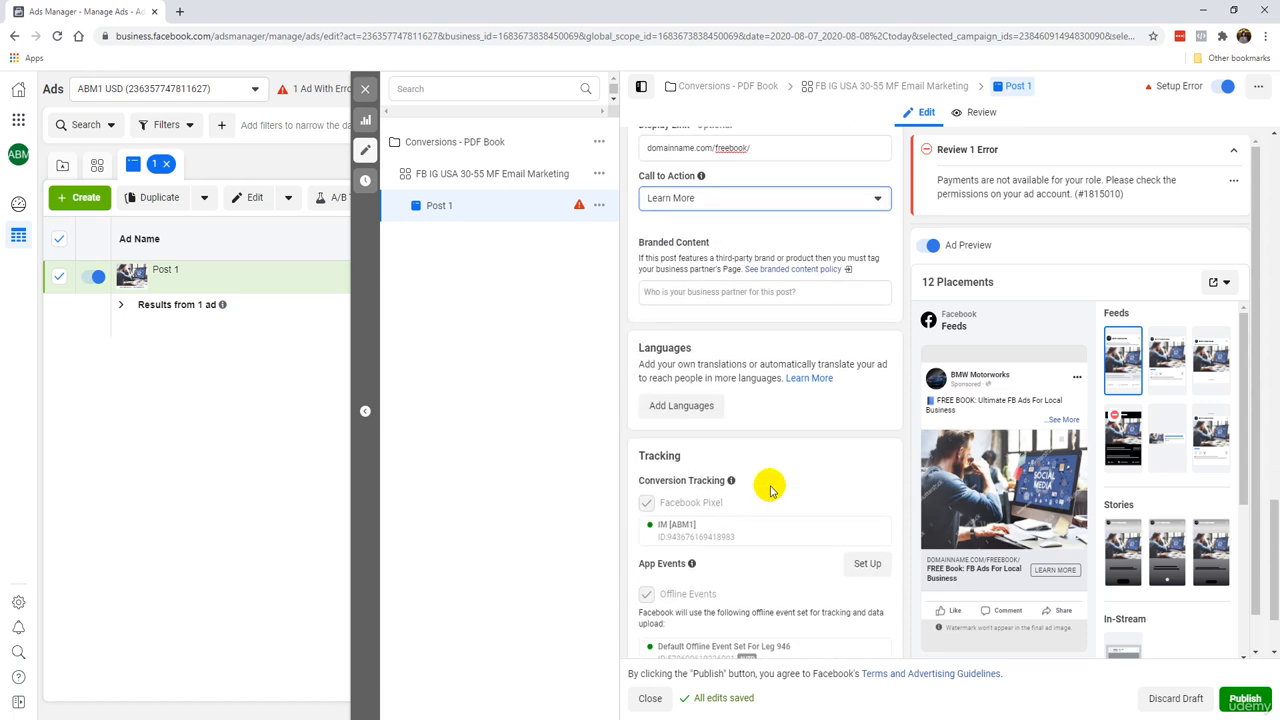
scroll(770, 486, "down", 2)
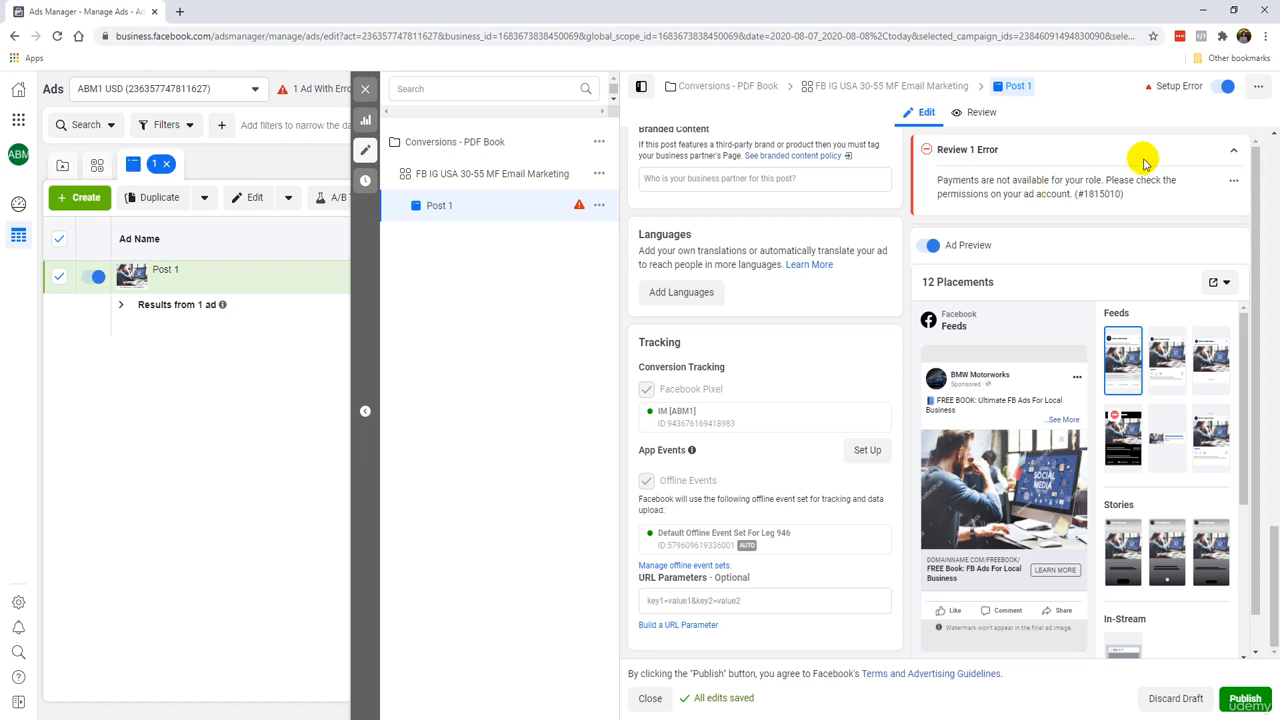
left_click(1236, 151)
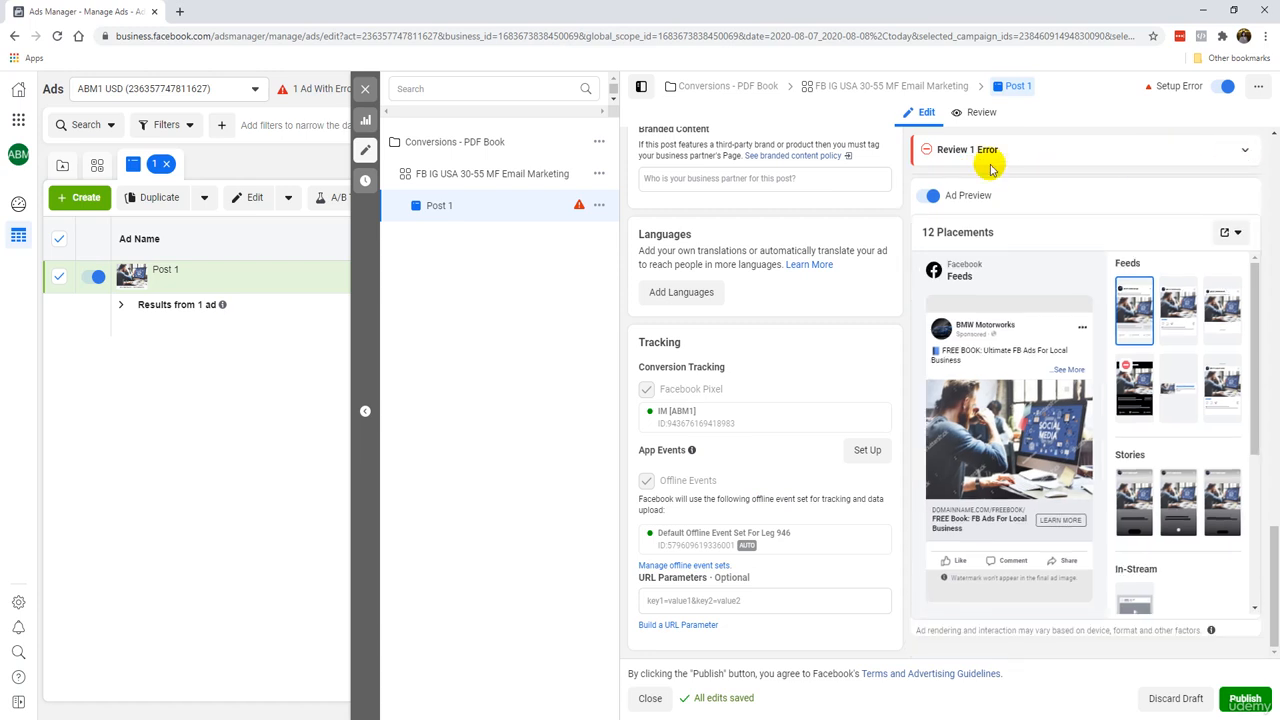
left_click(1240, 152)
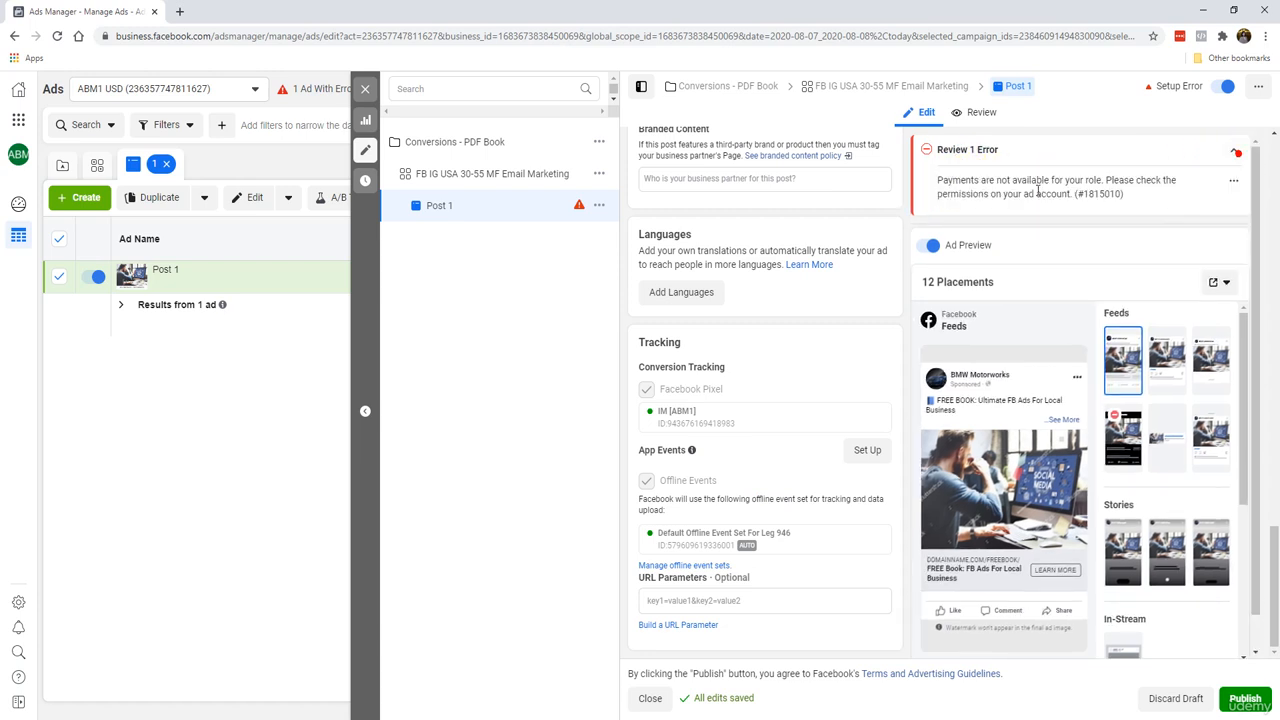
left_click(1234, 150)
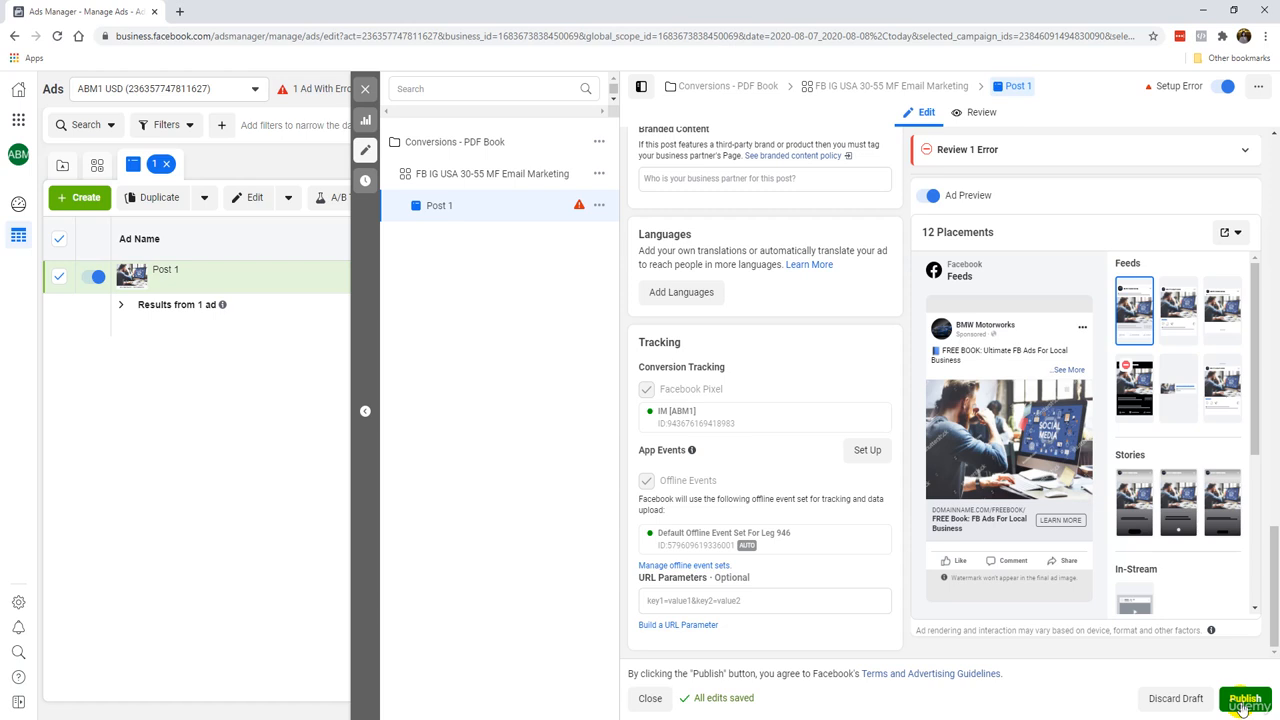
Try to publish Post 1, and close the ad editor keeping the ad as a draft
left_click(785, 490)
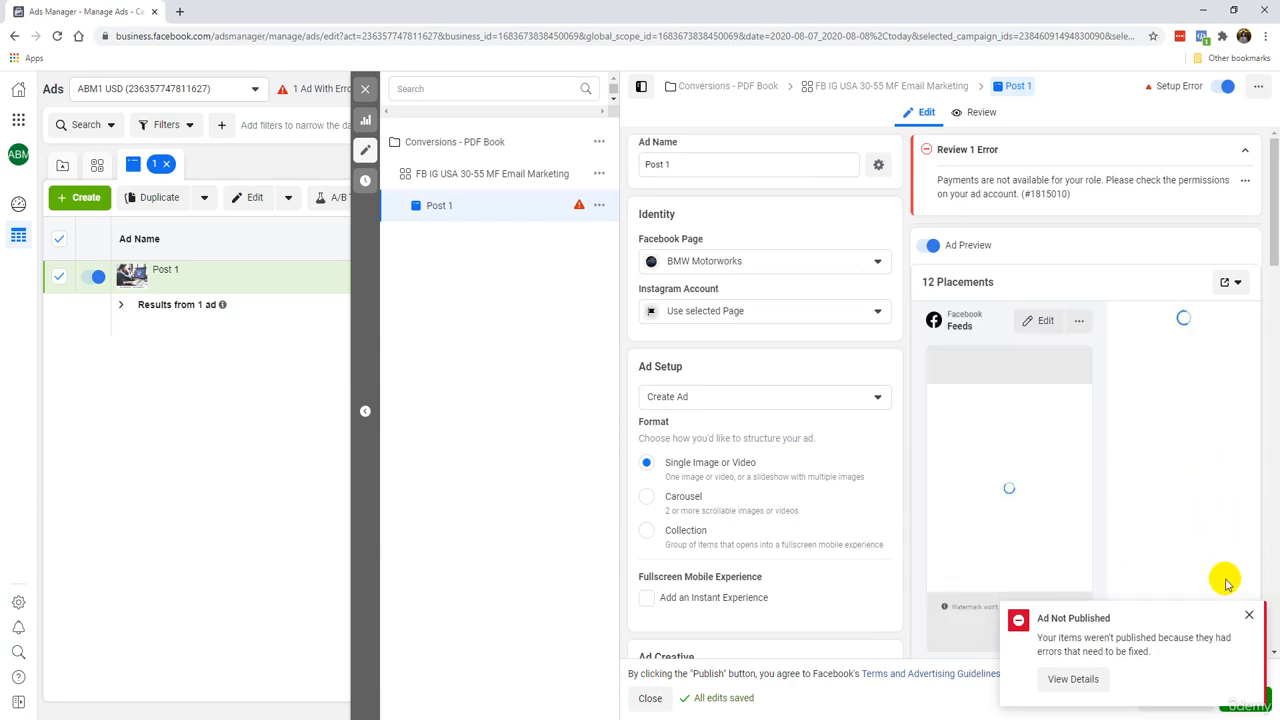
left_click(1250, 616)
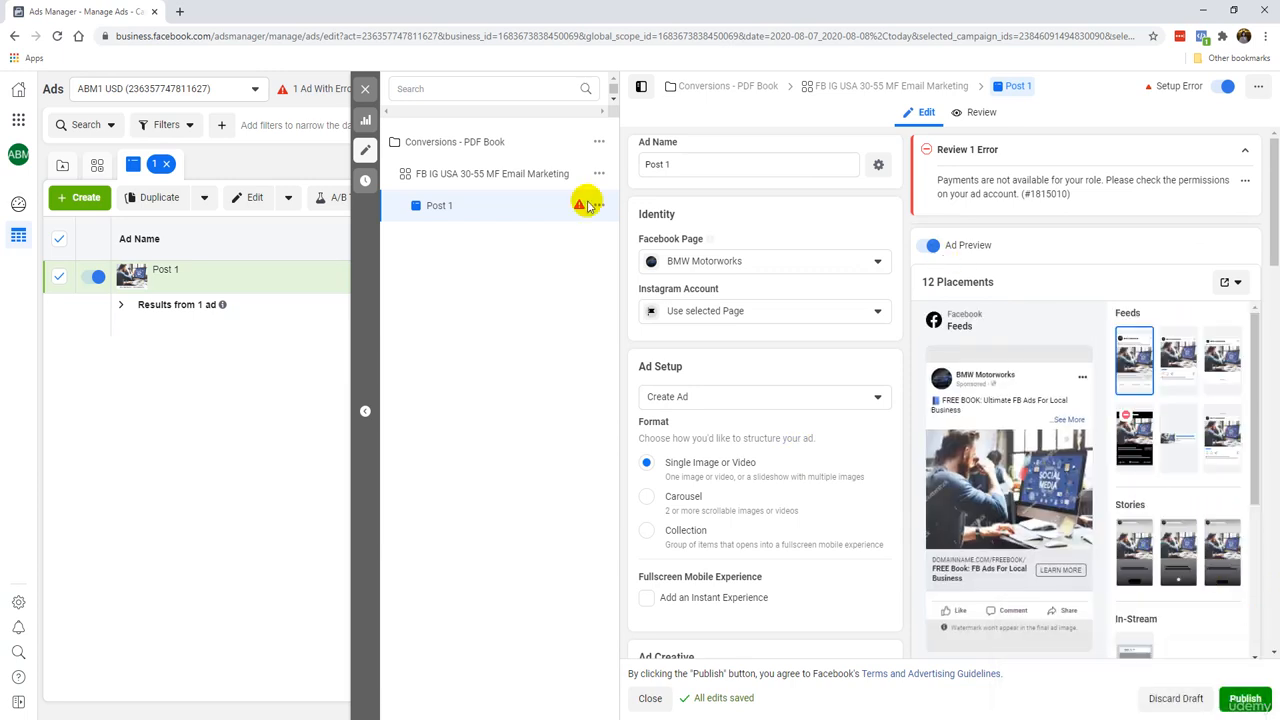
left_click(364, 92)
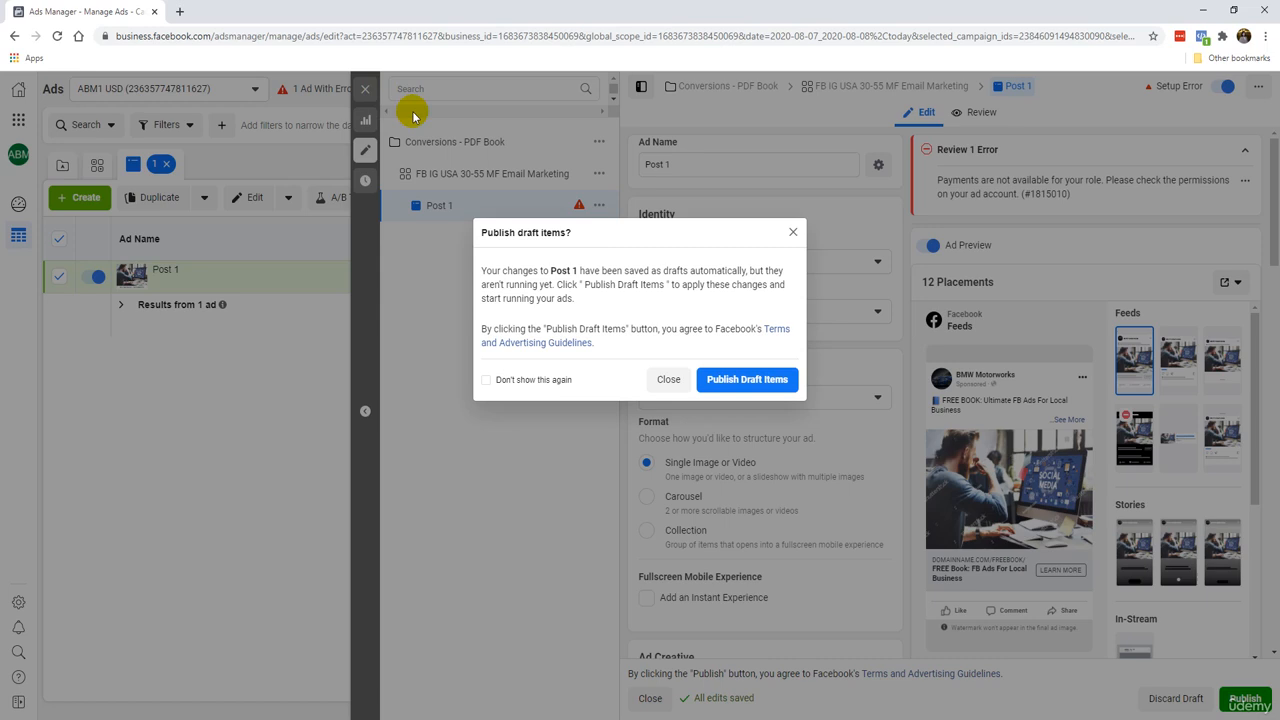
left_click(660, 378)
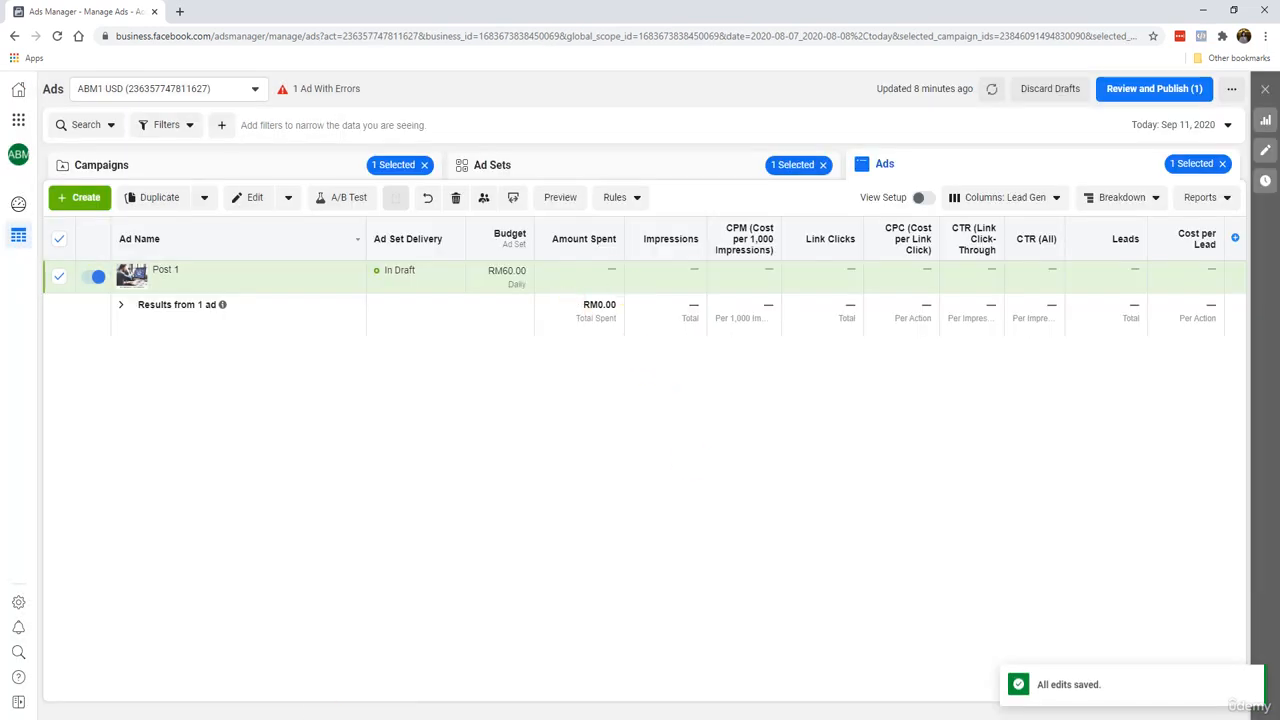